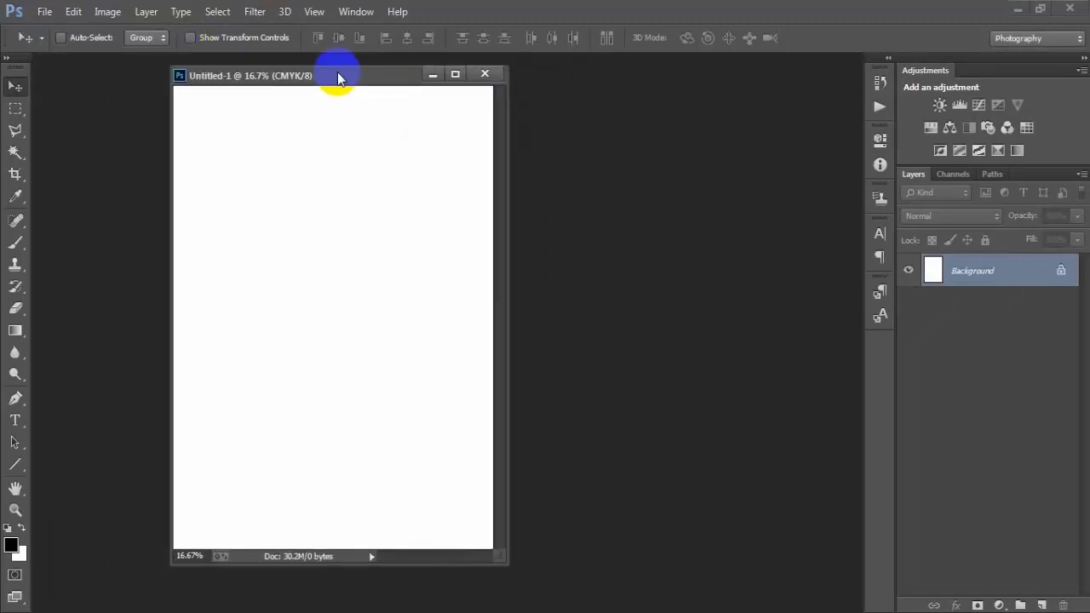
- Add a Solid Color fill layer in dark grey above the Background layer
{"action": "left_click", "coordinate": [999, 603]}
{"action": "left_click", "coordinate": [992, 236]}
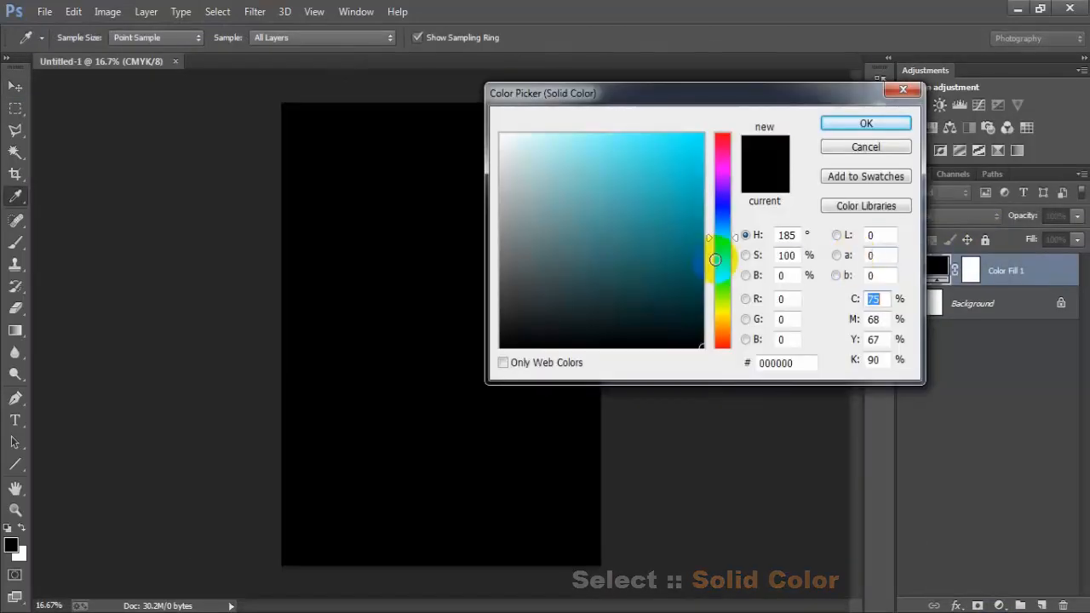
{"action": "left_click_drag", "start_coordinate": [716, 259], "coordinate": [445, 284]}
{"action": "left_click", "coordinate": [839, 121]}
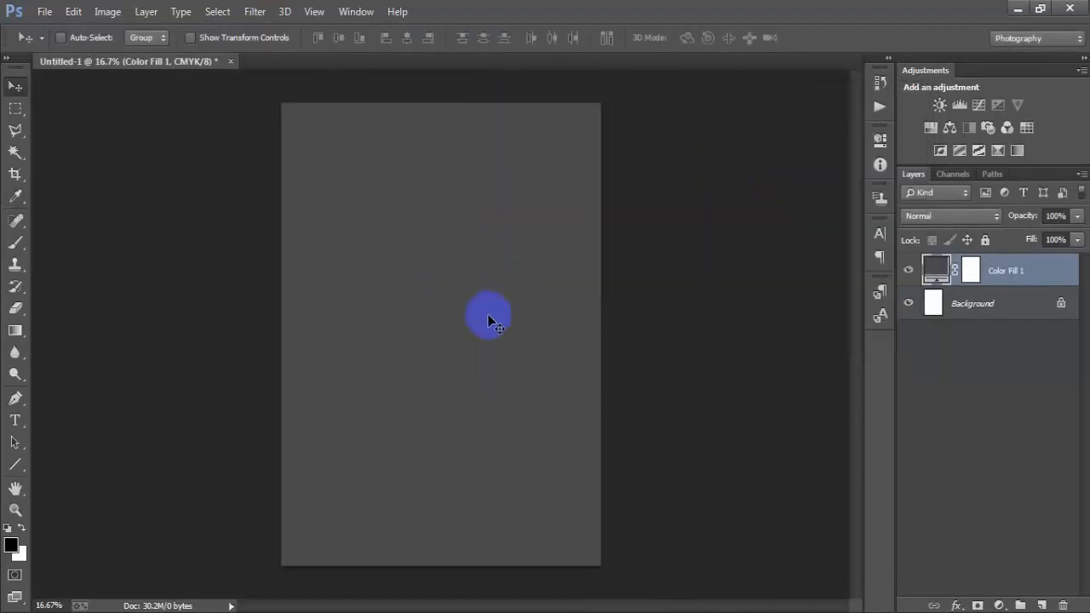
- Add a new layer and enter the horizontal text "I AM A" in the upper part of the canvas
{"action": "left_click", "coordinate": [1042, 601]}
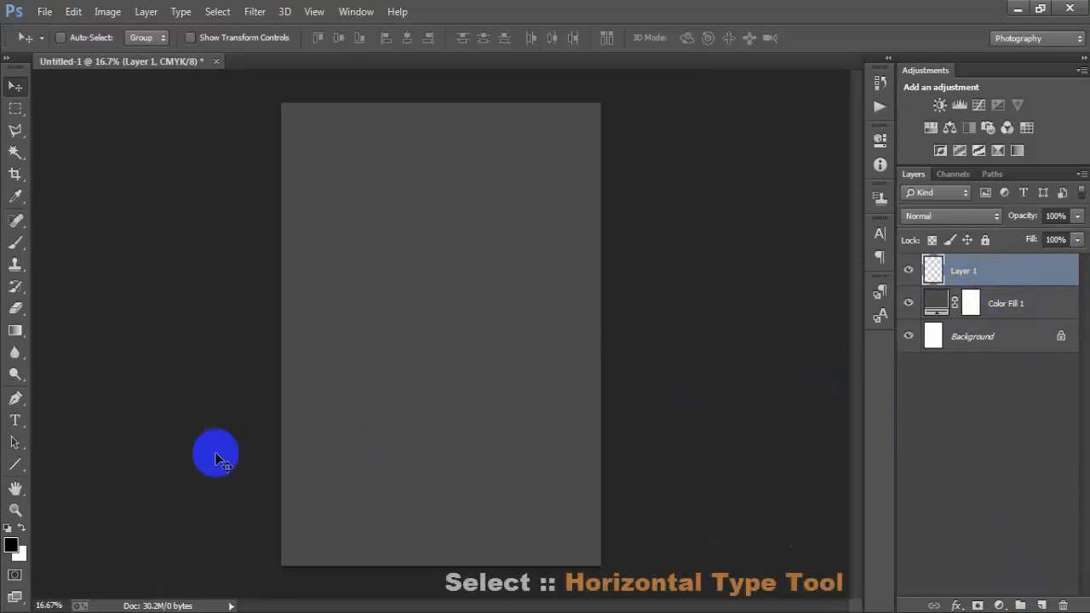
{"action": "left_click", "coordinate": [15, 420]}
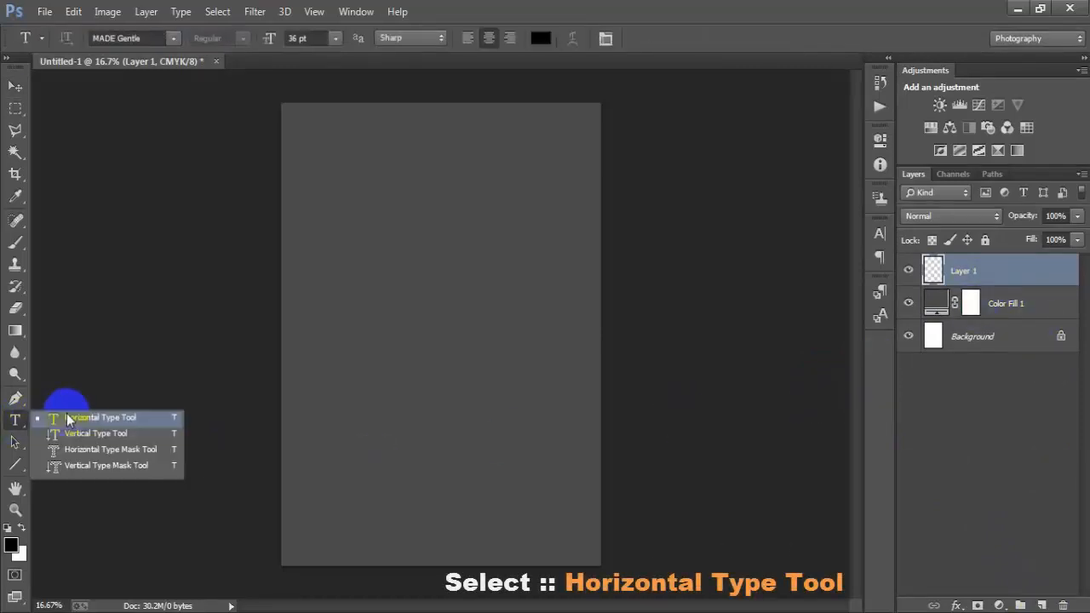
{"action": "left_click", "coordinate": [94, 416]}
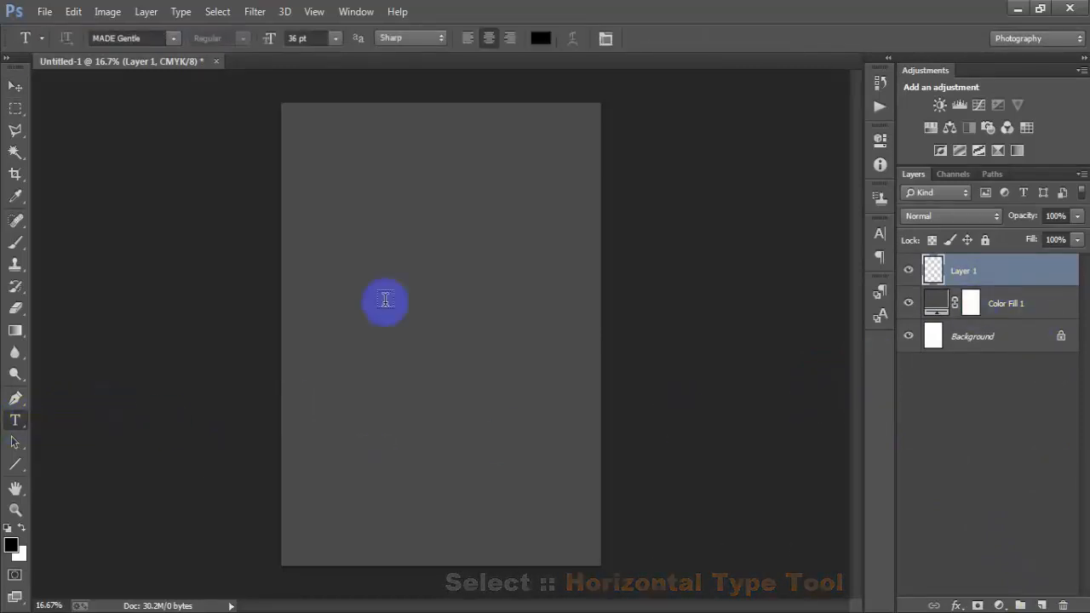
{"action": "left_click", "coordinate": [388, 207]}
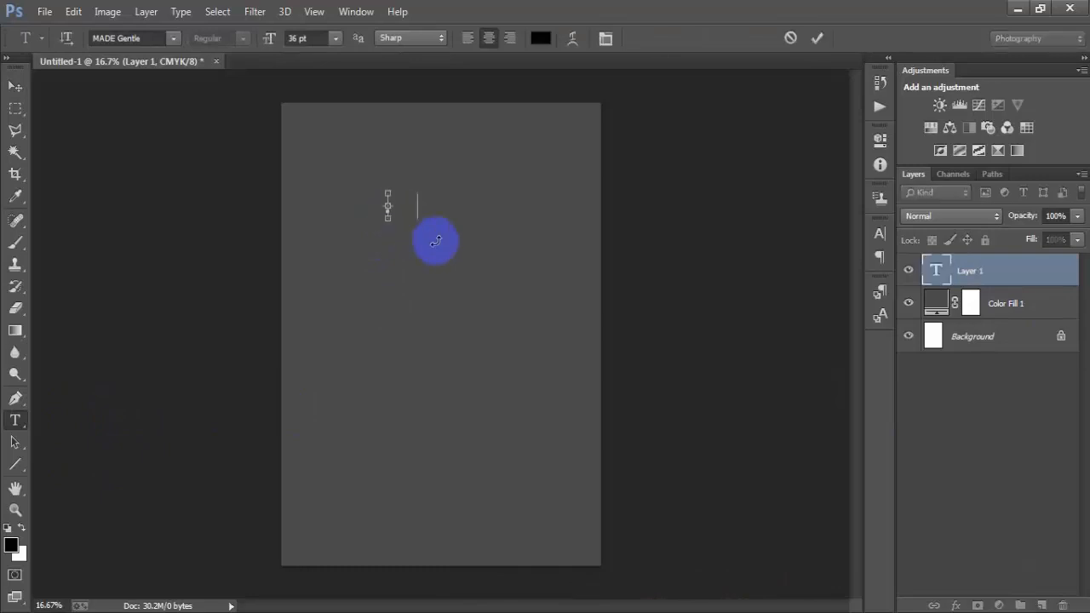
{"action": "type", "text": "I AM A"}
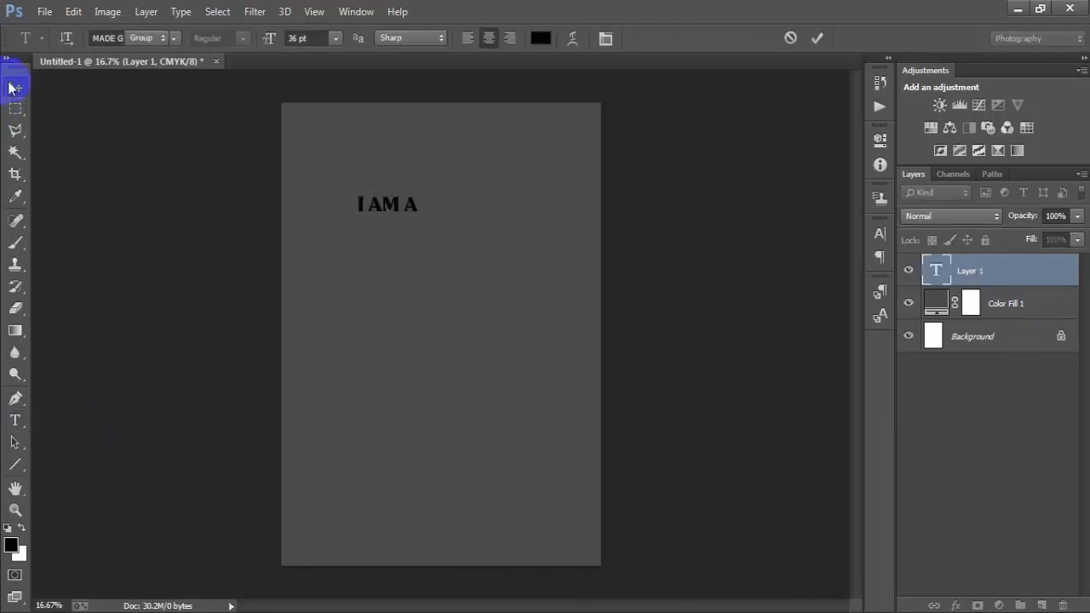
- Move the "I AM A" text up towards the canvas's top and centre it horizontally on the Background layer
{"action": "left_click", "coordinate": [15, 88]}
{"action": "left_click_drag", "start_coordinate": [404, 214], "coordinate": [455, 173]}
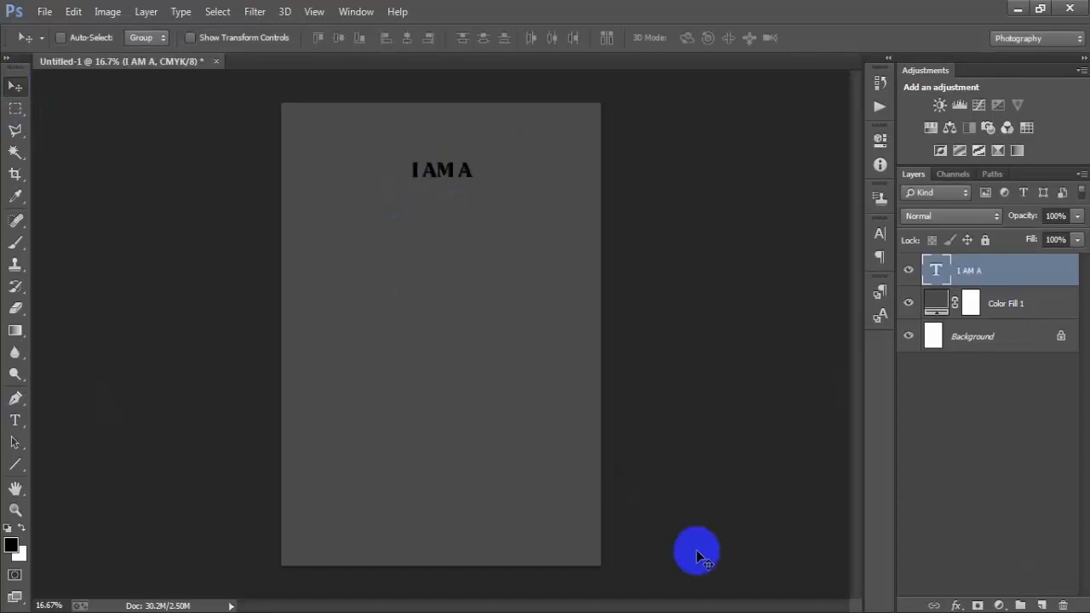
{"action": "left_click", "coordinate": [981, 338]}
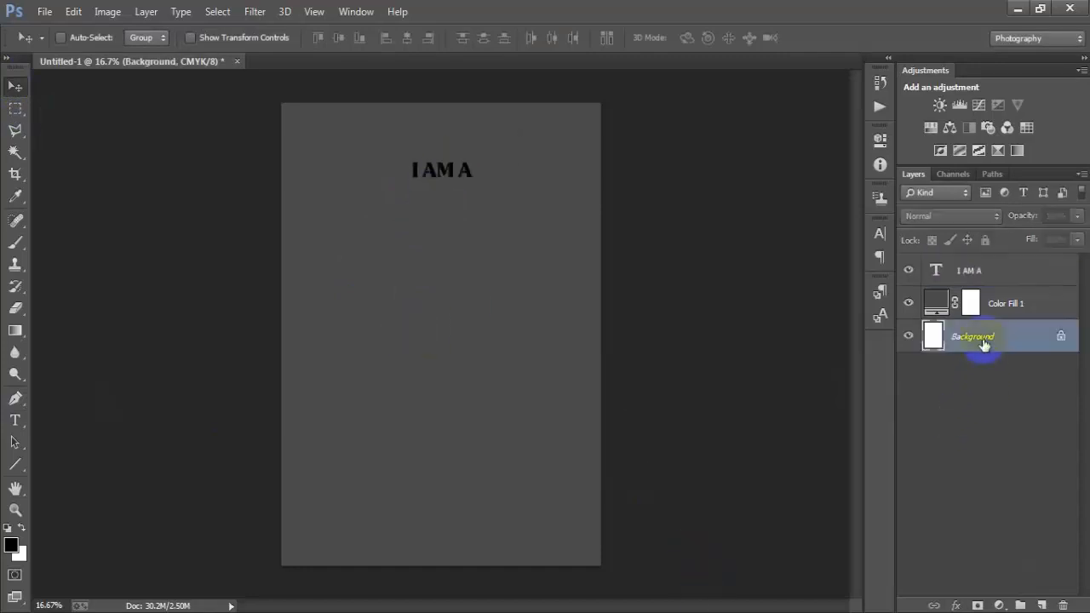
{"action": "left_click", "coordinate": [1003, 271], "text": "ctrl"}
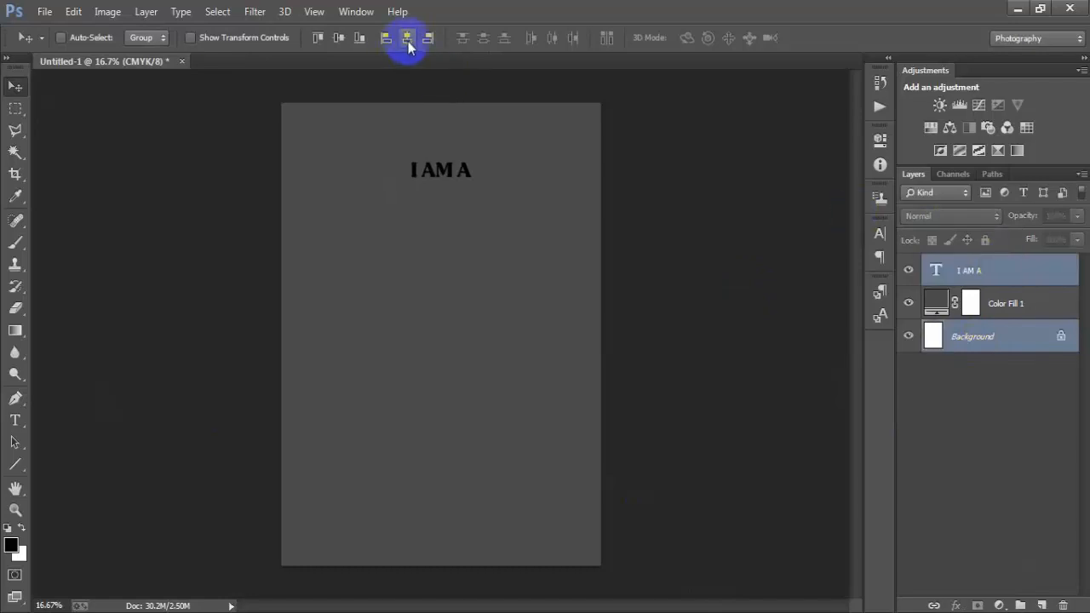
- Change the colour of the "I AM A" text to white (ffffff)
{"action": "left_click", "coordinate": [940, 302]}
{"action": "left_click", "coordinate": [956, 284]}
{"action": "left_click", "coordinate": [881, 239]}
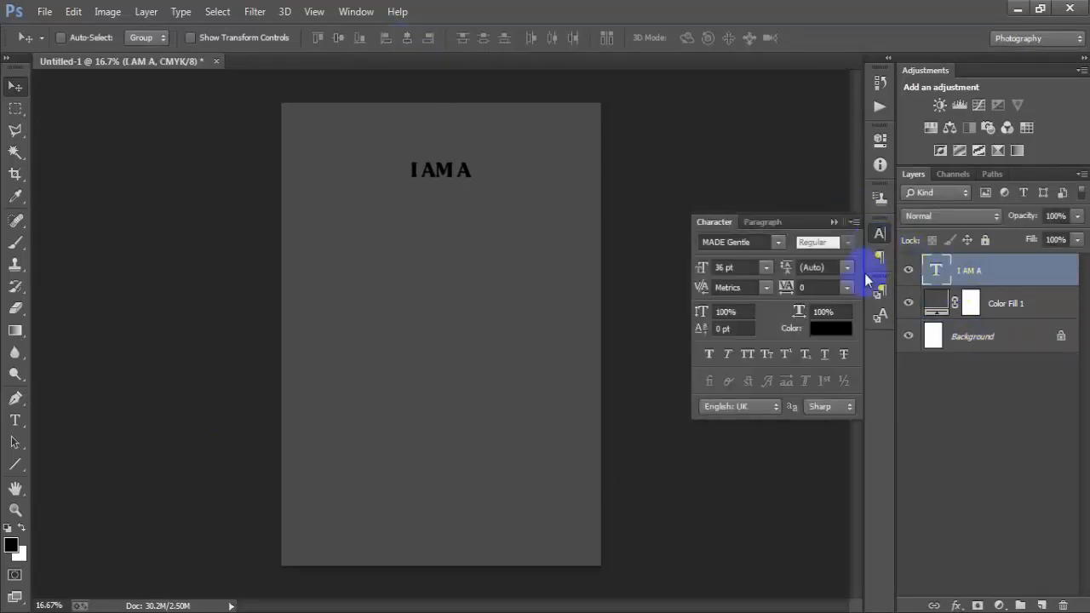
{"action": "left_click", "coordinate": [823, 339]}
{"action": "left_click_drag", "start_coordinate": [530, 151], "coordinate": [434, 93]}
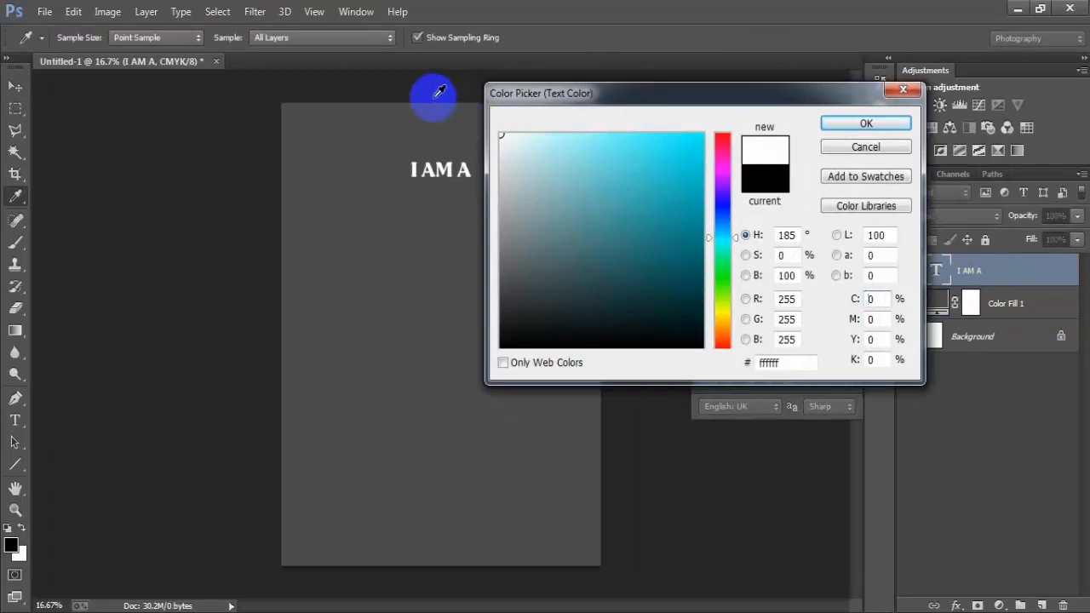
{"action": "left_click", "coordinate": [873, 123]}
{"action": "left_click", "coordinate": [834, 221]}
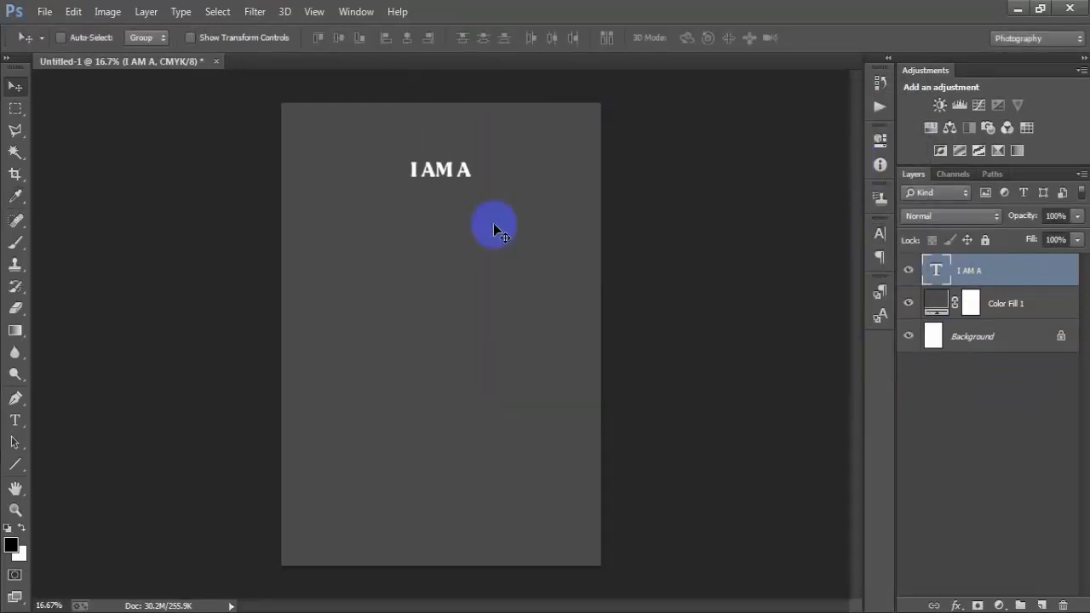
- Scale the "I AM A" text to about 89.5% and nudge it straight up close to the canvas's top edge
{"action": "key", "text": "ctrl+t"}
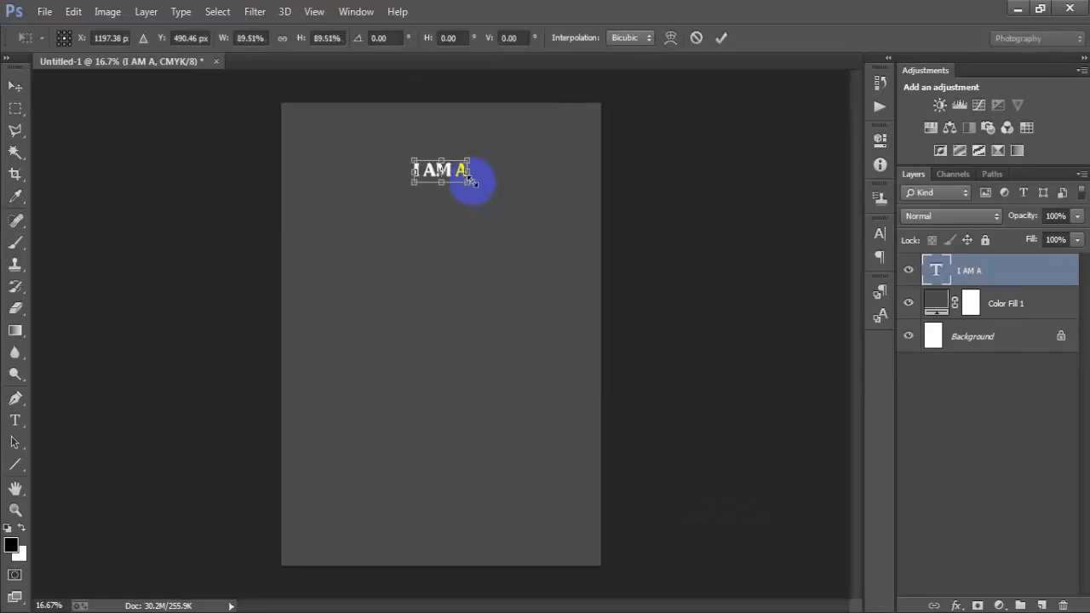
{"action": "left_click", "coordinate": [720, 38]}
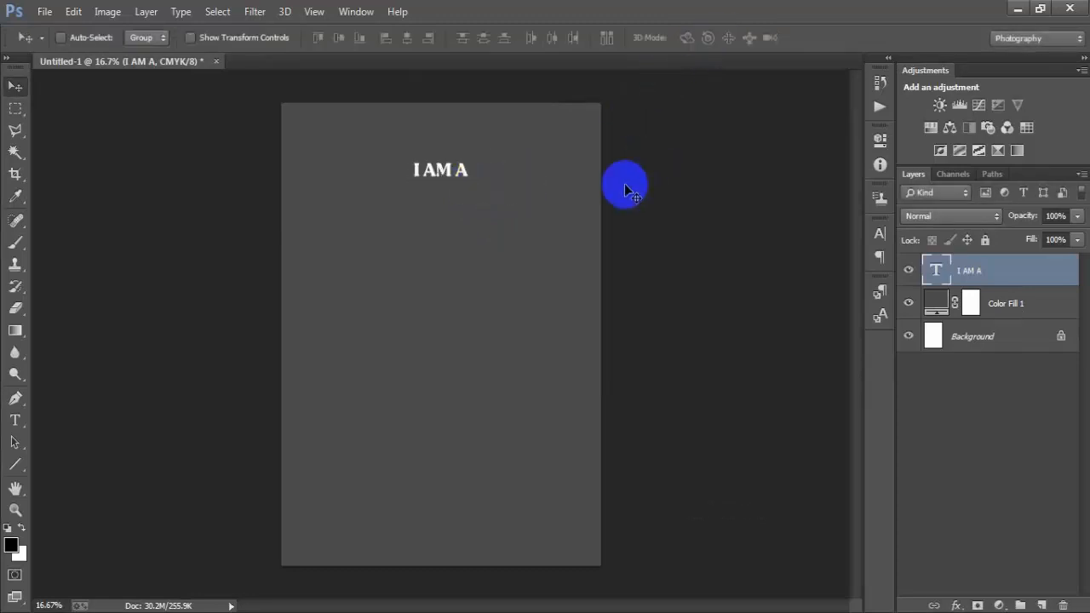
{"action": "key", "text": "shift+Up"}
{"action": "key", "text": "shift+Up"}
{"action": "key", "text": "shift+Up"}
{"action": "key", "text": "shift+Up"}
{"action": "key", "text": "shift+Up"}
{"action": "key", "text": "shift+Up"}
{"action": "key", "text": "shift+Up"}
{"action": "key", "text": "shift+Up"}
{"action": "key", "text": "shift+Up"}
{"action": "key", "text": "shift+Up"}
{"action": "key", "text": "shift+Up"}
{"action": "key", "text": "shift+Up"}
{"action": "key", "text": "shift+Up"}
{"action": "key", "text": "shift+Up"}
{"action": "key", "text": "shift+Up"}
{"action": "key", "text": "shift+Up"}
{"action": "key", "text": "shift+Up"}
{"action": "key", "text": "shift+Up"}
{"action": "key", "text": "shift+Up"}
{"action": "key", "text": "shift+Up"}
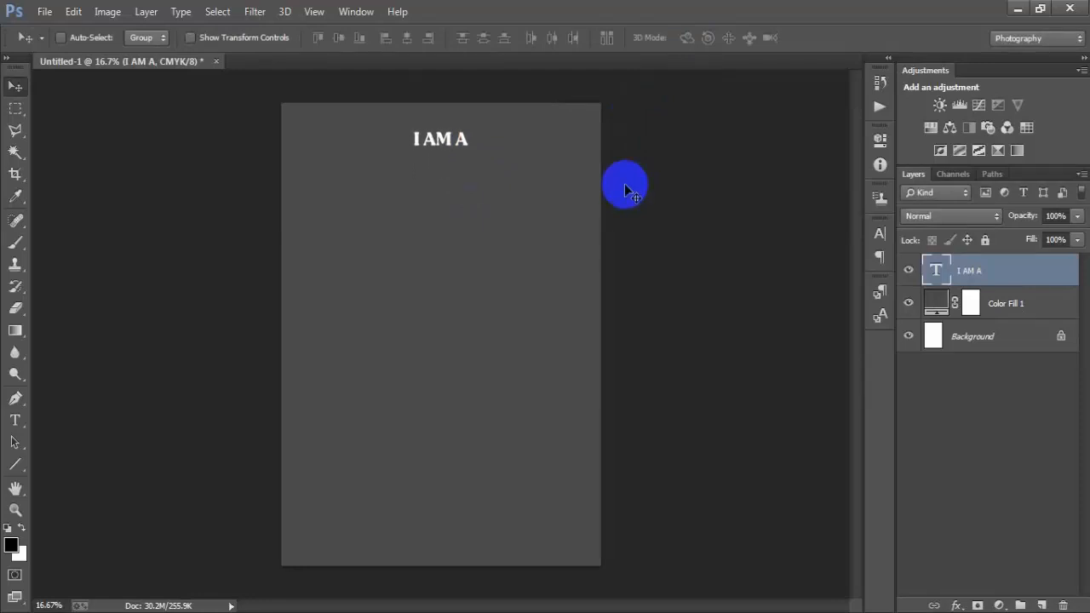
{"action": "key", "text": "shift+Up"}
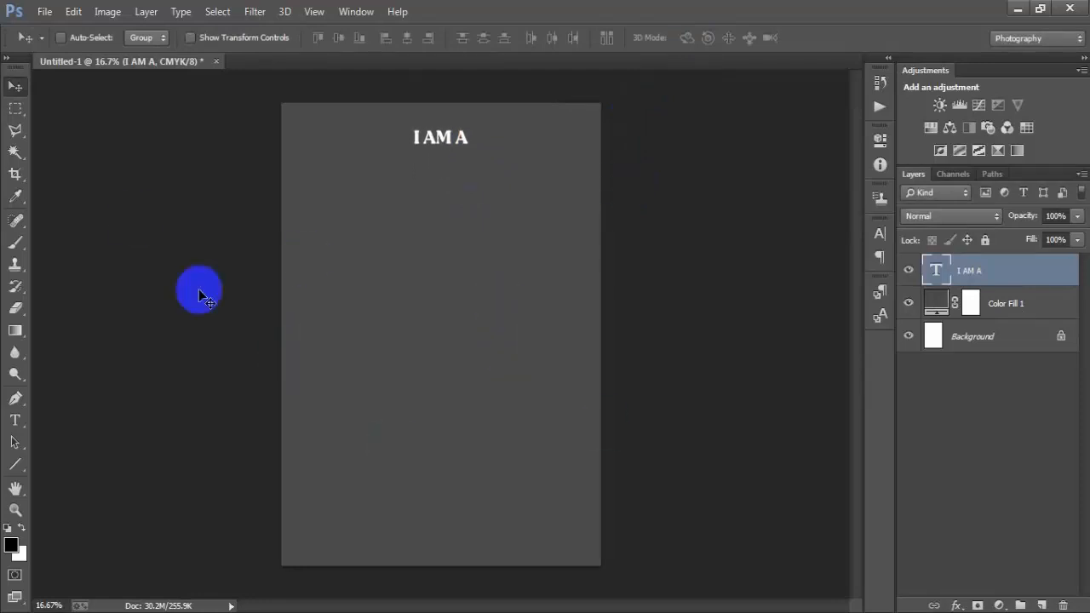
- Open the EPS file 770502, rasterized at 300 pixels/inch, and dock its window as a tab
{"action": "left_click", "coordinate": [44, 12]}
{"action": "left_click", "coordinate": [60, 47]}
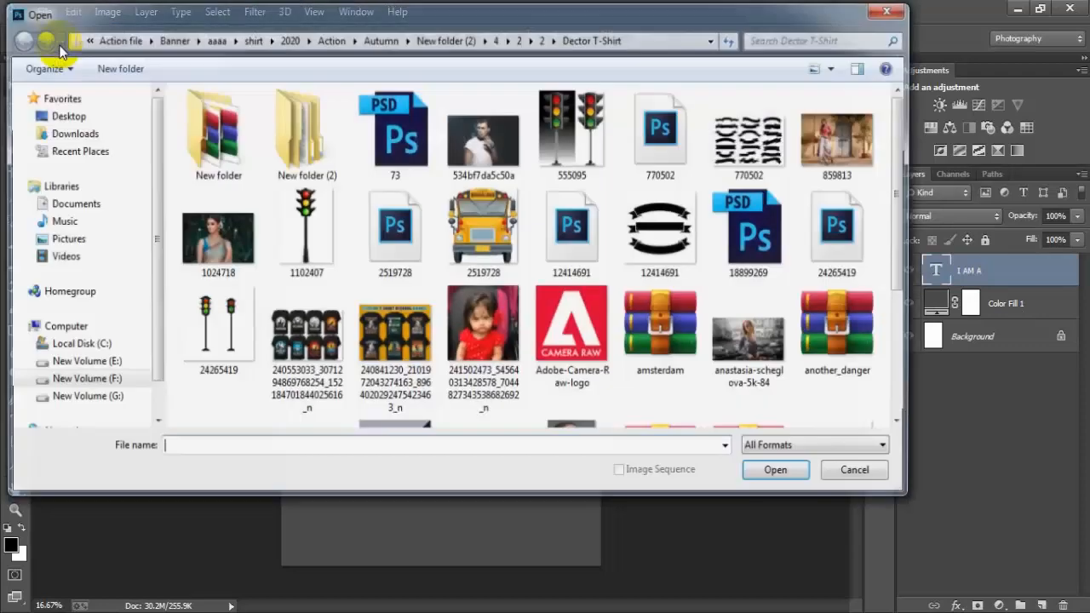
{"action": "left_click", "coordinate": [682, 161]}
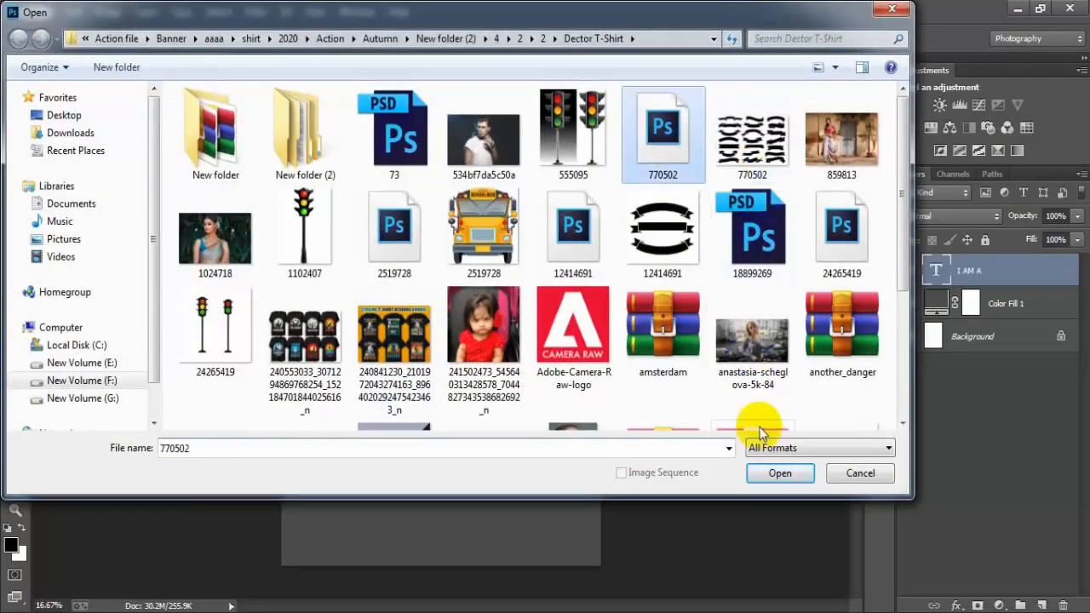
{"action": "left_click", "coordinate": [776, 474]}
{"action": "left_click", "coordinate": [479, 262]}
{"action": "left_click_drag", "start_coordinate": [479, 262], "coordinate": [411, 266]}
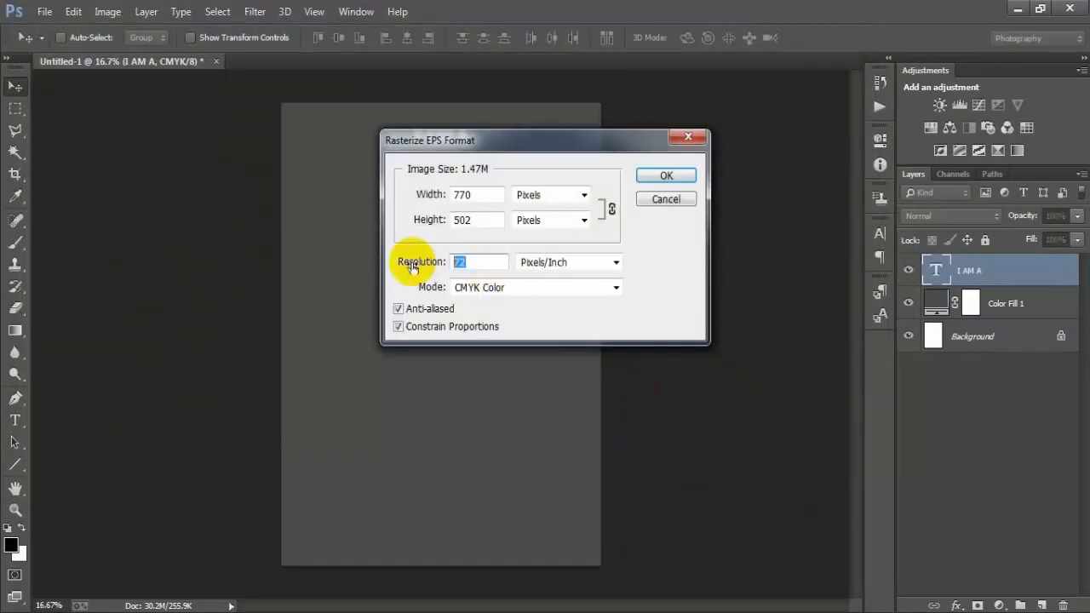
{"action": "type", "text": "300"}
{"action": "key", "text": "Return"}
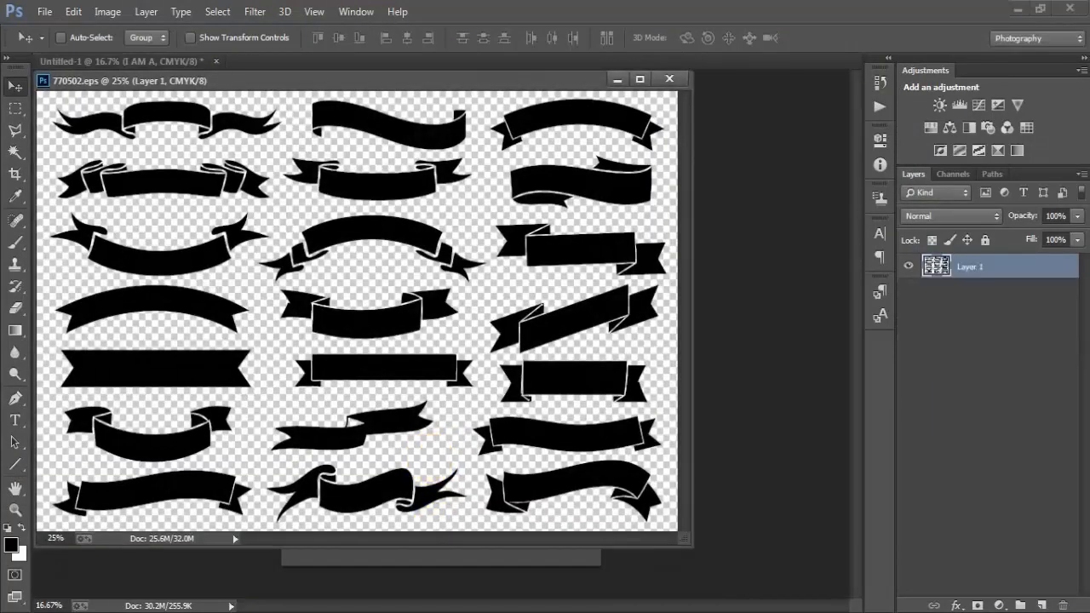
{"action": "mouse_move", "coordinate": [415, 75]}
{"action": "left_mouse_down"}
{"action": "mouse_move", "coordinate": [466, 71]}
{"action": "mouse_move", "coordinate": [452, 102]}
{"action": "left_mouse_up"}
- Select the second ribbon in the middle column with a Polygonal Lasso outline around it
{"action": "left_click", "coordinate": [15, 130]}
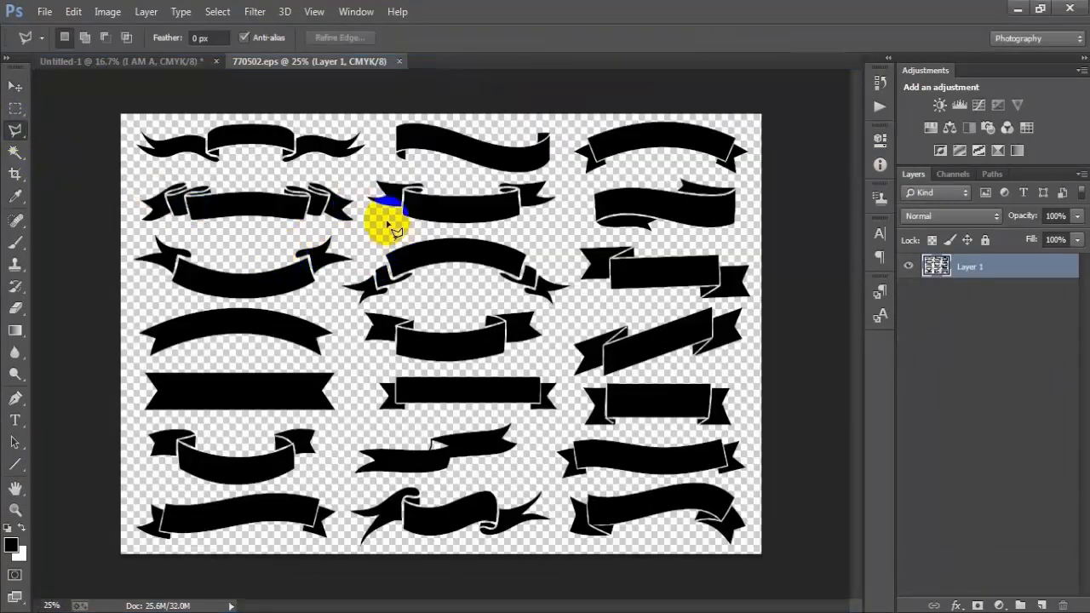
{"action": "left_click", "coordinate": [356, 221]}
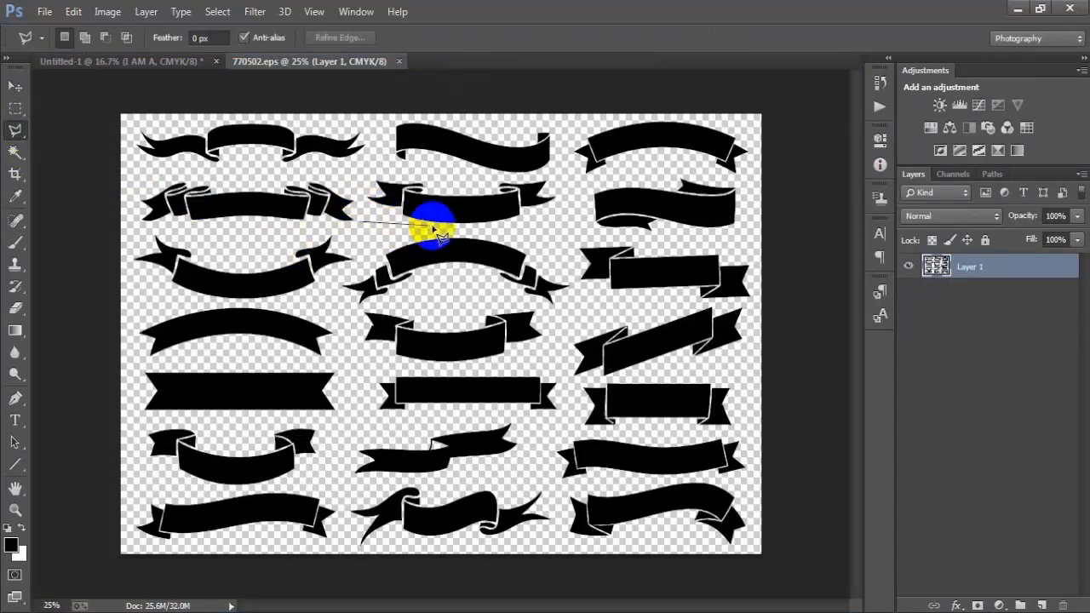
{"action": "left_click", "coordinate": [551, 226]}
{"action": "left_click", "coordinate": [545, 174]}
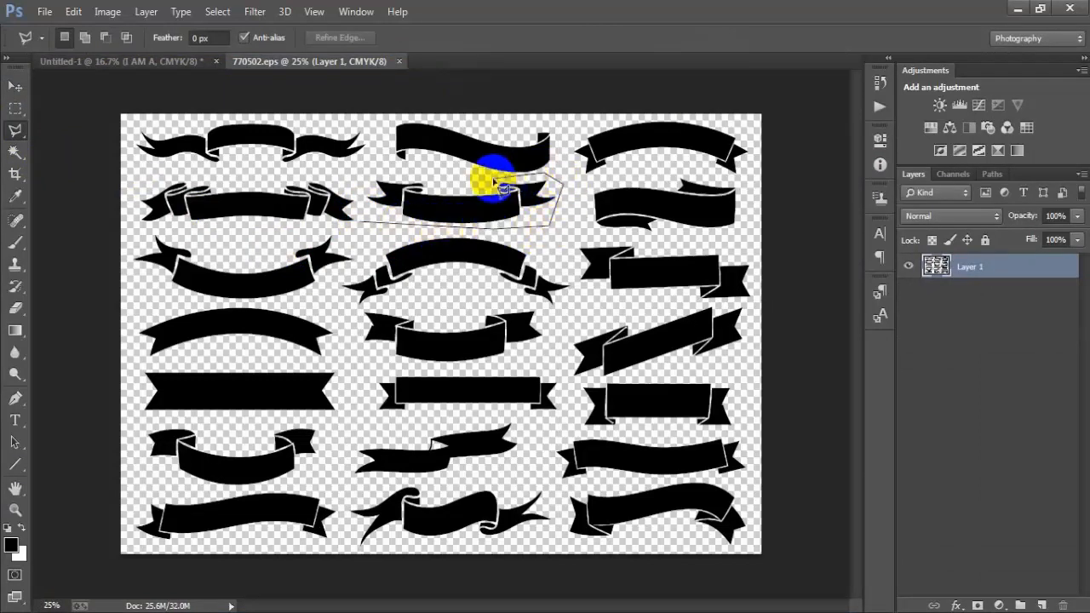
{"action": "left_click", "coordinate": [487, 178]}
{"action": "left_click", "coordinate": [357, 168]}
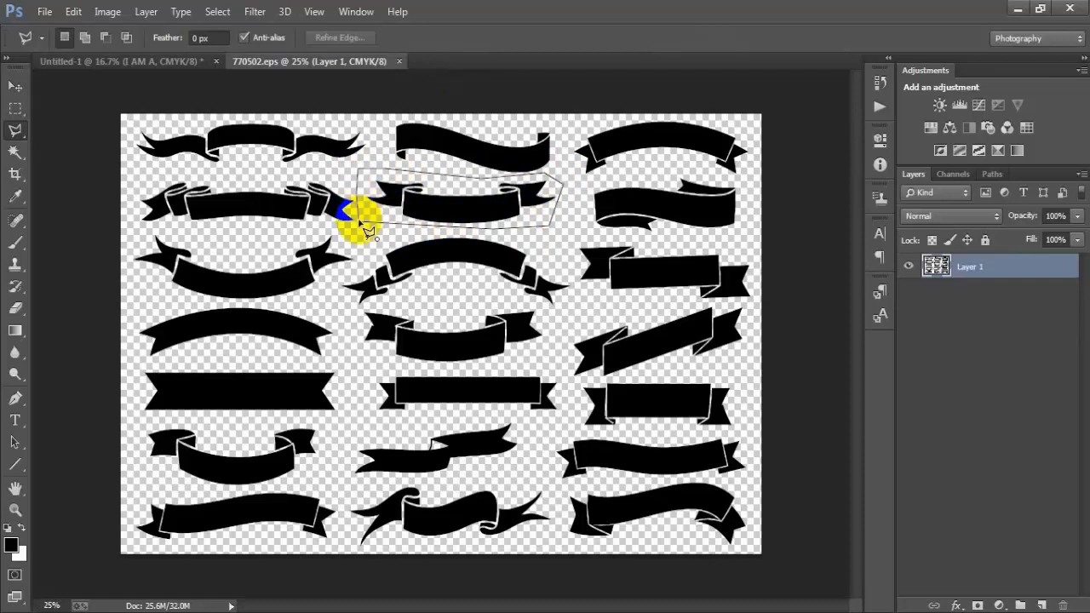
{"action": "left_click", "coordinate": [354, 217]}
- Move the selected ribbon into the Untitled-1 document and close 770502.eps without saving its changes
{"action": "left_click", "coordinate": [15, 86]}
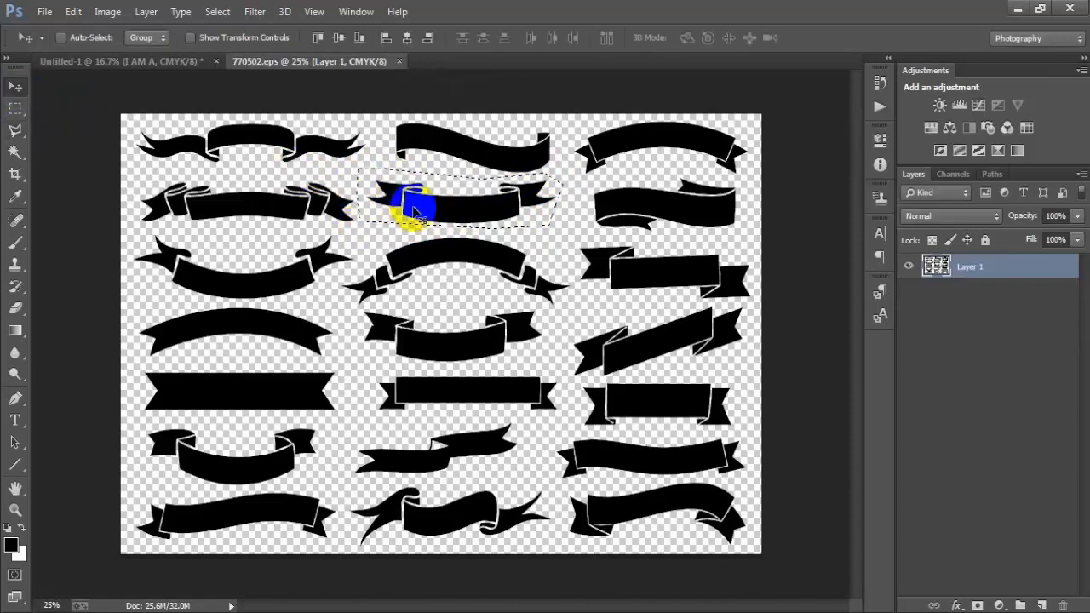
{"action": "left_click_drag", "start_coordinate": [401, 195], "coordinate": [347, 278]}
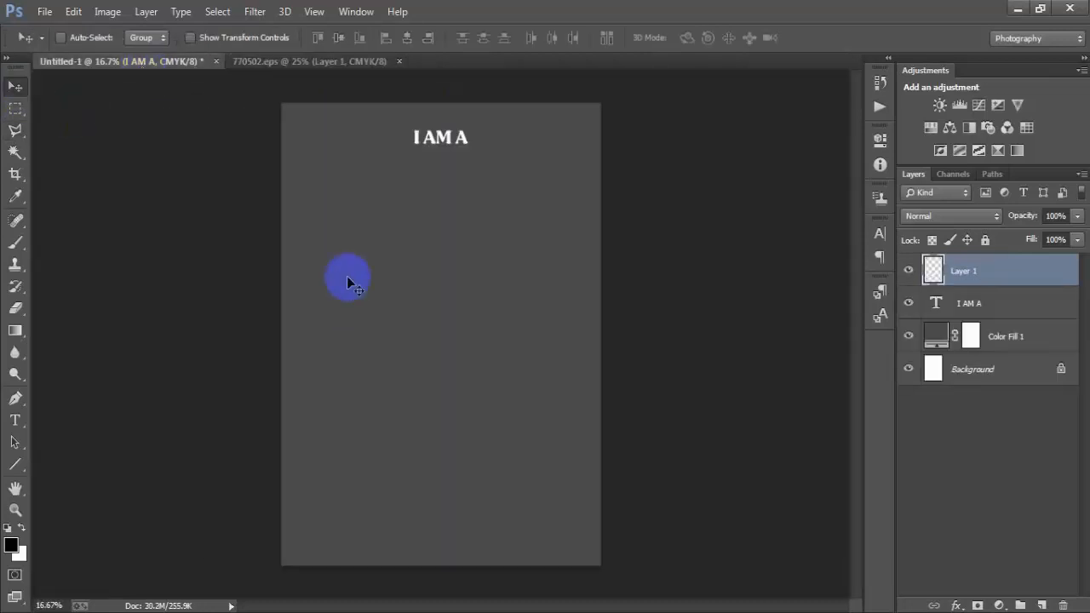
{"action": "left_click", "coordinate": [406, 61]}
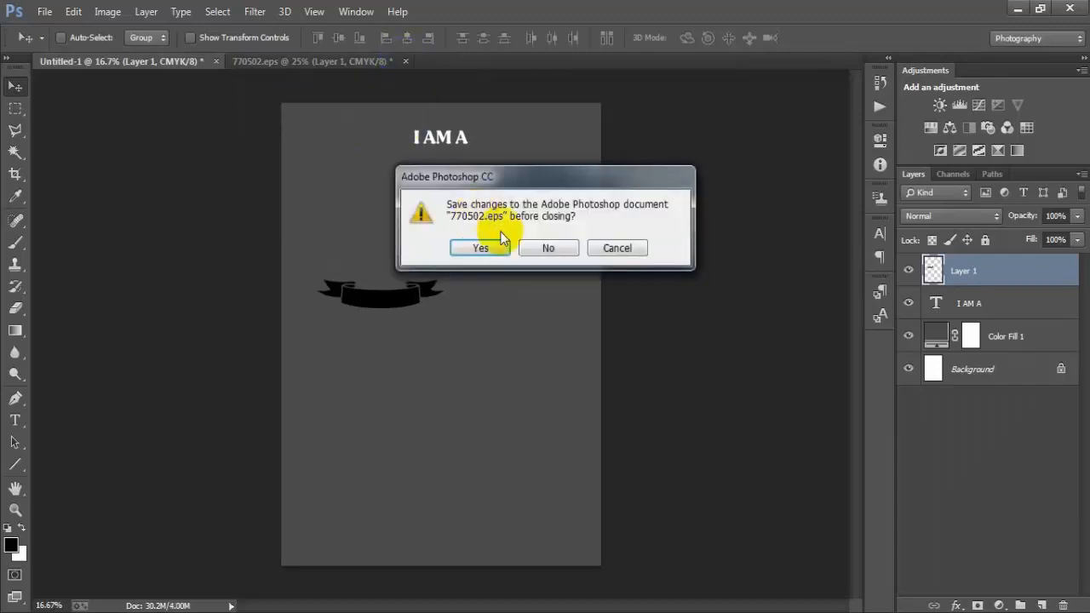
{"action": "left_click", "coordinate": [548, 248]}
- Rotate the ribbon about 180°, scale it to about 197.5% and place it just below the "I AM A" text
{"action": "left_click_drag", "start_coordinate": [384, 292], "coordinate": [449, 217]}
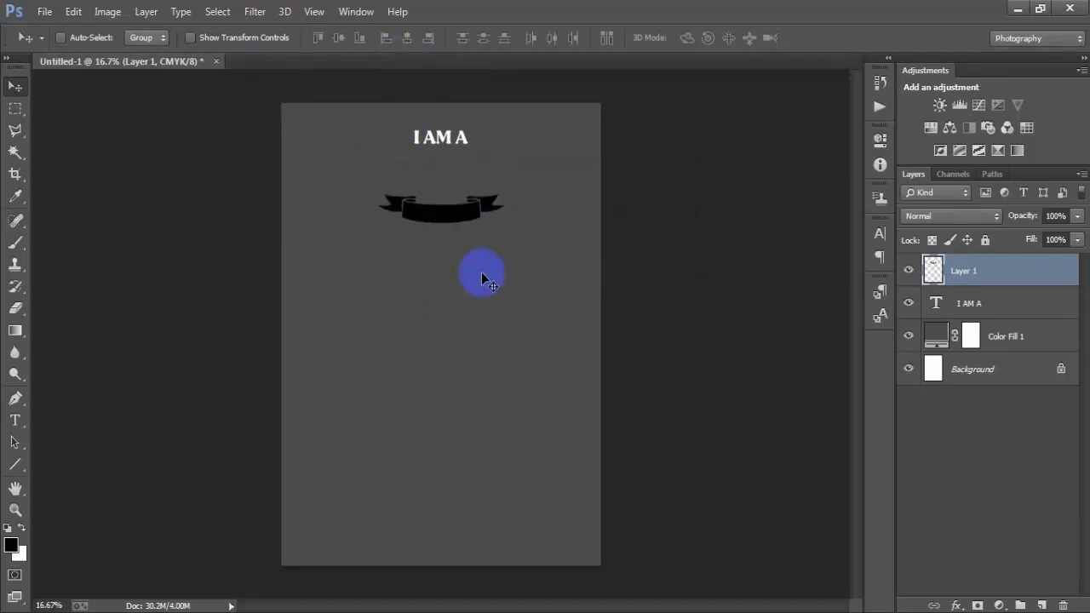
{"action": "key", "text": "ctrl+t"}
{"action": "left_click_drag", "start_coordinate": [484, 281], "coordinate": [302, 108]}
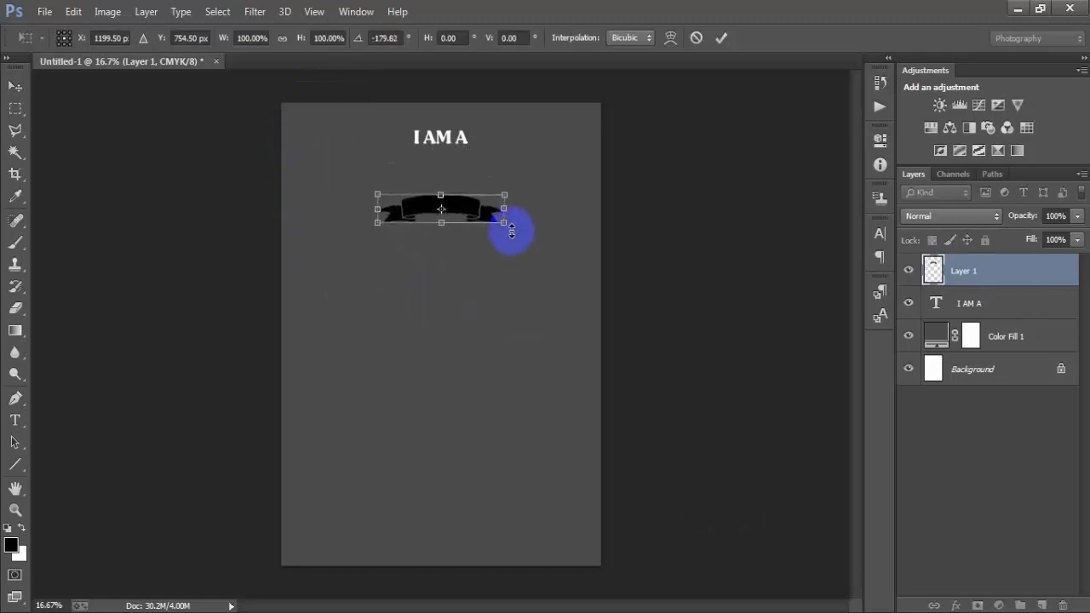
{"action": "left_click_drag", "start_coordinate": [508, 229], "coordinate": [566, 265]}
{"action": "left_click_drag", "start_coordinate": [486, 213], "coordinate": [483, 185]}
{"action": "left_click", "coordinate": [721, 38]}
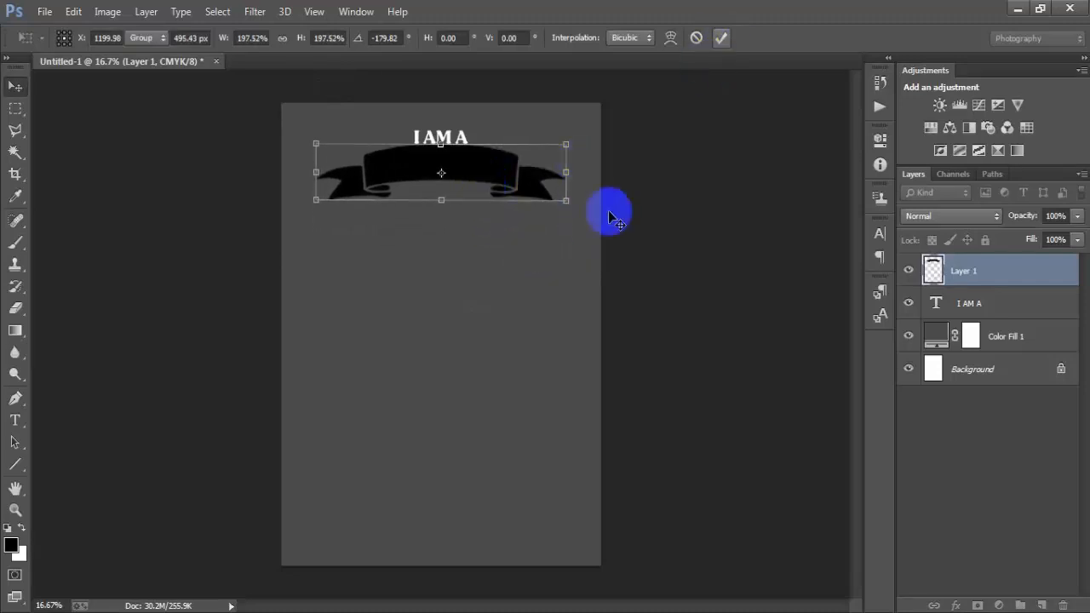
{"action": "key", "text": "shift+Down"}
{"action": "key", "text": "shift+Down"}
{"action": "key", "text": "shift+Down"}
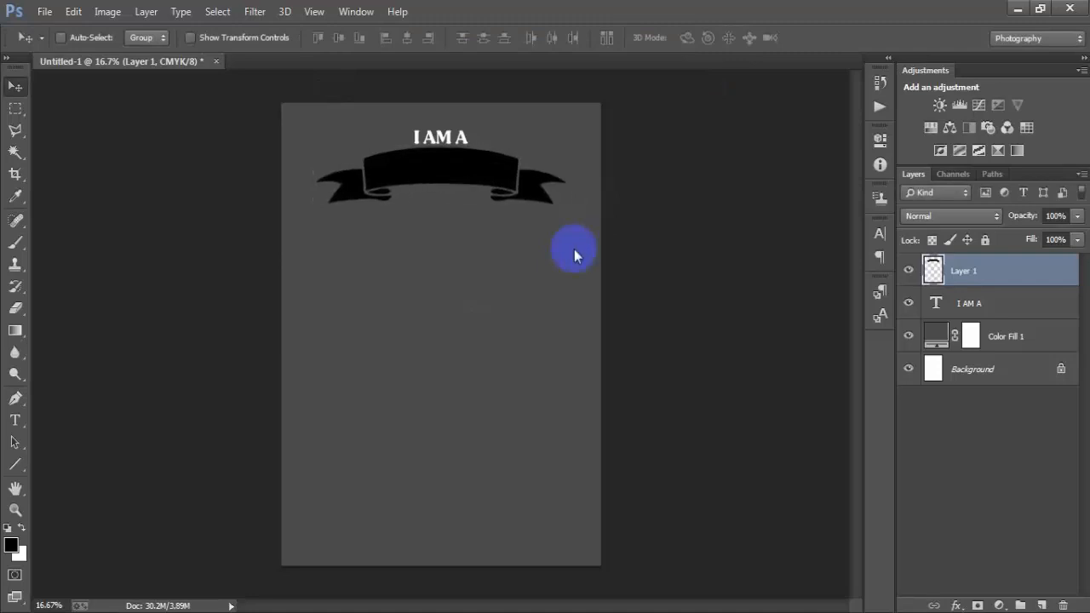
- Centre the ribbon and the "I AM A" text horizontally on the Background layer, leaving only the ribbon layer selected
{"action": "left_click", "coordinate": [992, 379], "text": "ctrl"}
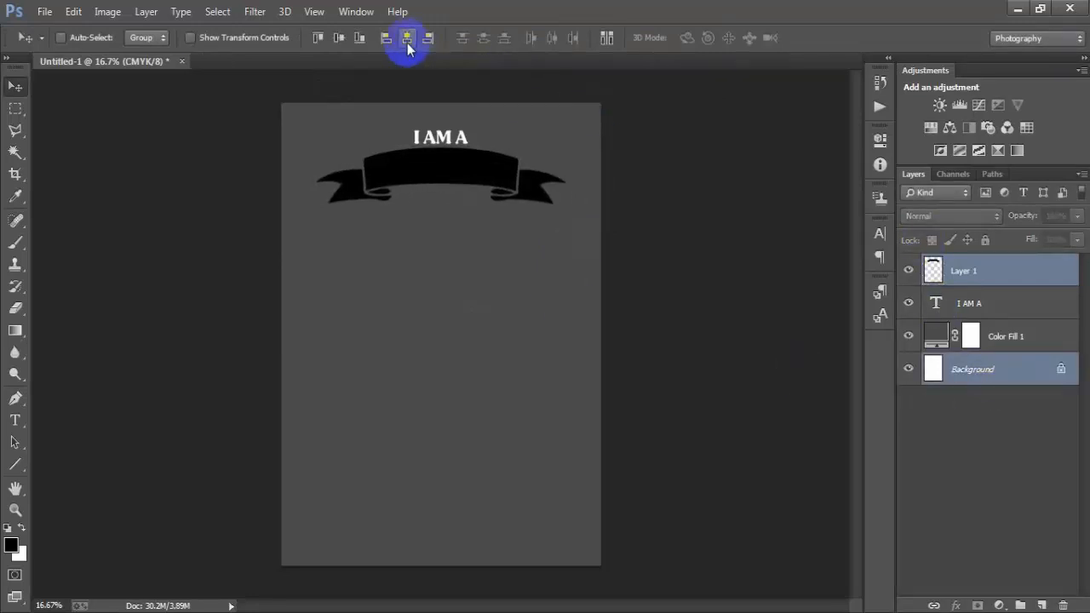
{"action": "left_click", "coordinate": [983, 315], "text": "ctrl"}
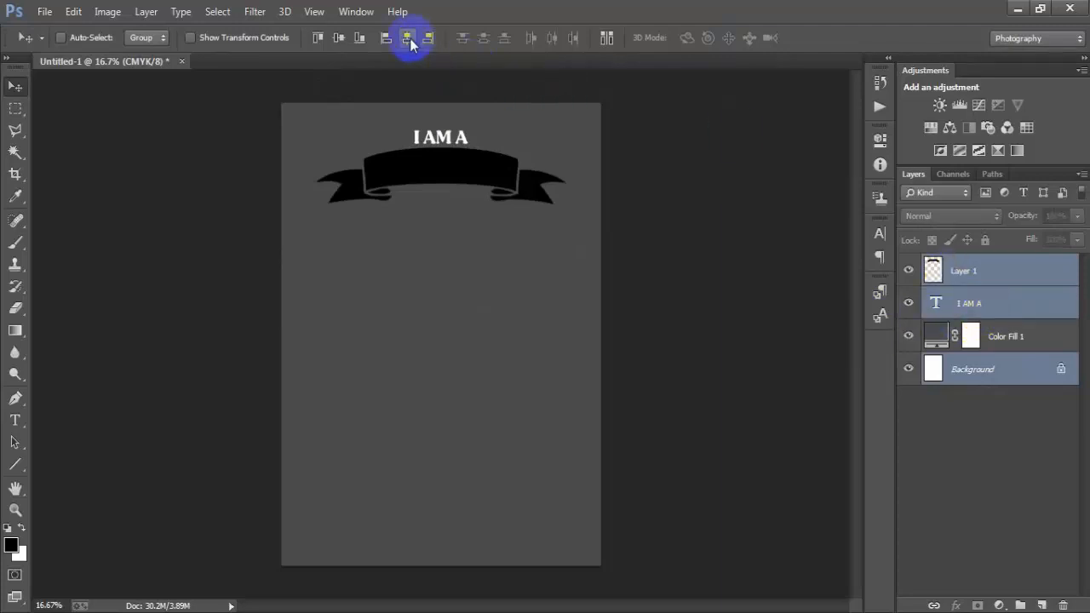
{"action": "left_click", "coordinate": [1021, 275]}
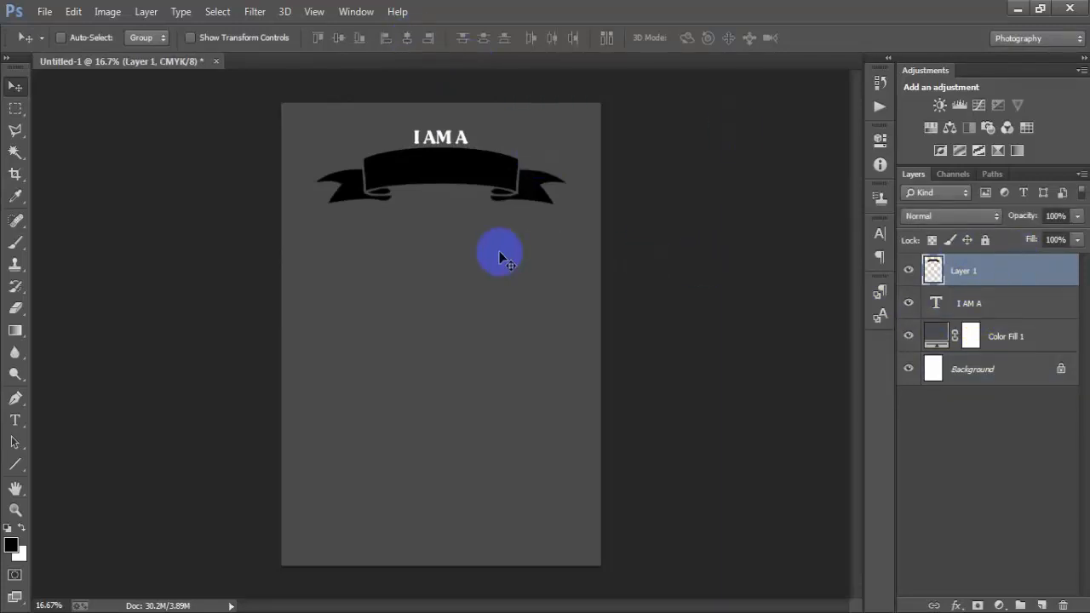
- Scale the ribbon up proportionally to about 103.66%, keeping it centred beneath the "I AM A" text
{"action": "key", "text": "ctrl+t"}
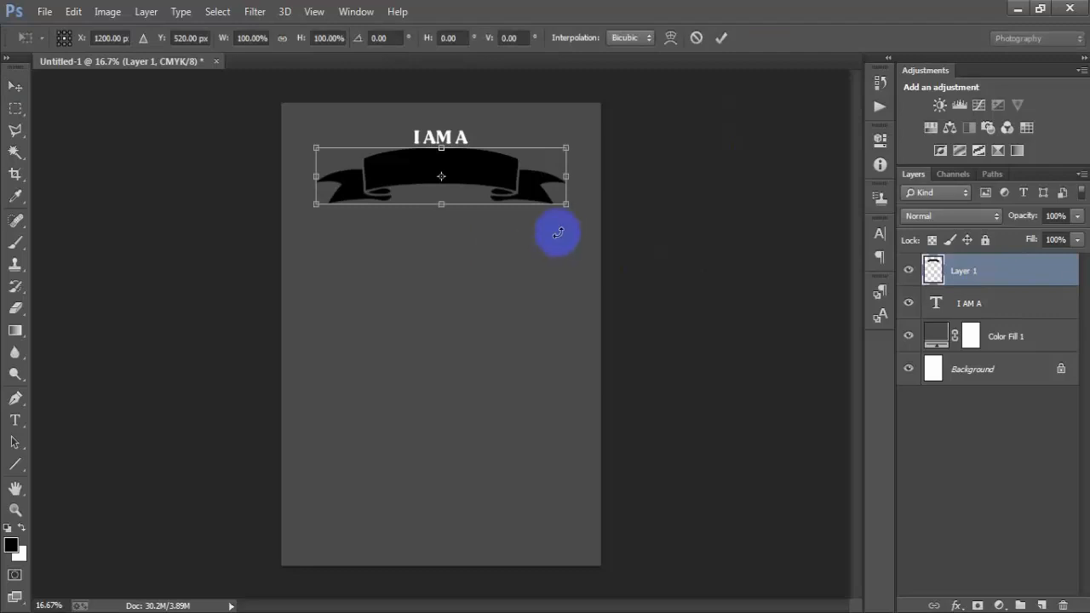
{"action": "left_click_drag", "start_coordinate": [566, 209], "coordinate": [571, 206]}
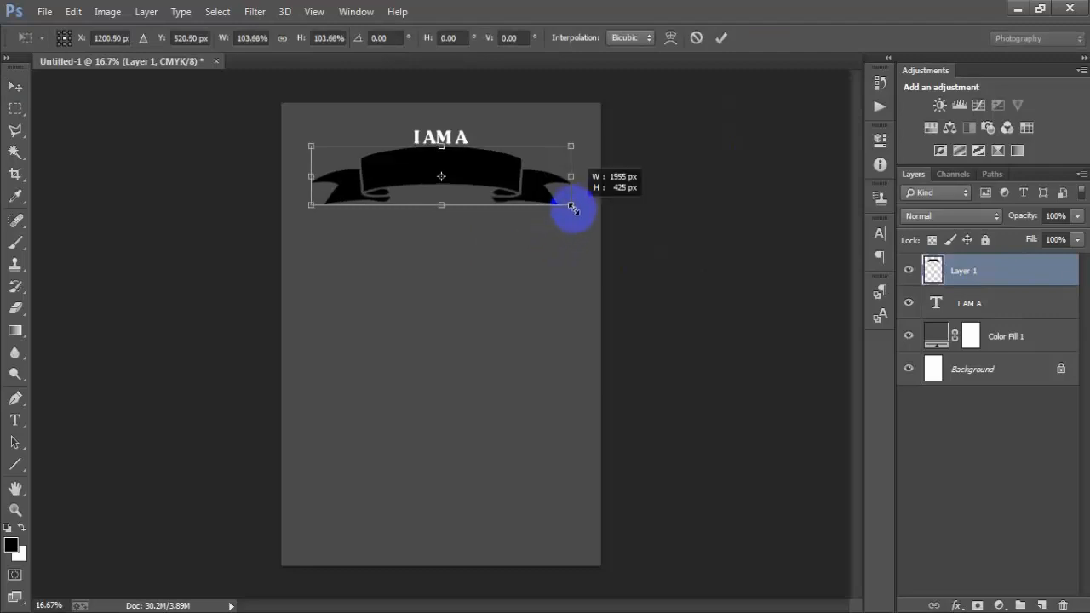
{"action": "left_click", "coordinate": [717, 39]}
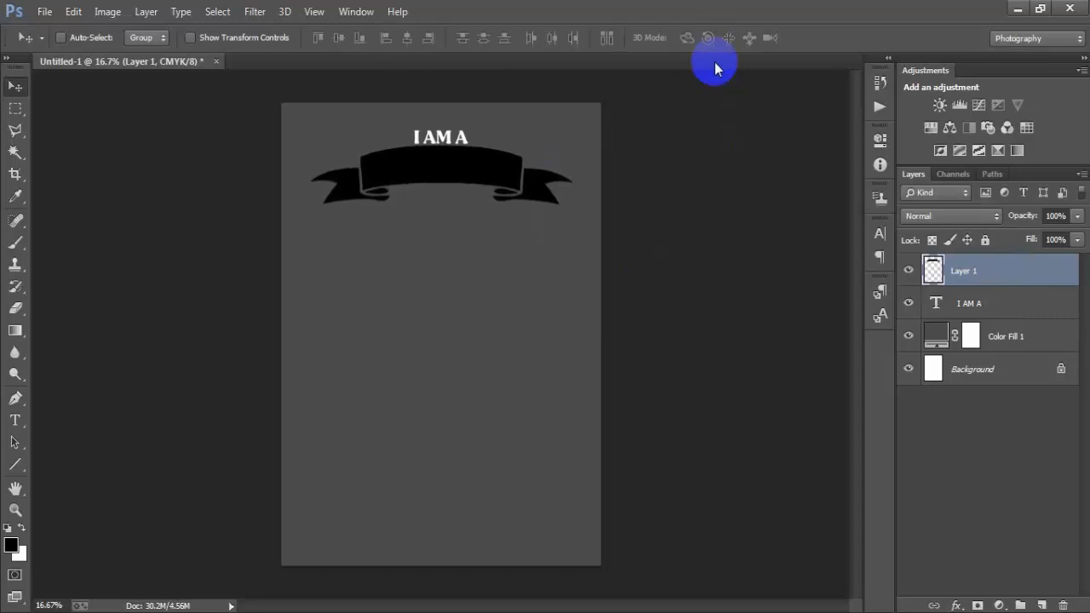
{"action": "left_click", "coordinate": [910, 271]}
{"action": "left_click", "coordinate": [910, 271]}
- Apply a Color Overlay of FFD400 to the ribbon layer and collapse its effects list
{"action": "left_click", "coordinate": [1009, 285]}
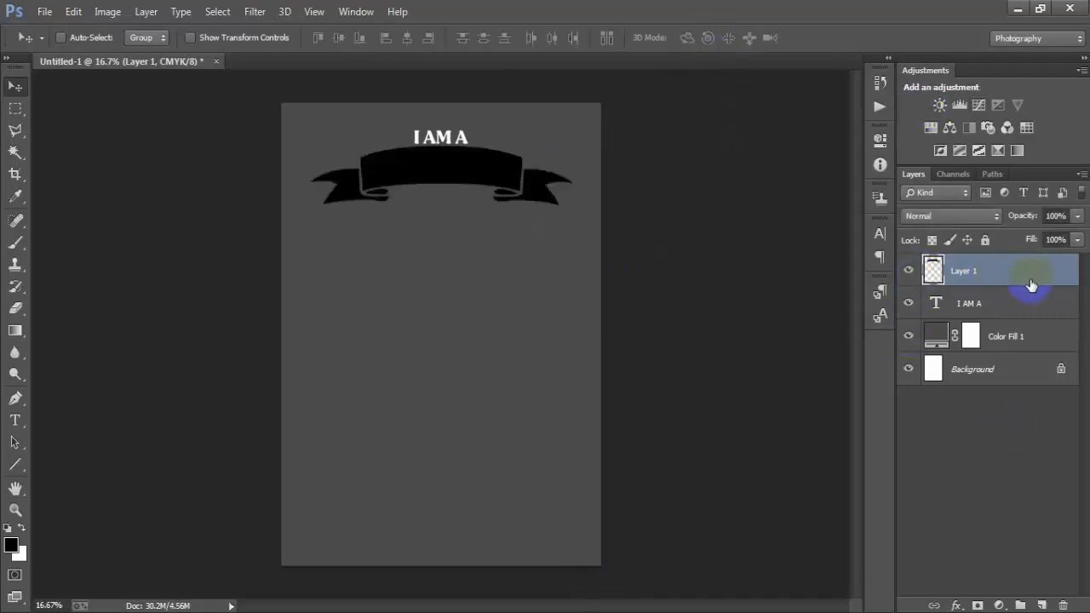
{"action": "double_click", "coordinate": [1030, 285]}
{"action": "left_click", "coordinate": [549, 276]}
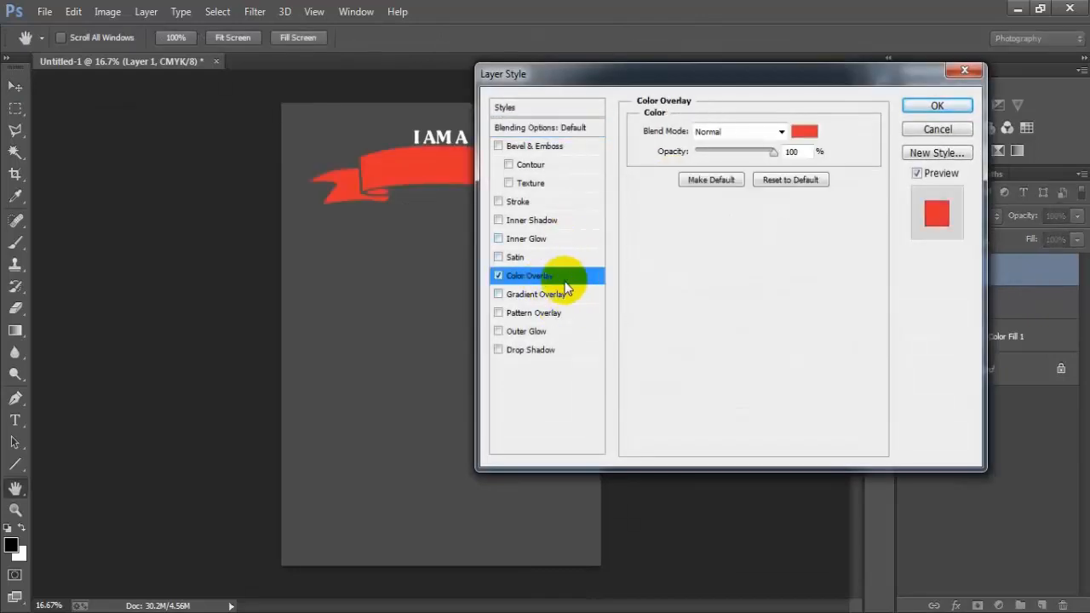
{"action": "left_click", "coordinate": [802, 132]}
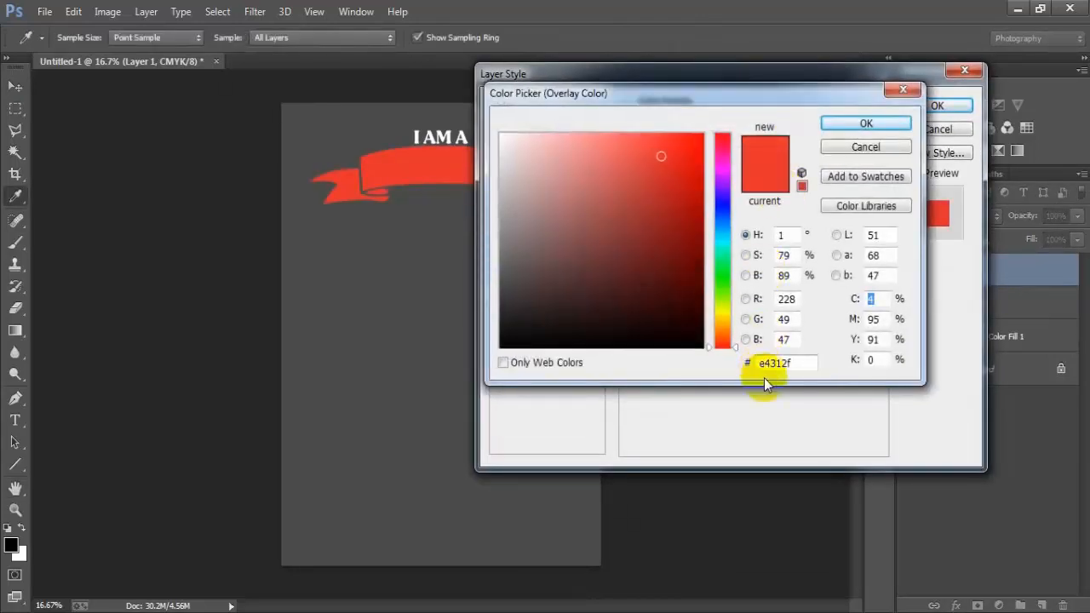
{"action": "left_click_drag", "start_coordinate": [800, 362], "coordinate": [755, 363]}
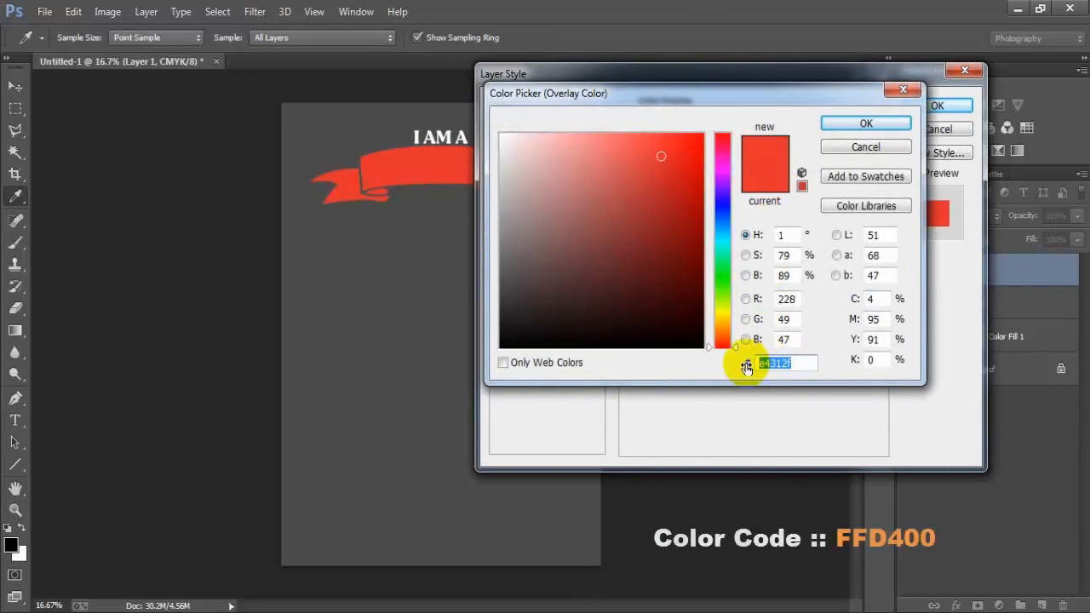
{"action": "type", "text": "FFD400"}
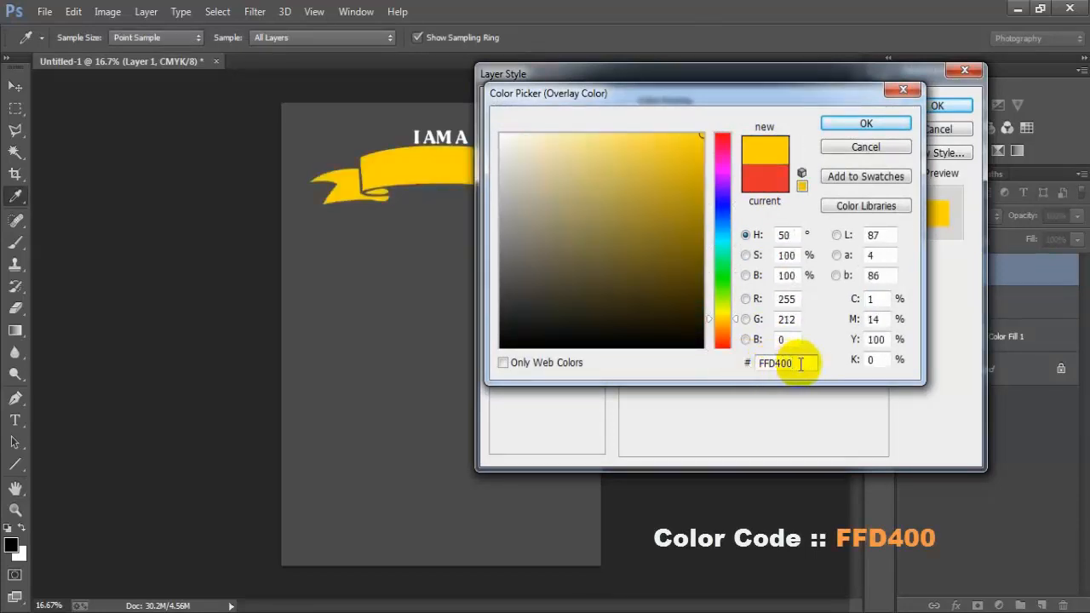
{"action": "left_click_drag", "start_coordinate": [795, 364], "coordinate": [740, 366]}
{"action": "left_click", "coordinate": [841, 126]}
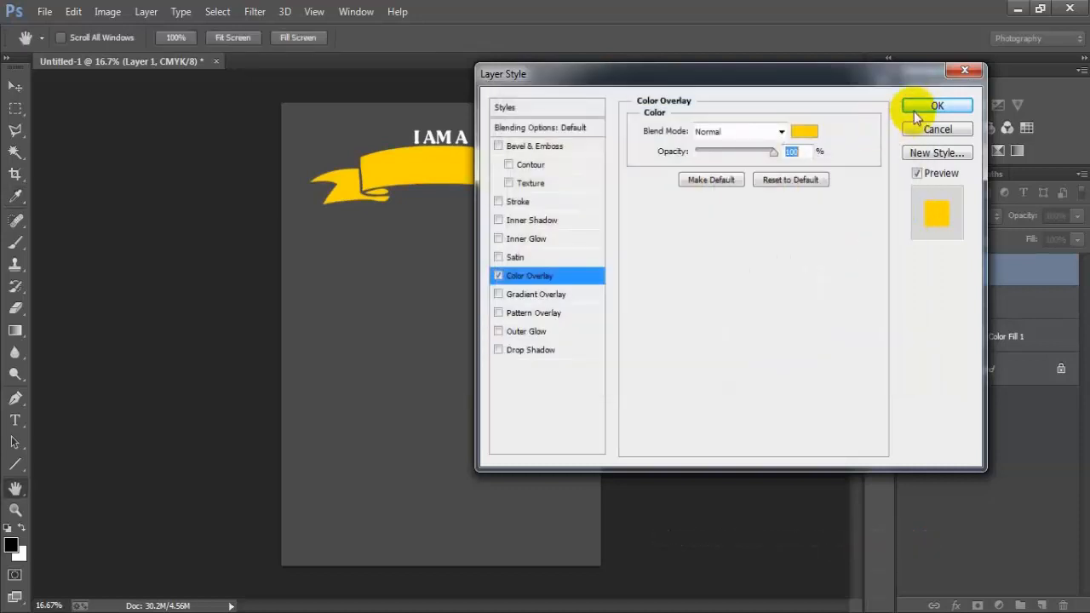
{"action": "left_click", "coordinate": [936, 106]}
{"action": "key", "text": "v"}
{"action": "left_click", "coordinate": [1074, 270]}
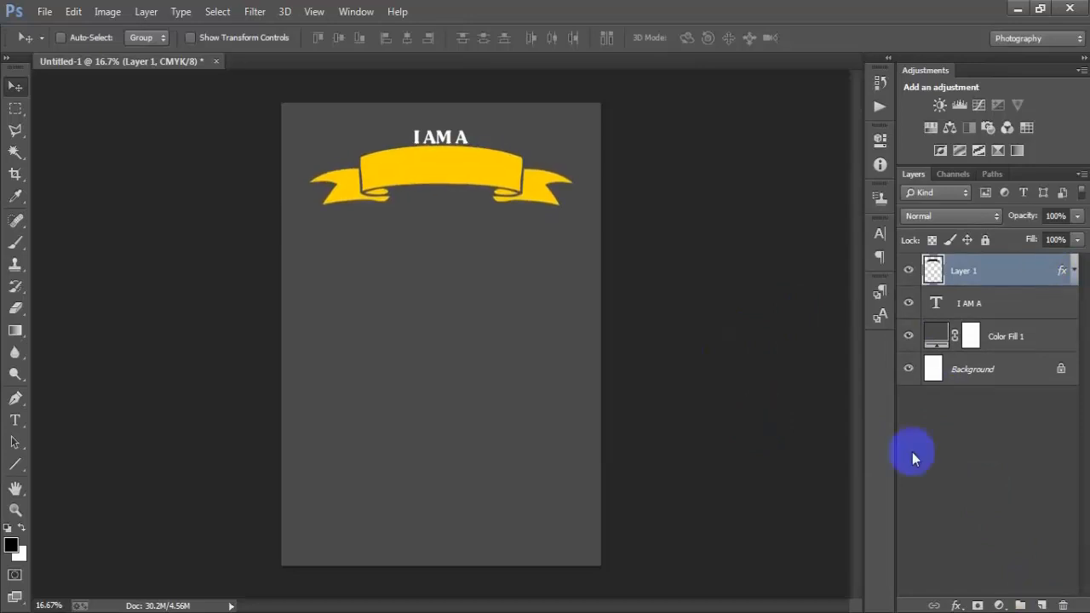
- Add the white text "LIGHTS FLASHING" on a new layer above the ribbon and place it over the ribbon's central band
{"action": "left_click", "coordinate": [1043, 604]}
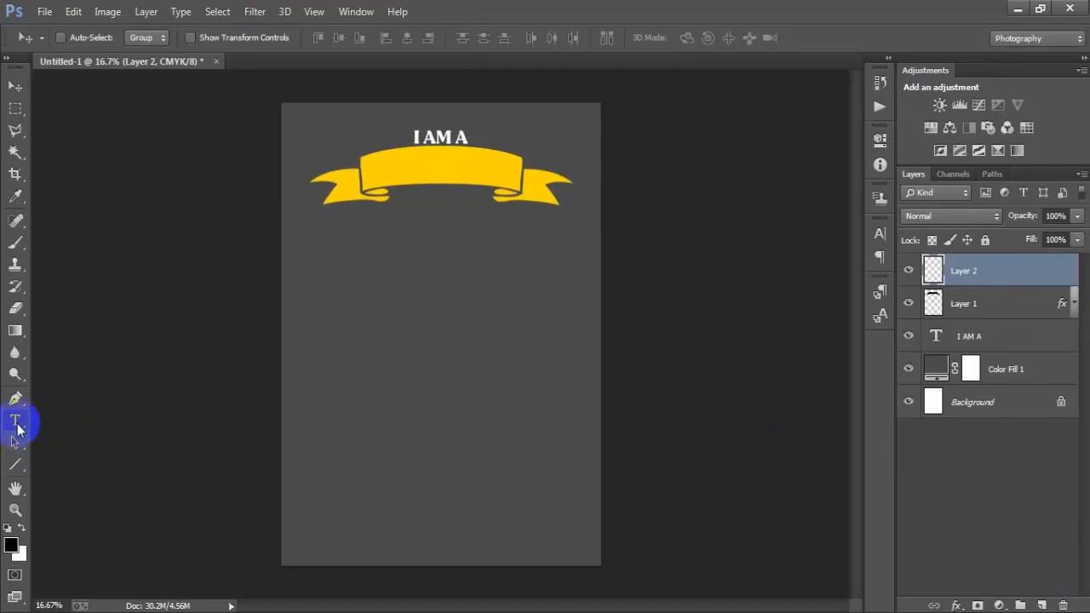
{"action": "left_click", "coordinate": [403, 344]}
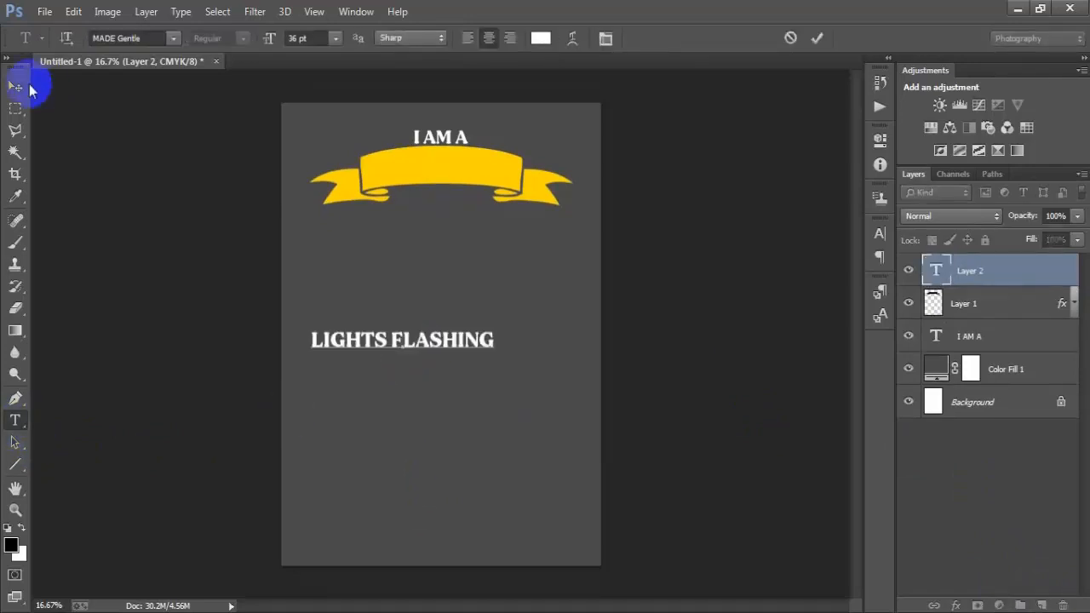
{"action": "left_click", "coordinate": [15, 86]}
{"action": "left_click_drag", "start_coordinate": [407, 352], "coordinate": [444, 177]}
{"action": "left_click", "coordinate": [638, 554]}
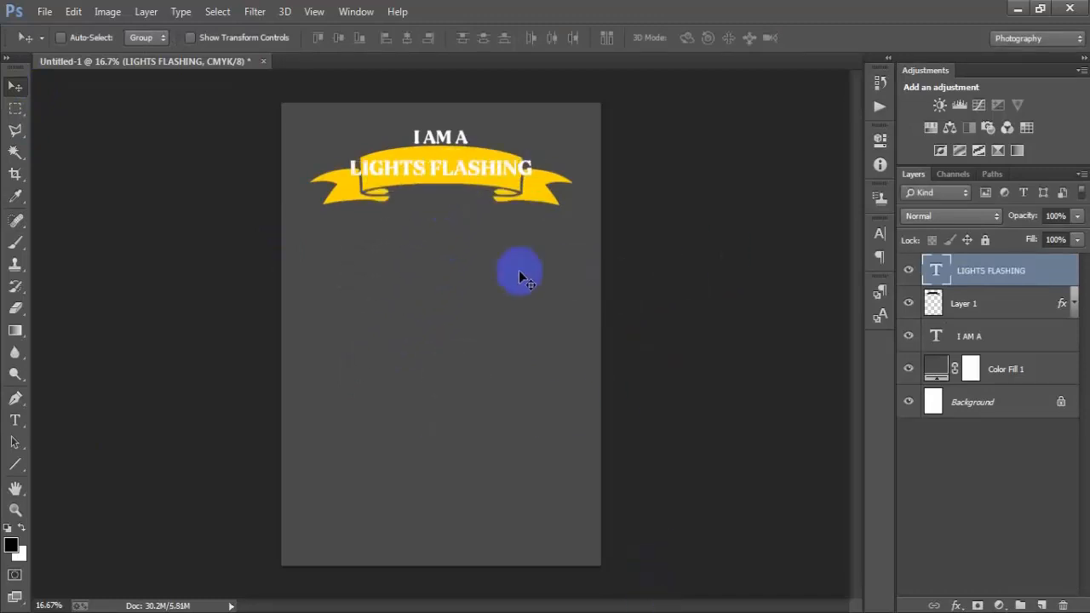
- Stretch the "LIGHTS FLASHING" text taller and narrow it to fit inside the ribbon's central band
{"action": "key", "text": "ctrl+t"}
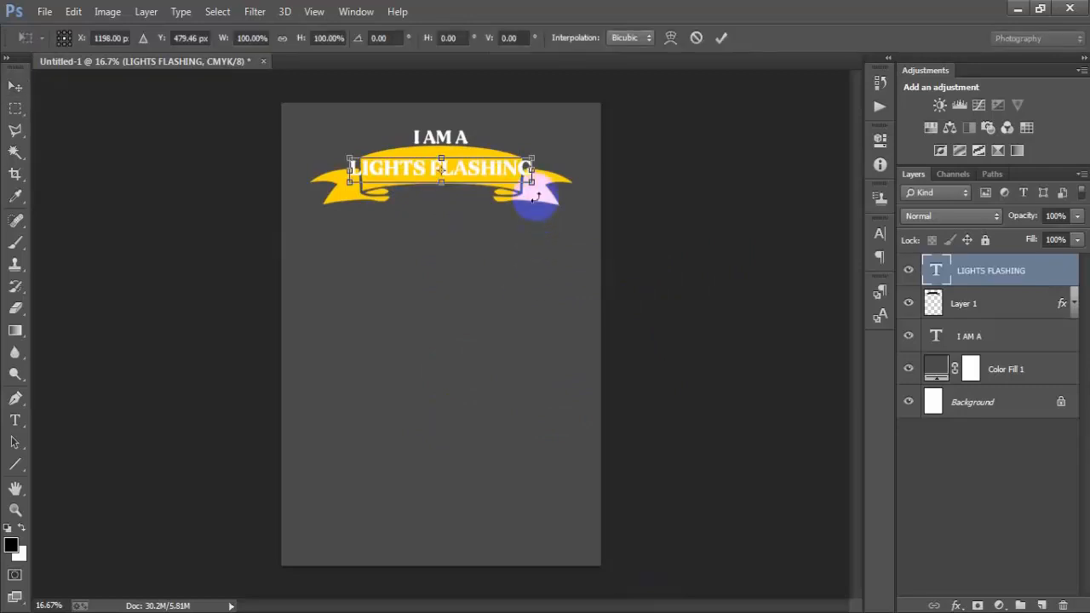
{"action": "left_click_drag", "start_coordinate": [441, 157], "coordinate": [441, 153]}
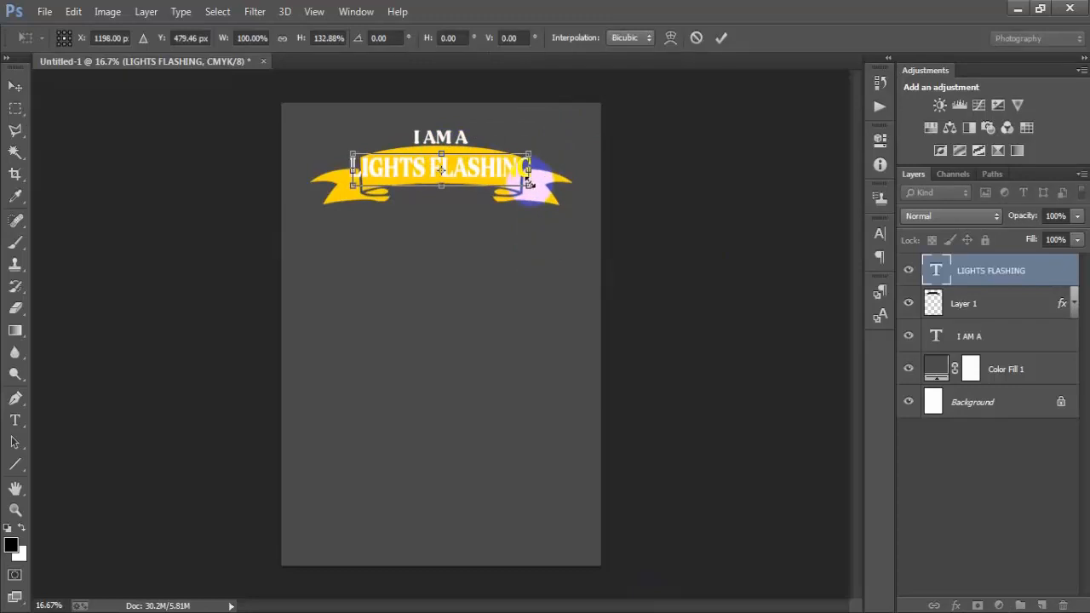
{"action": "left_click_drag", "start_coordinate": [529, 184], "coordinate": [518, 183]}
{"action": "left_click", "coordinate": [721, 38]}
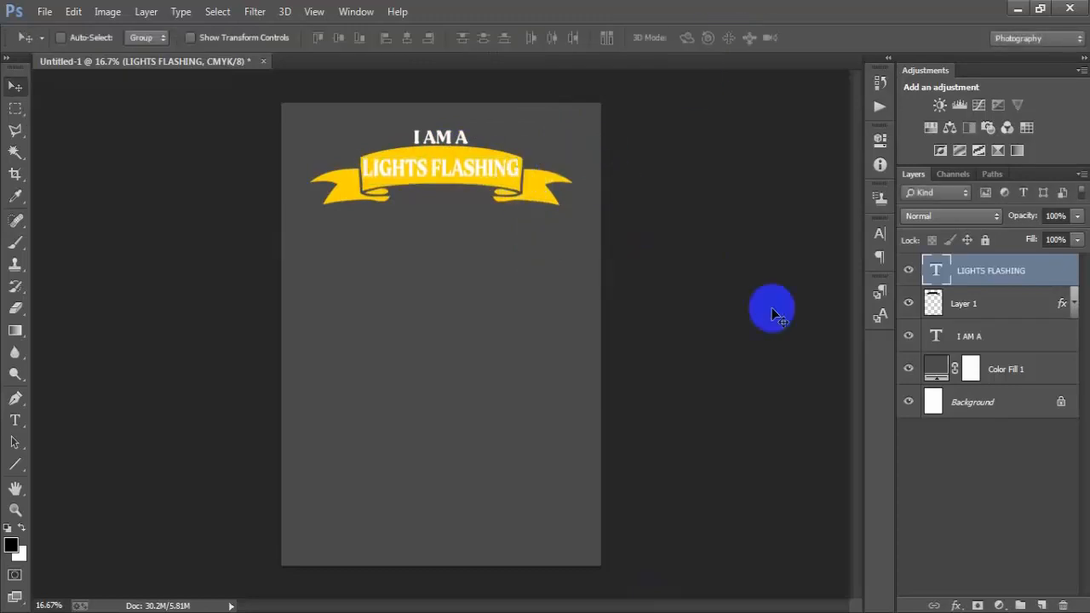
{"action": "left_click", "coordinate": [908, 270]}
{"action": "left_click", "coordinate": [909, 270]}
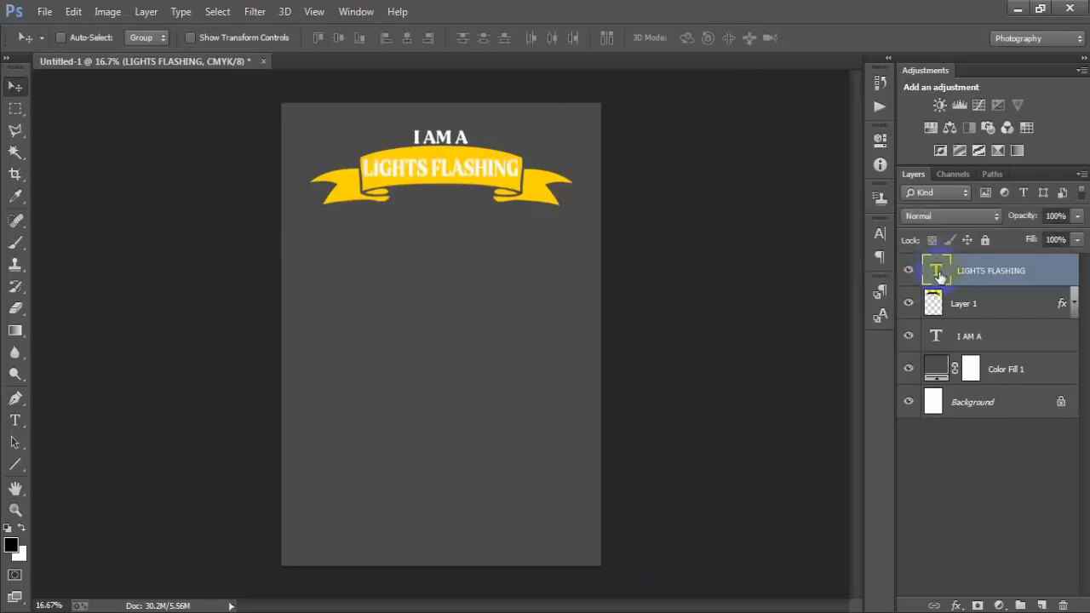
- Warp the "LIGHTS FLASHING" text with the horizontal Arch style at a +10% bend
{"action": "double_click", "coordinate": [937, 272]}
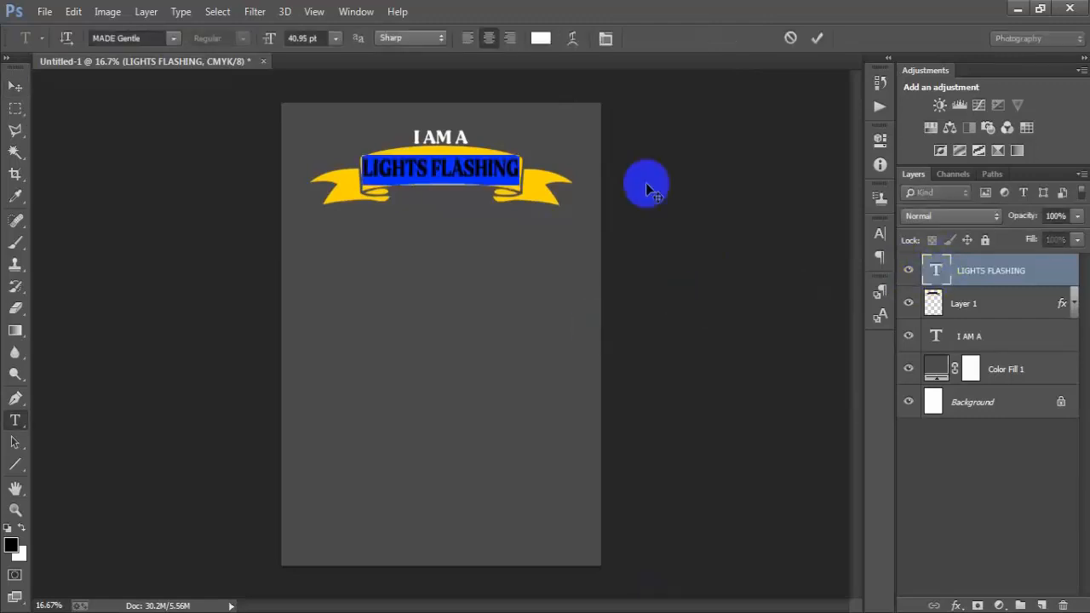
{"action": "left_click", "coordinate": [572, 38]}
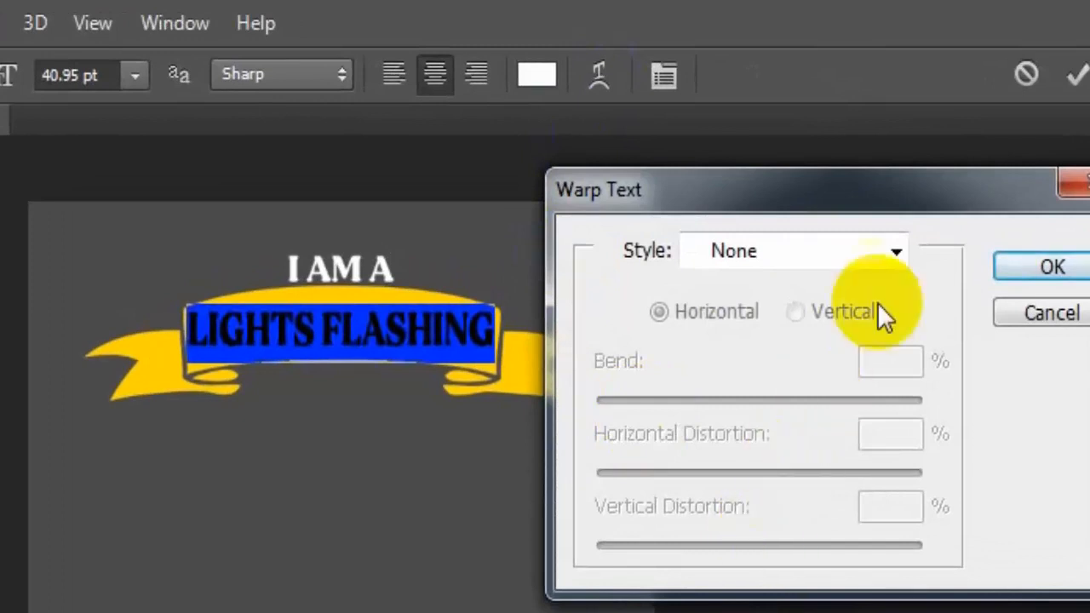
{"action": "left_click", "coordinate": [901, 252]}
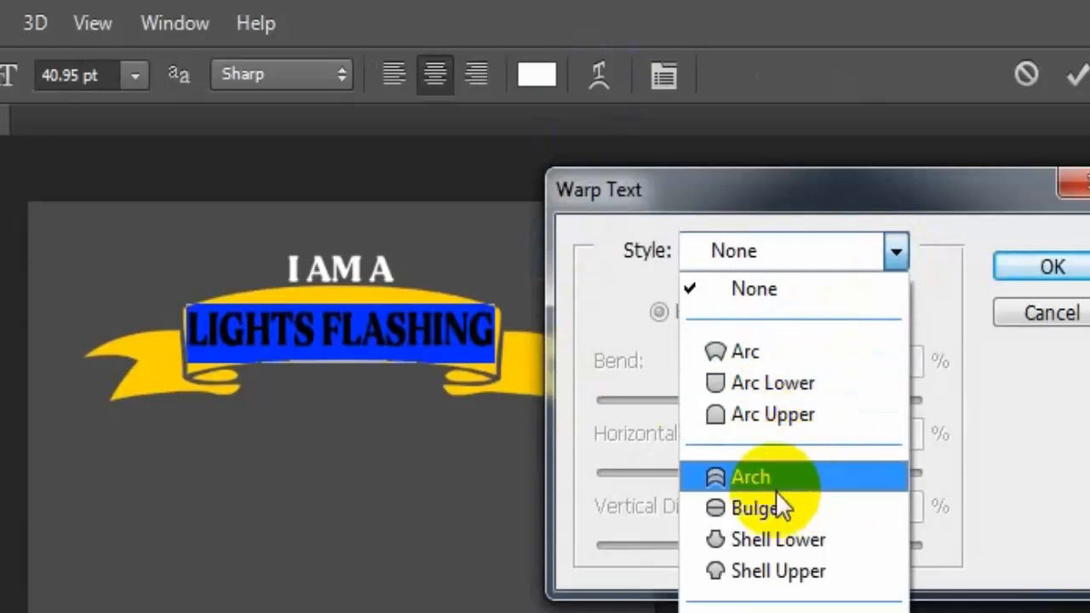
{"action": "left_click", "coordinate": [825, 474]}
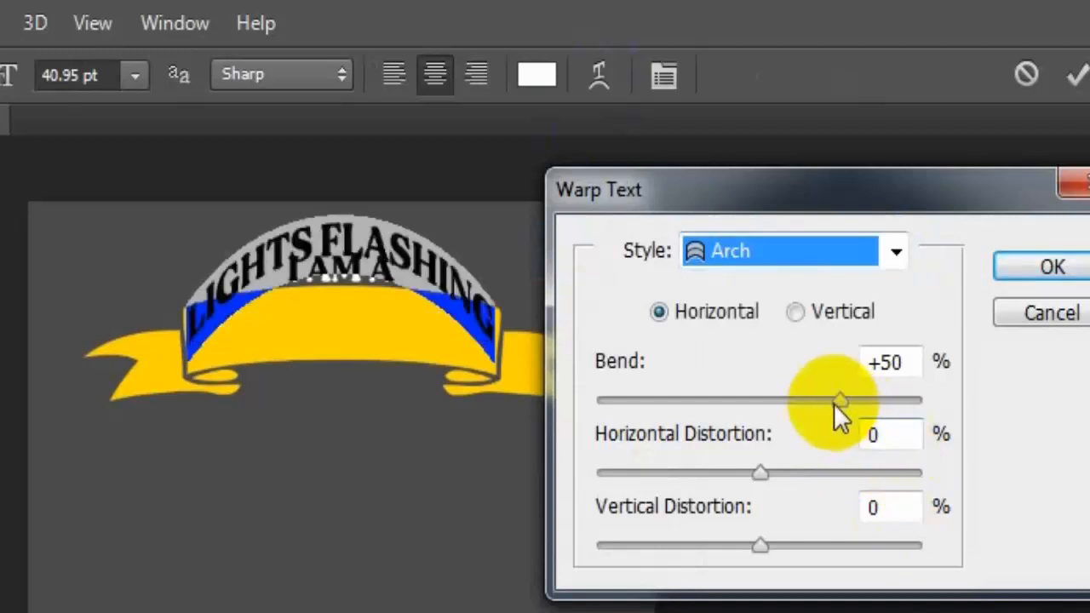
{"action": "left_click_drag", "start_coordinate": [833, 404], "coordinate": [776, 406]}
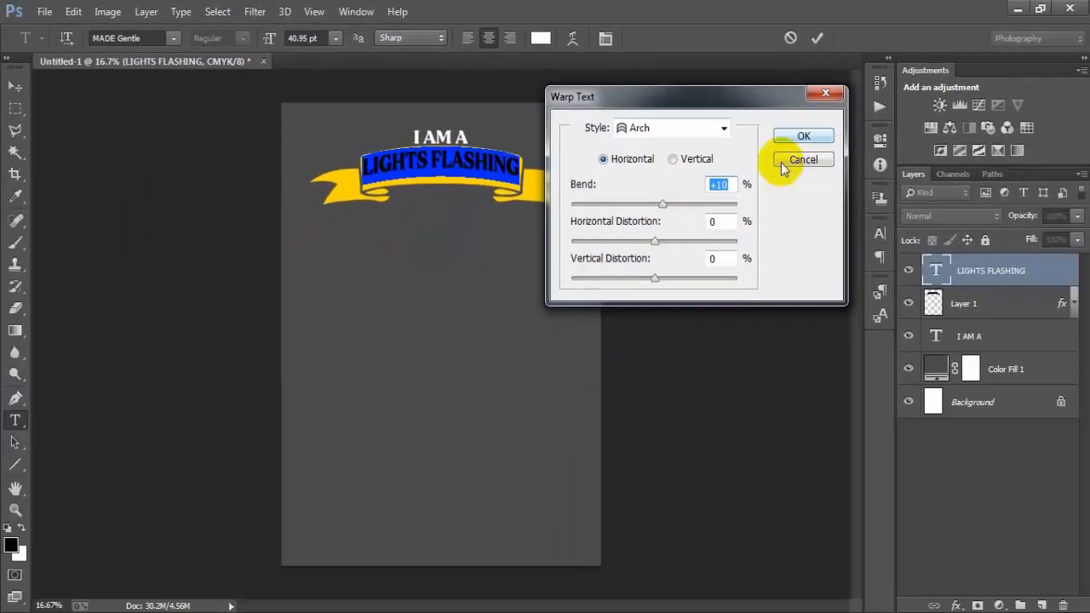
{"action": "left_click", "coordinate": [794, 259]}
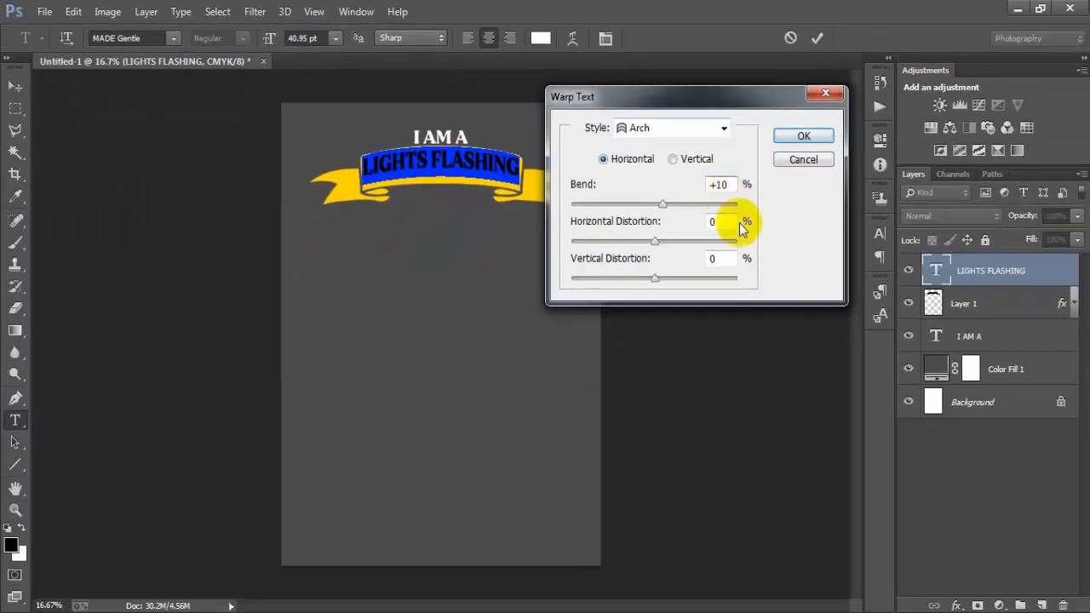
{"action": "left_click", "coordinate": [801, 141]}
{"action": "left_click", "coordinate": [817, 38]}
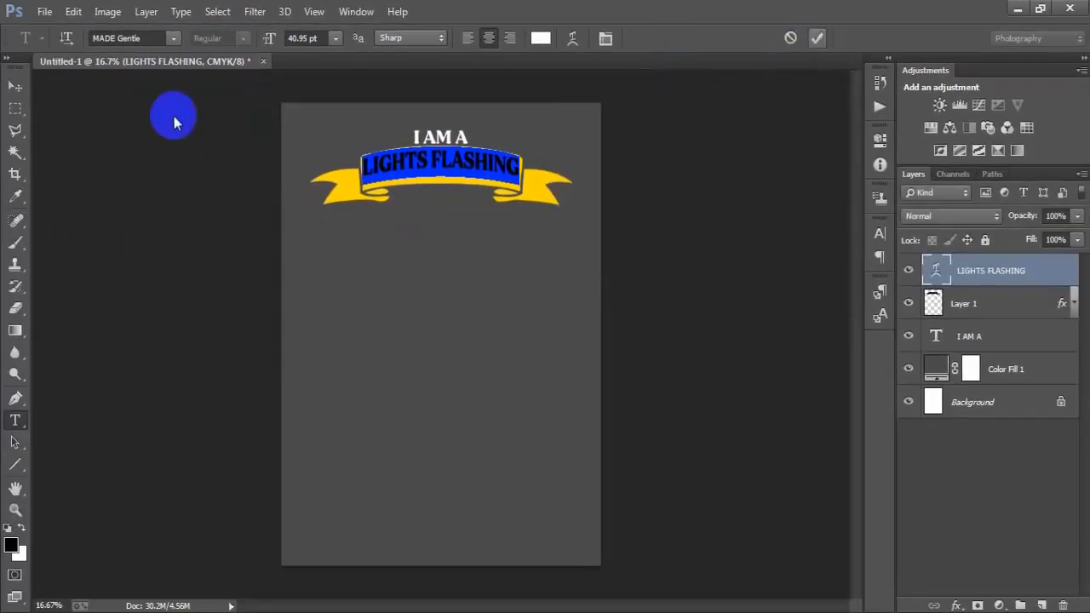
{"action": "key", "text": "v"}
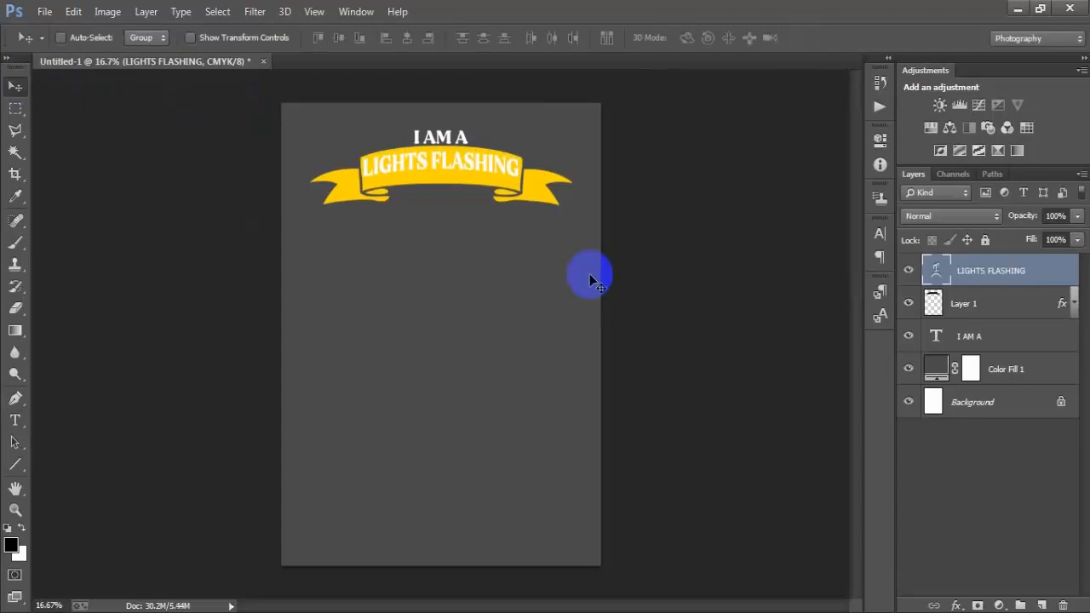
- Scale the warped "LIGHTS FLASHING" text to about 95% width and 143% height, and centre it horizontally on the Background layer
{"action": "key", "text": "ctrl+t"}
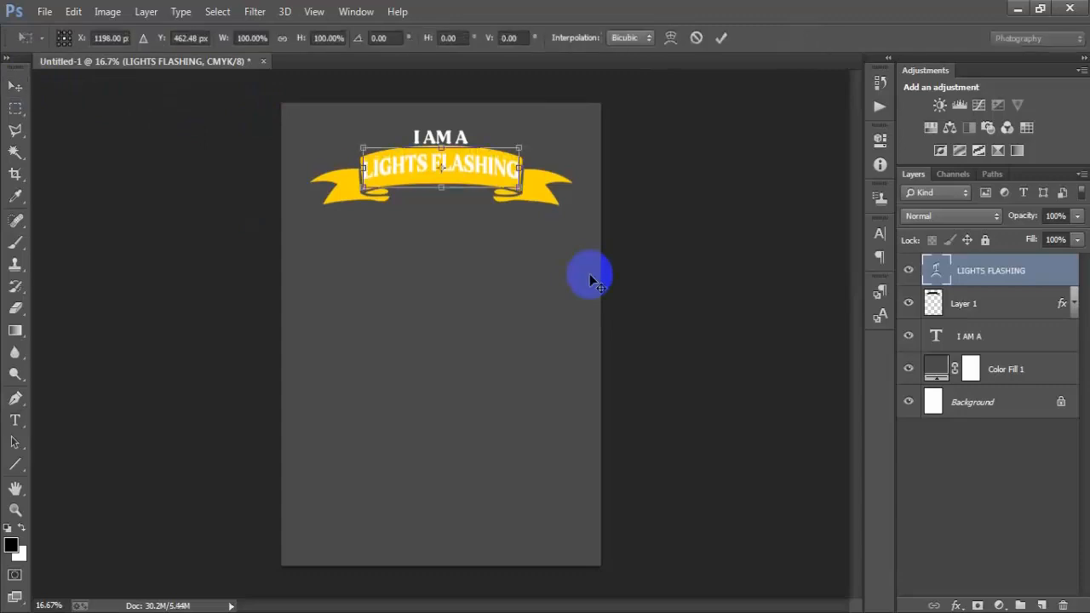
{"action": "left_click_drag", "start_coordinate": [443, 187], "coordinate": [443, 192]}
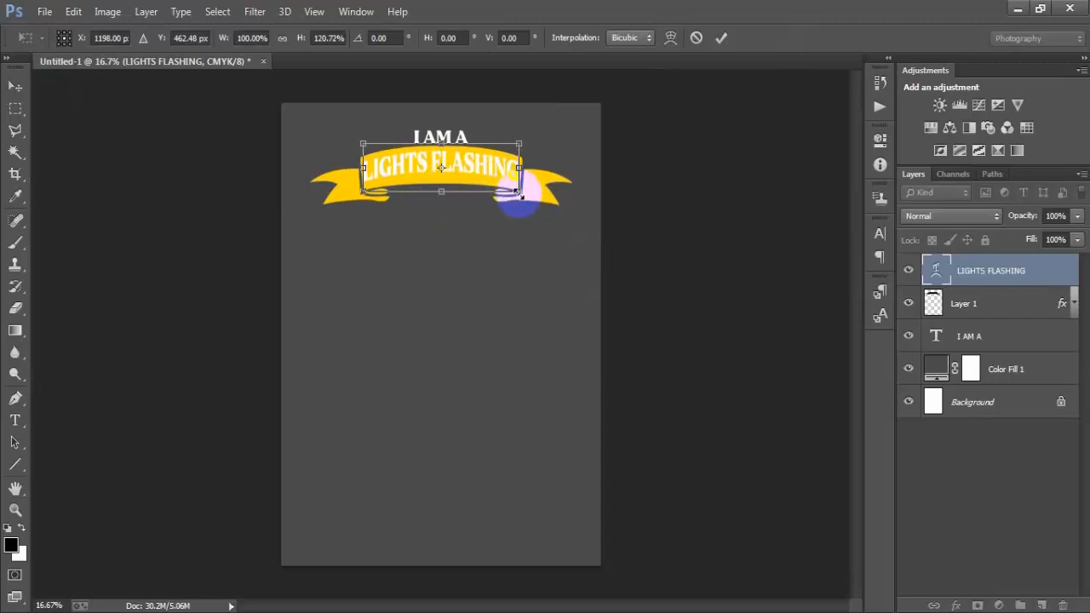
{"action": "left_click_drag", "start_coordinate": [521, 195], "coordinate": [443, 194]}
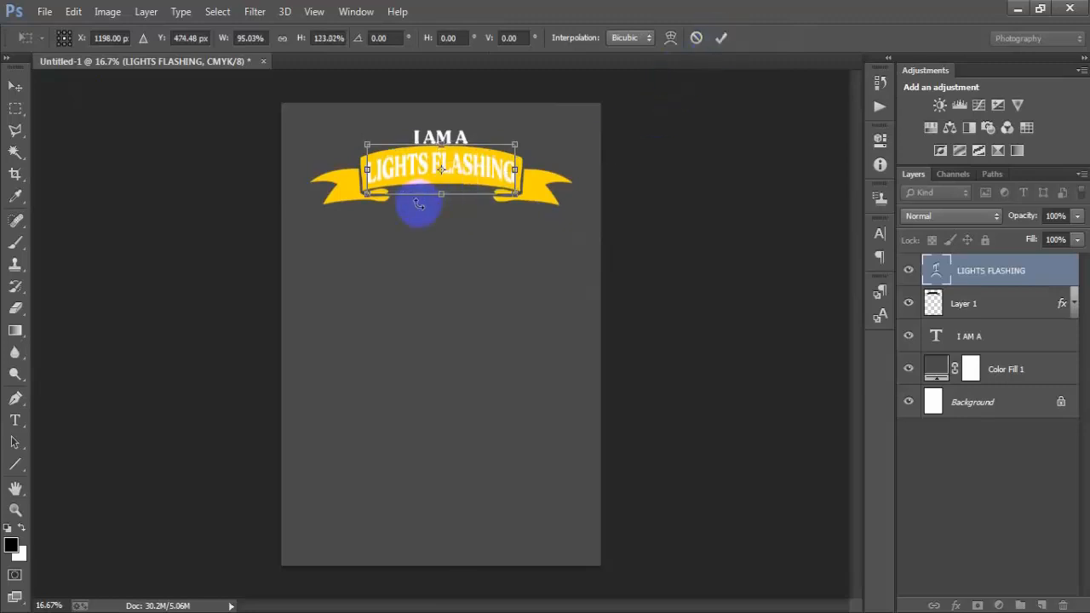
{"action": "left_click_drag", "start_coordinate": [441, 197], "coordinate": [441, 201]}
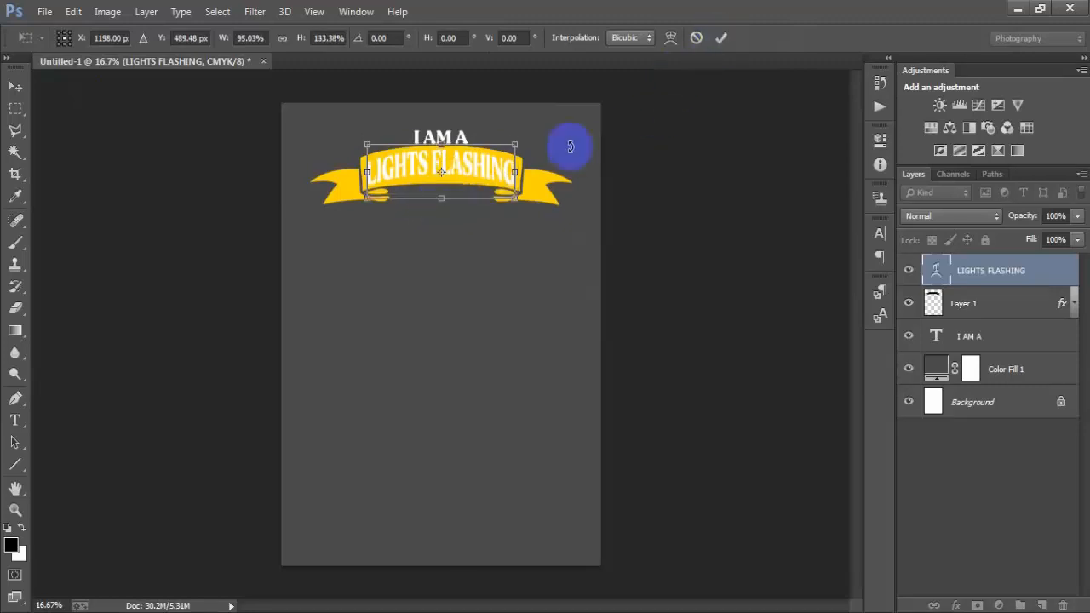
{"action": "key", "text": "ctrl+z"}
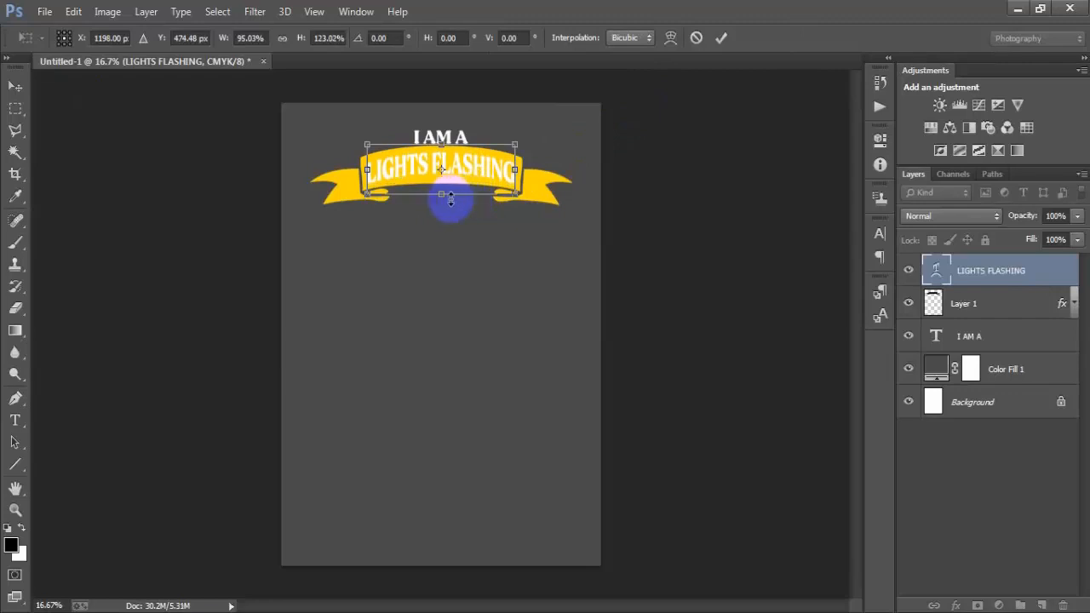
{"action": "left_click_drag", "start_coordinate": [444, 195], "coordinate": [444, 202]}
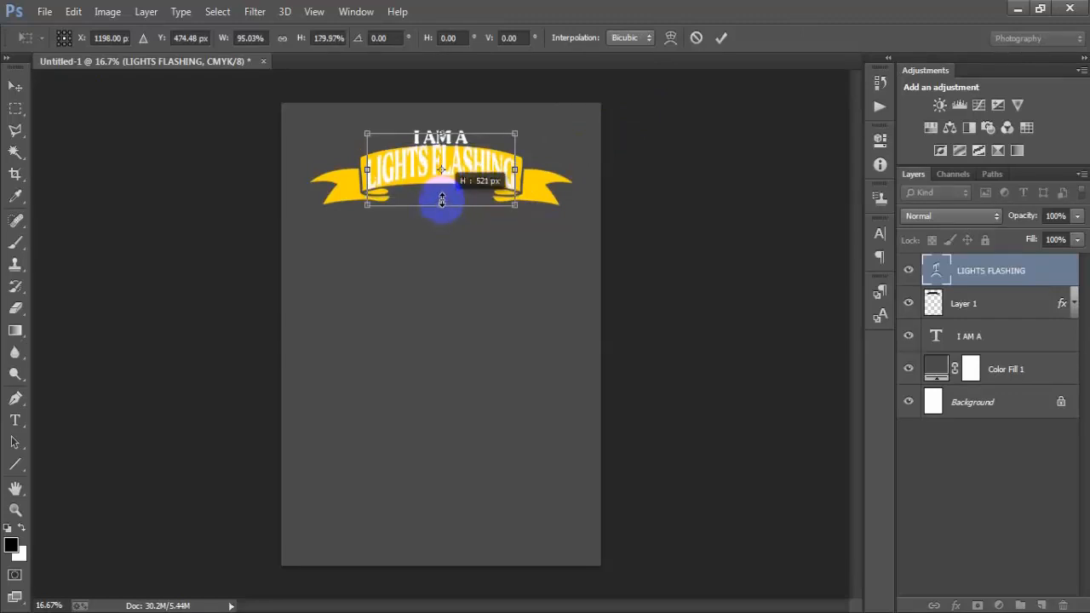
{"action": "left_click_drag", "start_coordinate": [441, 201], "coordinate": [441, 197]}
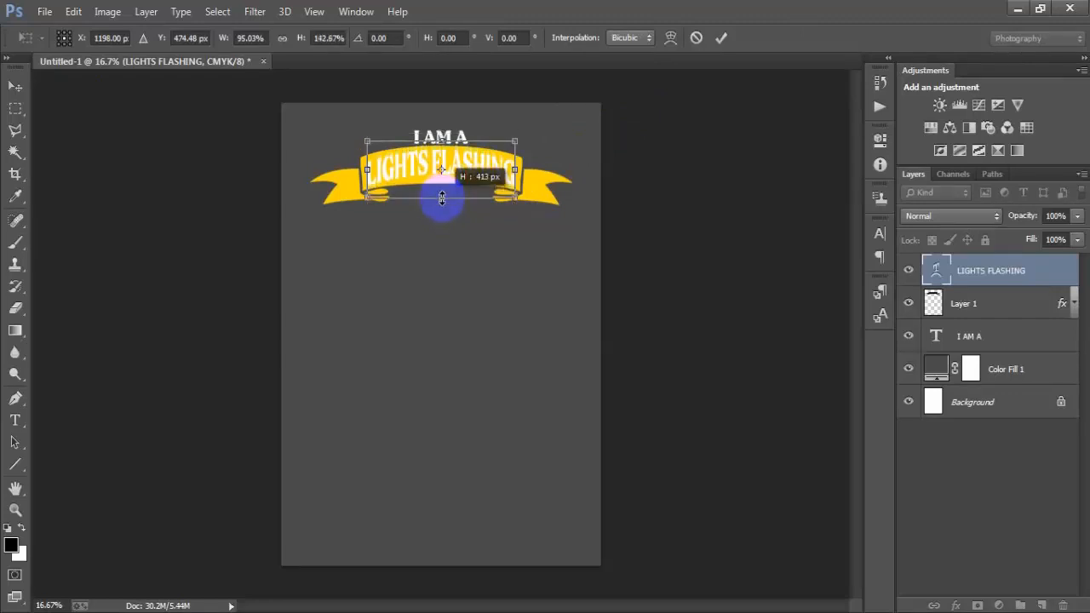
{"action": "left_click", "coordinate": [719, 40]}
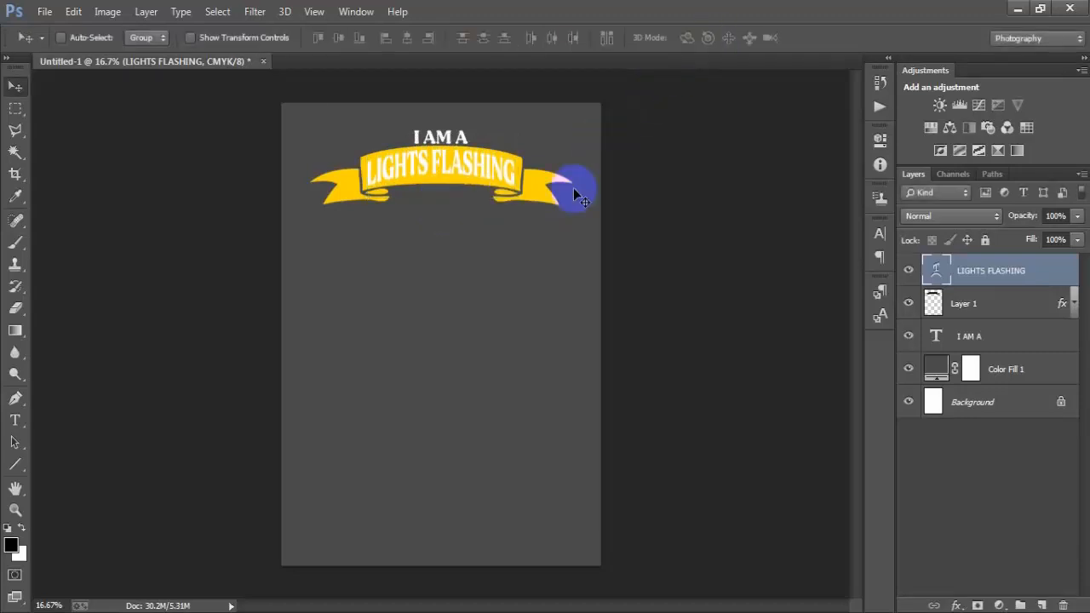
{"action": "left_click", "coordinate": [1017, 401], "text": "ctrl"}
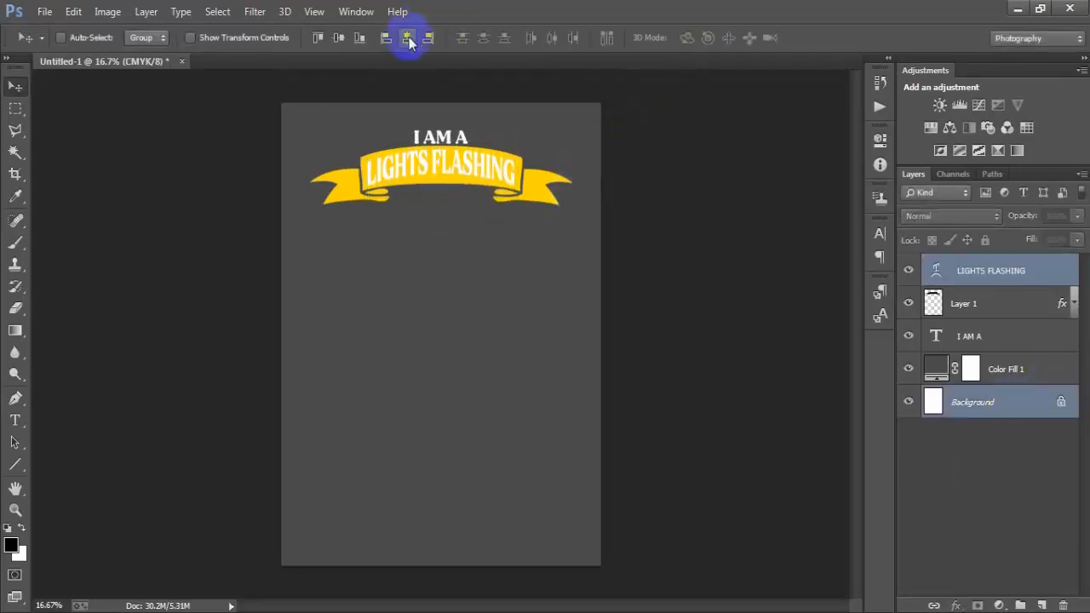
{"action": "left_click", "coordinate": [1075, 285]}
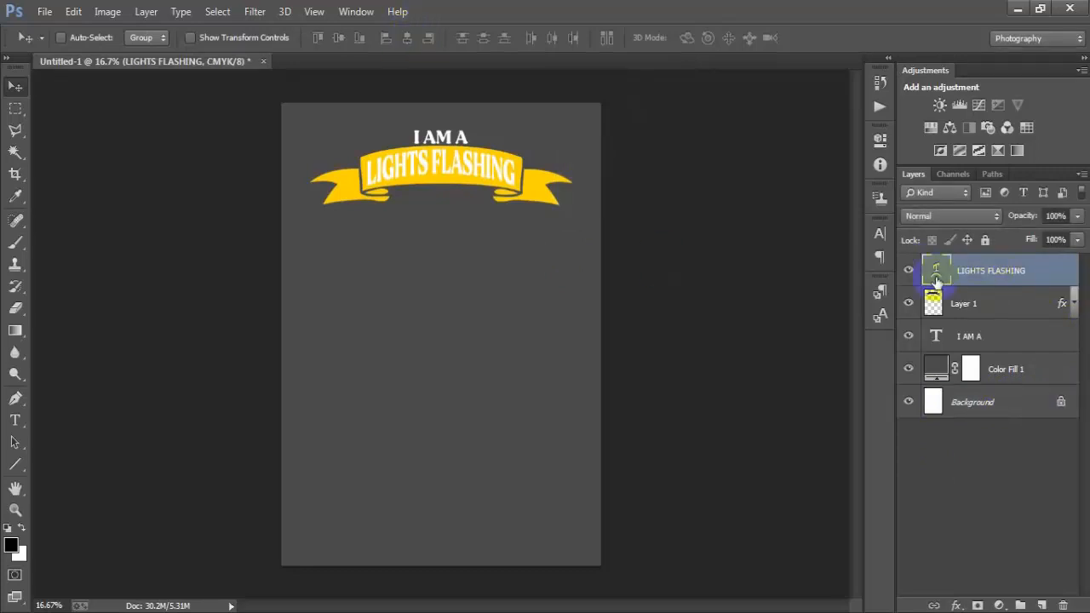
- Cut the shape of the "LIGHTS FLASHING" lettering out of the ribbon on Layer 1 and clear the selection
{"action": "left_click", "coordinate": [908, 270]}
{"action": "left_click", "coordinate": [908, 270]}
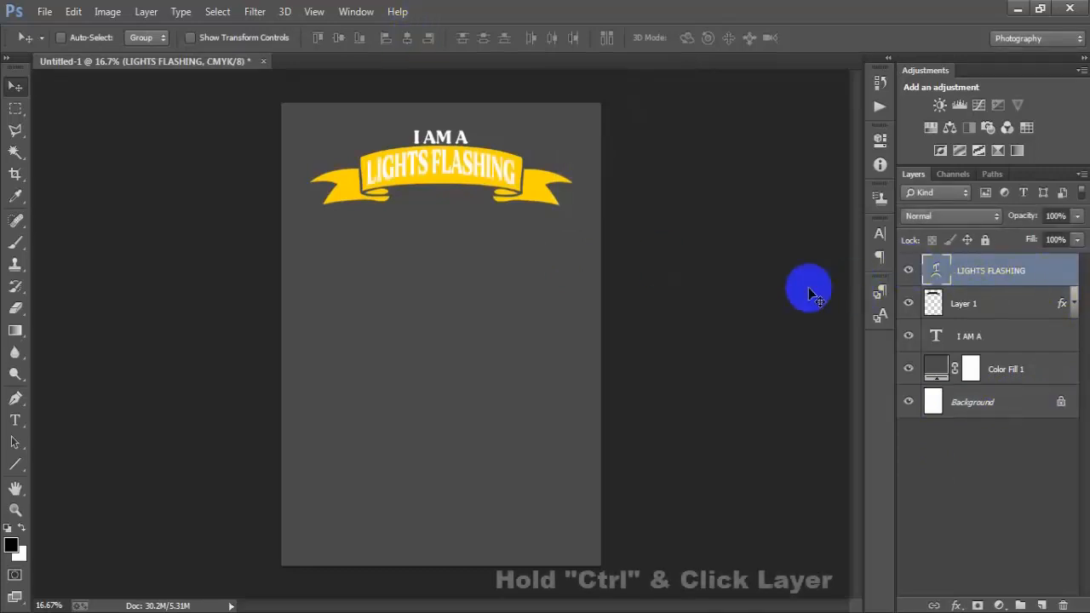
{"action": "left_click", "coordinate": [930, 271], "text": "ctrl"}
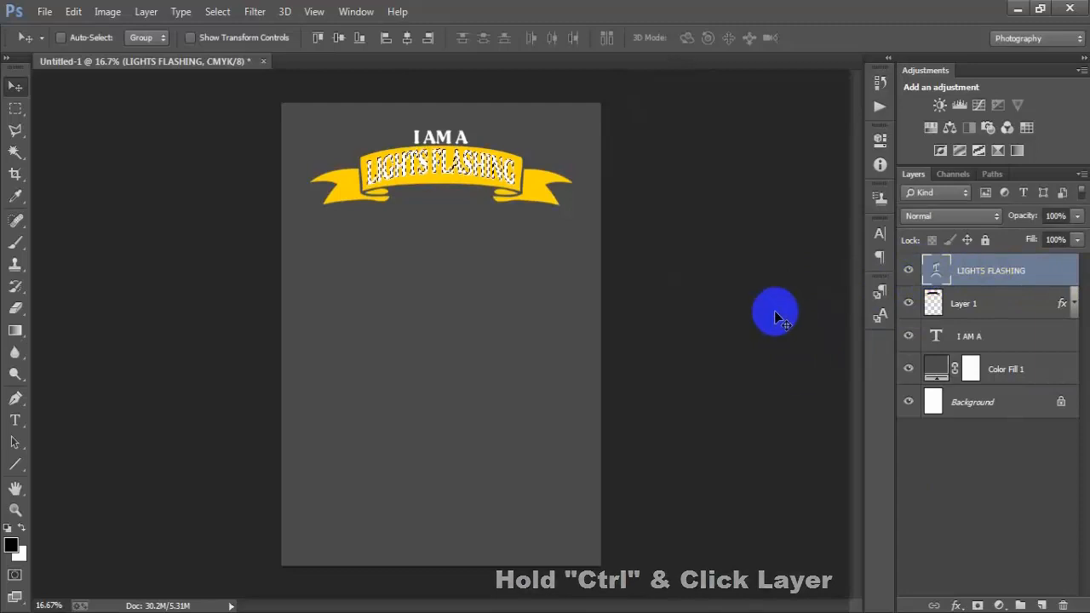
{"action": "left_click", "coordinate": [1034, 310]}
{"action": "left_click", "coordinate": [909, 305]}
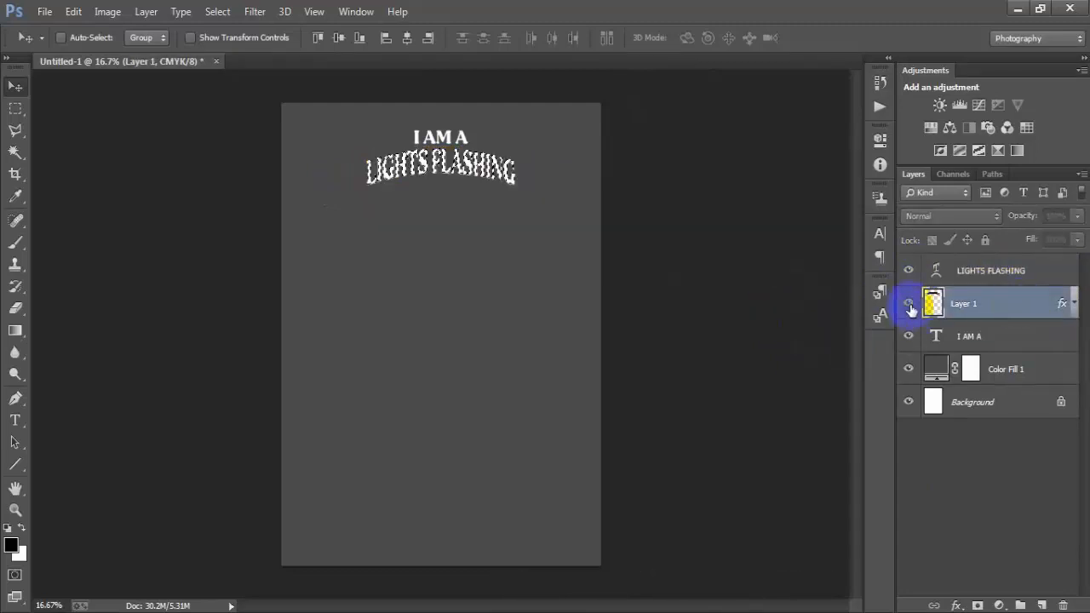
{"action": "left_click", "coordinate": [908, 305]}
{"action": "key", "text": "Delete"}
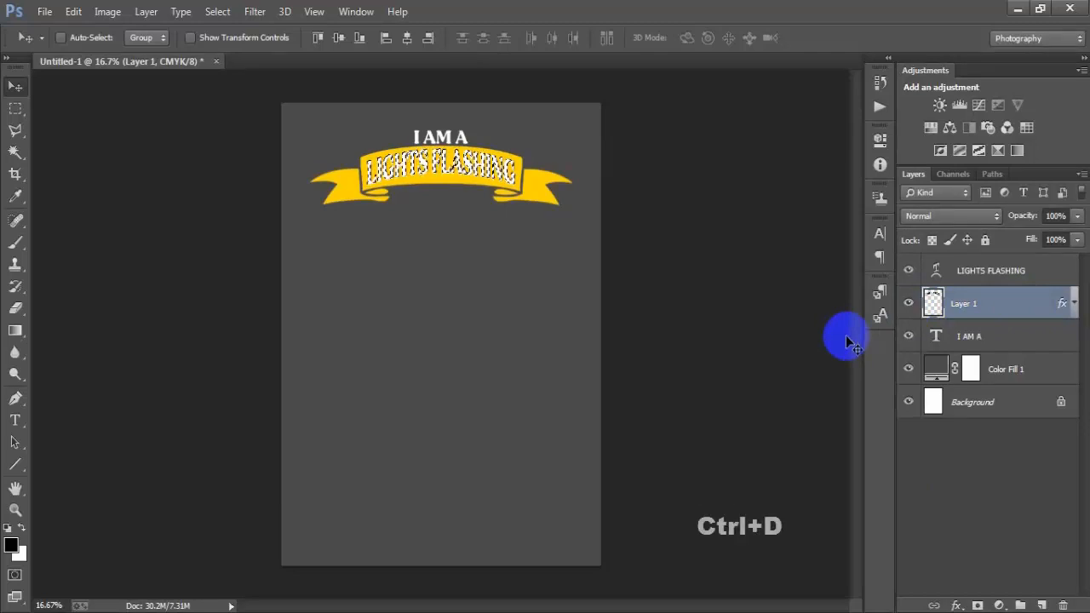
{"action": "key", "text": "ctrl+d"}
- Check the ribbon cutout with the "LIGHTS FLASHING" text layer hidden and shown, and delete that text layer
{"action": "left_click", "coordinate": [1020, 272]}
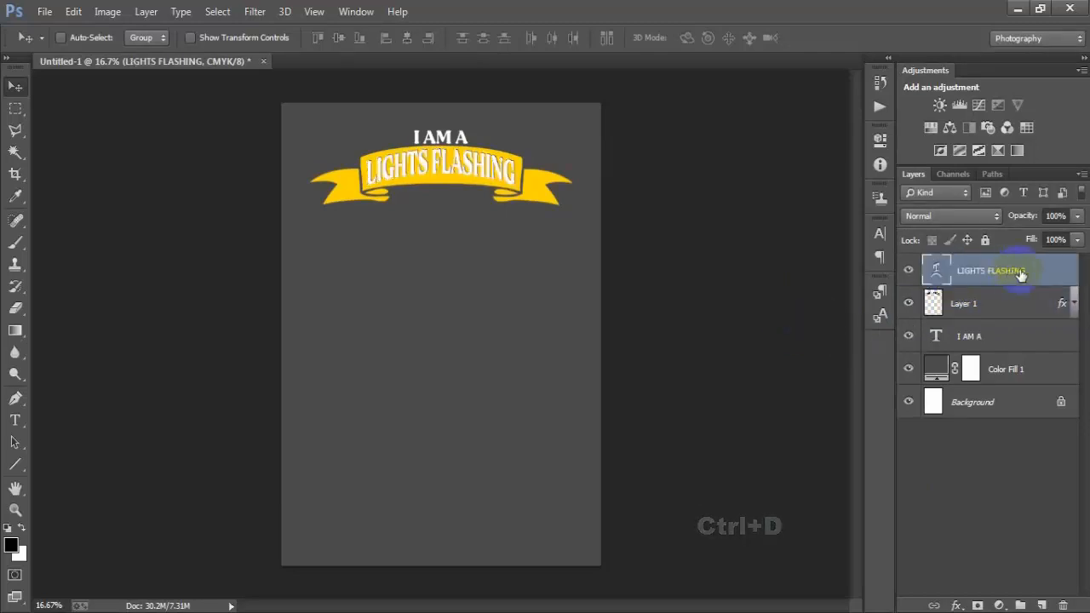
{"action": "left_click", "coordinate": [909, 271]}
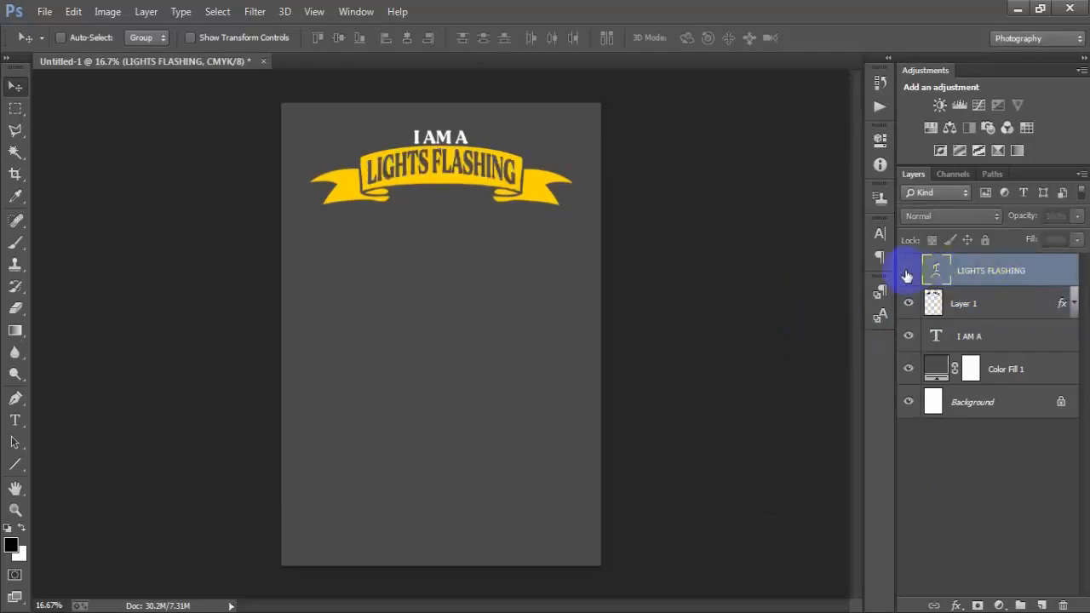
{"action": "left_click", "coordinate": [908, 272]}
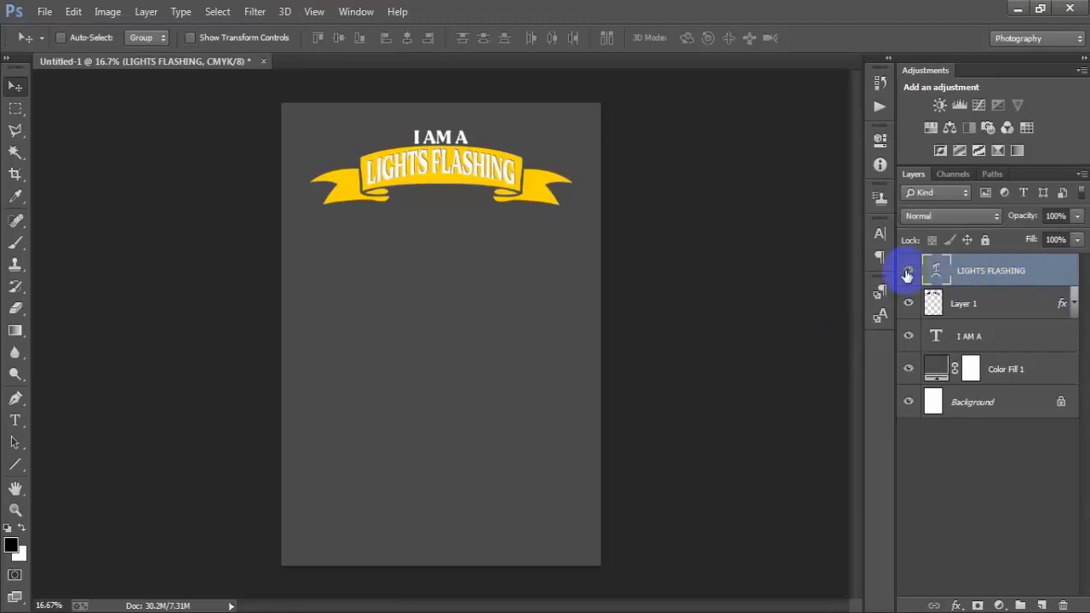
{"action": "left_click", "coordinate": [907, 273]}
{"action": "left_click", "coordinate": [906, 273]}
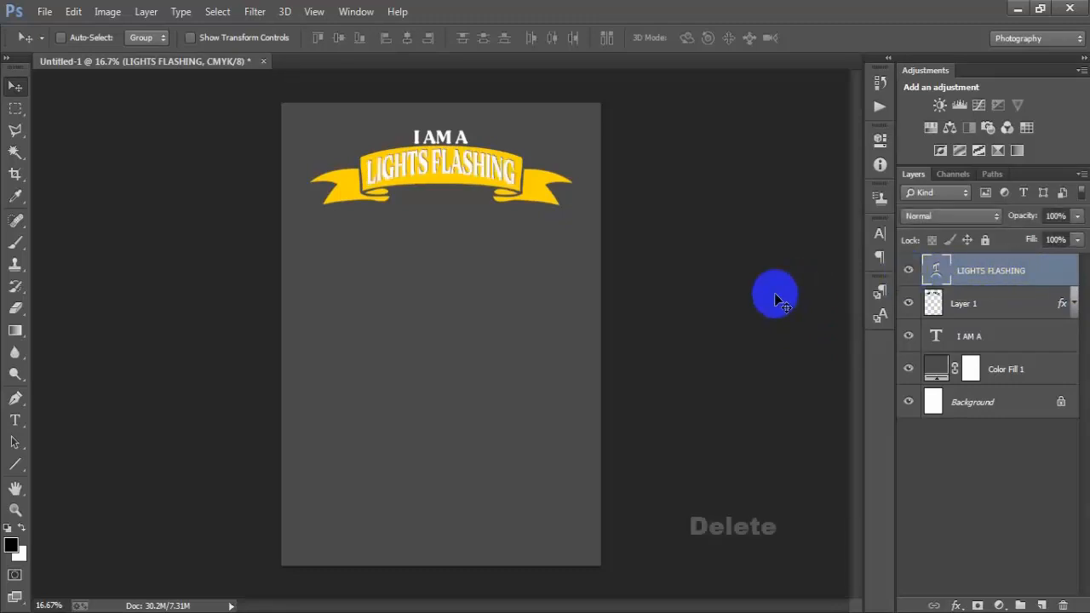
{"action": "key", "text": "Delete"}
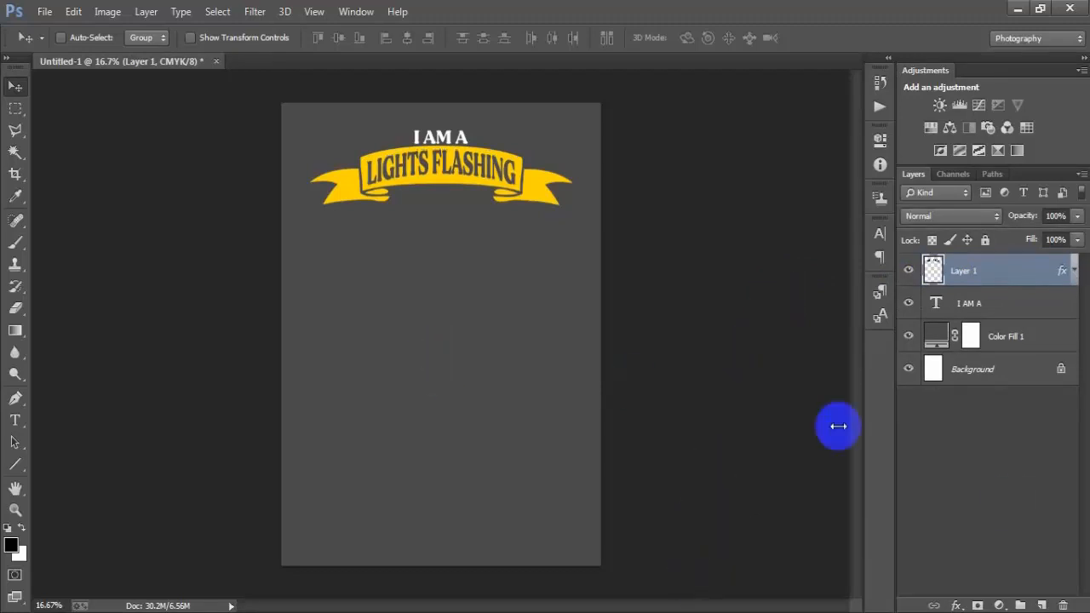
- Add the white text "CDL TOTING" on a new layer above the ribbon and place it centred just below the ribbon
{"action": "left_click", "coordinate": [1041, 605]}
{"action": "left_click", "coordinate": [15, 420]}
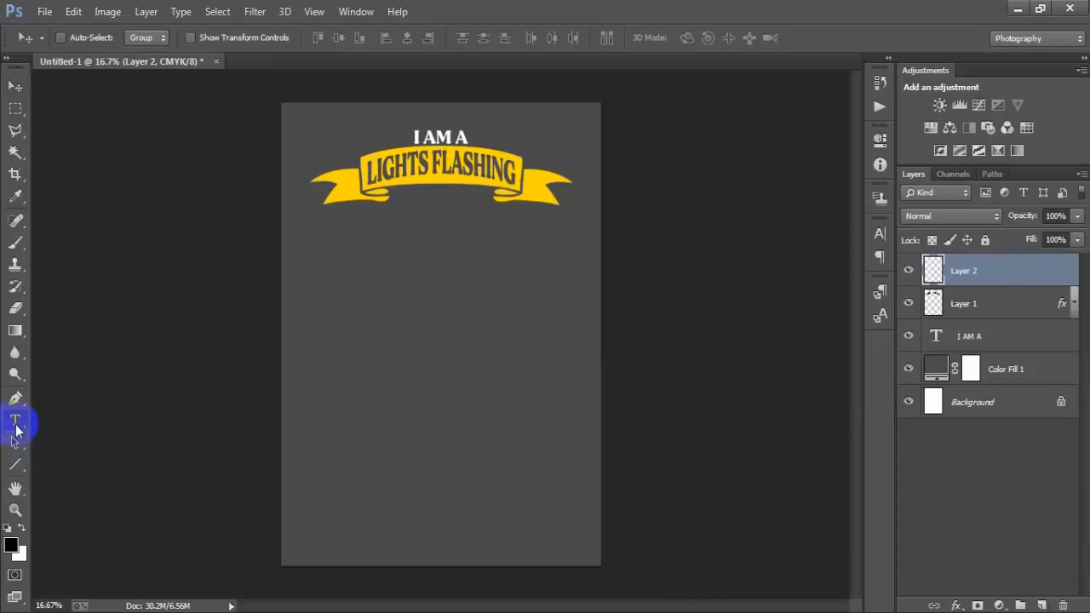
{"action": "left_click", "coordinate": [518, 401]}
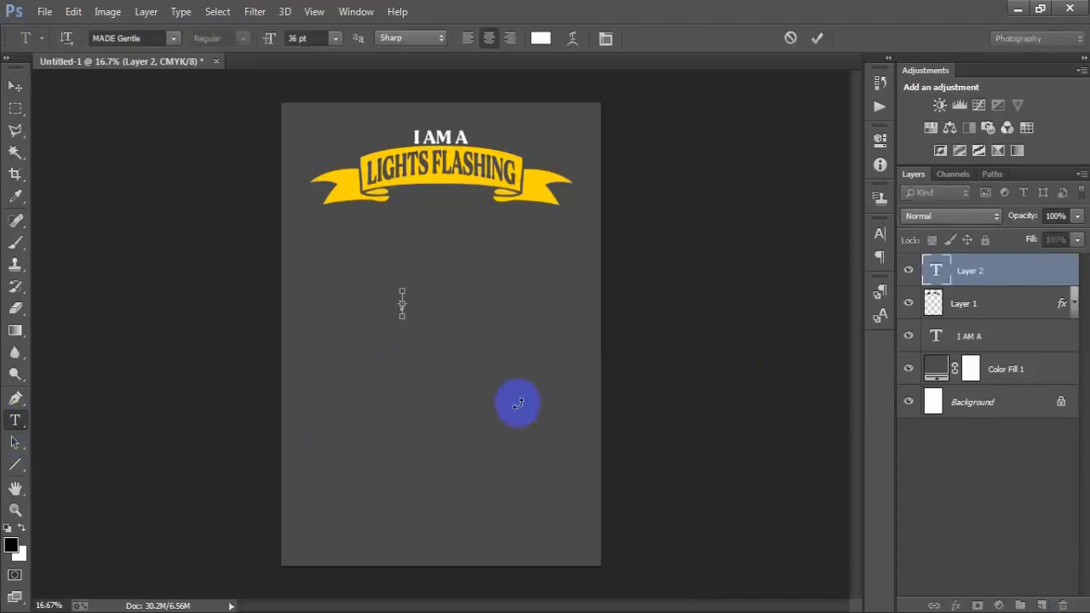
{"action": "type", "text": "CDL TOTING"}
{"action": "left_click", "coordinate": [14, 86]}
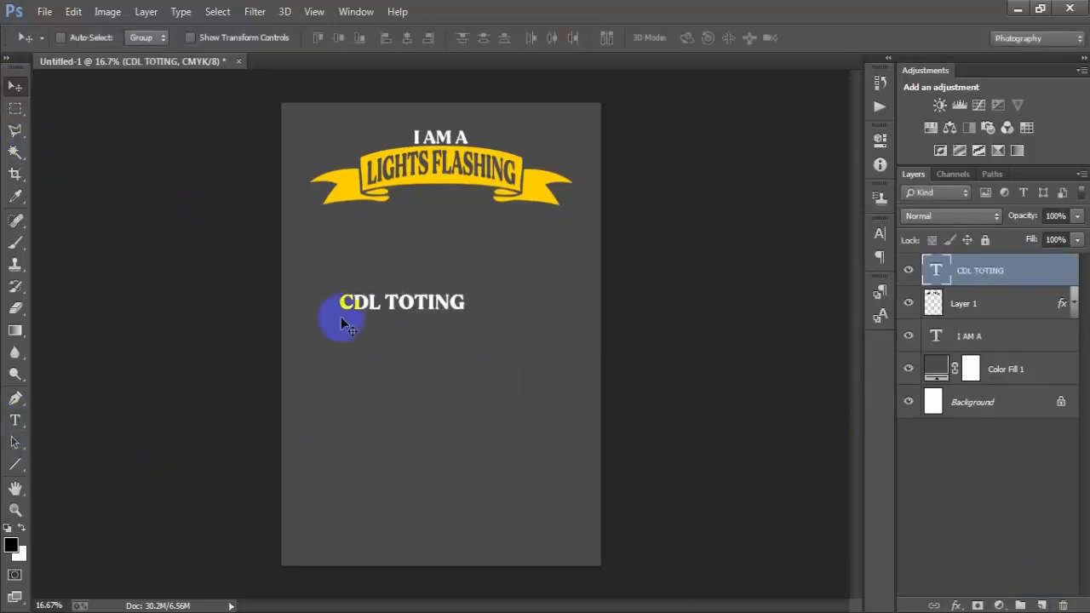
{"action": "left_click_drag", "start_coordinate": [378, 310], "coordinate": [416, 213]}
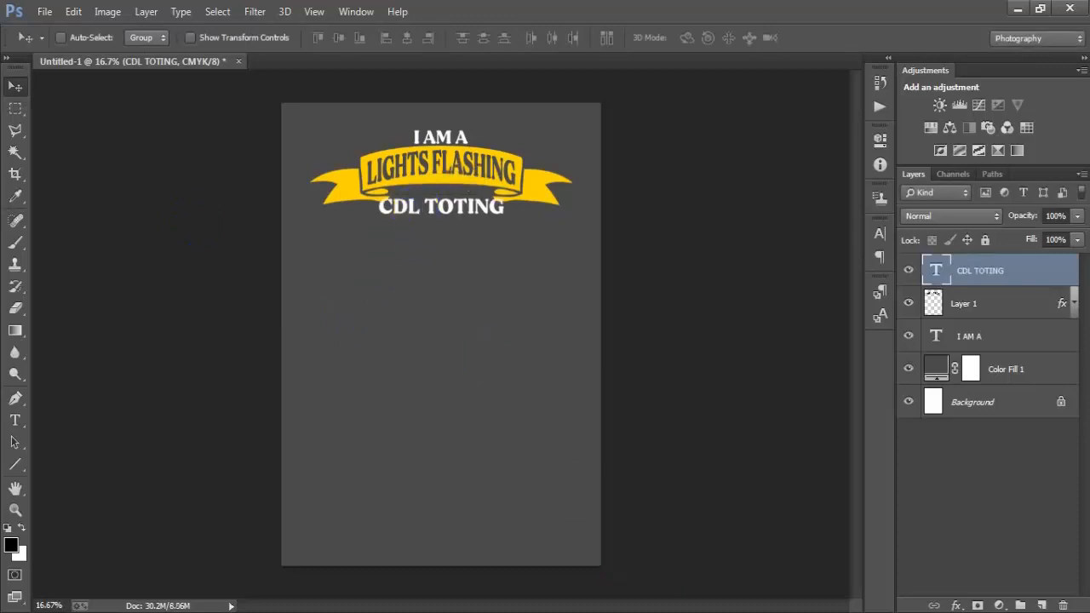
- Scale the "CDL TOTING" text to about 82% and move it up into the gap between the ribbon's lower folds
{"action": "key", "text": "ctrl+t"}
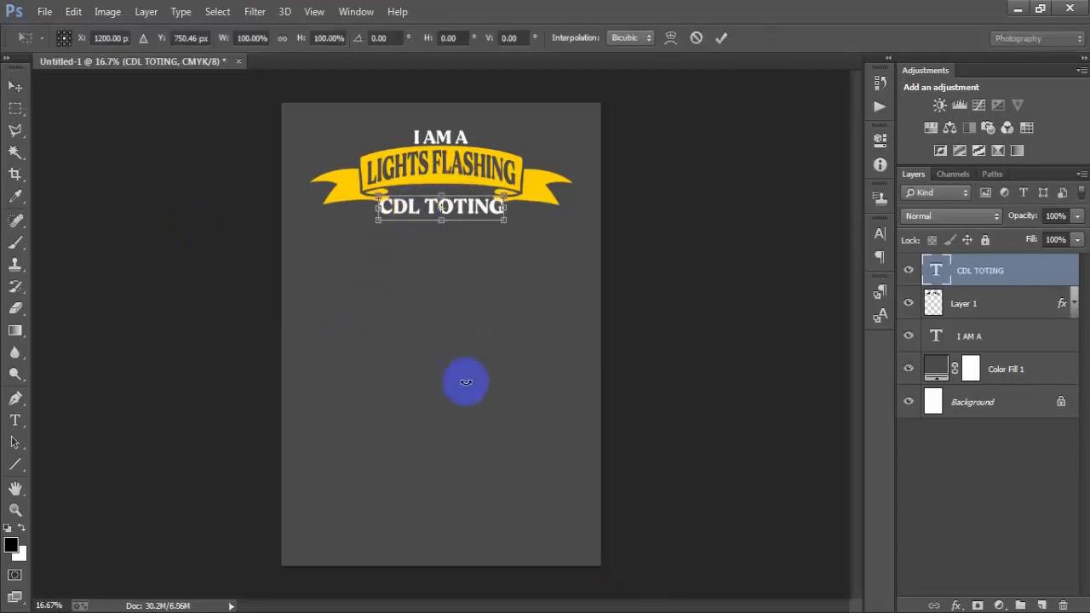
{"action": "left_click_drag", "start_coordinate": [503, 221], "coordinate": [492, 218]}
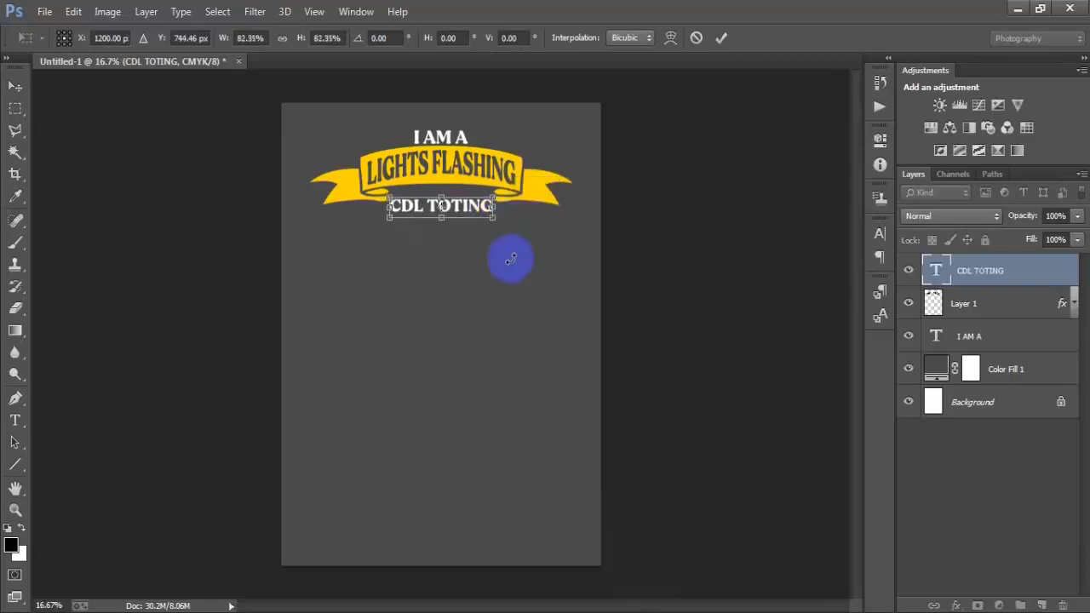
{"action": "key", "text": "Up"}
{"action": "key", "text": "Up"}
{"action": "key", "text": "Up"}
{"action": "key", "text": "Up"}
{"action": "key", "text": "Up"}
{"action": "key", "text": "Up"}
{"action": "key", "text": "Up"}
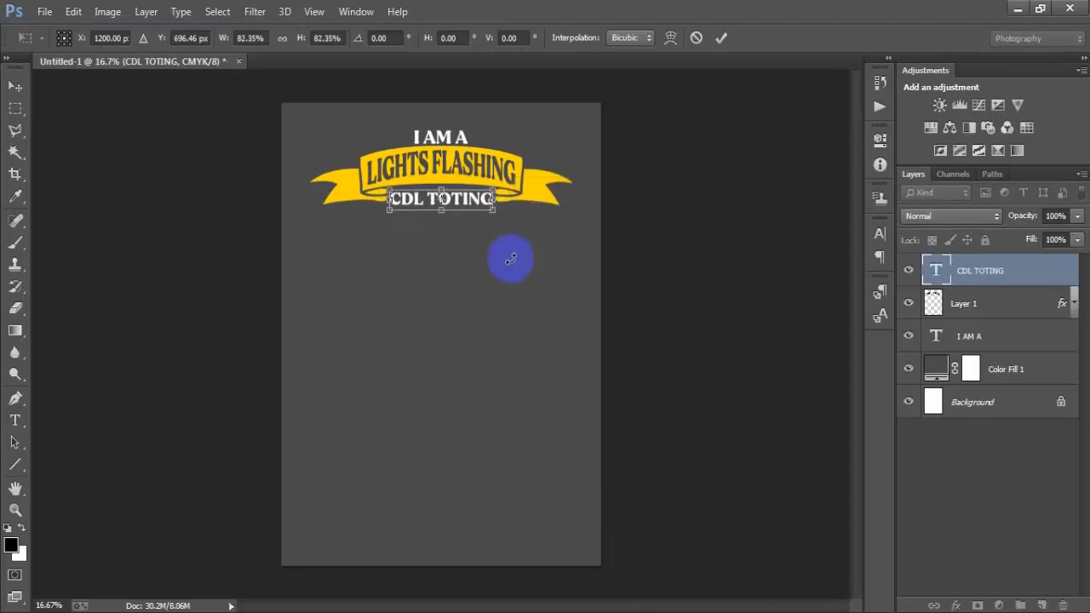
{"action": "key", "text": "Up"}
{"action": "key", "text": "Up"}
{"action": "key", "text": "Up"}
{"action": "key", "text": "Up"}
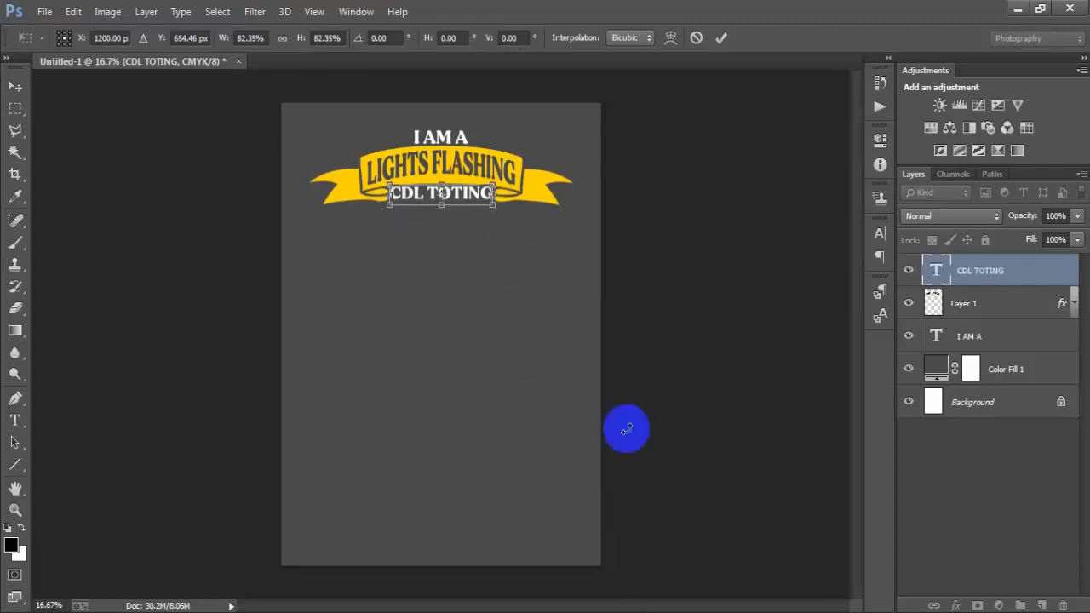
{"action": "left_click", "coordinate": [719, 39]}
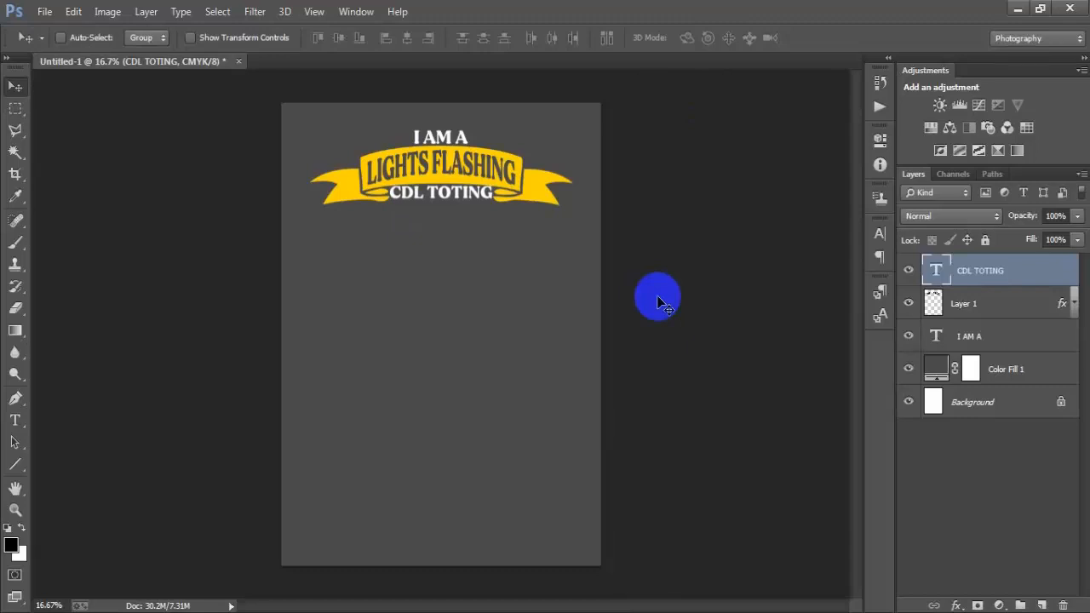
- Warp the "CDL TOTING" text with the horizontal Arc Lower style at a -14% bend
{"action": "left_click", "coordinate": [909, 270]}
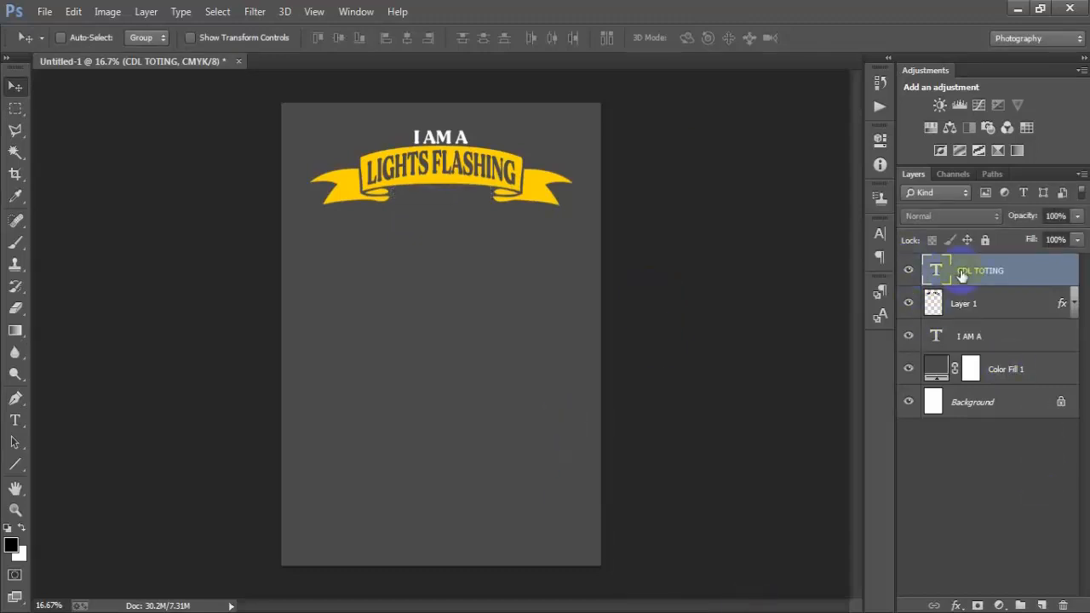
{"action": "left_click", "coordinate": [909, 270]}
{"action": "double_click", "coordinate": [935, 270]}
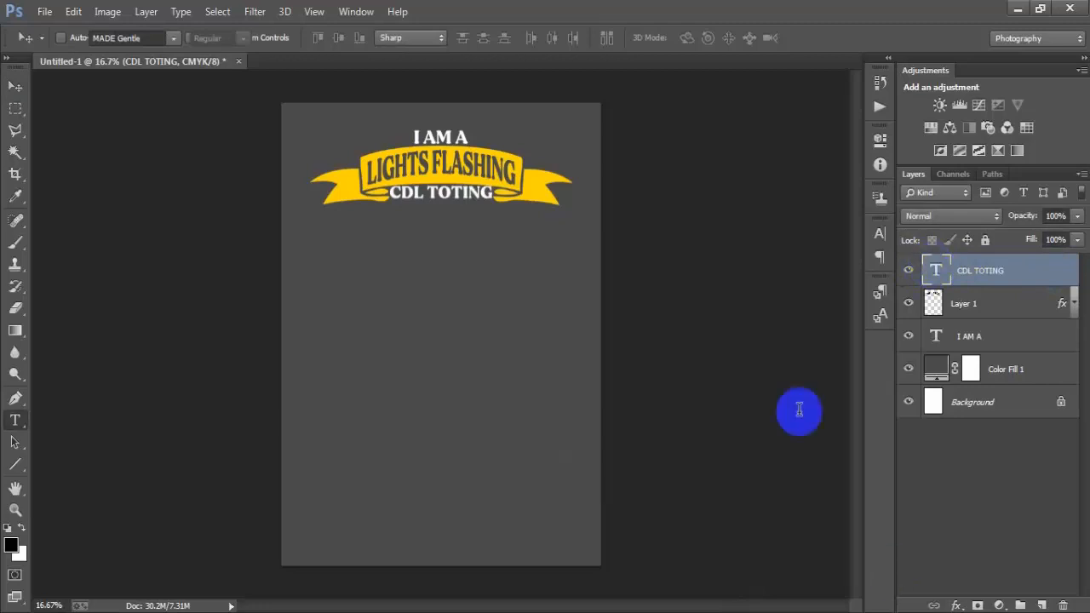
{"action": "left_click", "coordinate": [572, 38]}
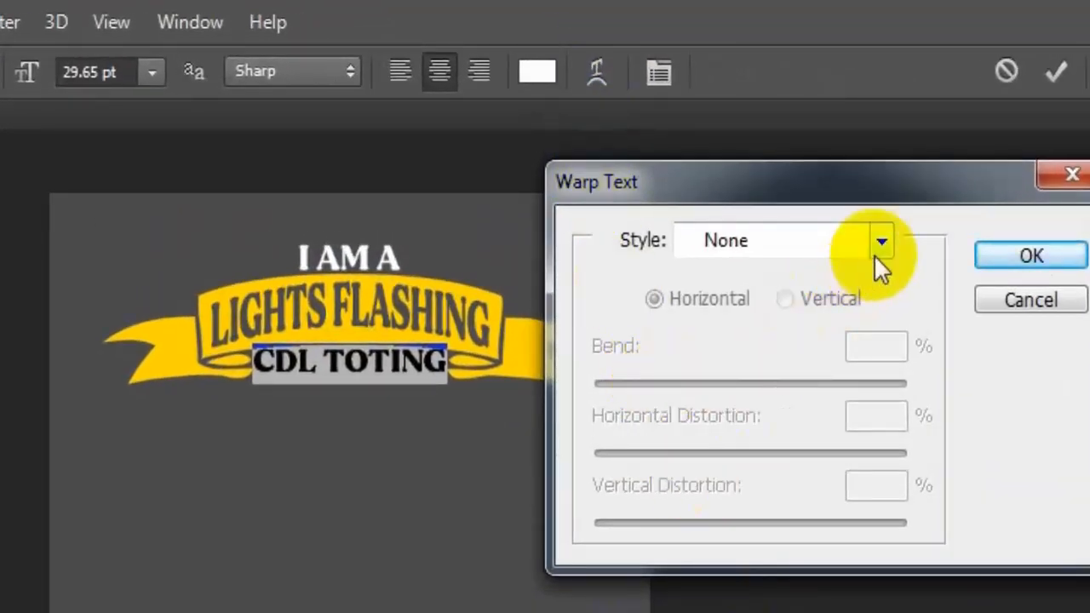
{"action": "left_click", "coordinate": [880, 244]}
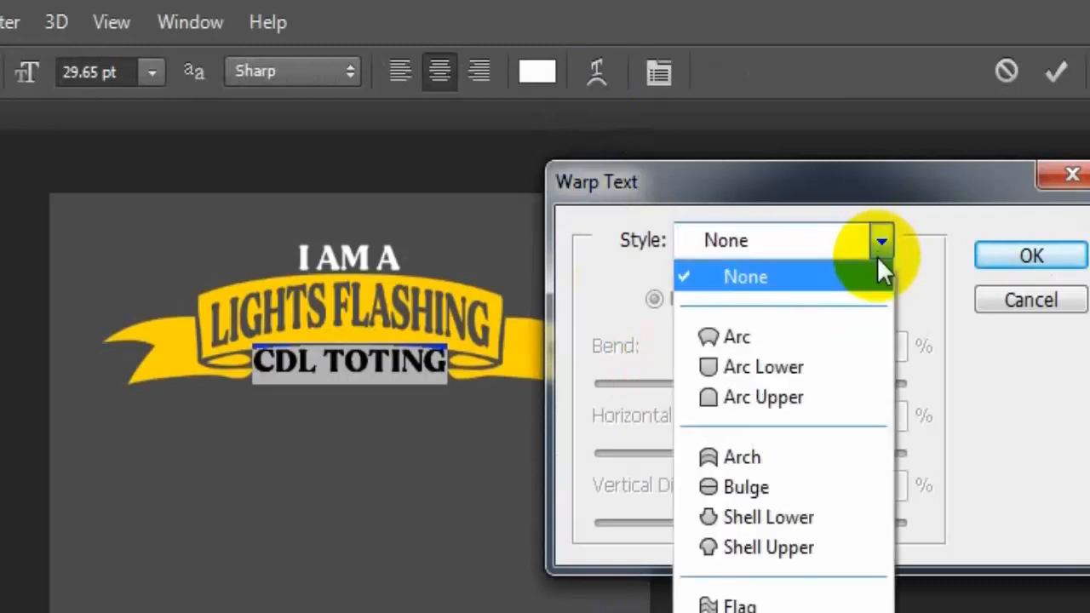
{"action": "left_click", "coordinate": [835, 367]}
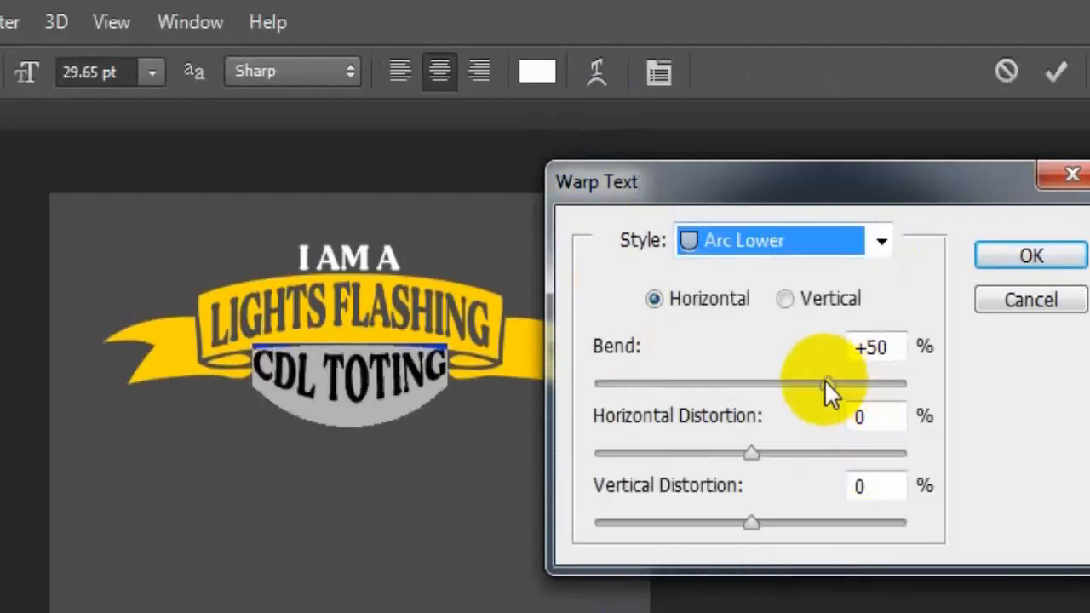
{"action": "left_click_drag", "start_coordinate": [826, 383], "coordinate": [728, 378]}
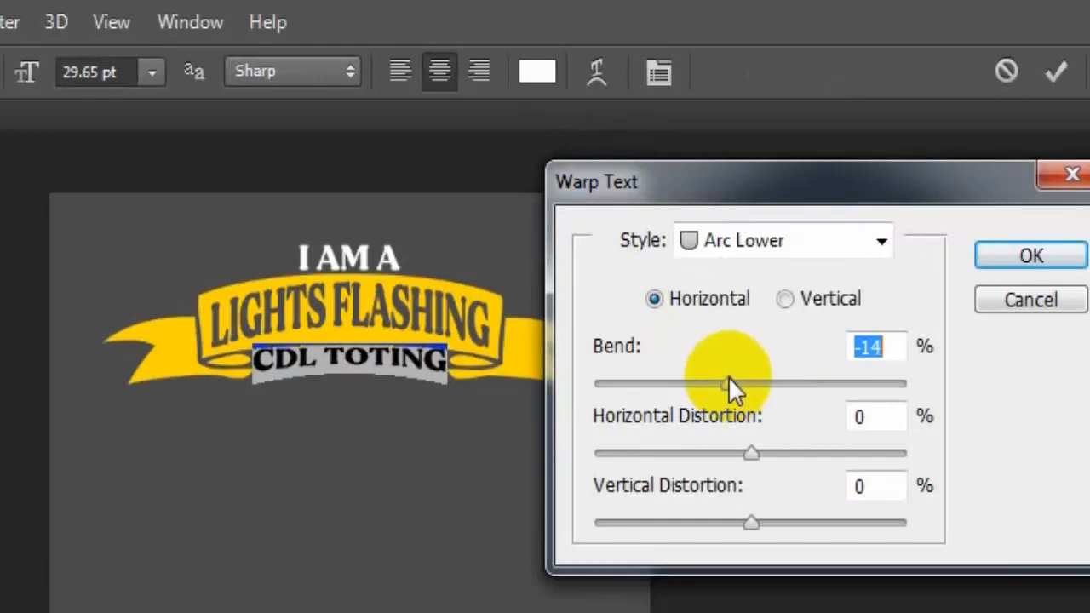
{"action": "left_click", "coordinate": [873, 347]}
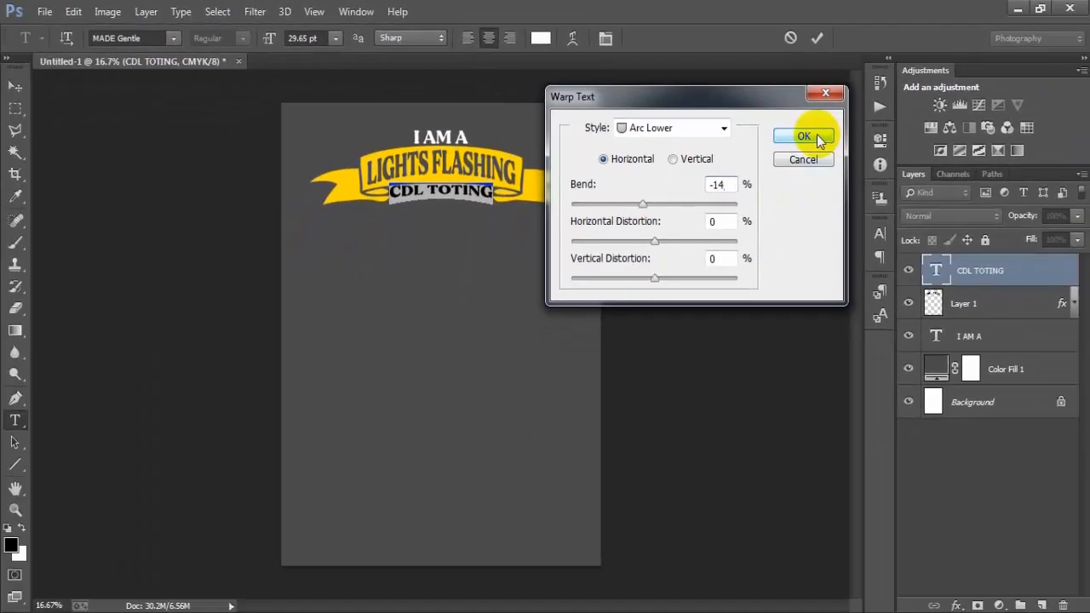
{"action": "left_click", "coordinate": [871, 172]}
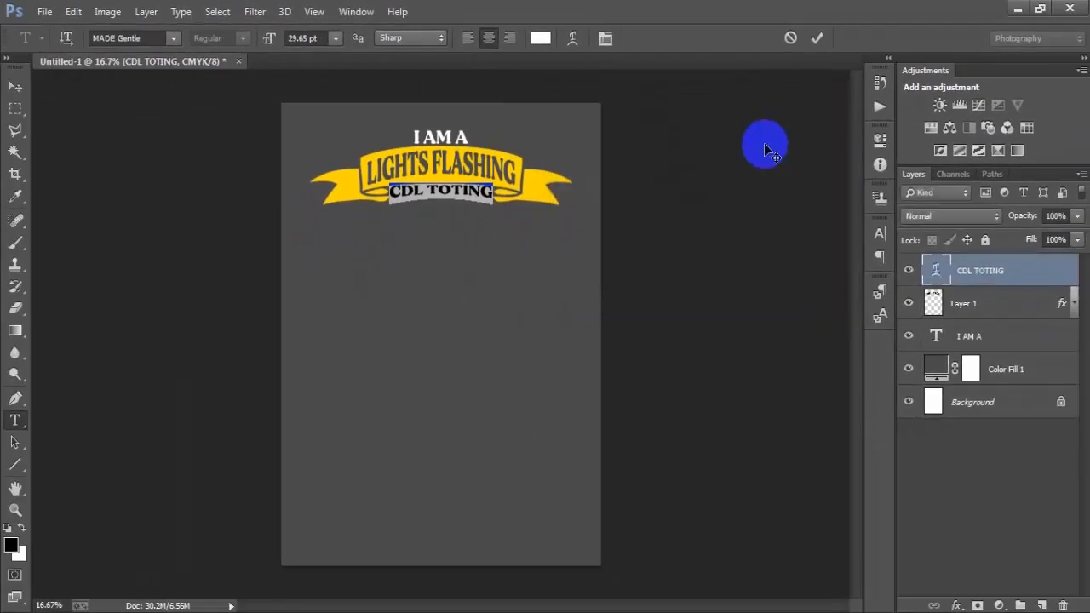
{"action": "left_click", "coordinate": [886, 49]}
- Stretch the warped "CDL TOTING" text slightly taller and centre it horizontally on the Background layer
{"action": "key", "text": "ctrl+t"}
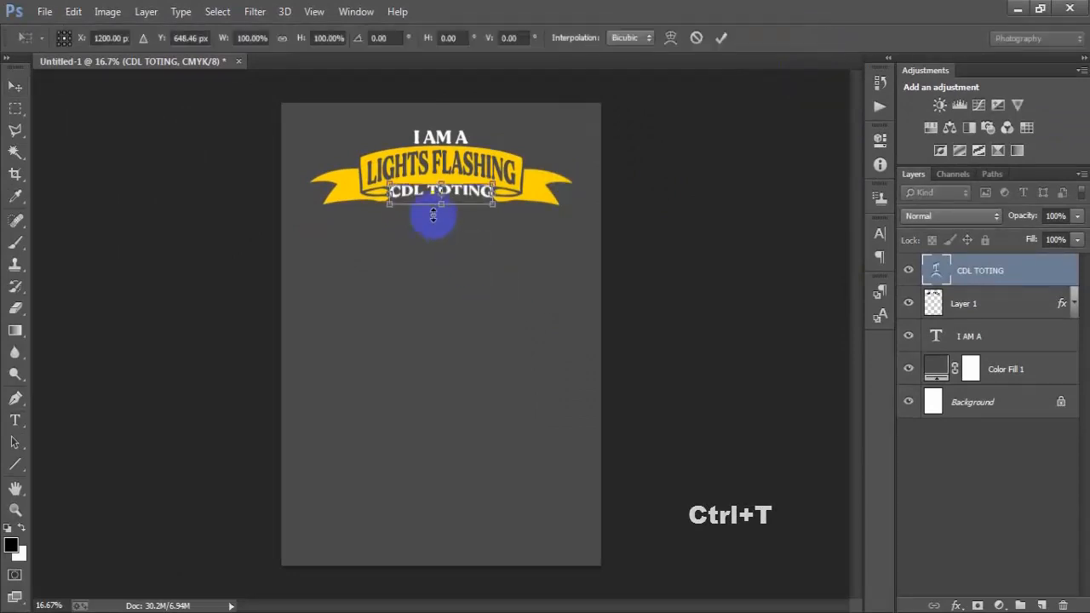
{"action": "left_click_drag", "start_coordinate": [441, 208], "coordinate": [442, 213]}
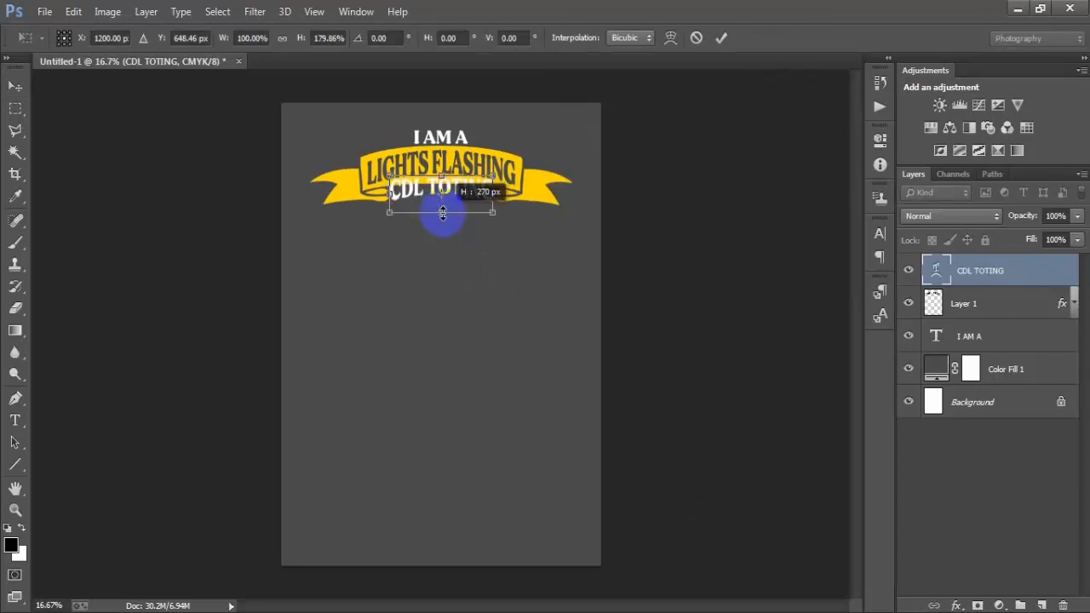
{"action": "left_click", "coordinate": [720, 37]}
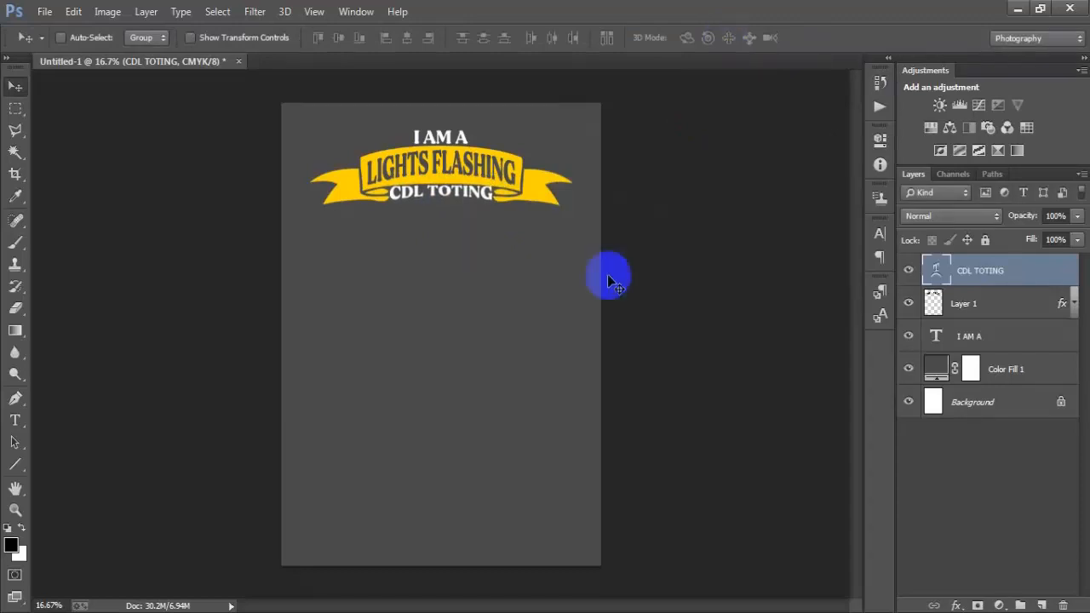
{"action": "left_click", "coordinate": [978, 405], "text": "ctrl"}
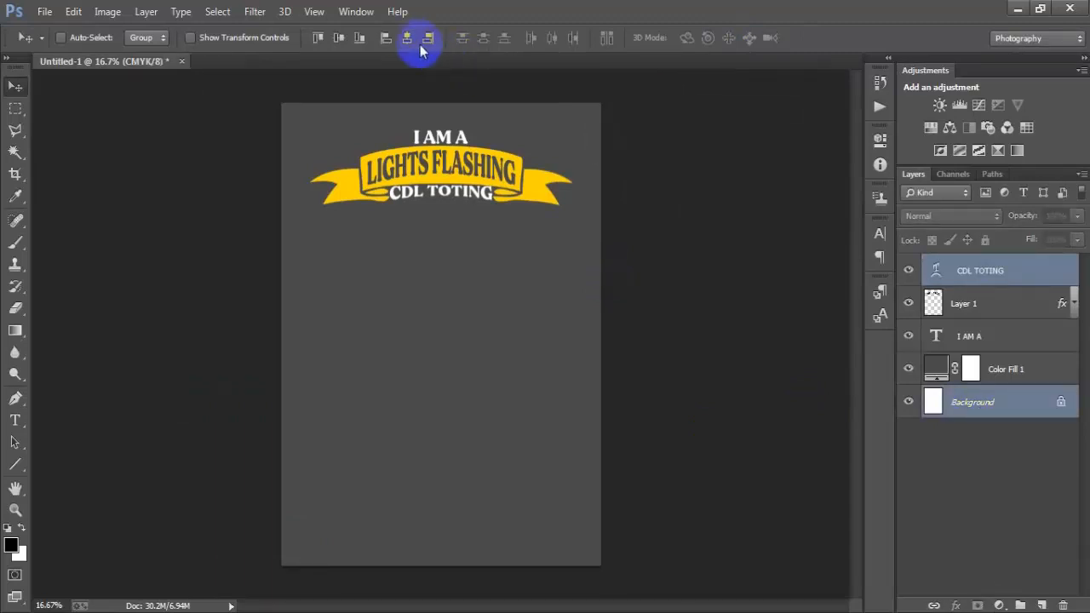
{"action": "left_click", "coordinate": [1056, 271]}
{"action": "left_click", "coordinate": [501, 368]}
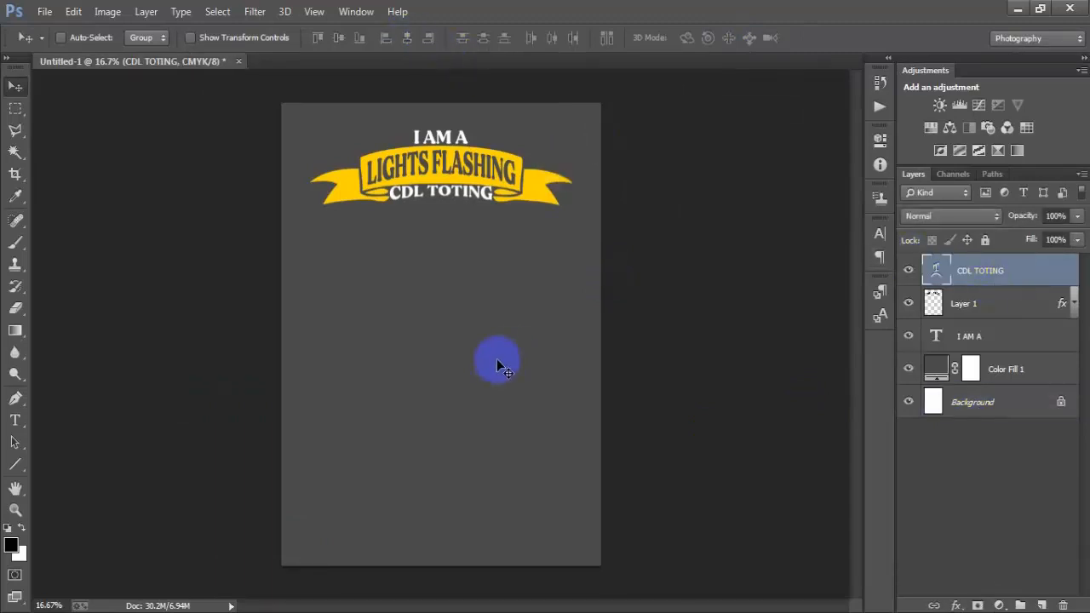
- Place the "star line" image as a linked file above the "CDL TOTING" layer
{"action": "left_click", "coordinate": [40, 11]}
{"action": "left_click", "coordinate": [90, 266]}
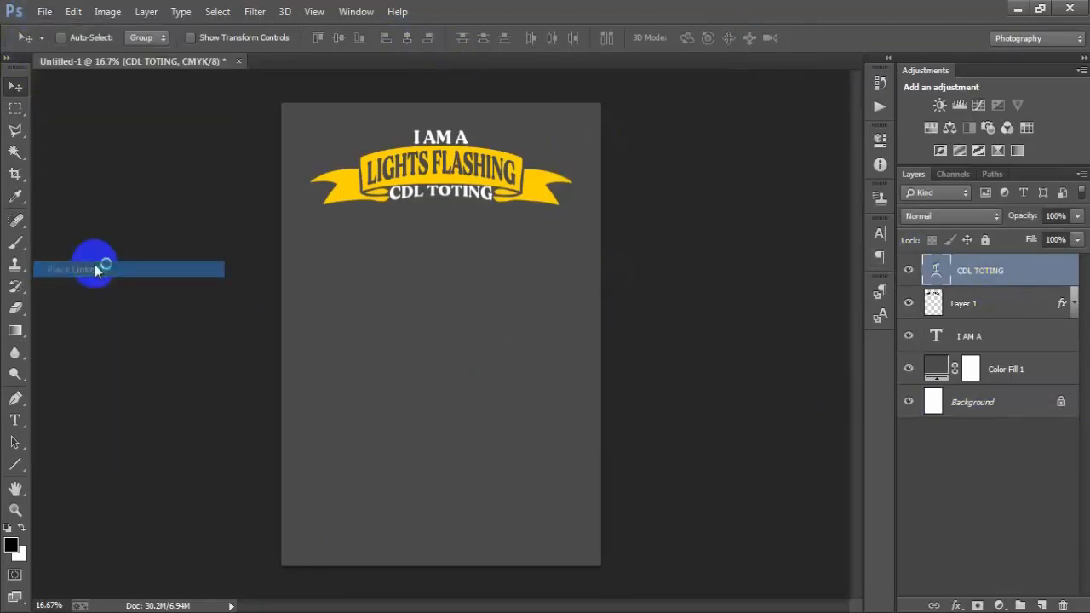
{"action": "left_click", "coordinate": [481, 341]}
{"action": "scroll", "coordinate": [511, 324], "scroll_direction": "down", "scroll_amount": 3}
{"action": "left_click", "coordinate": [572, 362]}
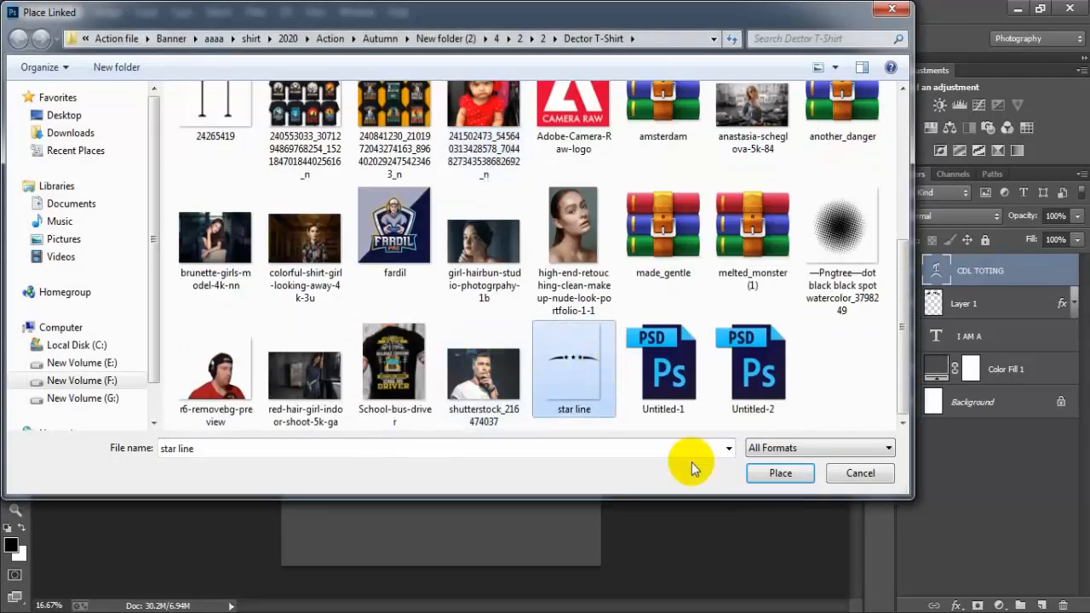
{"action": "left_click", "coordinate": [776, 475]}
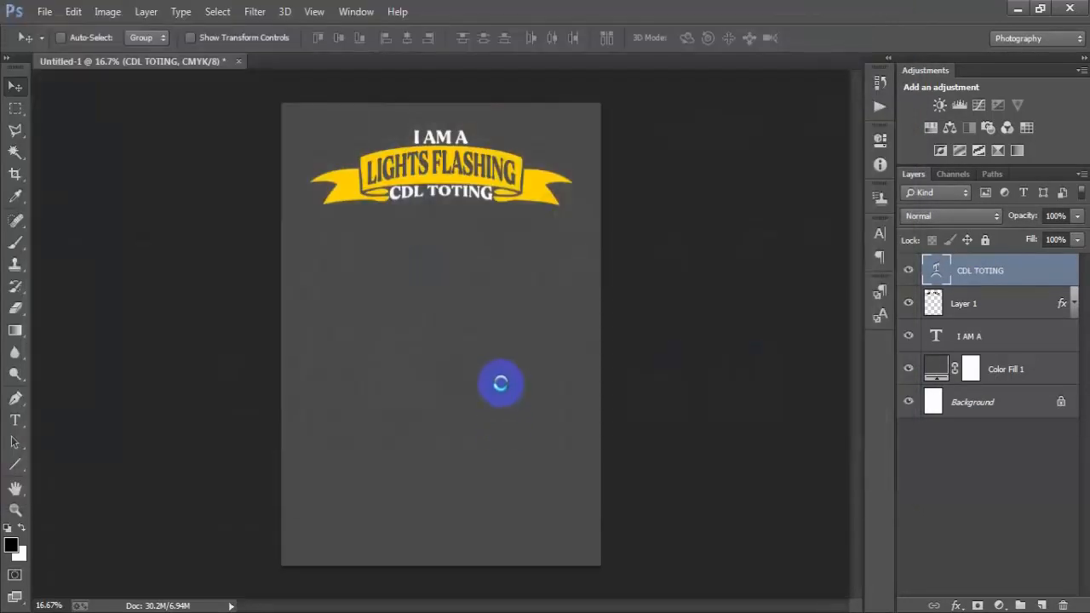
- Move the placed star line up and scale it down proportionally to fit just below the "CDL TOTING" text
{"action": "left_click_drag", "start_coordinate": [502, 311], "coordinate": [503, 225]}
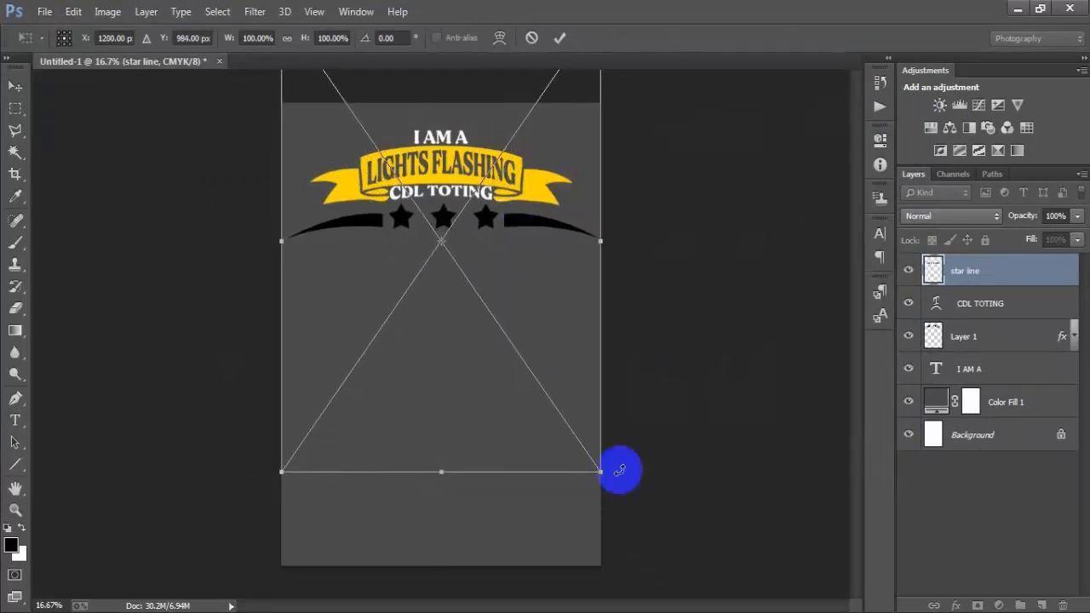
{"action": "left_click_drag", "start_coordinate": [612, 480], "coordinate": [563, 413]}
{"action": "left_click_drag", "start_coordinate": [506, 321], "coordinate": [503, 302]}
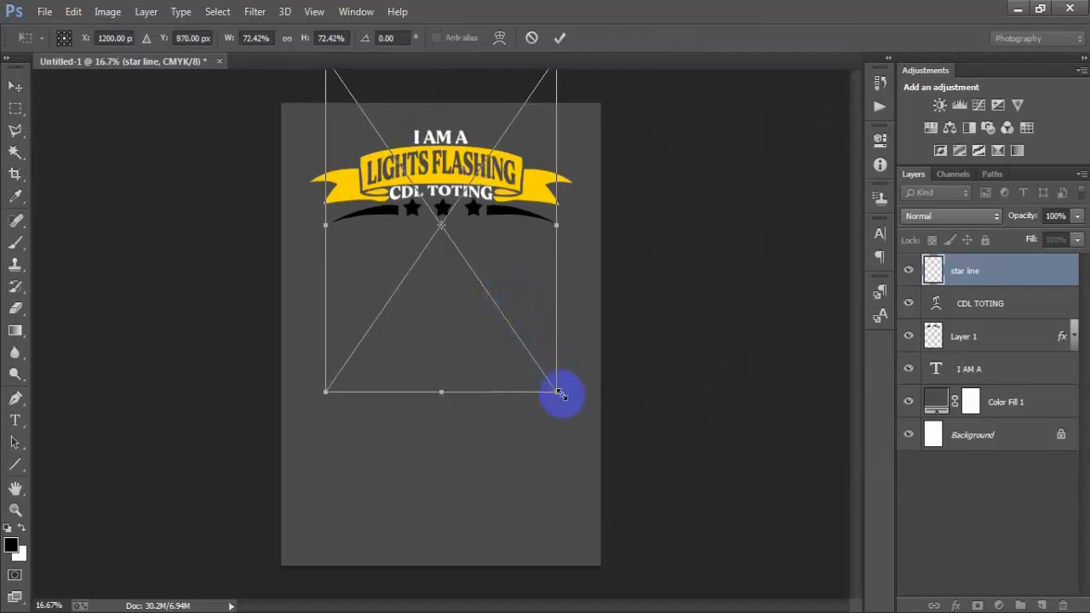
{"action": "left_click_drag", "start_coordinate": [557, 392], "coordinate": [545, 378]}
{"action": "left_click", "coordinate": [560, 38]}
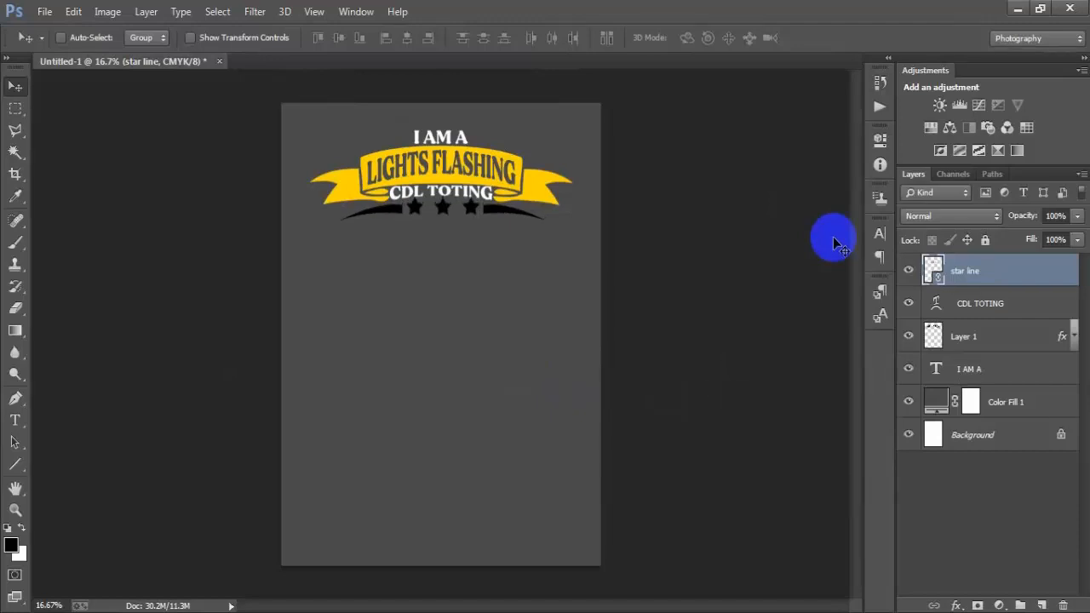
- Centre the star line horizontally on the Background layer and rasterize the star line layer
{"action": "left_click", "coordinate": [988, 439], "text": "ctrl"}
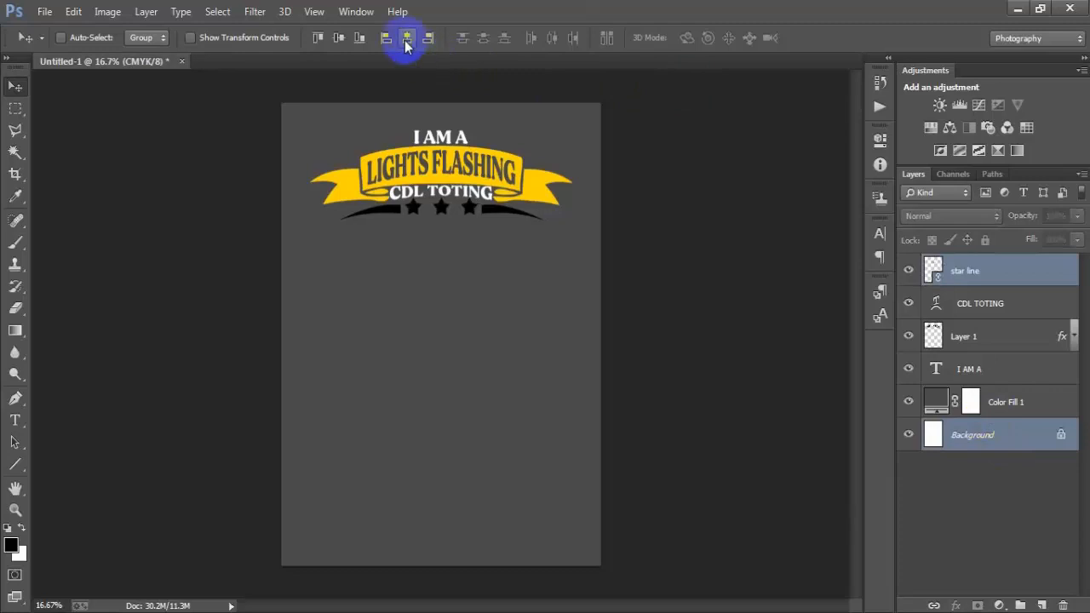
{"action": "left_click", "coordinate": [1032, 281]}
{"action": "right_click", "coordinate": [1031, 280]}
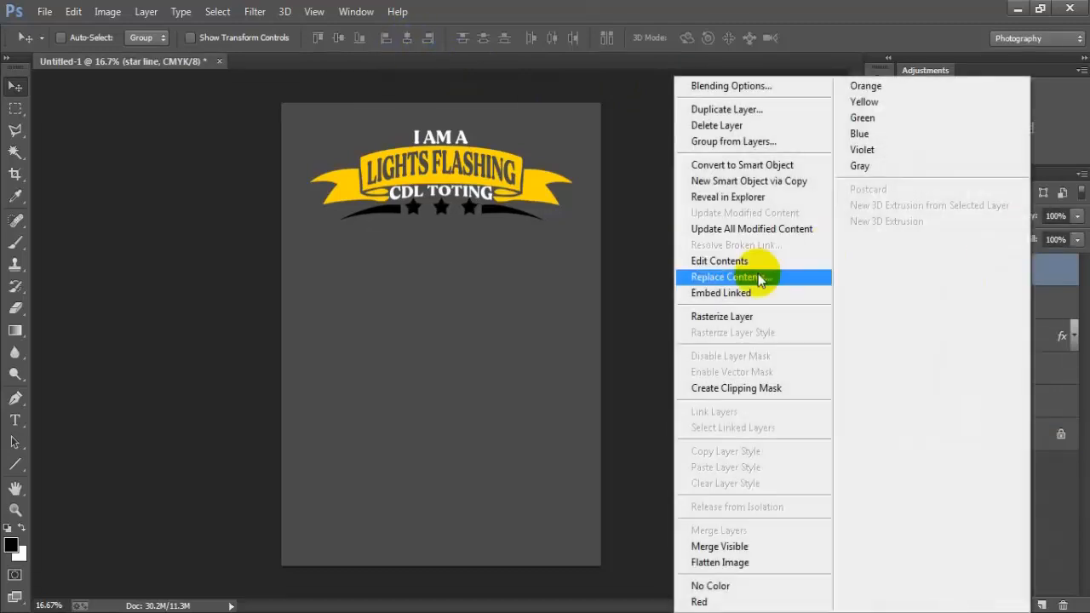
{"action": "left_click", "coordinate": [742, 316]}
{"action": "left_click", "coordinate": [909, 270]}
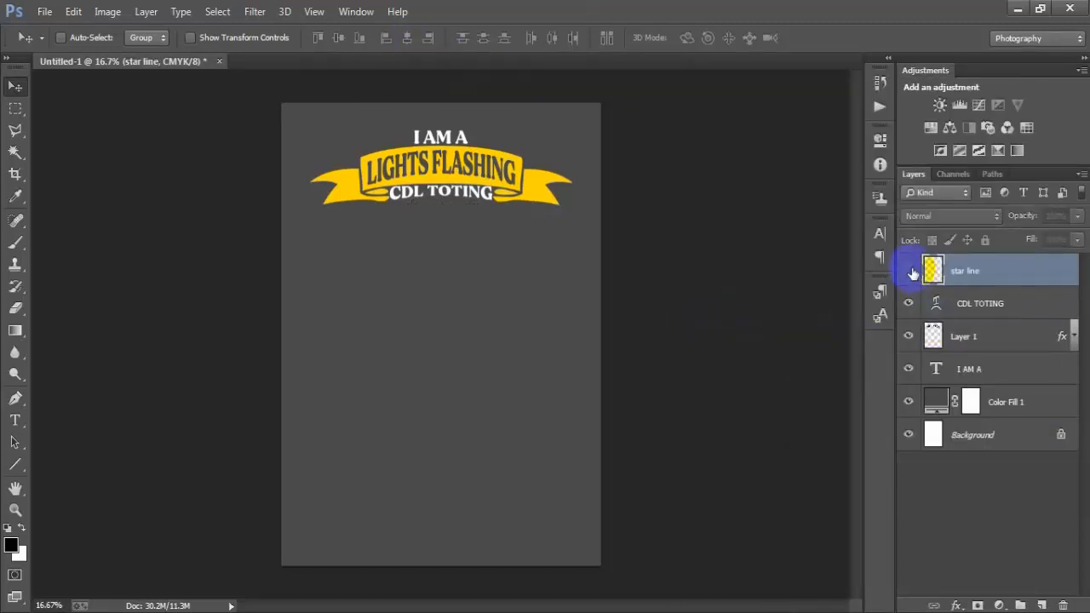
{"action": "left_click", "coordinate": [909, 271]}
- Apply a white (ffffff) Color Overlay to the star line layer and collapse its effects list
{"action": "double_click", "coordinate": [1037, 283]}
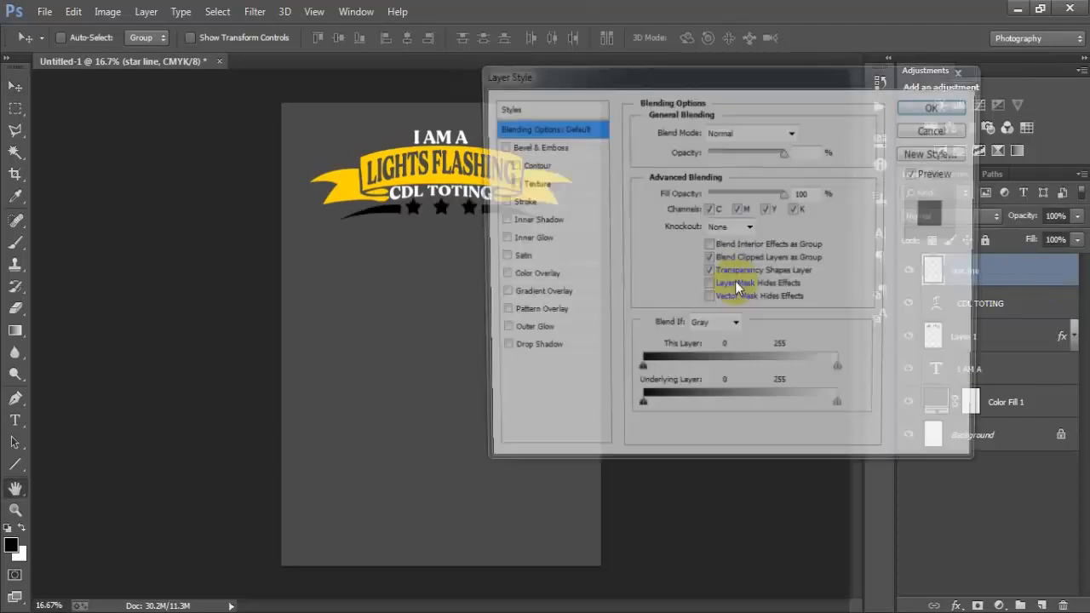
{"action": "left_click", "coordinate": [545, 277]}
{"action": "left_click", "coordinate": [803, 131]}
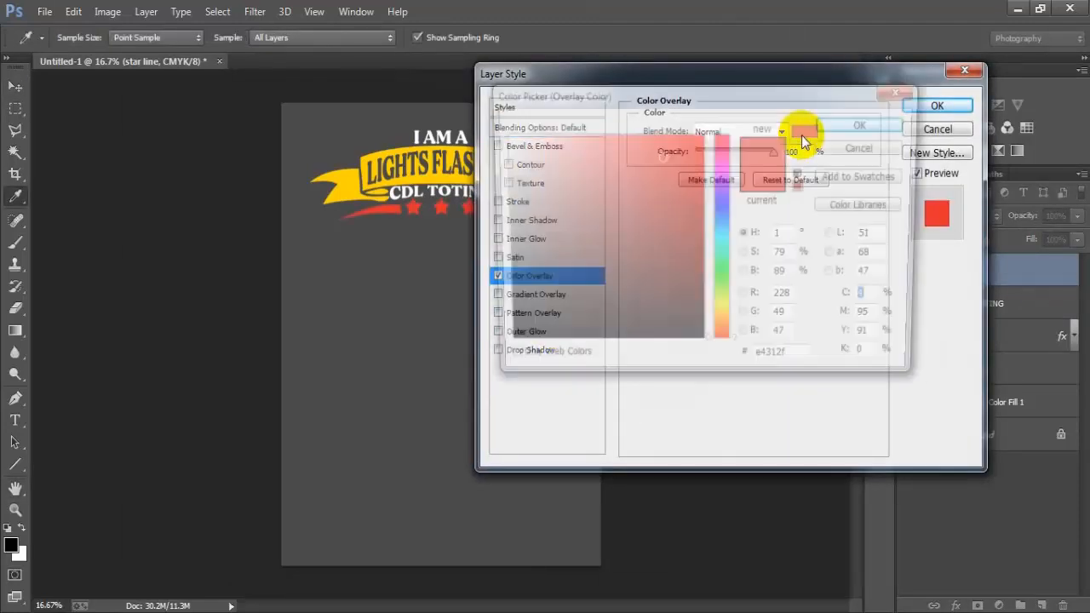
{"action": "left_click", "coordinate": [501, 134]}
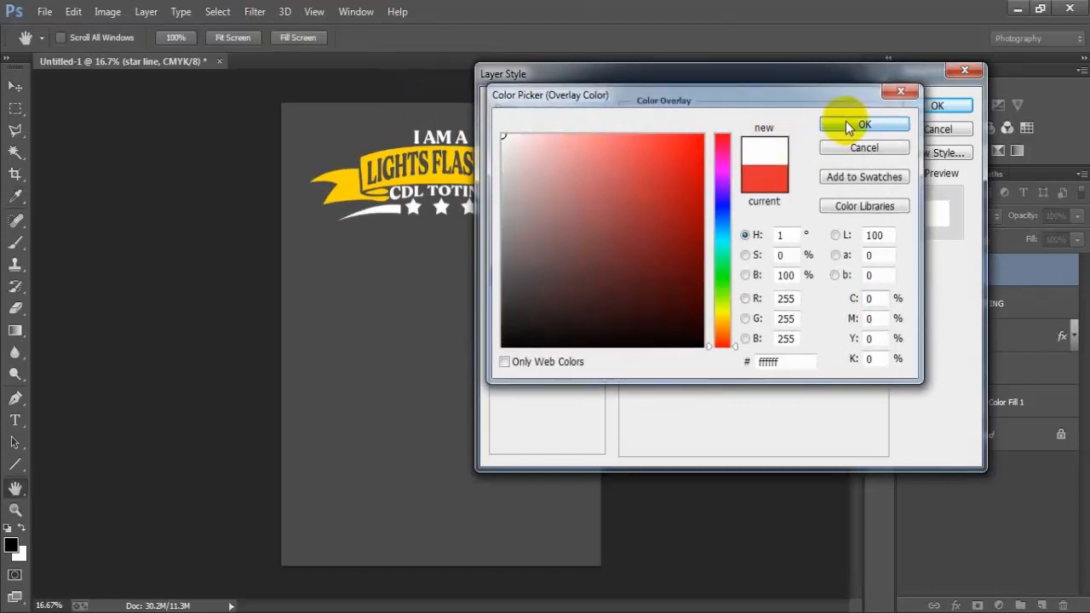
{"action": "left_click", "coordinate": [862, 123]}
{"action": "left_click", "coordinate": [935, 106]}
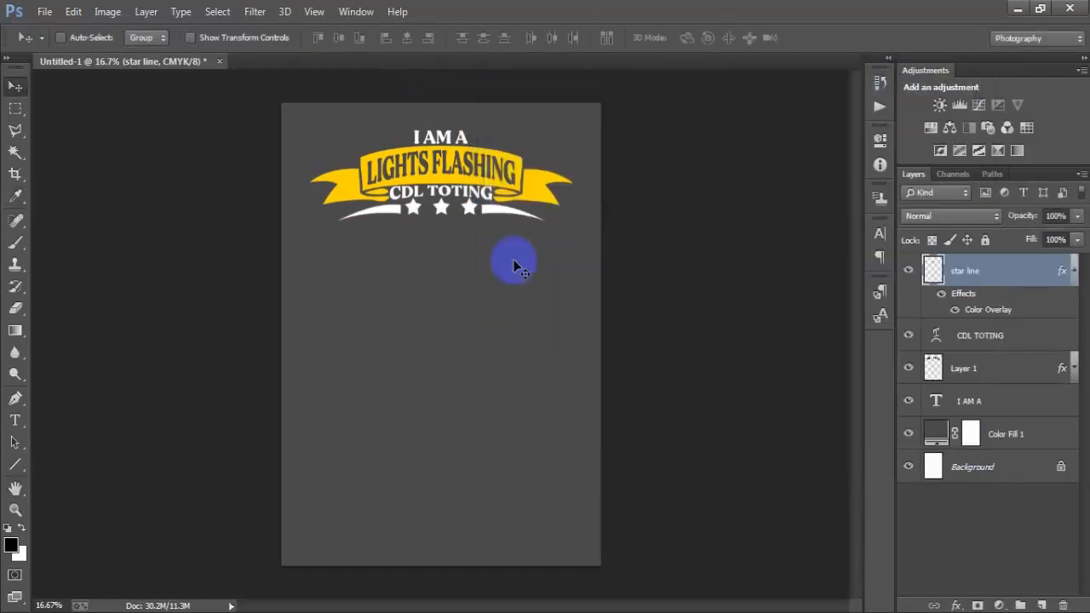
{"action": "left_click", "coordinate": [1073, 269]}
- Add the white text "TRAFFIC STOPPING" on a new layer and place it centred just below the star line
{"action": "left_click", "coordinate": [1041, 605]}
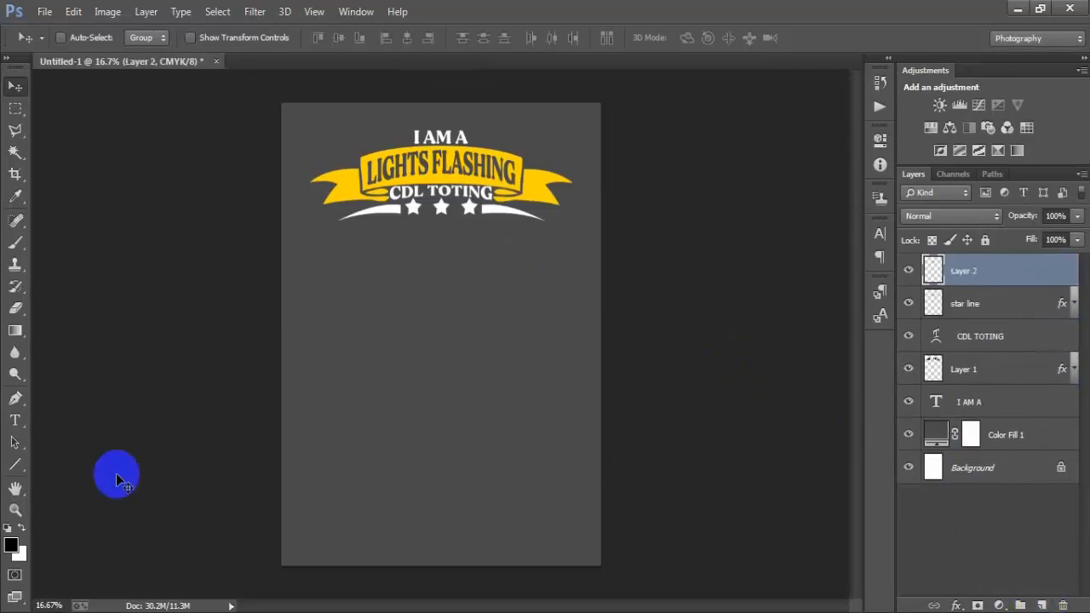
{"action": "left_click", "coordinate": [14, 420]}
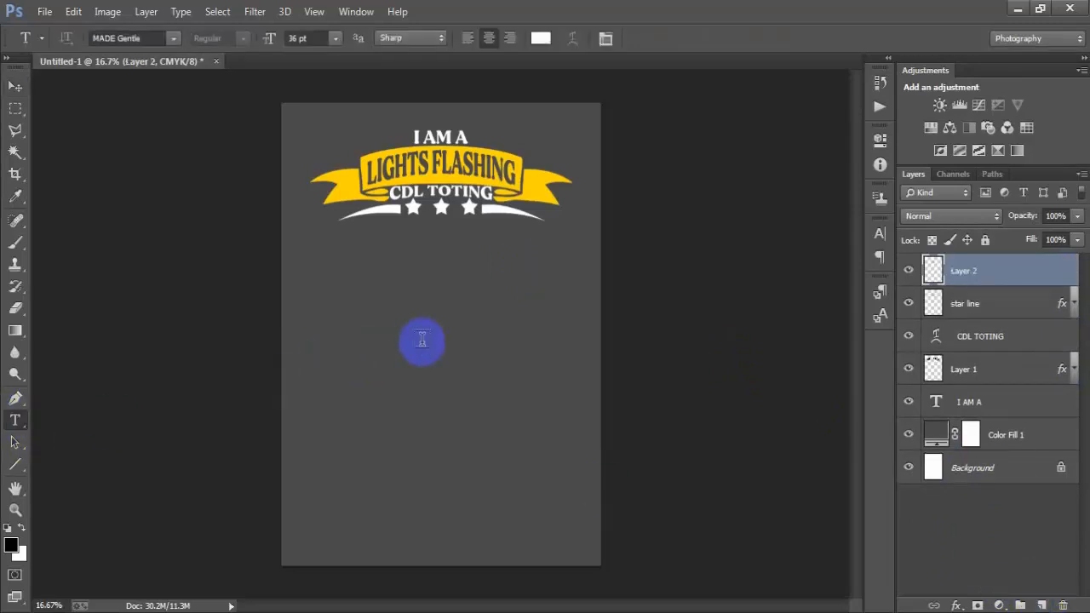
{"action": "left_click", "coordinate": [474, 396]}
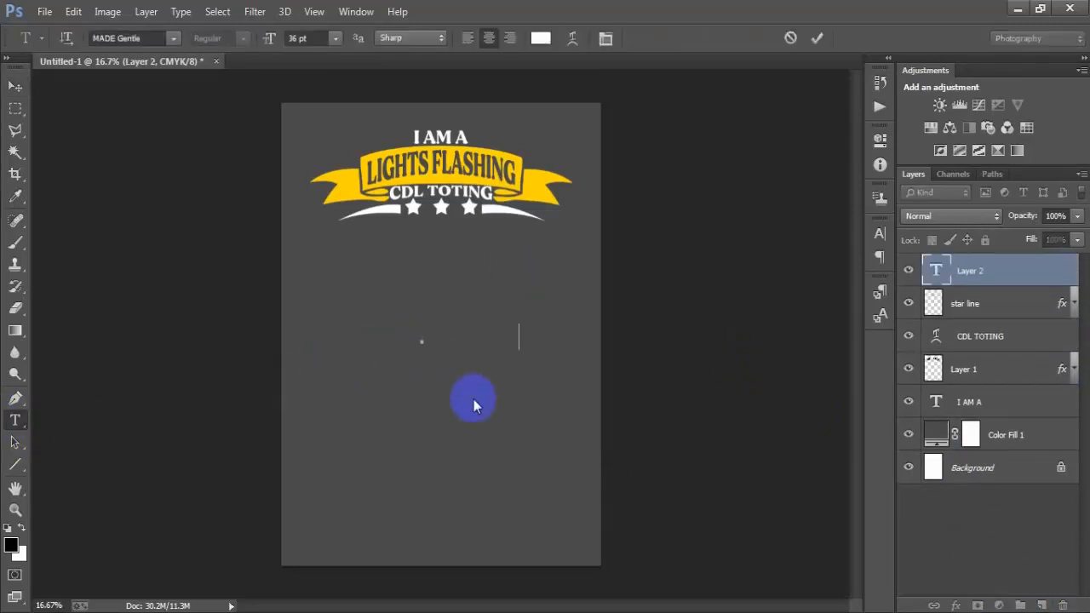
{"action": "type", "text": "TRAFFIC STOPPING"}
{"action": "left_click", "coordinate": [10, 90]}
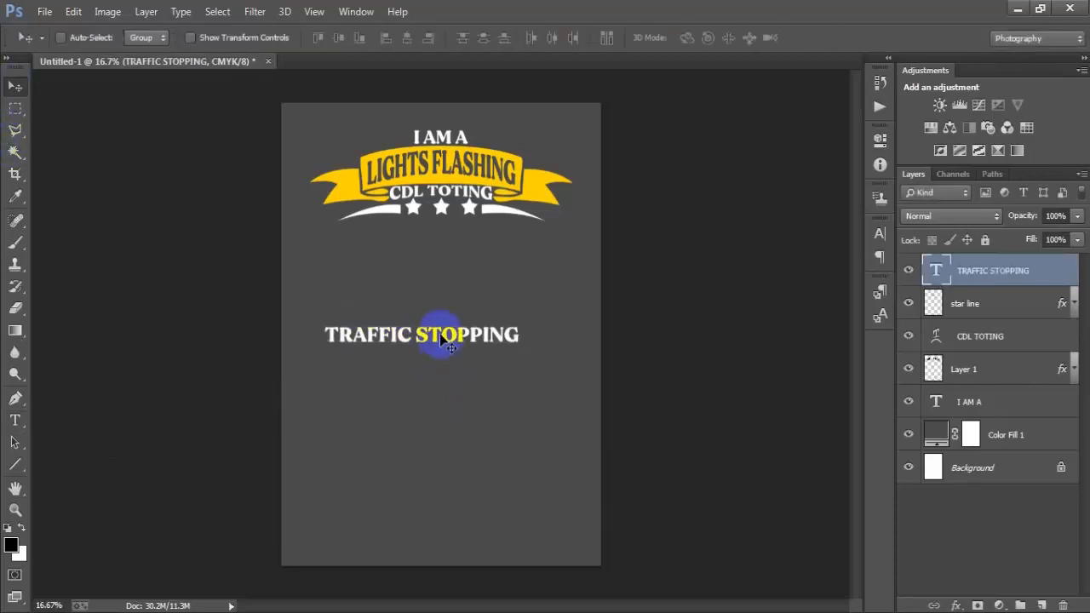
{"action": "left_click_drag", "start_coordinate": [445, 341], "coordinate": [464, 237]}
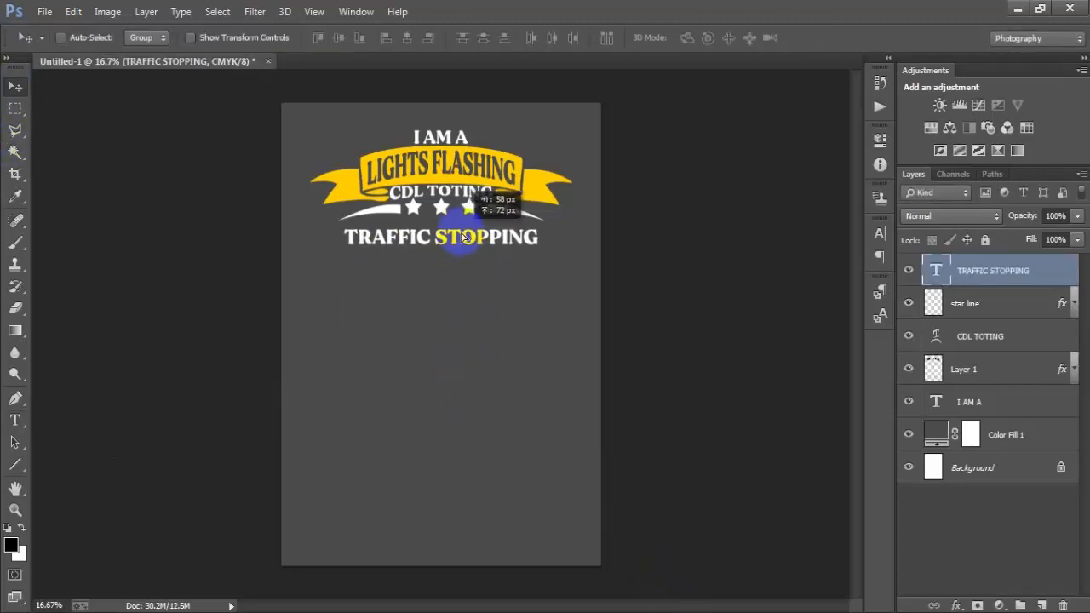
- Warp the "TRAFFIC STOPPING" text with the horizontal Bulge style at a +16% bend
{"action": "left_click", "coordinate": [935, 270]}
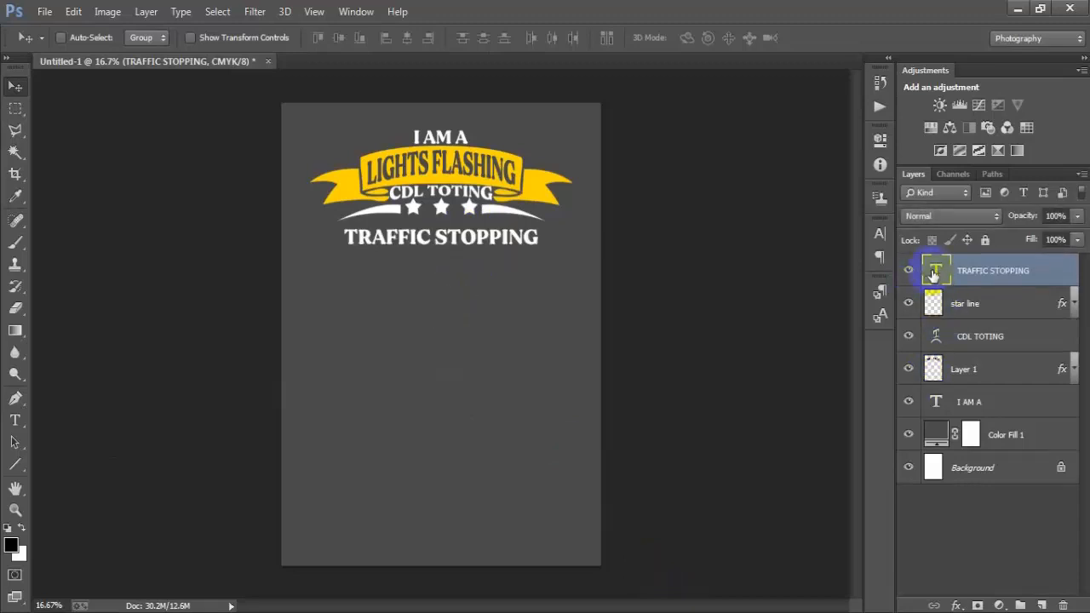
{"action": "double_click", "coordinate": [935, 271]}
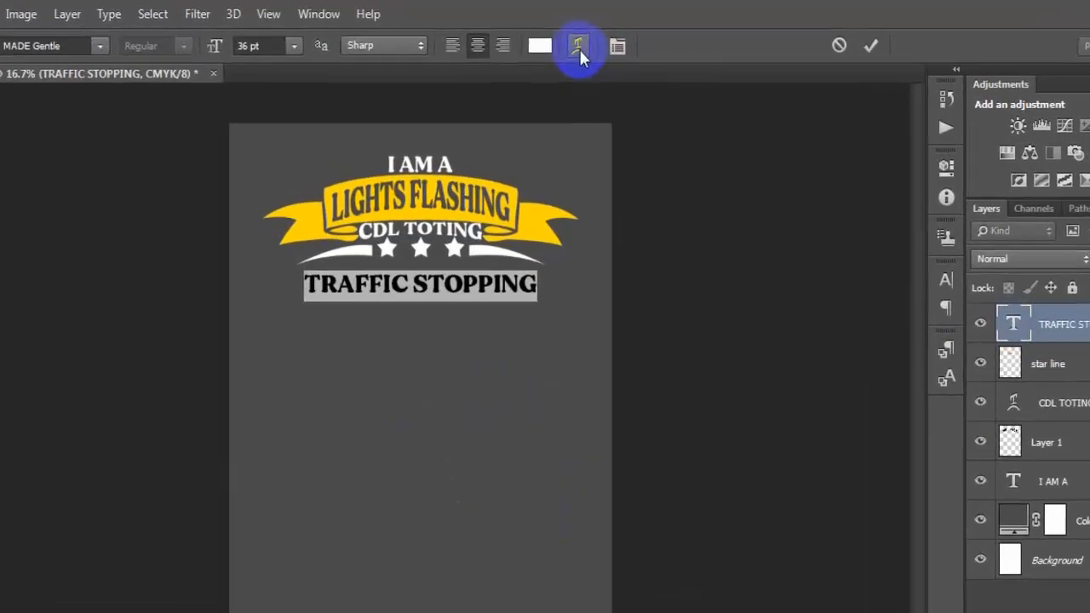
{"action": "left_click", "coordinate": [578, 47]}
{"action": "left_click", "coordinate": [752, 152]}
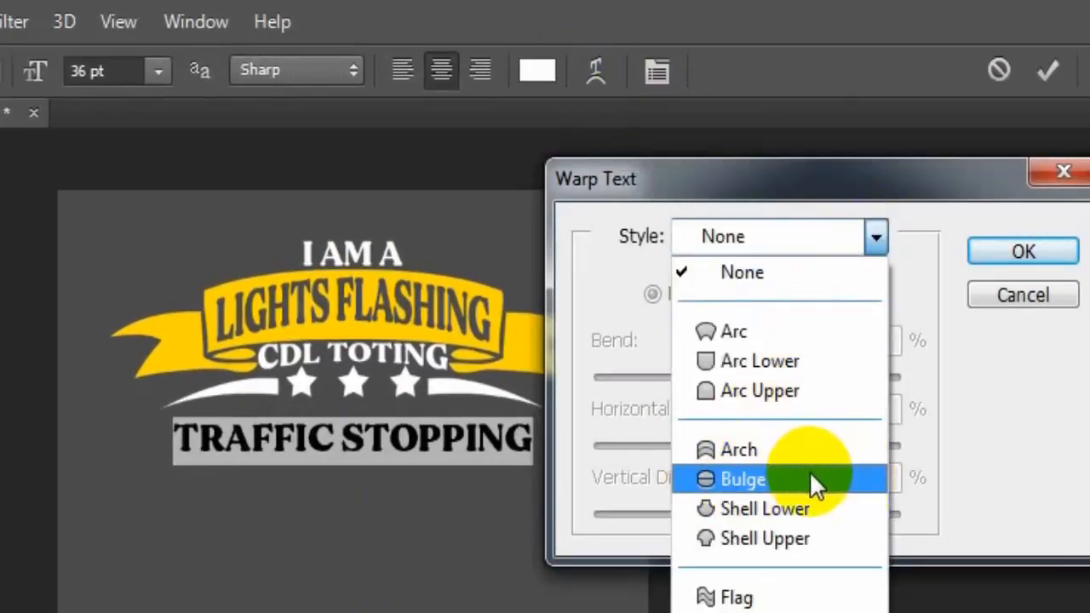
{"action": "left_click", "coordinate": [811, 479]}
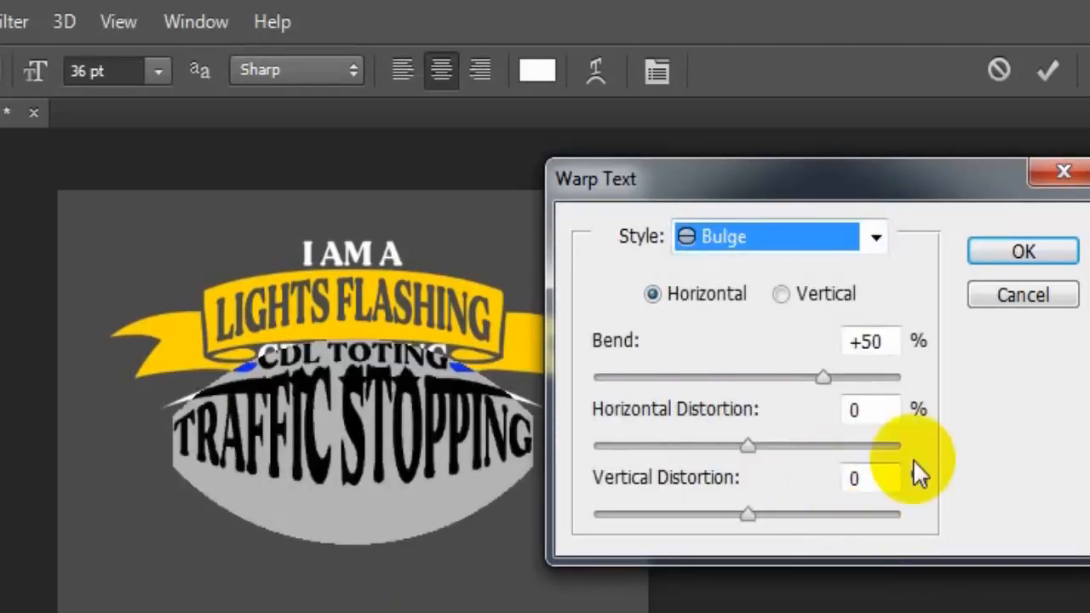
{"action": "left_click_drag", "start_coordinate": [823, 375], "coordinate": [779, 389]}
{"action": "left_click", "coordinate": [885, 341]}
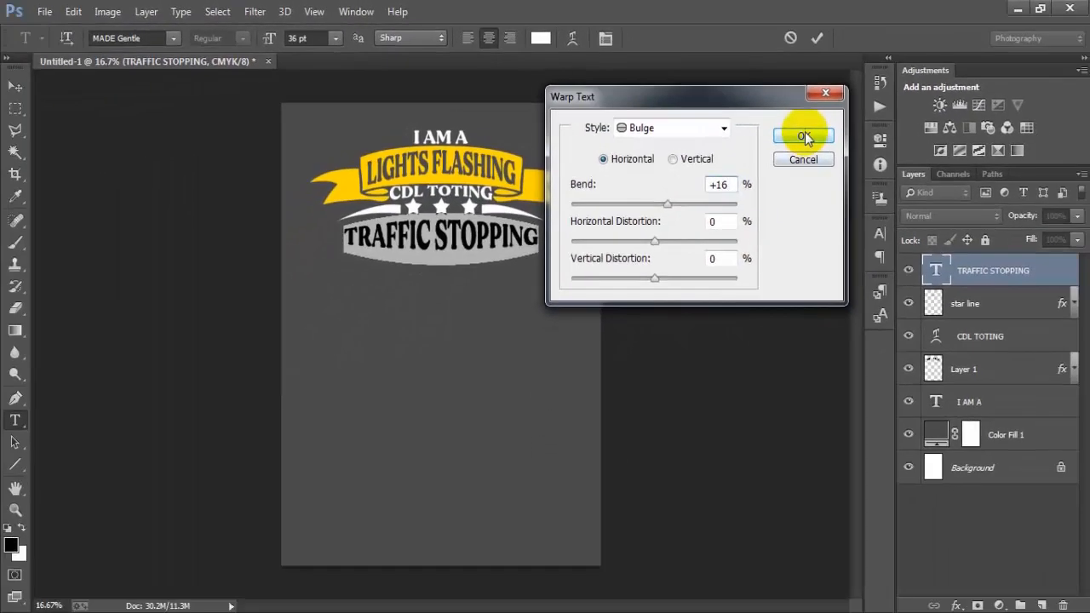
{"action": "left_click", "coordinate": [986, 231]}
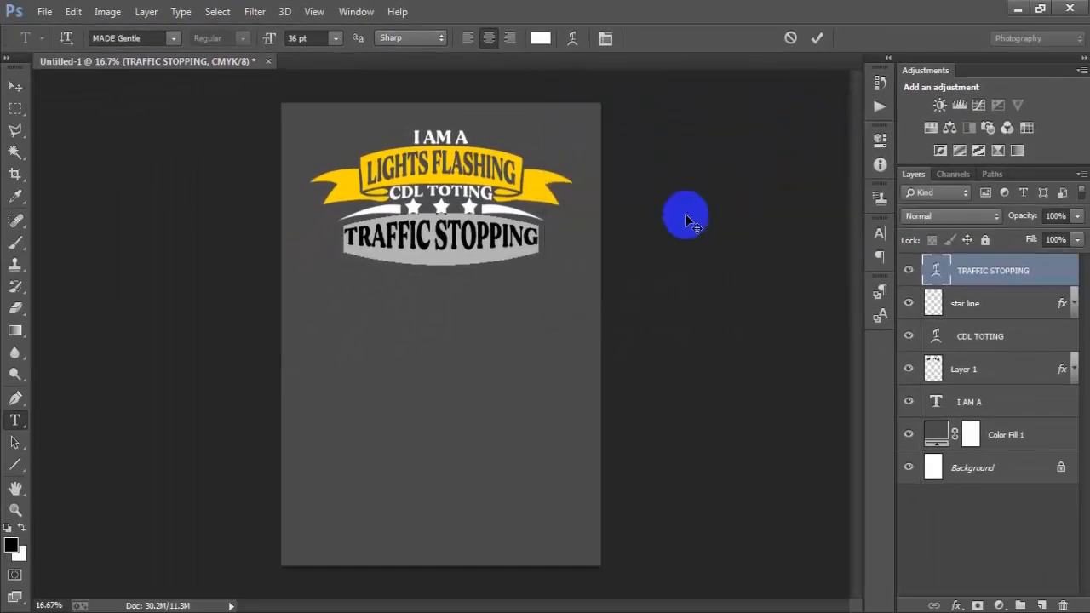
{"action": "left_click", "coordinate": [816, 37]}
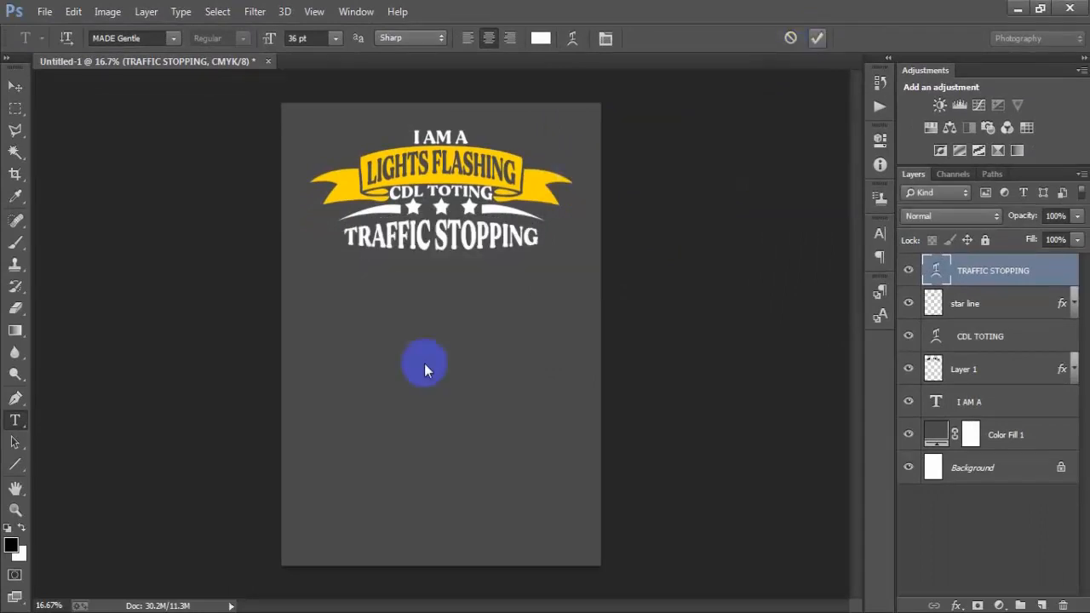
- Scale the "TRAFFIC STOPPING" text to about 106%, nudge it up under the star line and centre it horizontally on the Background layer
{"action": "left_click", "coordinate": [15, 86]}
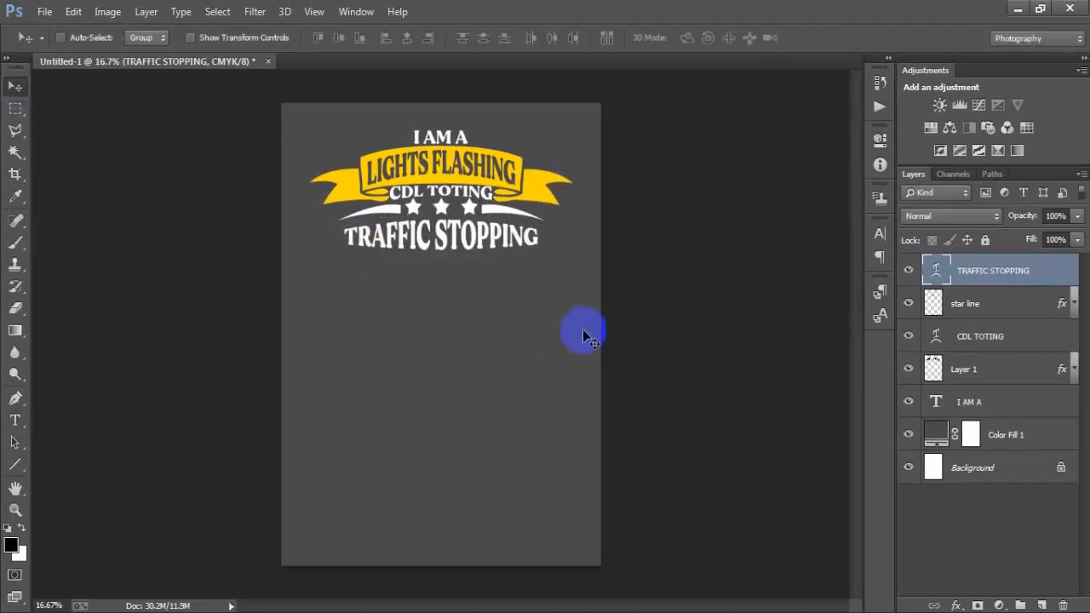
{"action": "key", "text": "ctrl+t"}
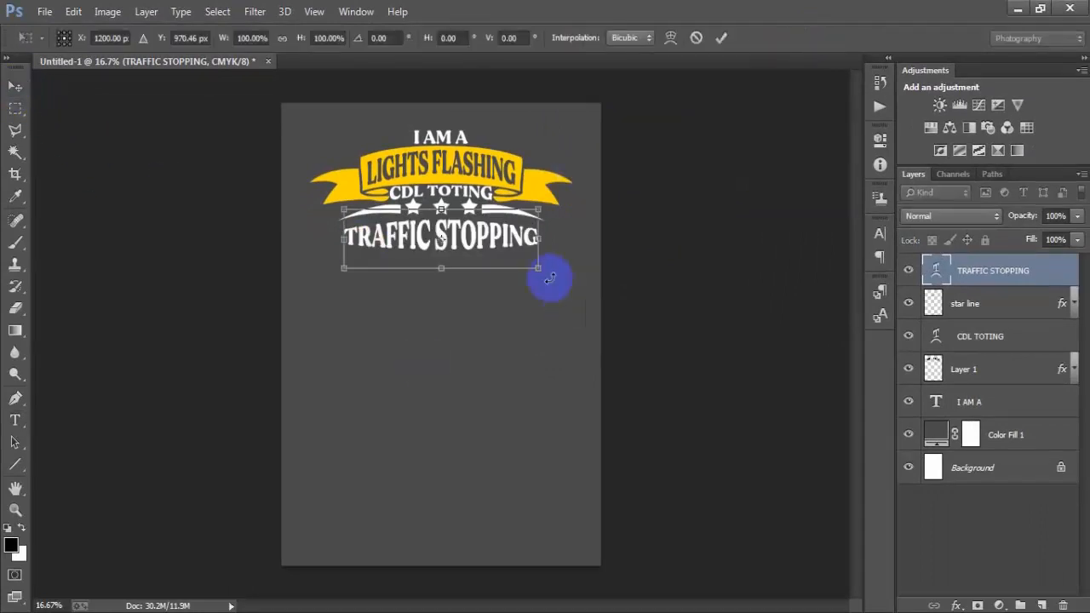
{"action": "left_click_drag", "start_coordinate": [538, 269], "coordinate": [543, 271]}
{"action": "key", "text": "Up"}
{"action": "key", "text": "Up"}
{"action": "key", "text": "Up"}
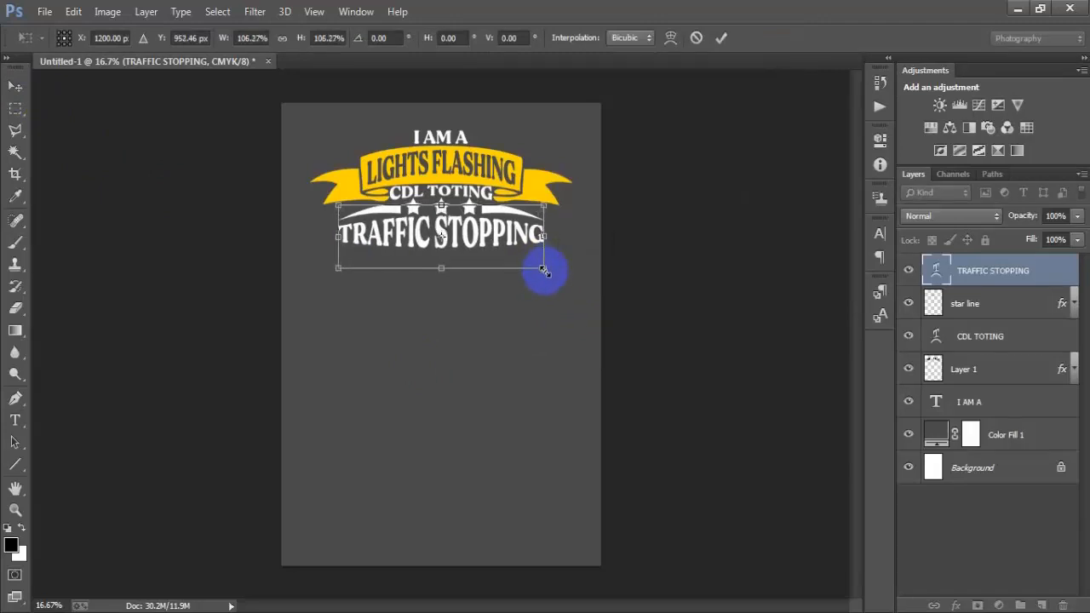
{"action": "key", "text": "Down"}
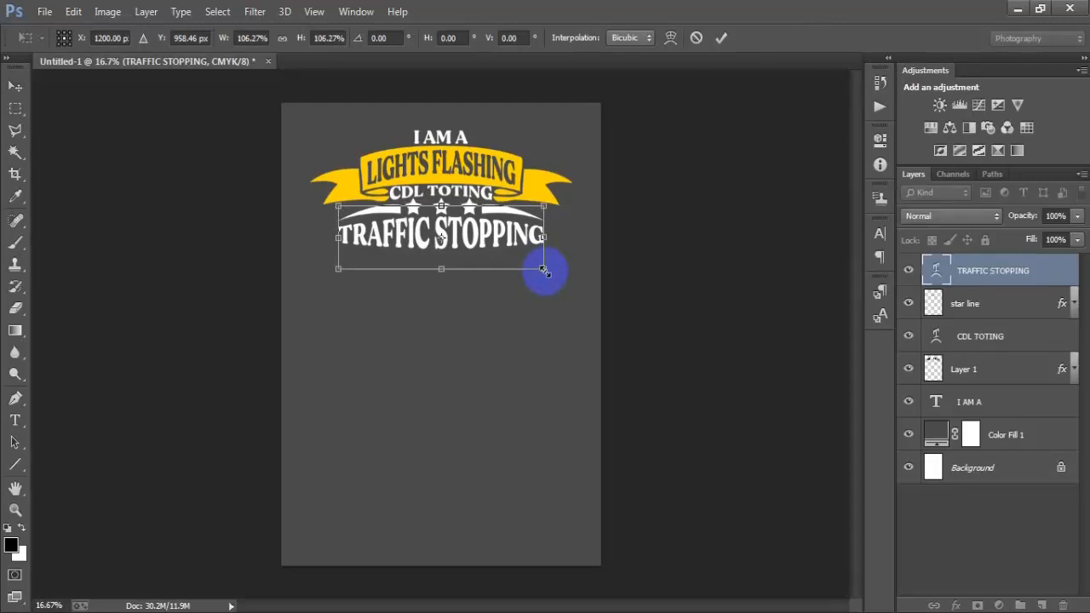
{"action": "left_click", "coordinate": [720, 38]}
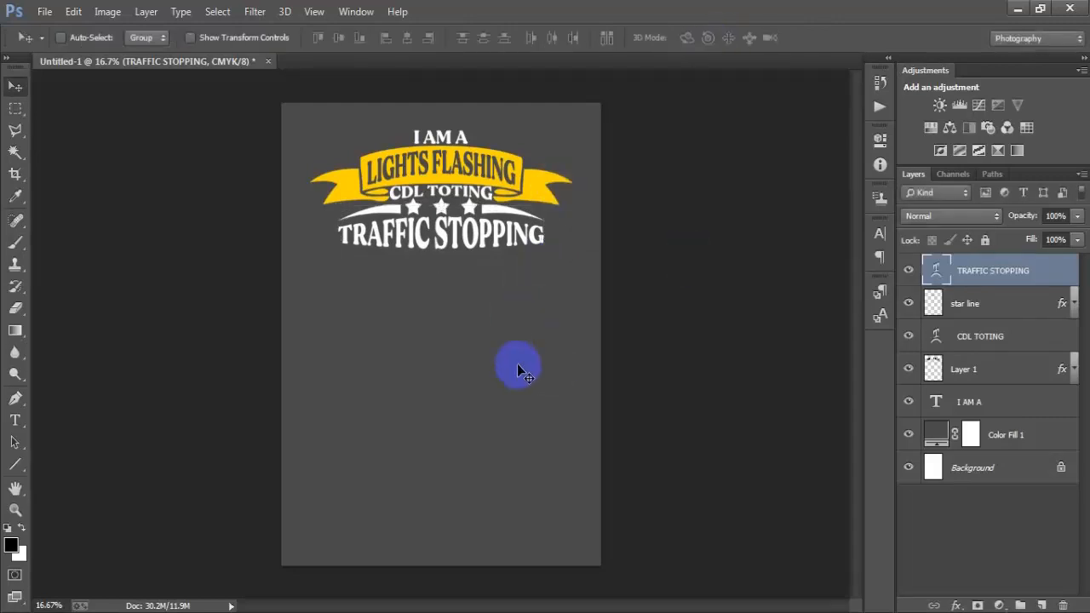
{"action": "left_click", "coordinate": [986, 480], "text": "ctrl"}
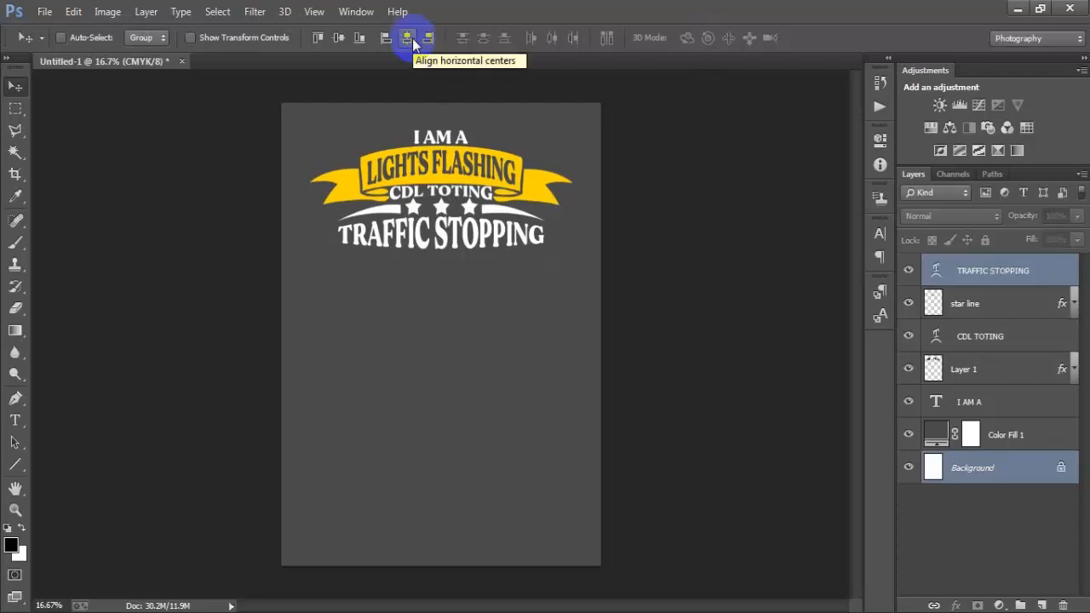
- Move all design layers from "TRAFFIC STOPPING" down to "I AM A" together, closer to the canvas's upper edge
{"action": "left_click", "coordinate": [1009, 281]}
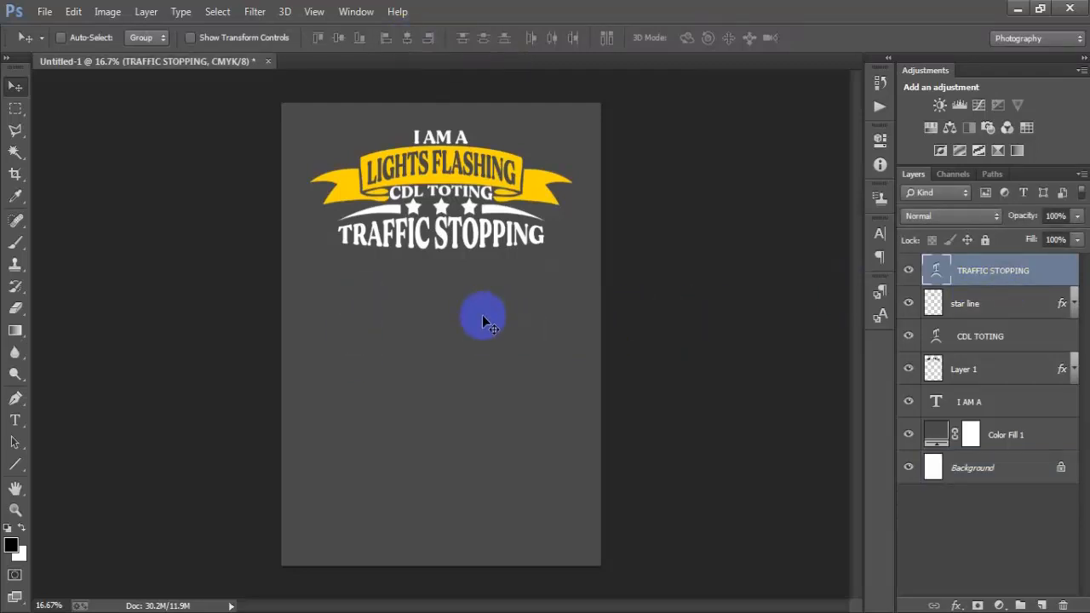
{"action": "left_click", "coordinate": [987, 404], "text": "shift"}
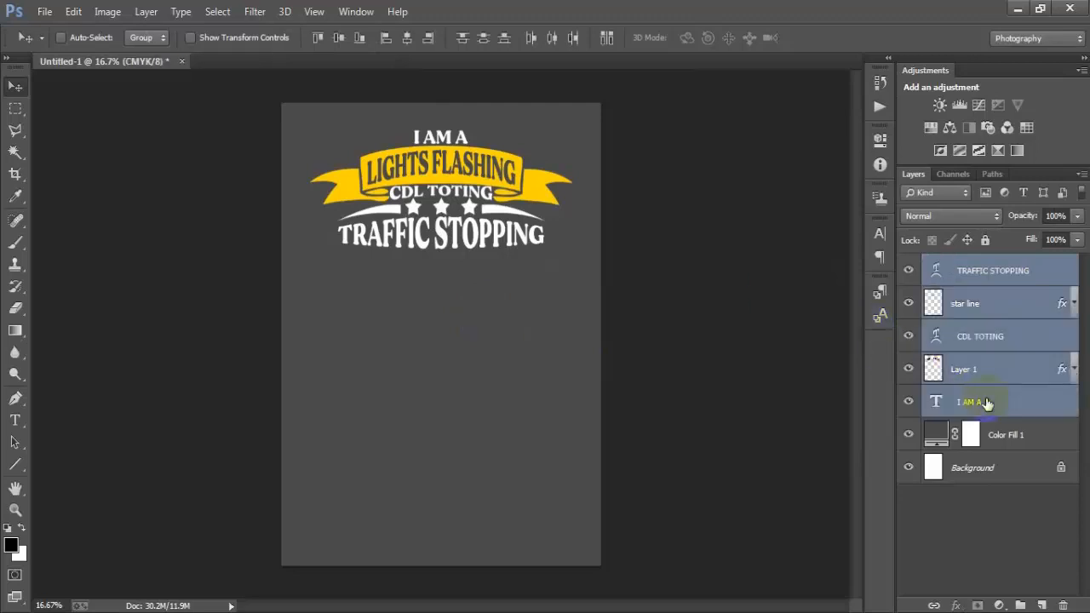
{"action": "key", "text": "shift+Up"}
{"action": "key", "text": "shift+Up"}
{"action": "key", "text": "shift+Up"}
{"action": "key", "text": "shift+Up"}
{"action": "key", "text": "shift+Up"}
{"action": "key", "text": "shift+Up"}
{"action": "key", "text": "shift+Up"}
{"action": "key", "text": "shift+Up"}
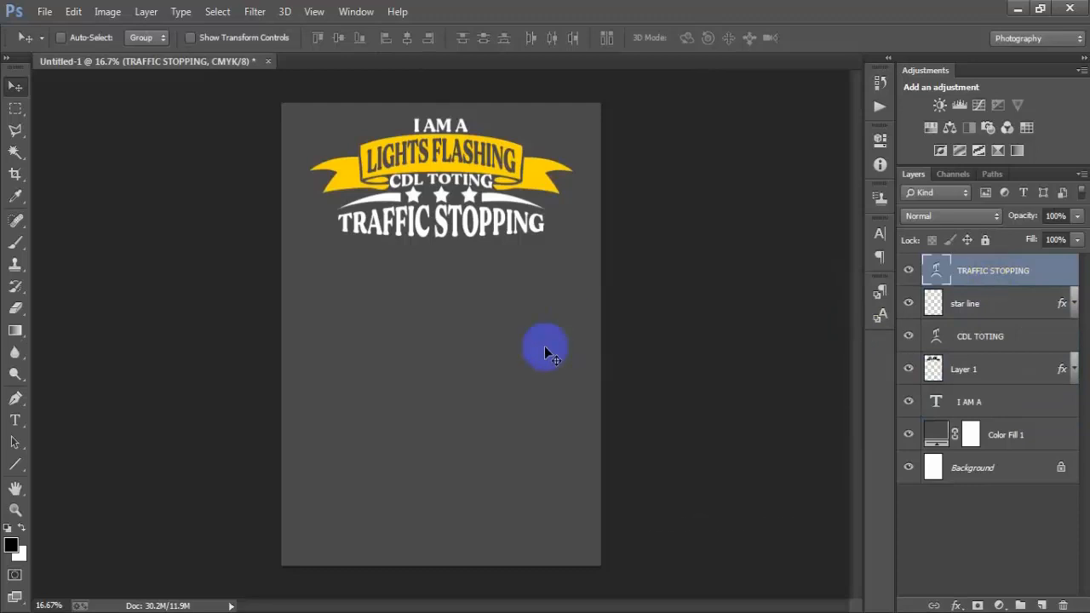
- Draw a small five-pointed star with the Custom Shape tool below "TRAFFIC STOPPING" and centre it horizontally on the Background layer
{"action": "left_click", "coordinate": [1040, 606]}
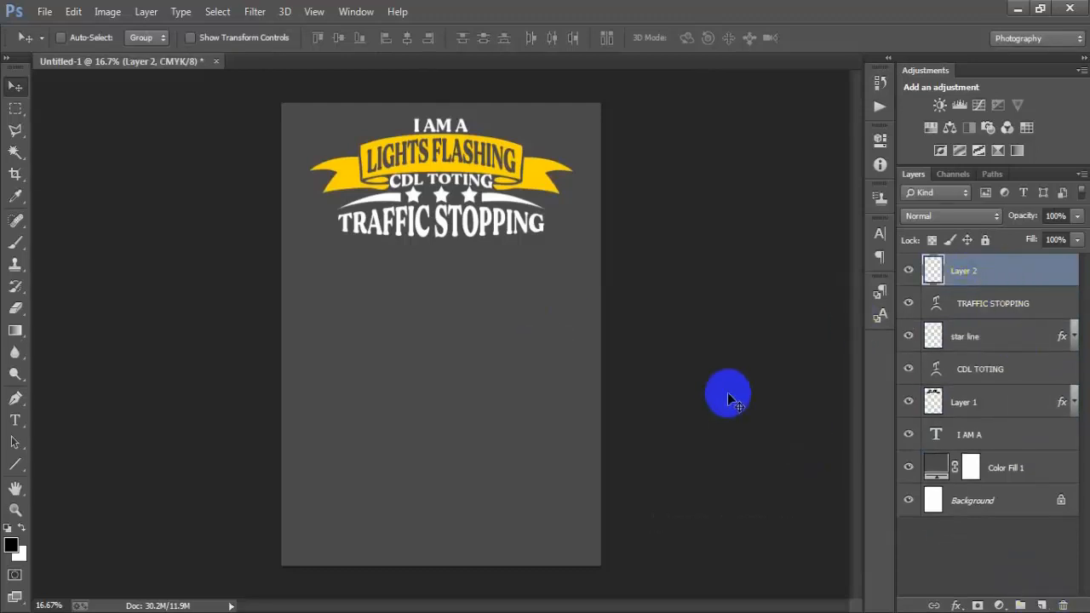
{"action": "left_click", "coordinate": [16, 465]}
{"action": "left_click", "coordinate": [107, 544]}
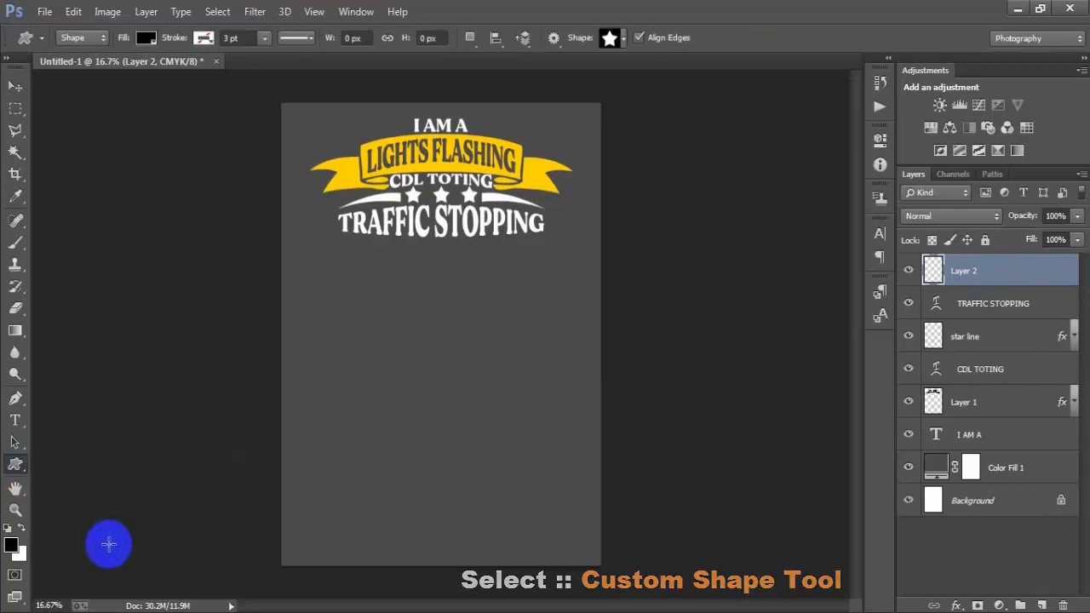
{"action": "left_click", "coordinate": [610, 37]}
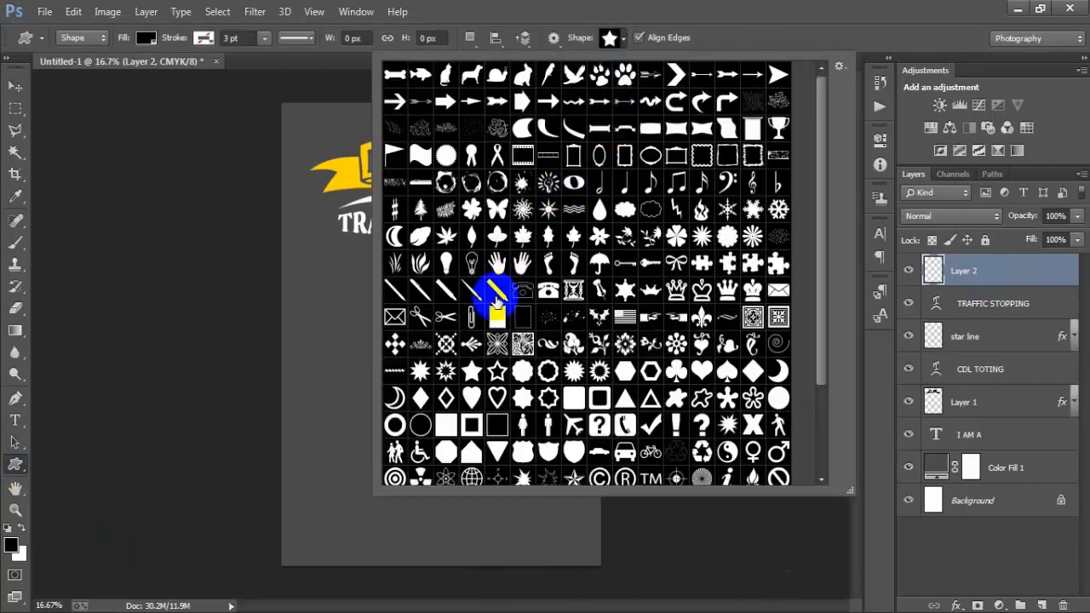
{"action": "left_click", "coordinate": [471, 371]}
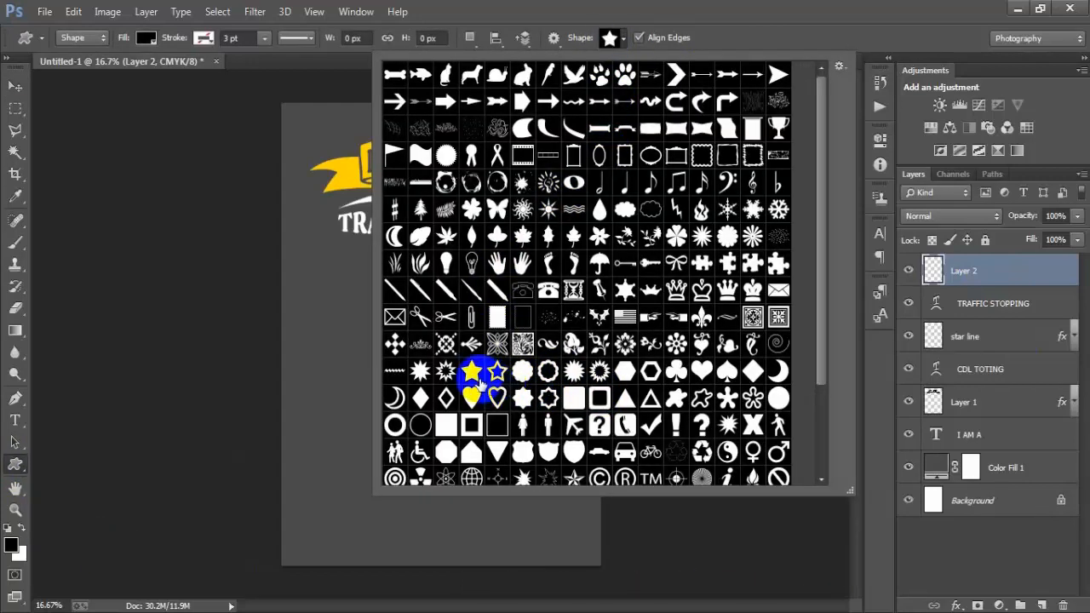
{"action": "left_click", "coordinate": [741, 43]}
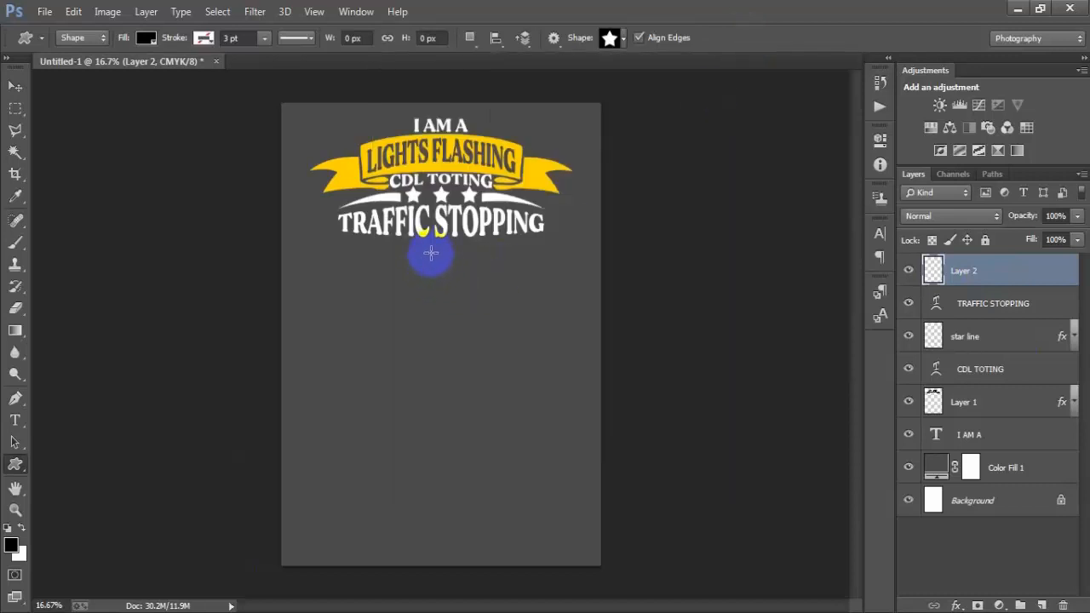
{"action": "mouse_move", "coordinate": [431, 253]}
{"action": "left_mouse_down"}
{"action": "mouse_move", "coordinate": [445, 279]}
{"action": "mouse_move", "coordinate": [434, 248]}
{"action": "mouse_move", "coordinate": [439, 260]}
{"action": "left_mouse_up"}
{"action": "left_click", "coordinate": [15, 86]}
{"action": "left_click", "coordinate": [1026, 503], "text": "ctrl"}
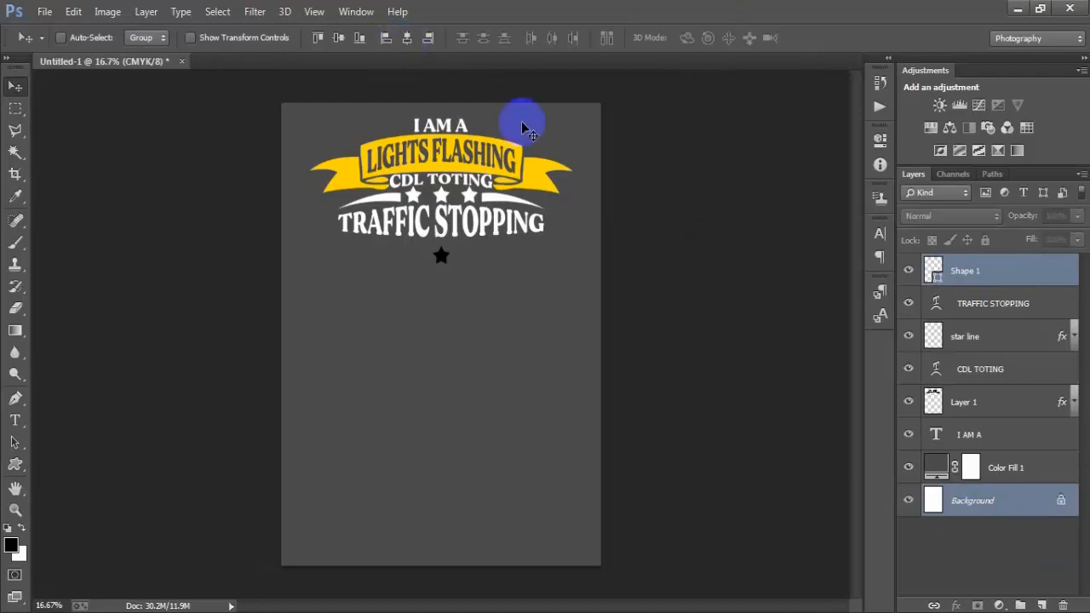
- Recolour the small star shape below "TRAFFIC STOPPING" with the yellow FFD400
{"action": "left_click", "coordinate": [1007, 275]}
{"action": "left_click", "coordinate": [909, 272]}
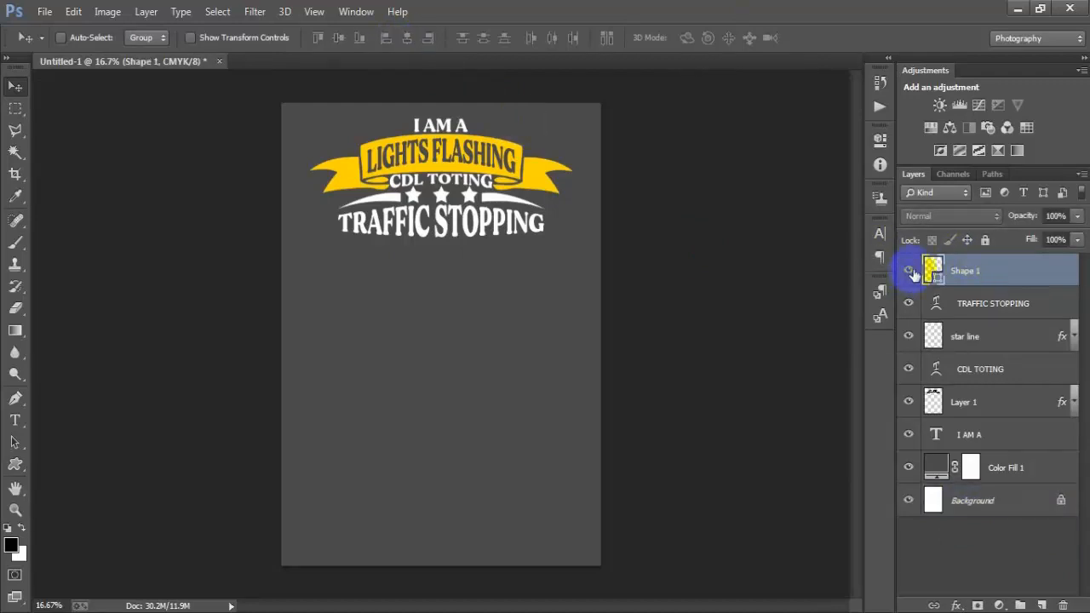
{"action": "left_click", "coordinate": [909, 272]}
{"action": "double_click", "coordinate": [933, 271]}
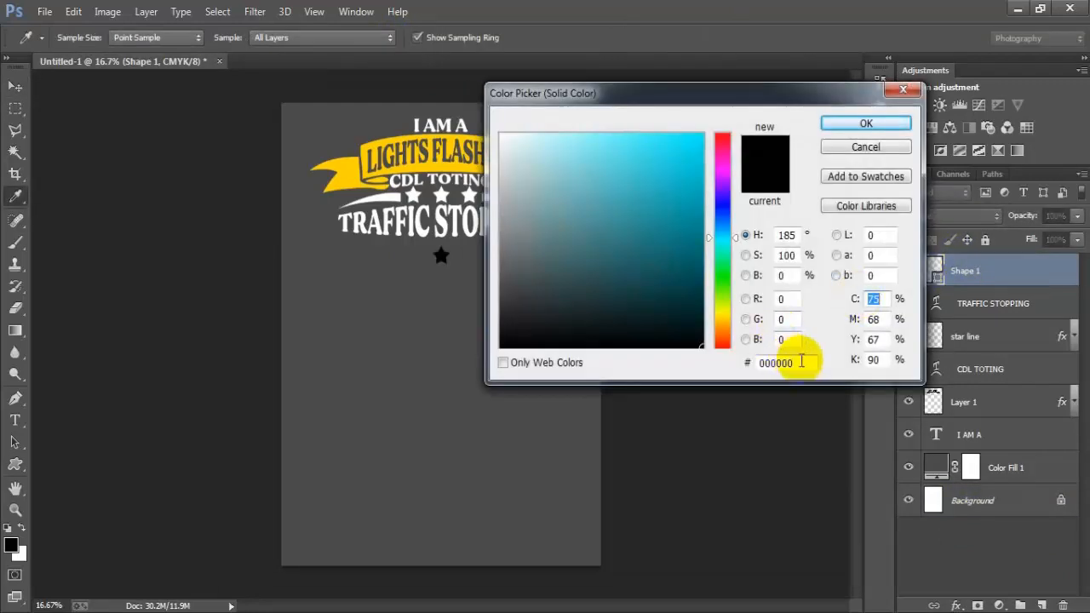
{"action": "left_click_drag", "start_coordinate": [795, 362], "coordinate": [755, 364]}
{"action": "type", "text": "F"}
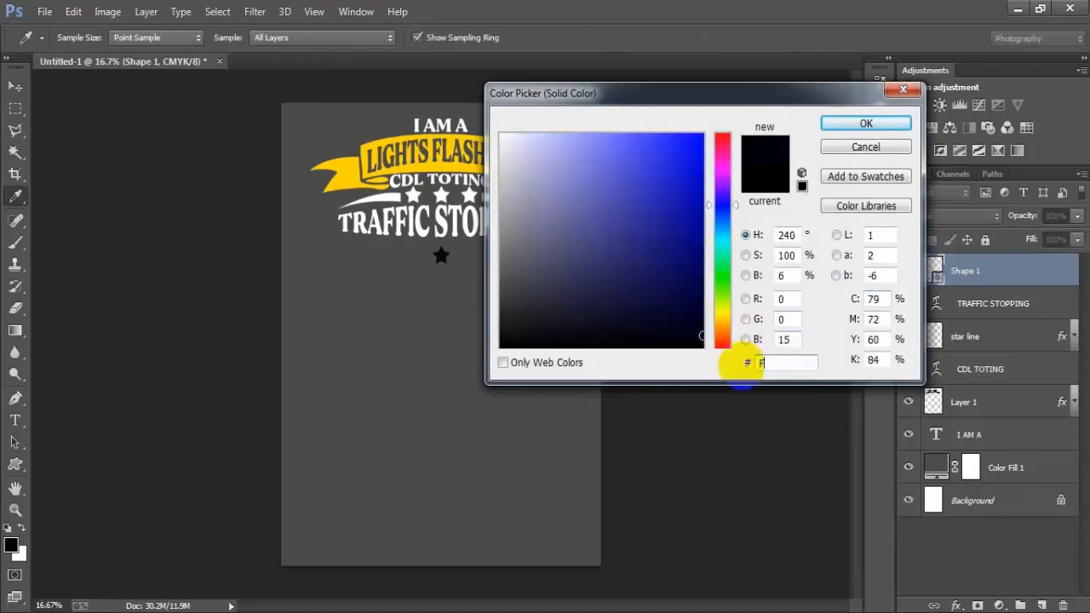
{"action": "type", "text": "FD400"}
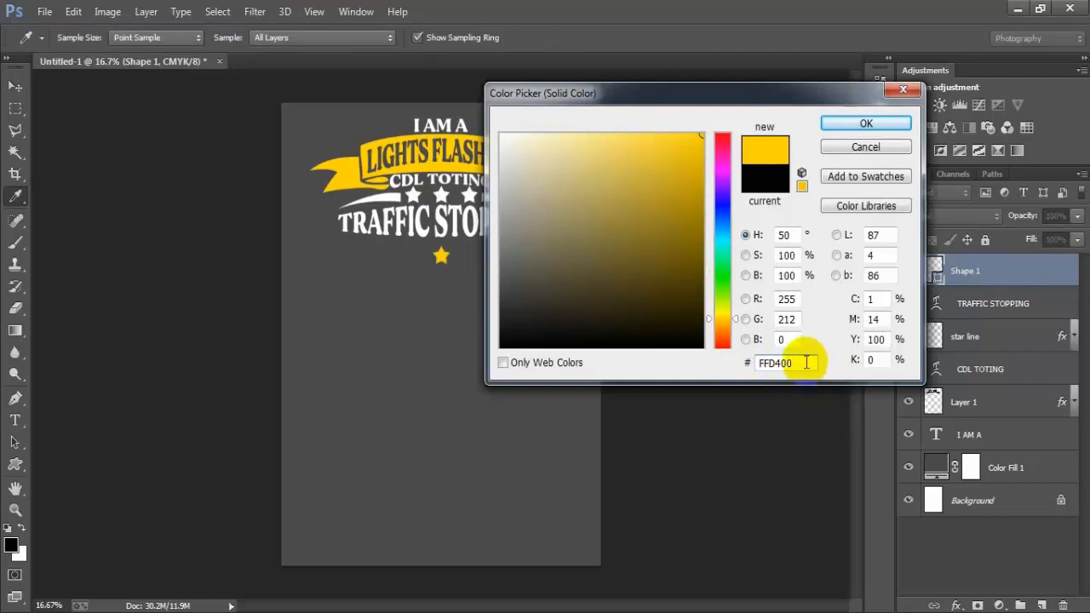
{"action": "left_click_drag", "start_coordinate": [803, 361], "coordinate": [750, 366]}
{"action": "left_click", "coordinate": [847, 130]}
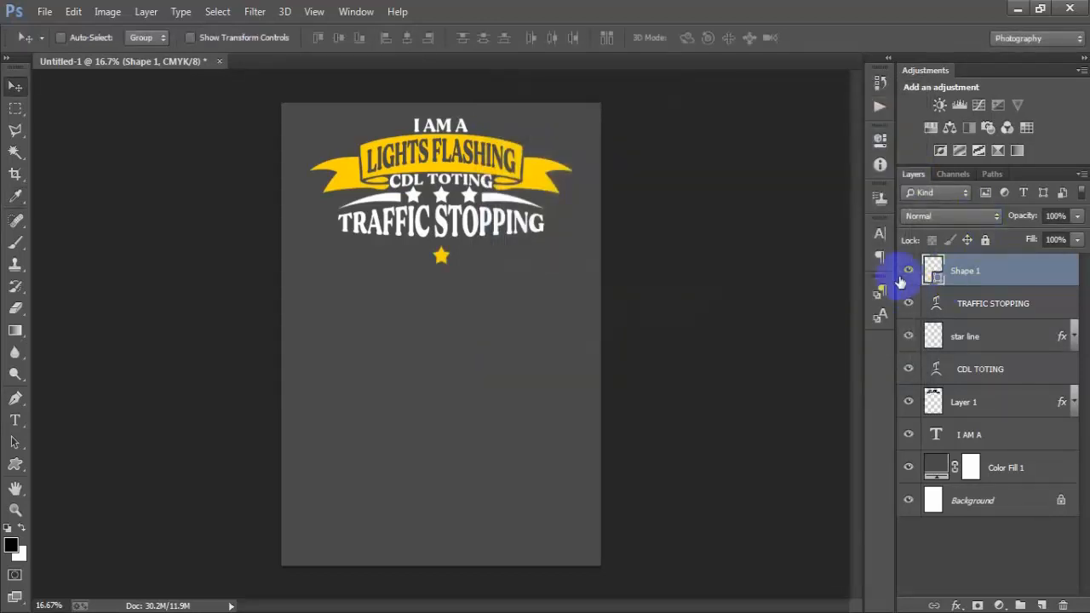
- Duplicate the yellow star twice and arrange the three stars in an evenly spaced row just below "TRAFFIC STOPPING"
{"action": "key", "text": "ctrl+j"}
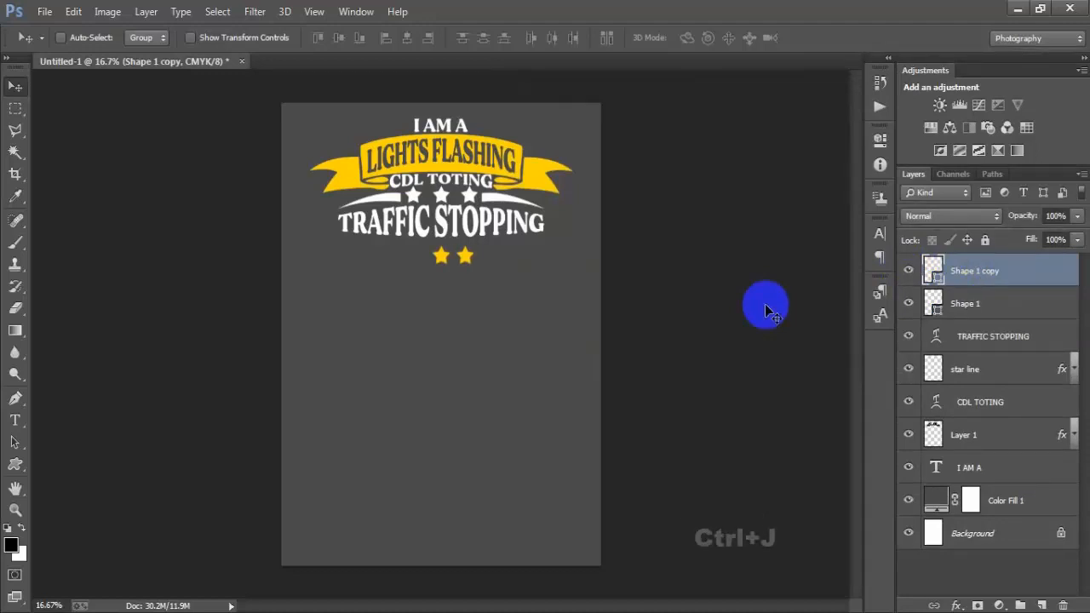
{"action": "key", "text": "ctrl+j"}
{"action": "key", "text": "shift+Left"}
{"action": "key", "text": "shift+Left"}
{"action": "key", "text": "shift+Left"}
{"action": "key", "text": "shift+Left"}
{"action": "key", "text": "shift+Left"}
{"action": "key", "text": "shift+Left"}
{"action": "key", "text": "shift+Left"}
{"action": "key", "text": "shift+Left"}
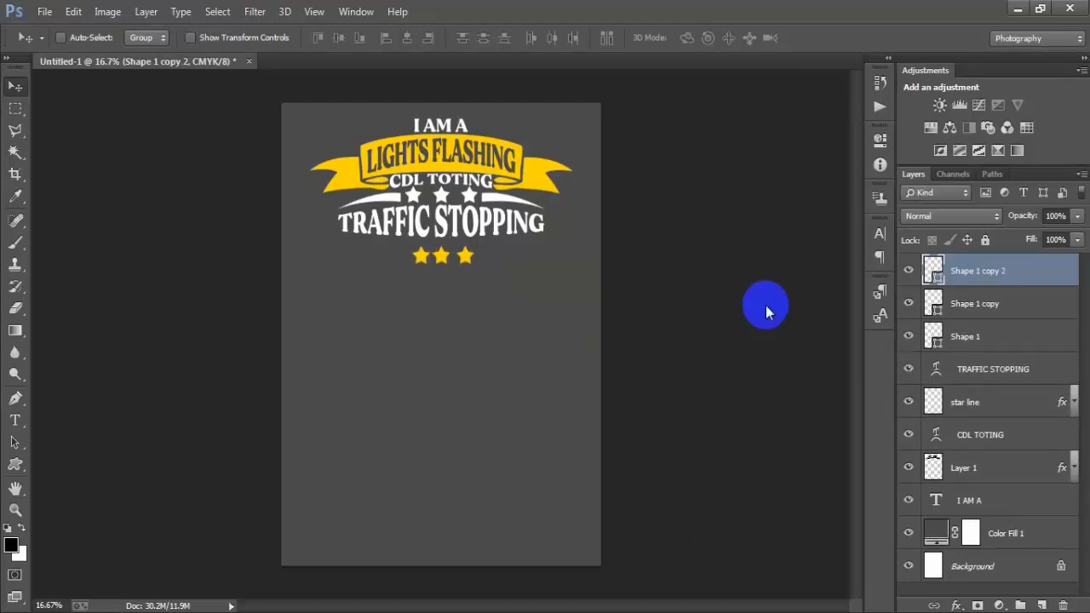
{"action": "left_click", "coordinate": [988, 339], "text": "shift"}
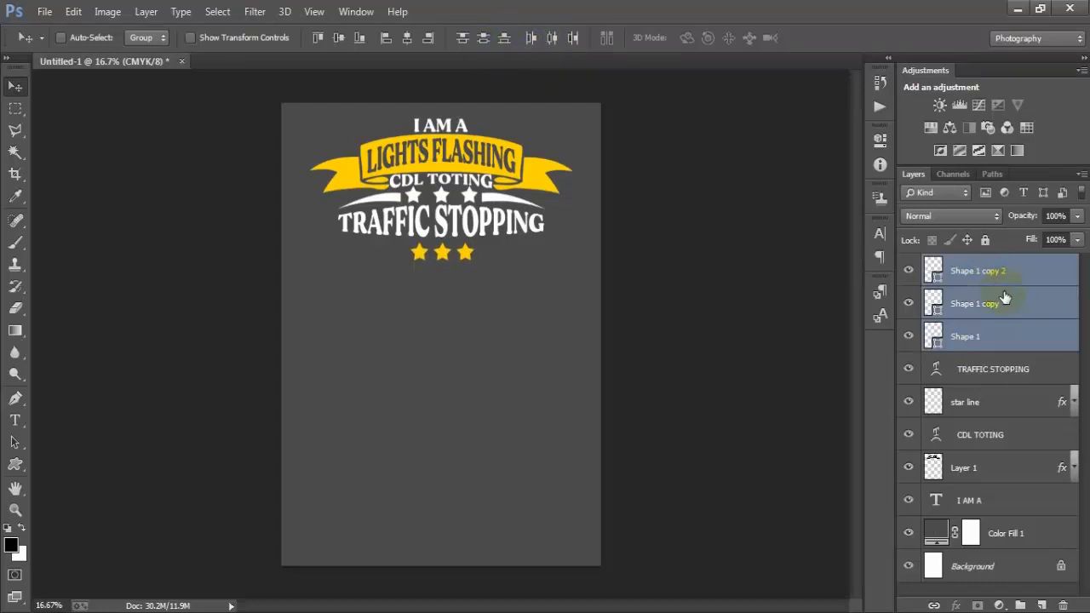
- Rasterize the three yellow star shape layers
{"action": "left_click", "coordinate": [935, 275]}
{"action": "left_click", "coordinate": [914, 271]}
{"action": "left_click", "coordinate": [912, 302]}
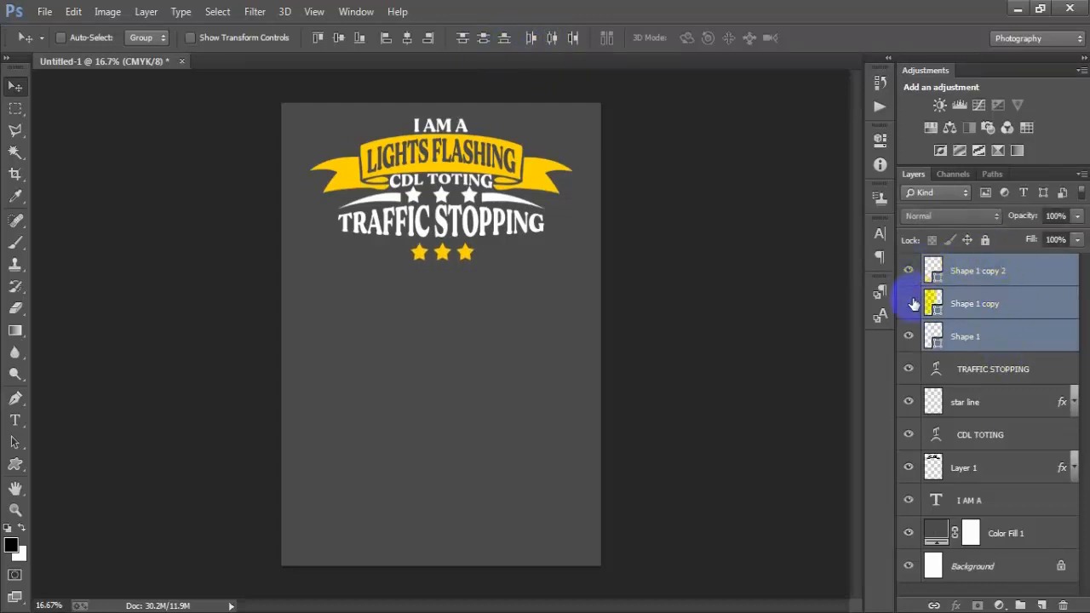
{"action": "left_click", "coordinate": [912, 303]}
{"action": "left_click", "coordinate": [912, 336]}
{"action": "right_click", "coordinate": [1007, 286]}
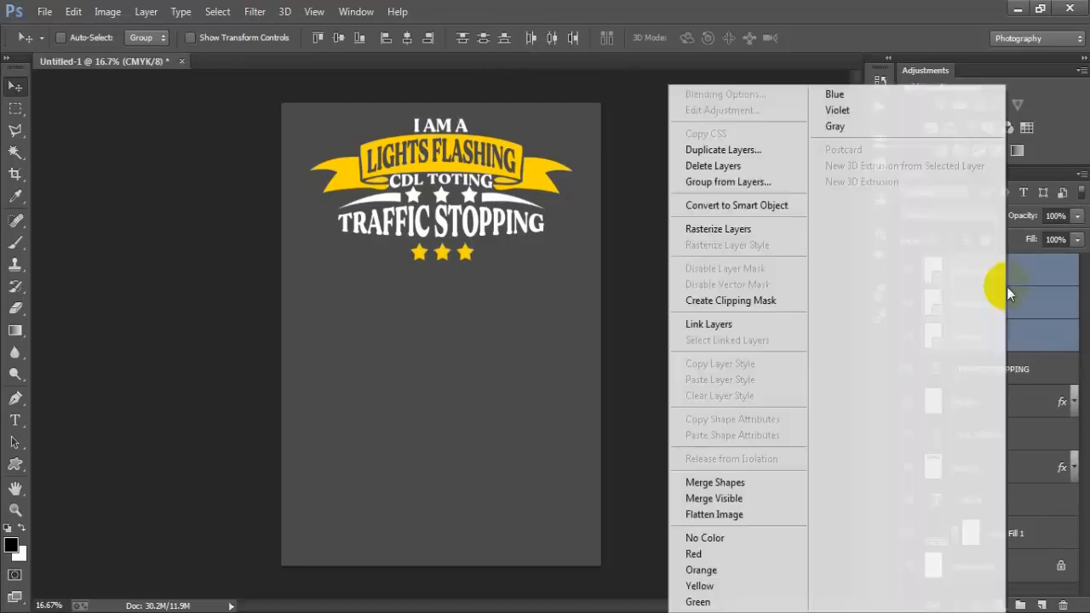
{"action": "left_click", "coordinate": [723, 227]}
- Merge the three rasterized star layers into a single layer
{"action": "left_click", "coordinate": [910, 270]}
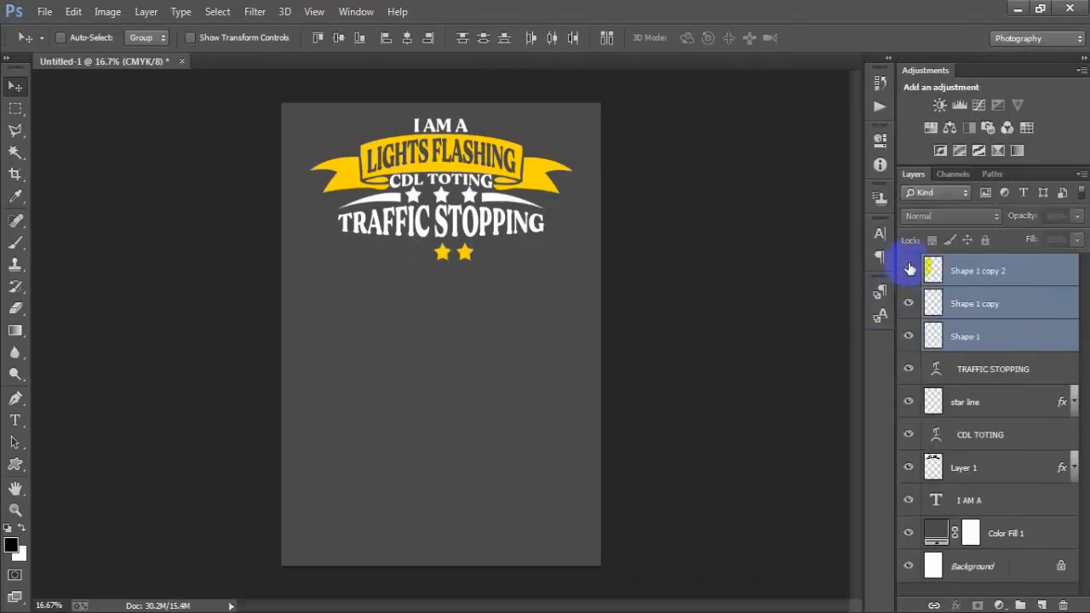
{"action": "left_click", "coordinate": [911, 270]}
{"action": "left_click", "coordinate": [910, 304]}
{"action": "left_click", "coordinate": [910, 304]}
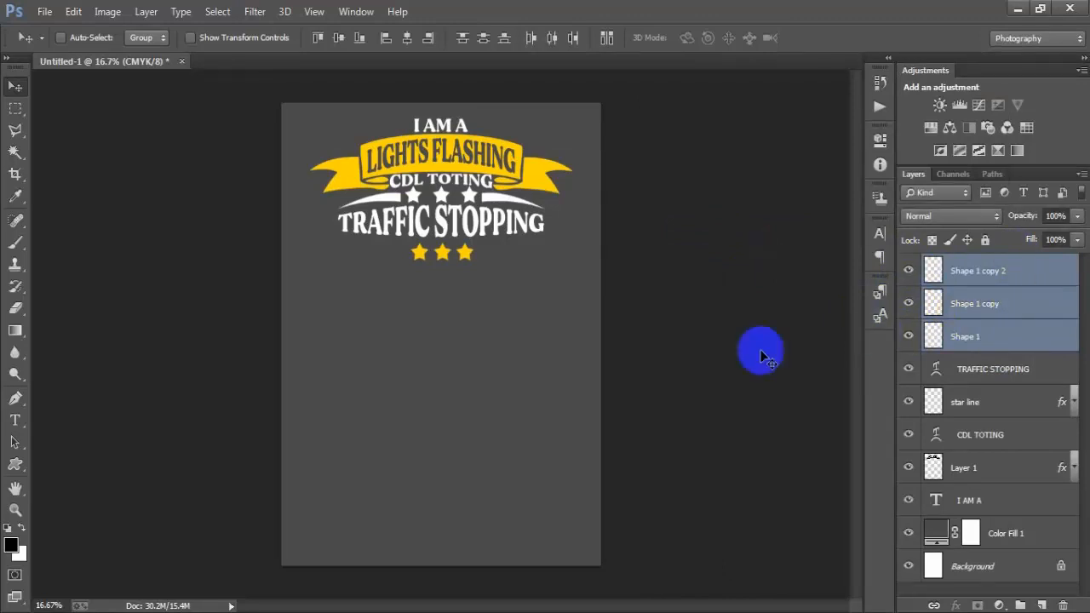
{"action": "key", "text": "ctrl+e"}
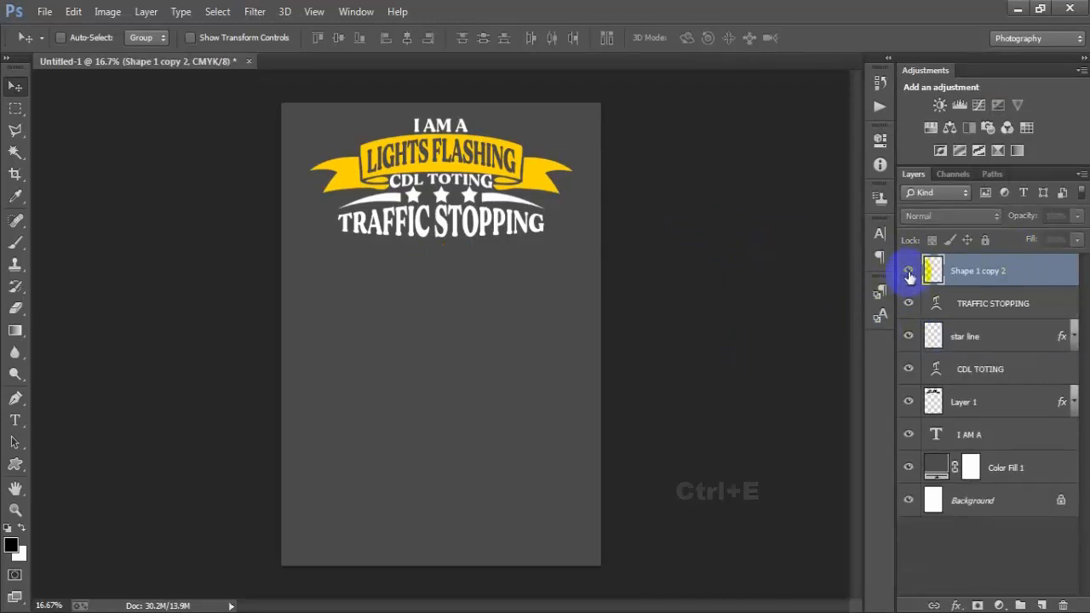
- Draw a horizontal line about 2400 px wide across the full canvas on a new layer with the Line tool
{"action": "key", "text": "ctrl+shift+n"}
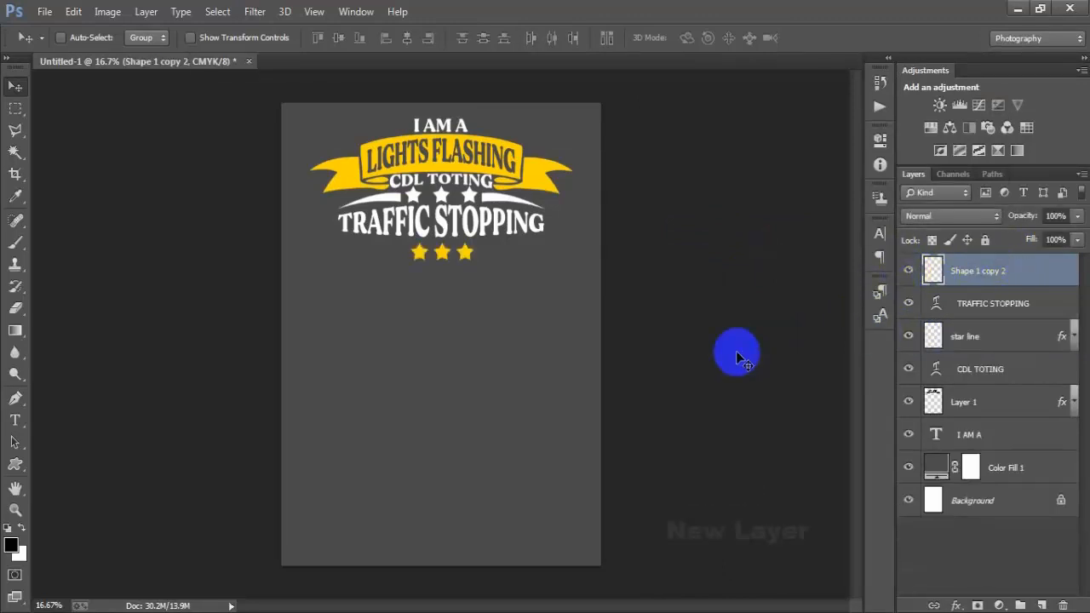
{"action": "left_click", "coordinate": [1041, 605]}
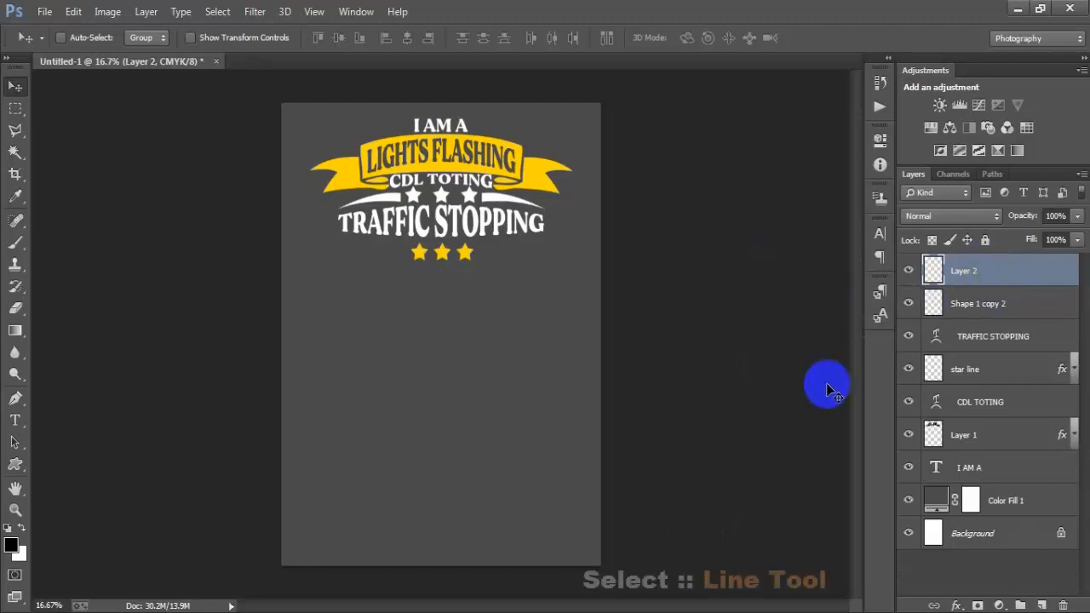
{"action": "left_click", "coordinate": [18, 467]}
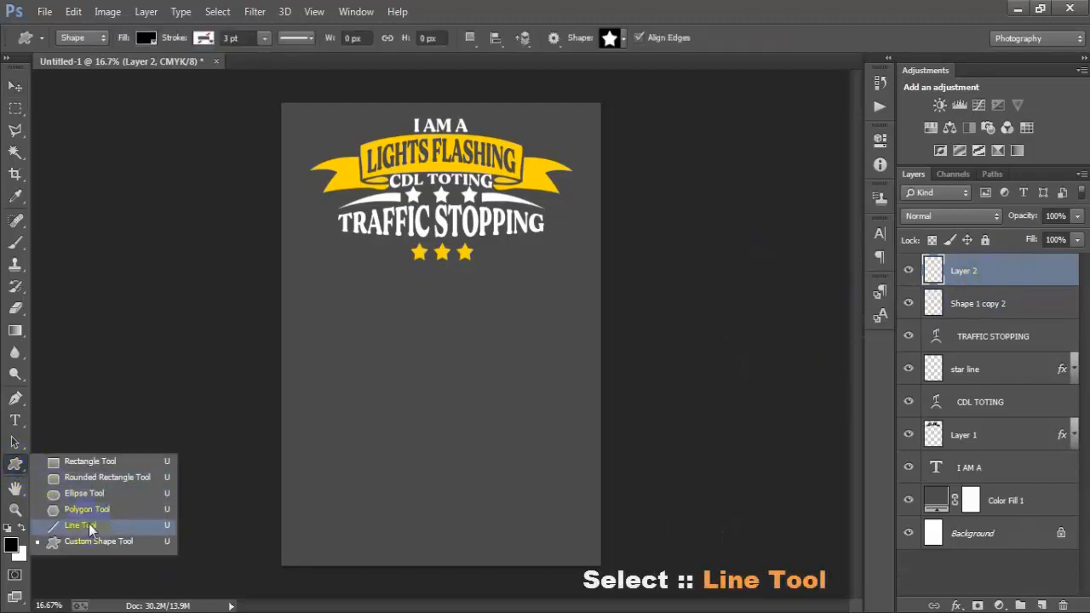
{"action": "left_click", "coordinate": [113, 524]}
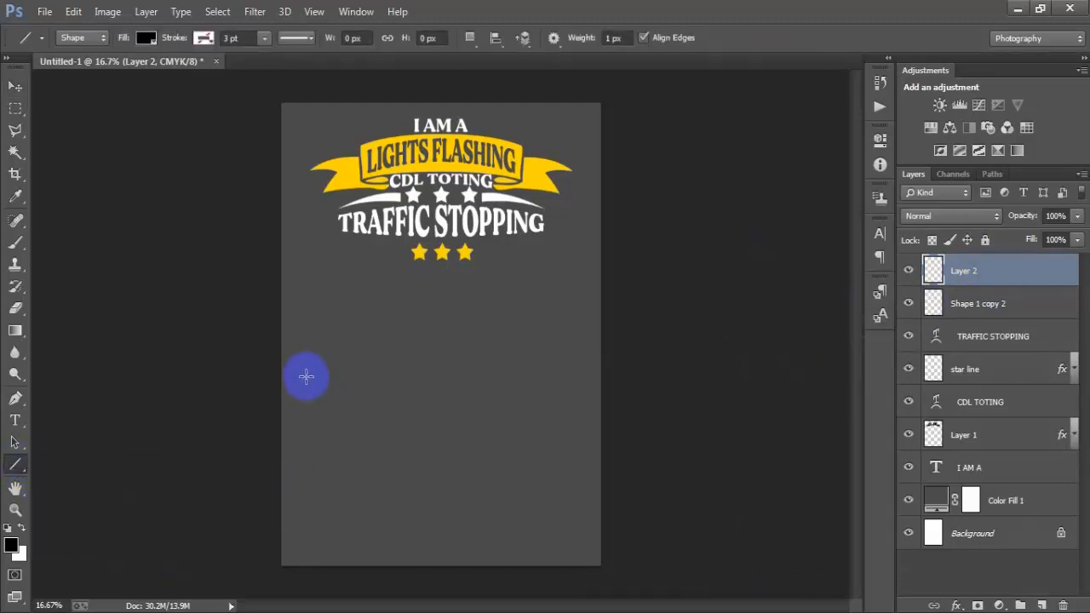
{"action": "left_click_drag", "start_coordinate": [282, 377], "coordinate": [601, 389]}
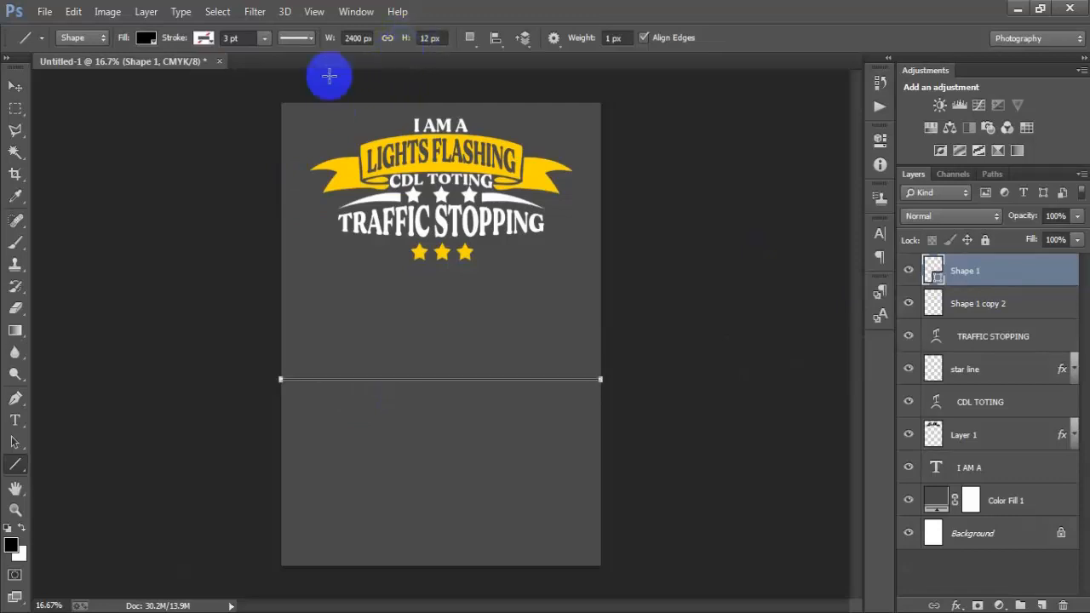
- Set the line's stroke colour to the yellow fed401 sampled from the ribbon
{"action": "left_click", "coordinate": [204, 37]}
{"action": "left_click", "coordinate": [280, 72]}
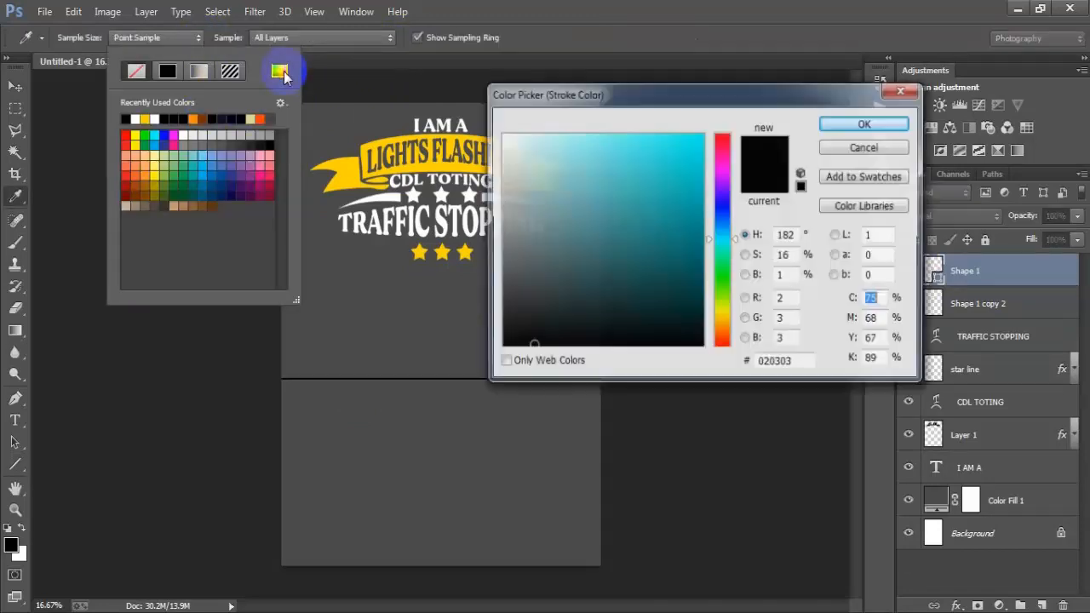
{"action": "left_click", "coordinate": [341, 167]}
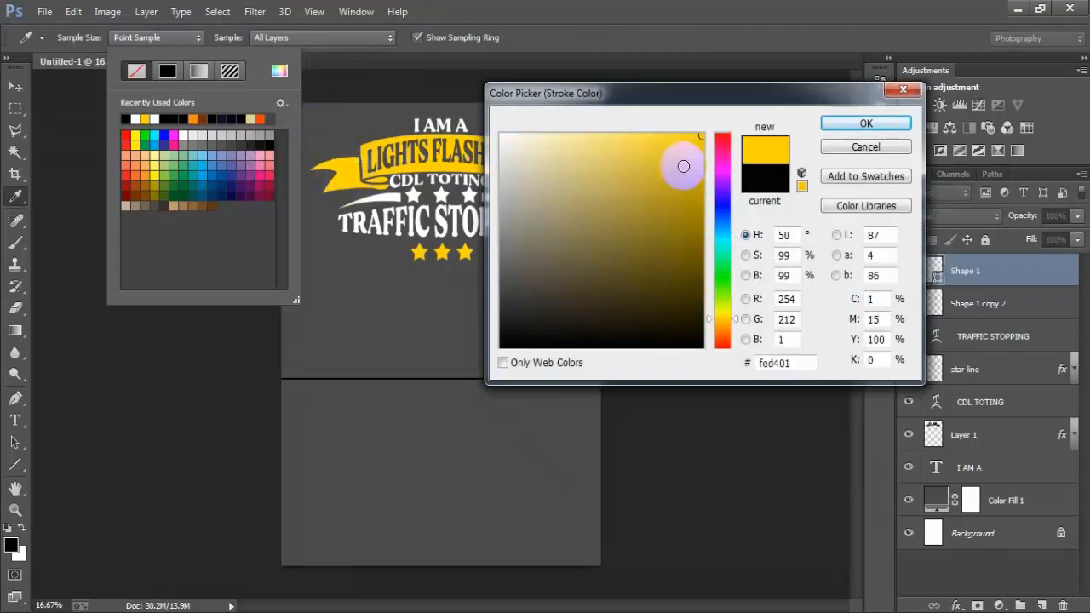
{"action": "left_click", "coordinate": [829, 122]}
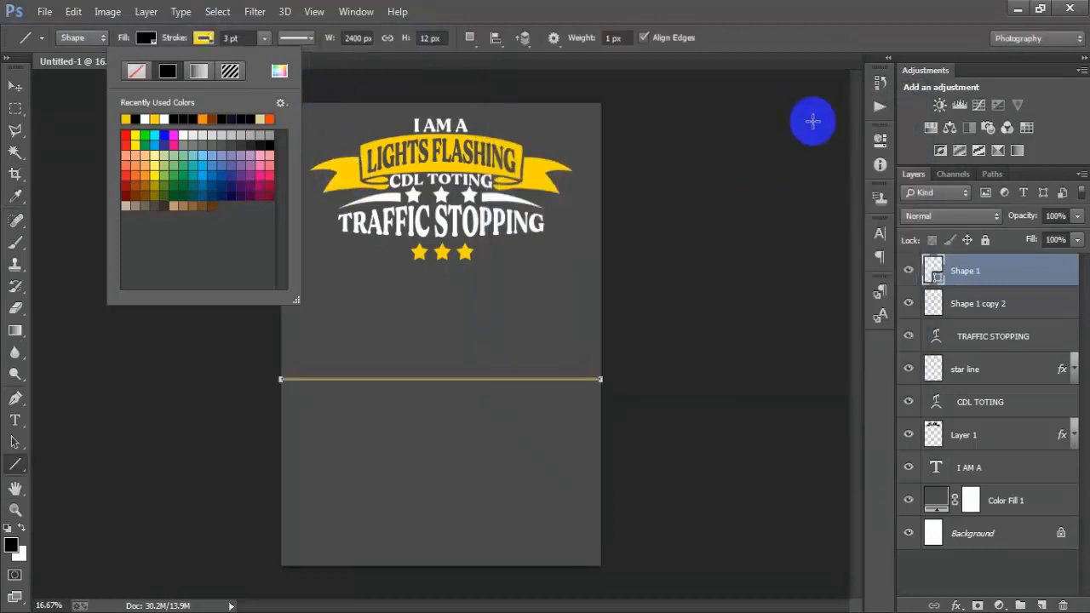
- Move the yellow line onto the star row, scaled to 65% width and 66.67% height, and centre the stars horizontally on it
{"action": "left_click", "coordinate": [12, 87]}
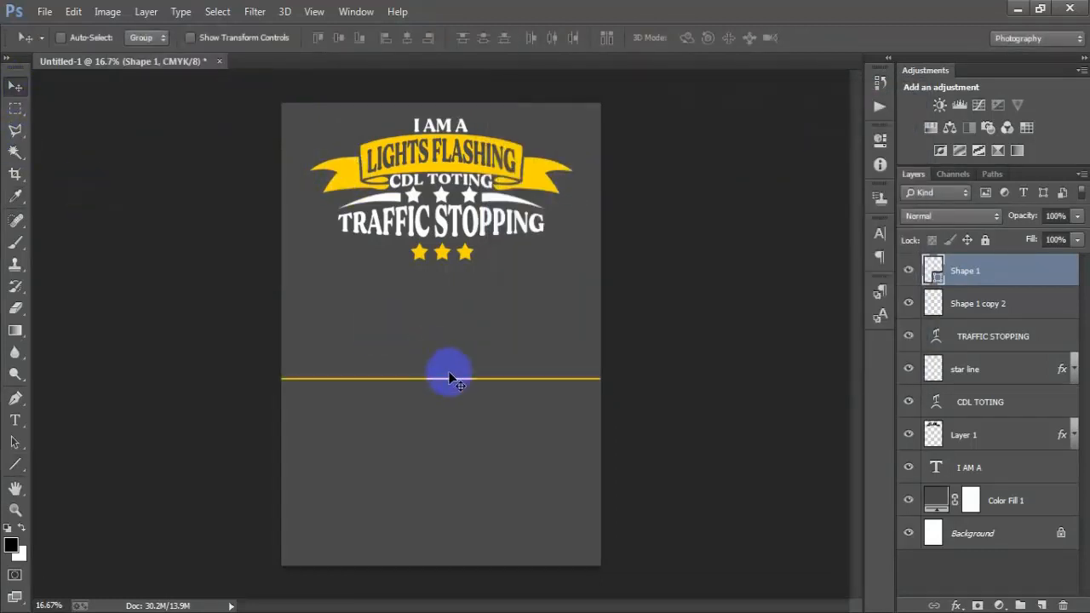
{"action": "left_click_drag", "start_coordinate": [450, 378], "coordinate": [446, 250]}
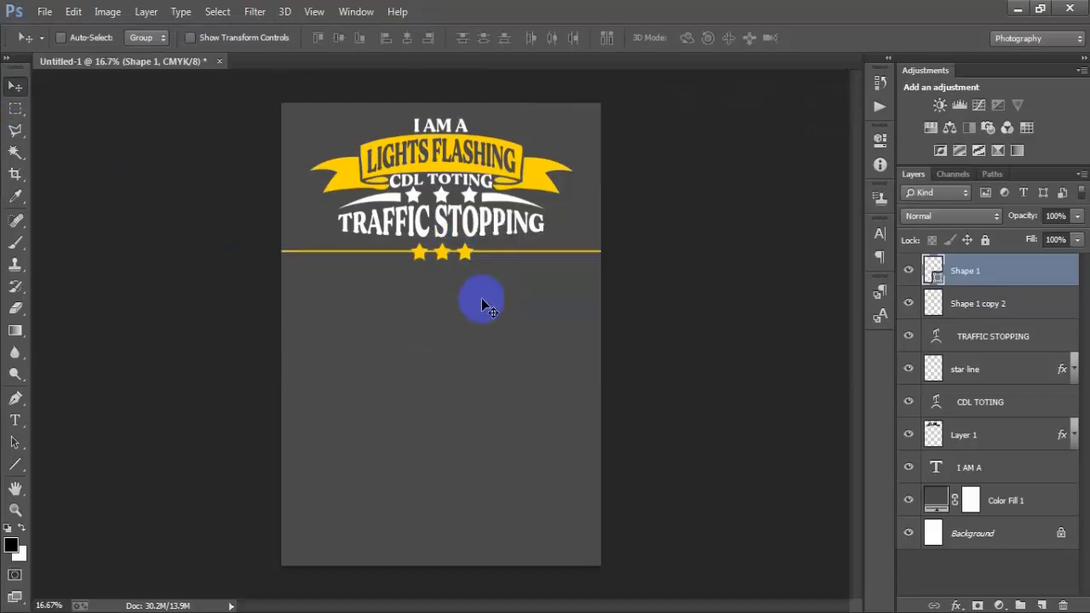
{"action": "key", "text": "ctrl+t"}
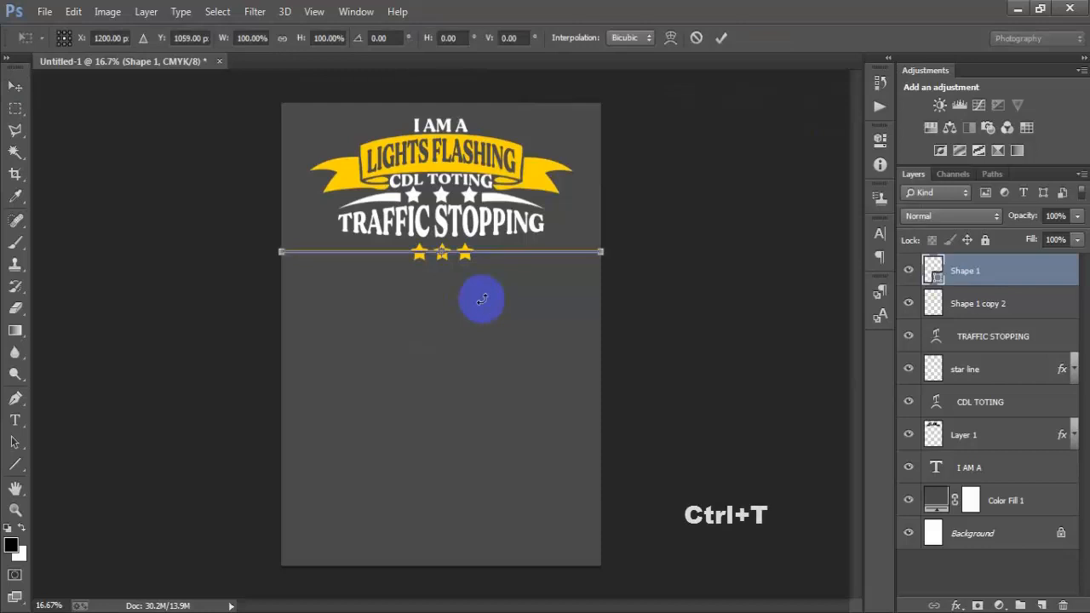
{"action": "left_click_drag", "start_coordinate": [622, 257], "coordinate": [547, 252]}
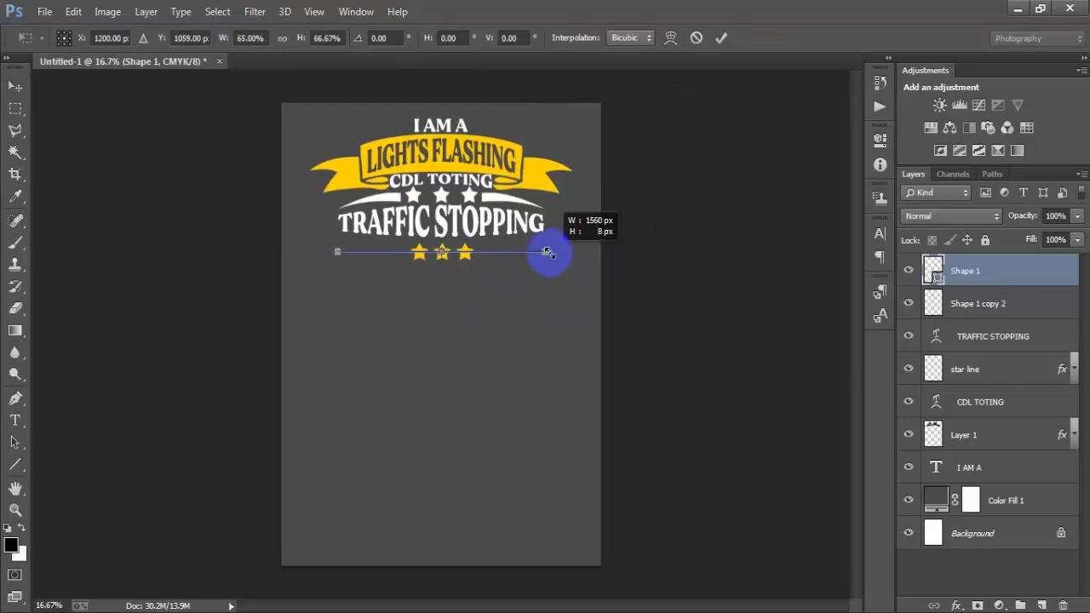
{"action": "left_click", "coordinate": [721, 38]}
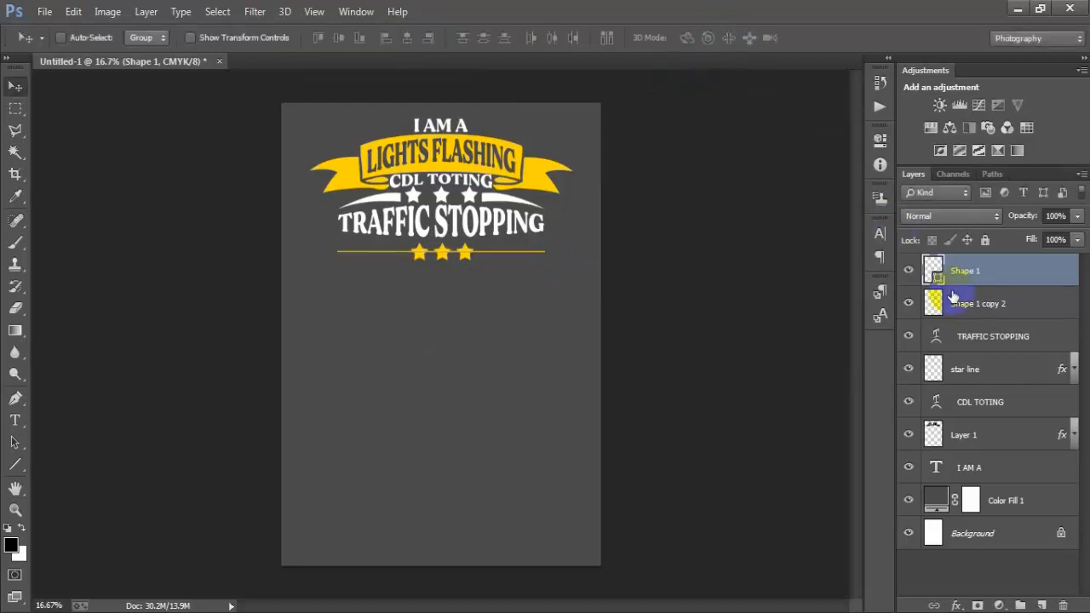
{"action": "left_click", "coordinate": [969, 300], "text": "shift"}
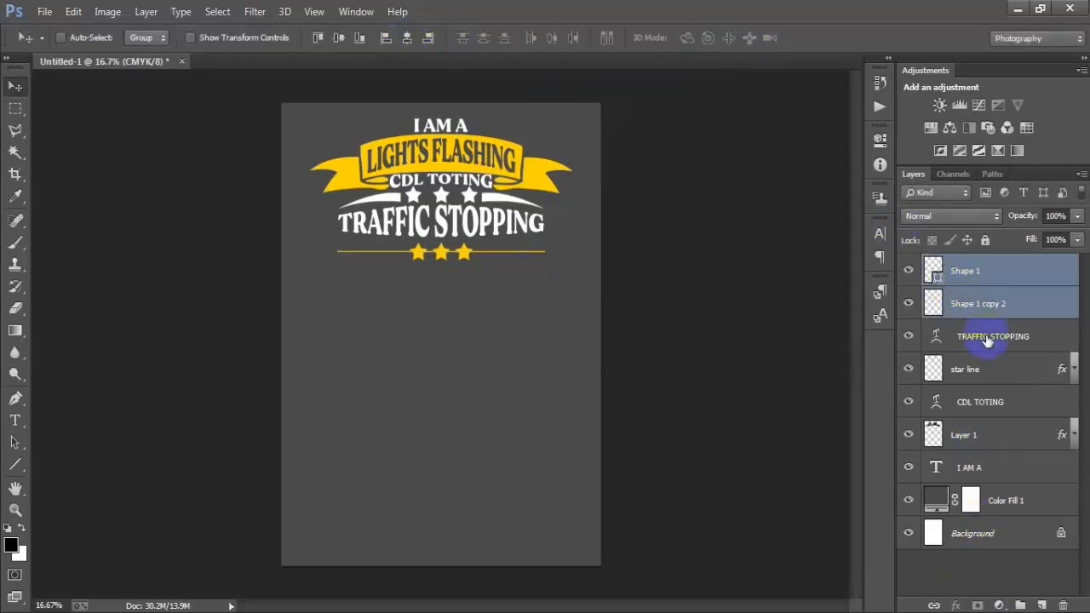
- Rasterize the yellow line layer and widen the line slightly on both sides of the three stars
{"action": "left_click", "coordinate": [1005, 278]}
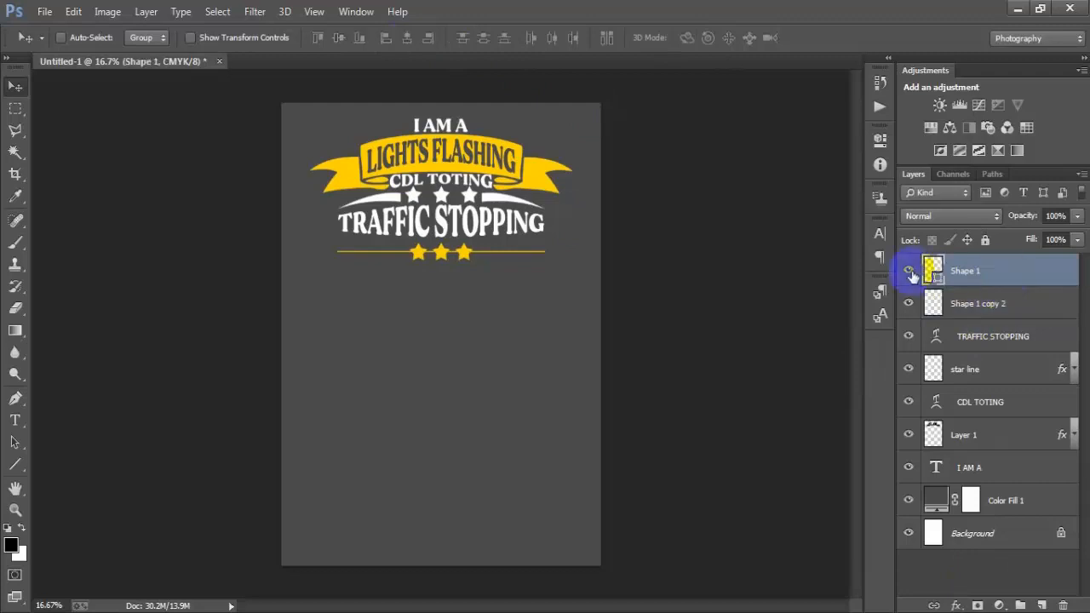
{"action": "right_click", "coordinate": [1005, 272]}
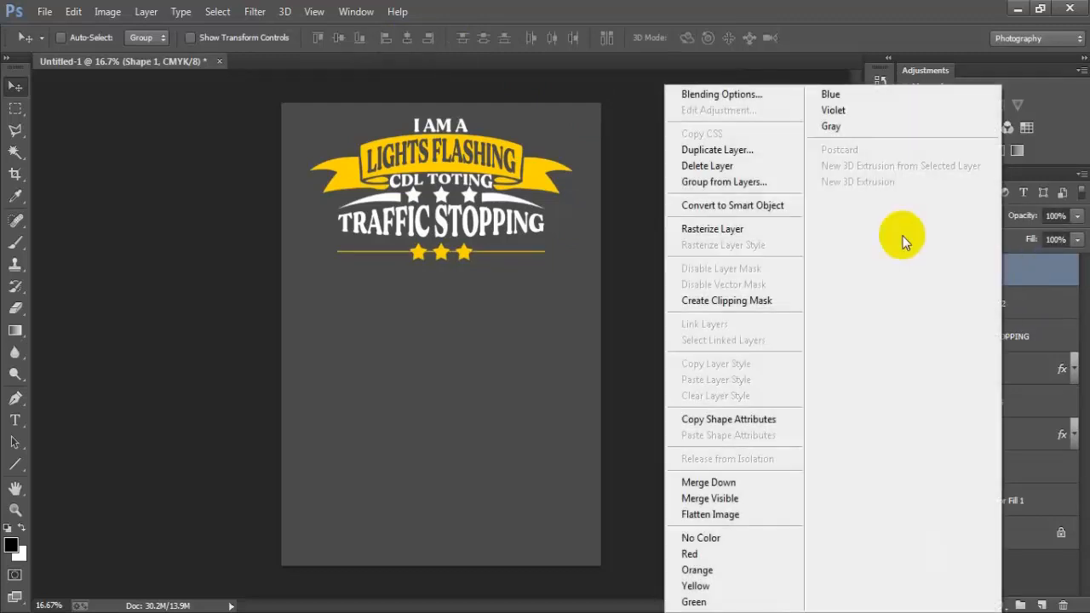
{"action": "left_click", "coordinate": [729, 233]}
{"action": "key", "text": "ctrl+t"}
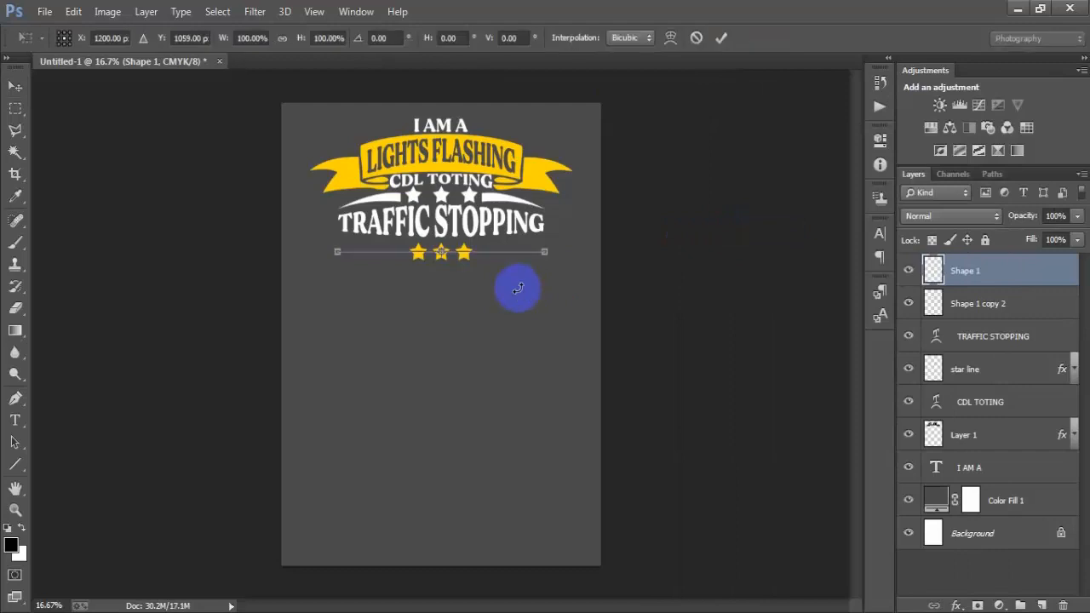
{"action": "left_click_drag", "start_coordinate": [548, 253], "coordinate": [554, 252]}
{"action": "left_click", "coordinate": [720, 37]}
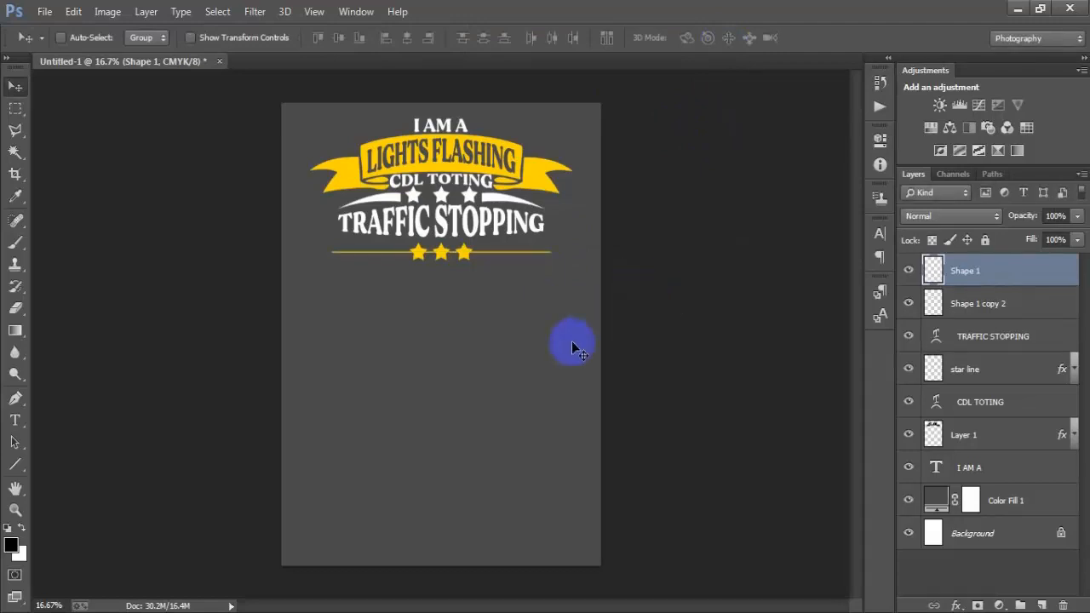
- Delete the section of the yellow line behind the three stars using a rectangular marquee selection
{"action": "left_click", "coordinate": [15, 108]}
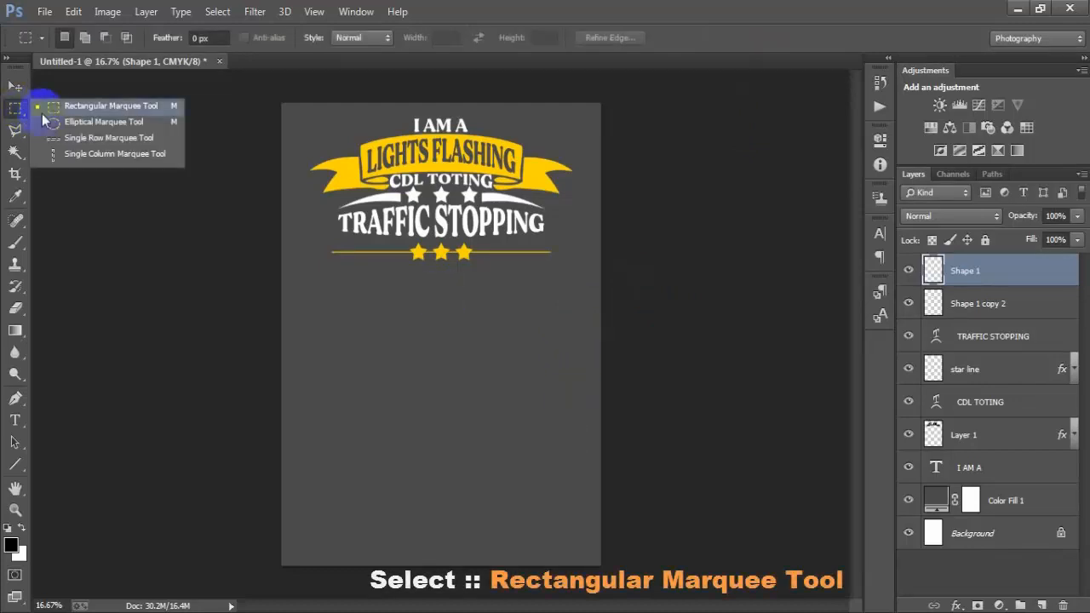
{"action": "left_click", "coordinate": [92, 103]}
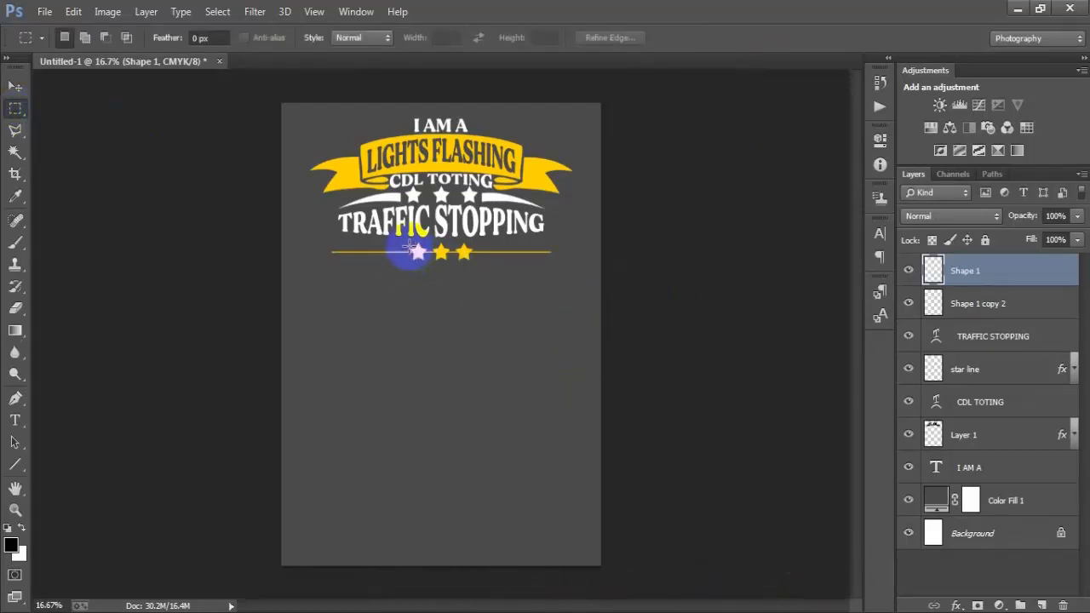
{"action": "left_click_drag", "start_coordinate": [406, 240], "coordinate": [476, 266]}
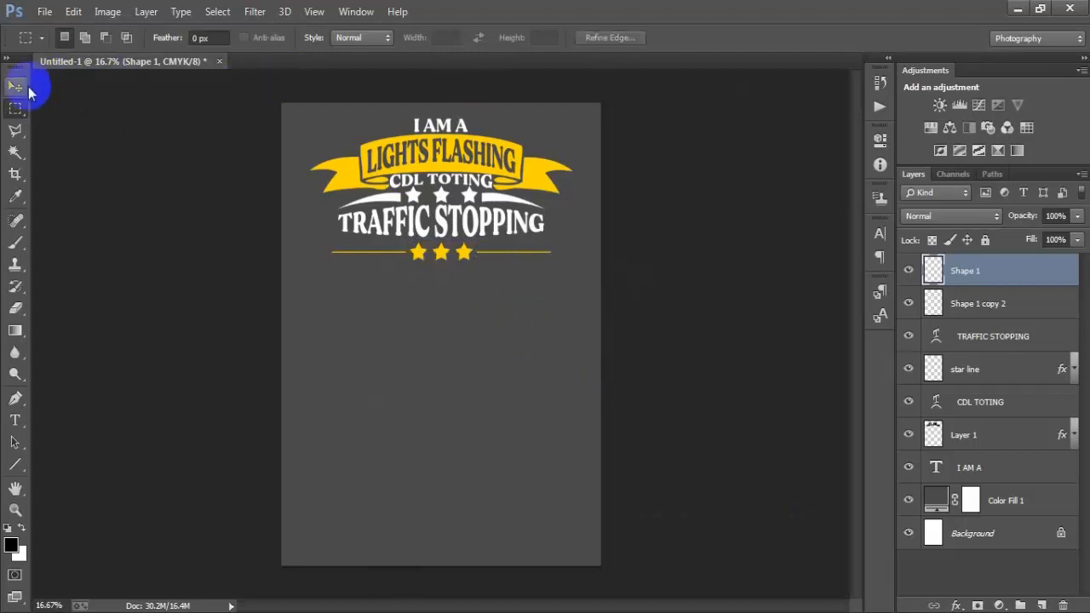
{"action": "left_click", "coordinate": [26, 87]}
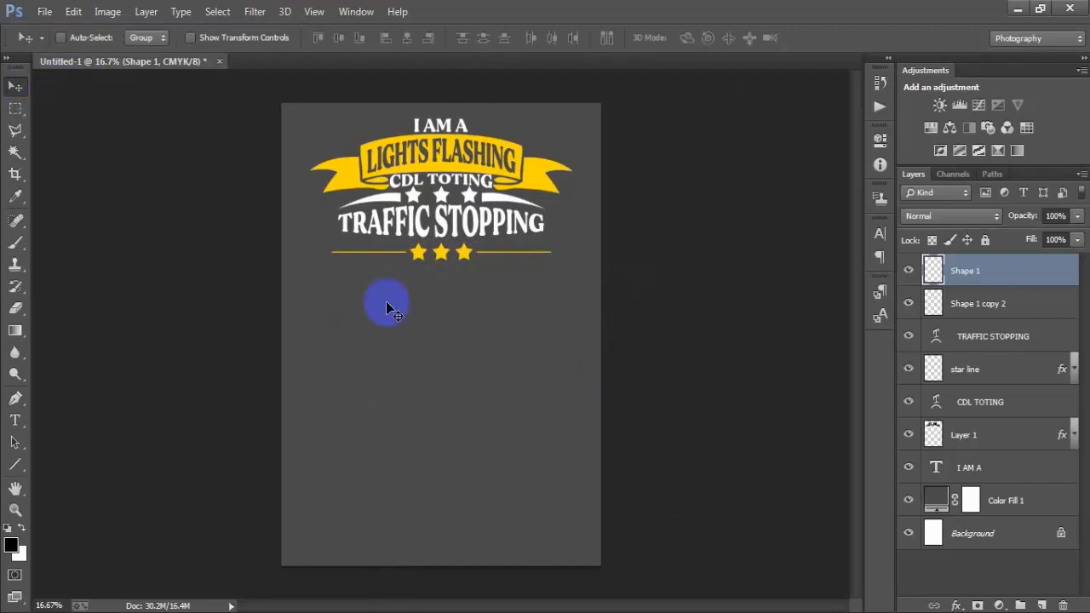
- Nudge the yellow stars and split line up together, closer to the TRAFFIC STOPPING text
{"action": "left_click", "coordinate": [1047, 311], "text": "shift"}
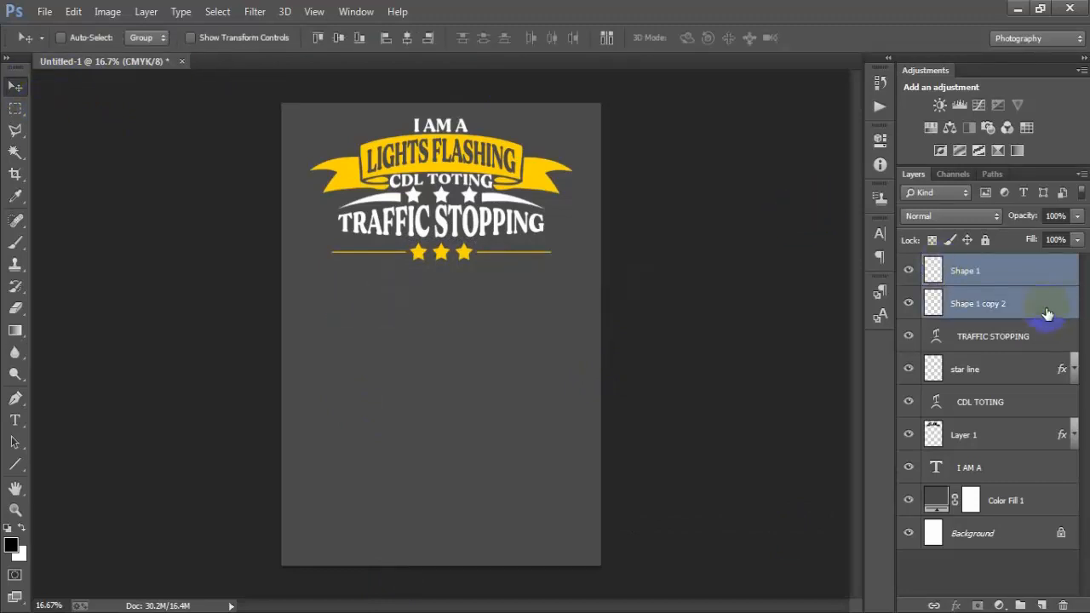
{"action": "key", "text": "shift+Up"}
{"action": "key", "text": "shift+Up"}
{"action": "key", "text": "shift+Up"}
{"action": "key", "text": "shift+Up"}
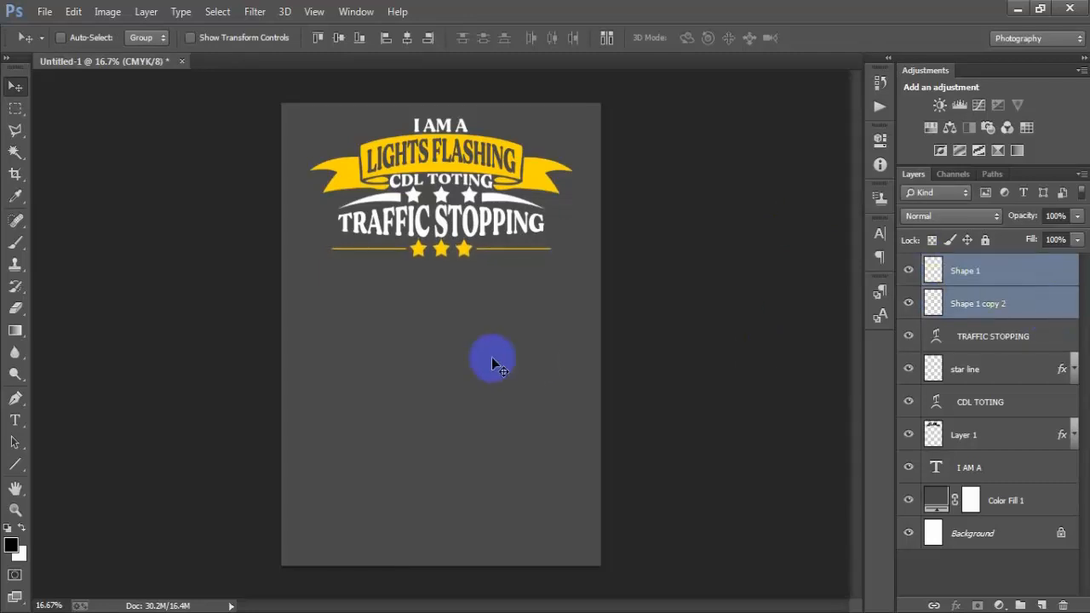
- Add the white text "RAILROAD CROSSING" on a new layer below the star divider
{"action": "left_click", "coordinate": [1040, 605]}
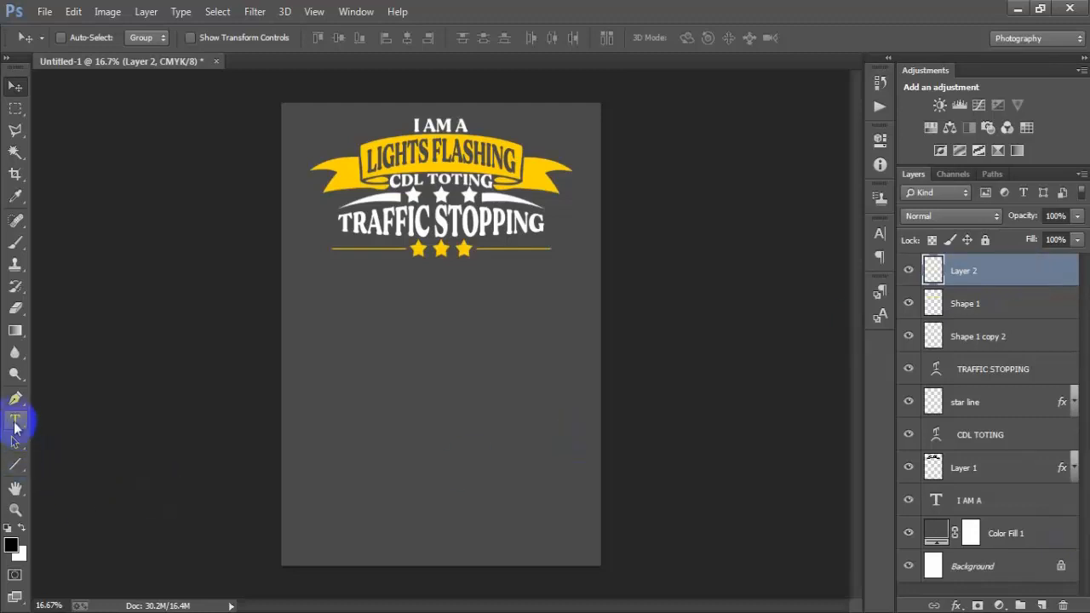
{"action": "left_click", "coordinate": [15, 419]}
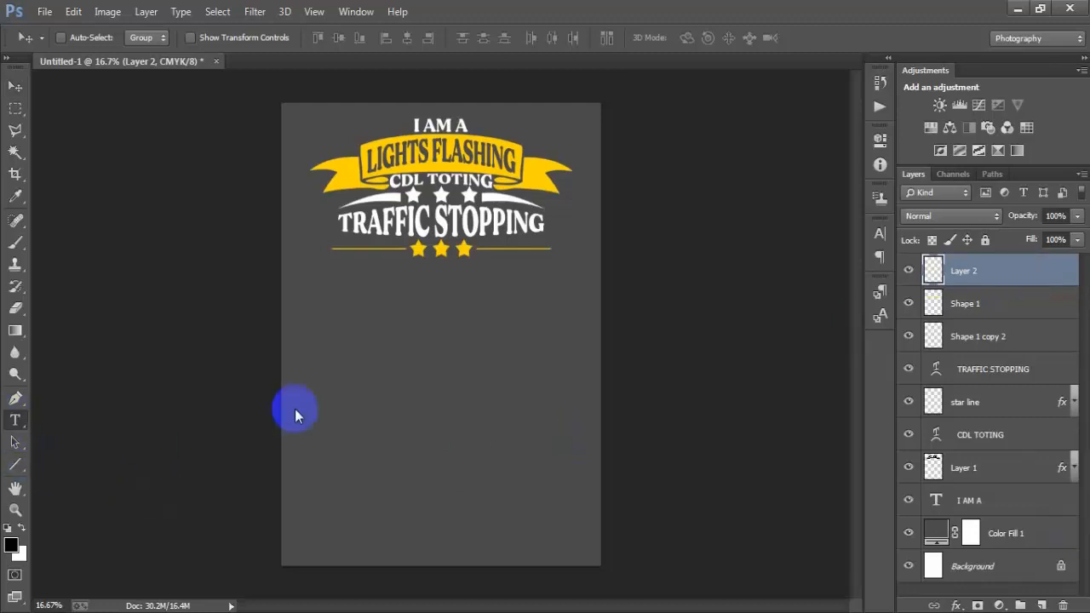
{"action": "left_click", "coordinate": [462, 366]}
{"action": "type", "text": "RAILROAD CROSSING"}
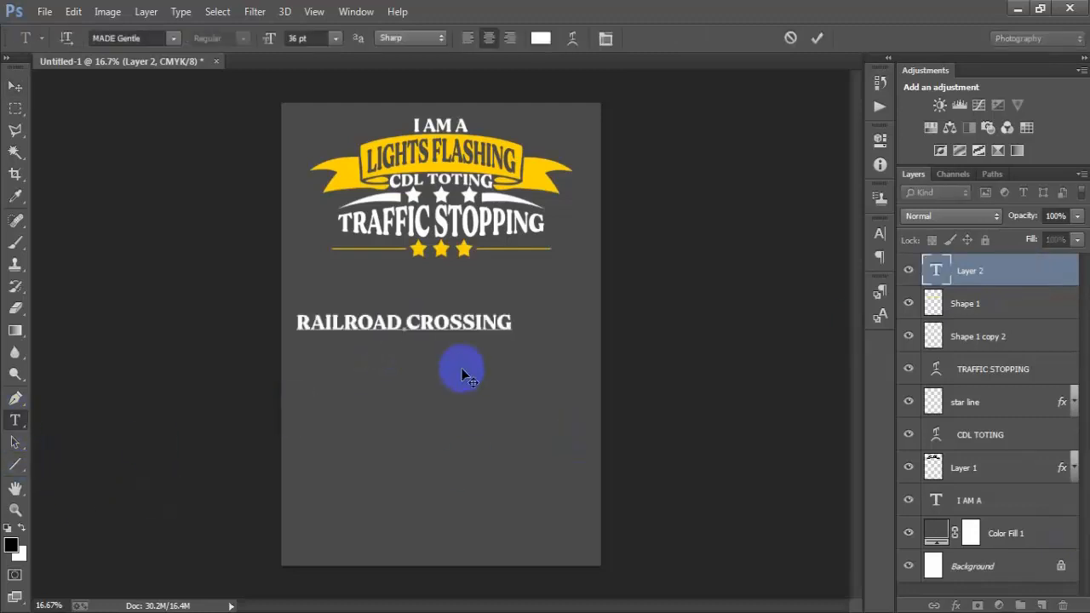
- Move the RAILROAD CROSSING text directly under the star divider and stretch it taller, matching the line's width
{"action": "left_click", "coordinate": [16, 86]}
{"action": "left_click_drag", "start_coordinate": [424, 336], "coordinate": [443, 297]}
{"action": "key", "text": "ctrl+t"}
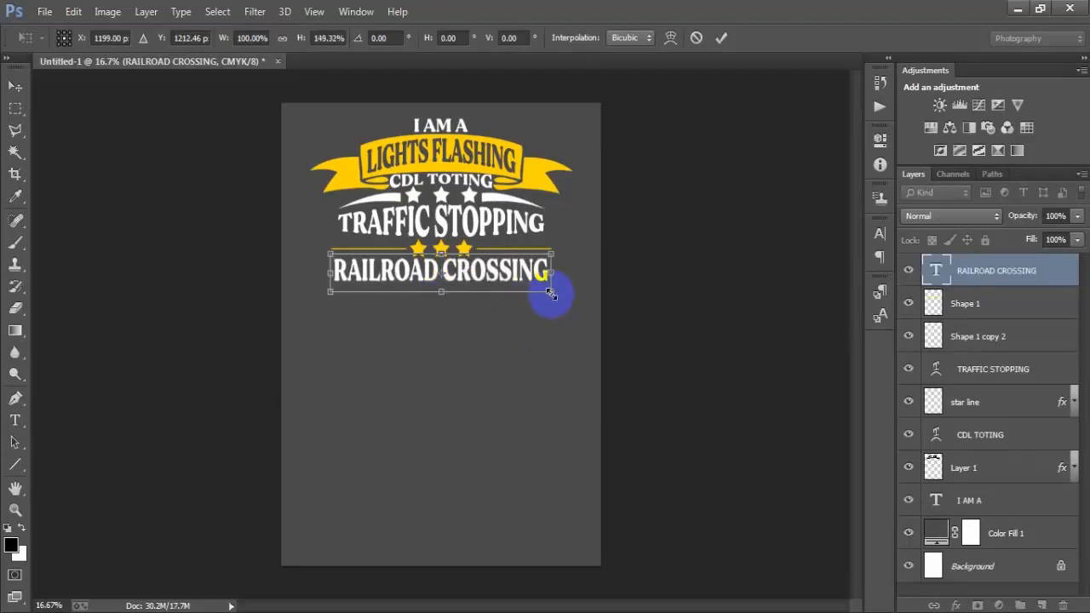
{"action": "left_click_drag", "start_coordinate": [551, 293], "coordinate": [552, 294]}
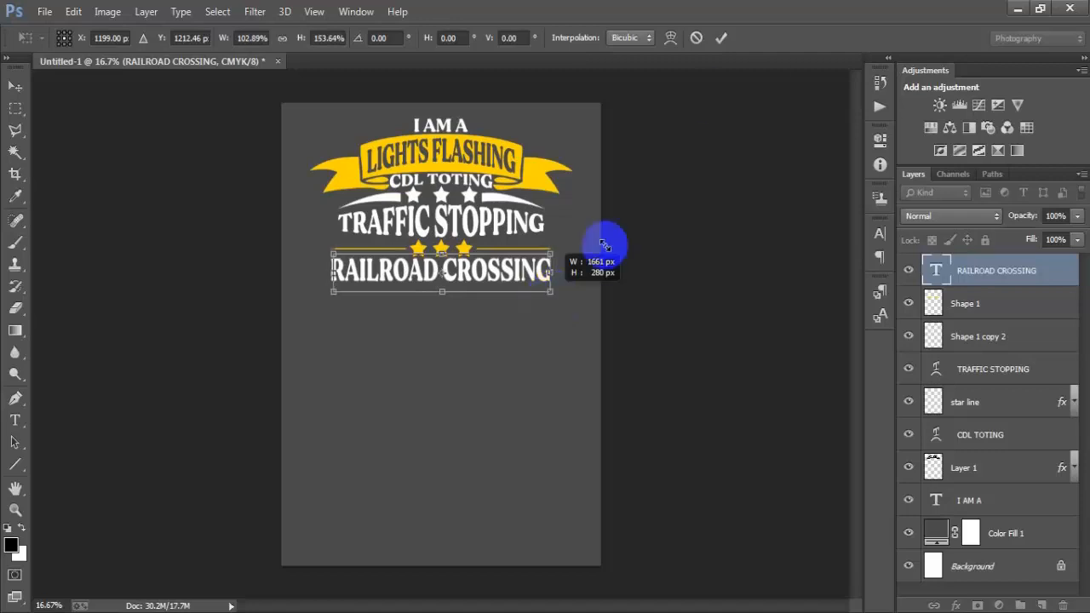
{"action": "left_click", "coordinate": [721, 37]}
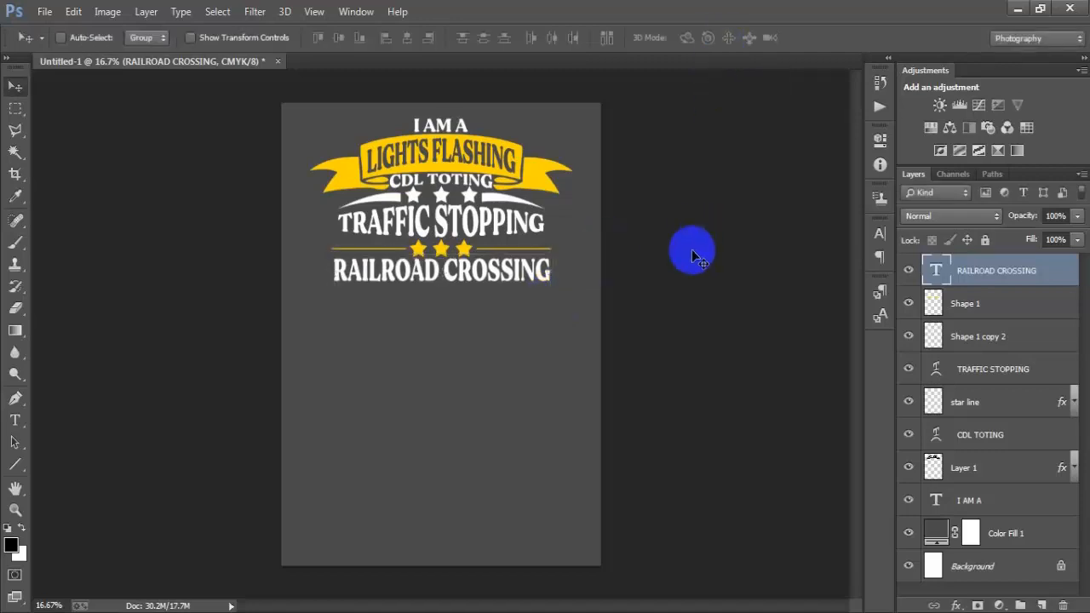
- Widen the RAILROAD CROSSING text slightly and centre it horizontally on the background
{"action": "key", "text": "ctrl+t"}
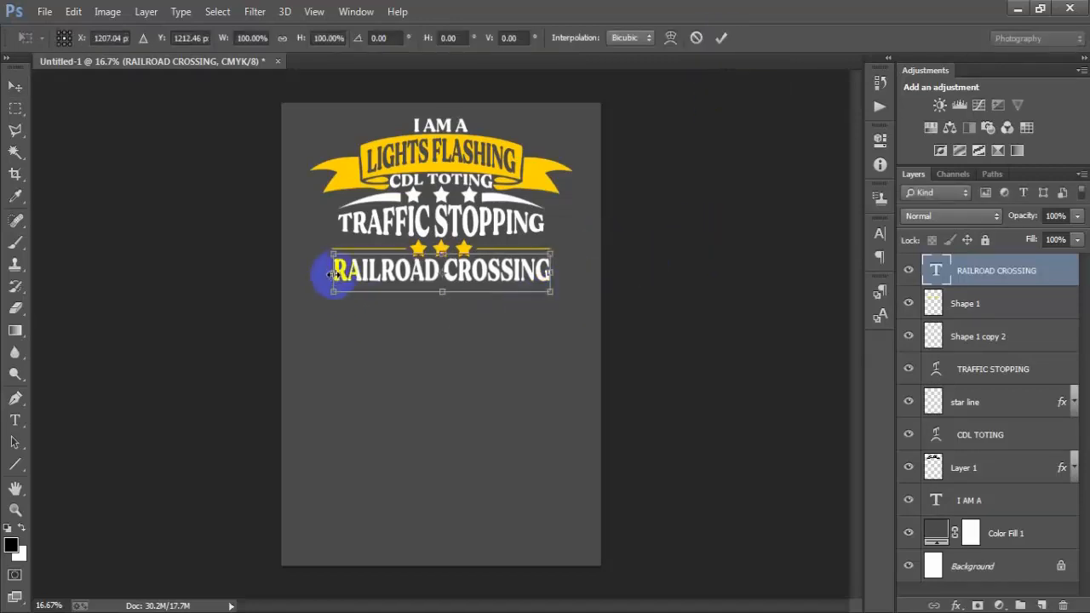
{"action": "left_click_drag", "start_coordinate": [328, 273], "coordinate": [326, 273]}
{"action": "left_click", "coordinate": [720, 37]}
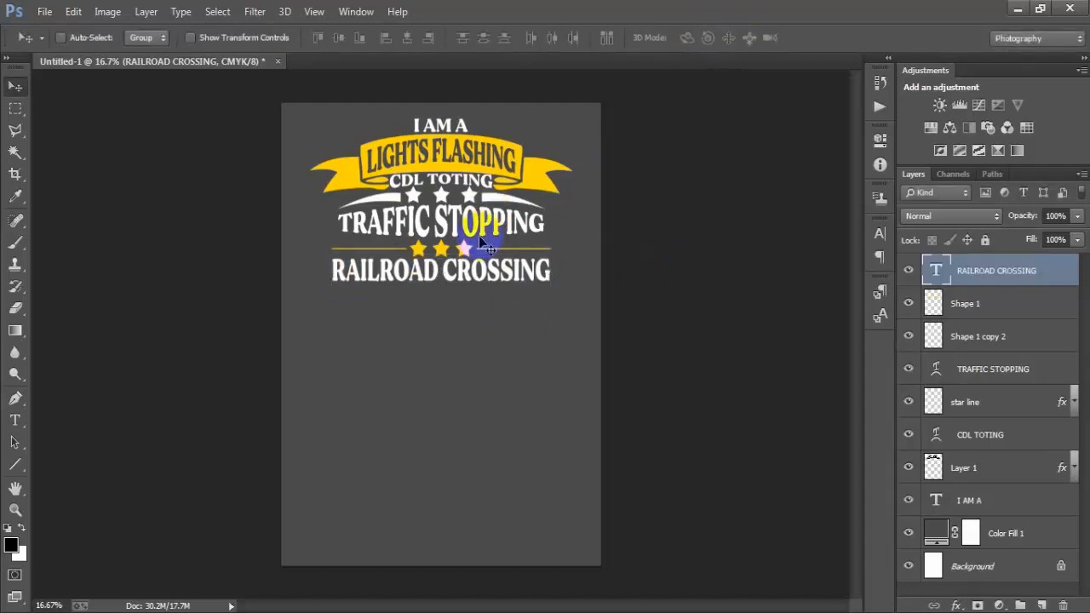
{"action": "left_click", "coordinate": [1004, 567], "text": "ctrl"}
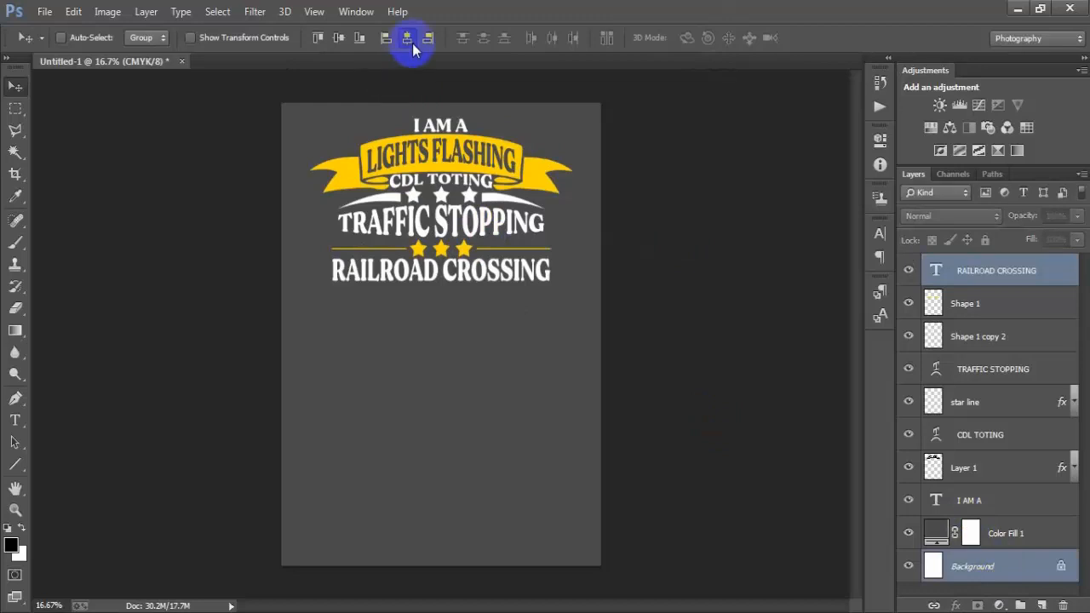
{"action": "left_click", "coordinate": [411, 42]}
- Move all the text, ribbon and star layers up together to the upper edge of the canvas
{"action": "left_click", "coordinate": [996, 273]}
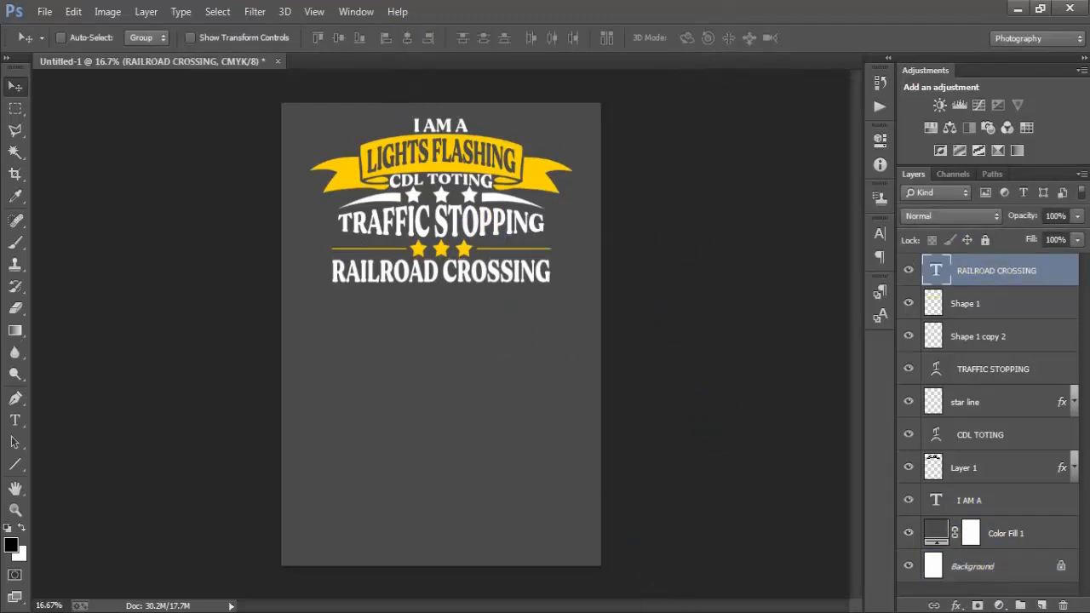
{"action": "left_click", "coordinate": [1028, 500], "text": "shift"}
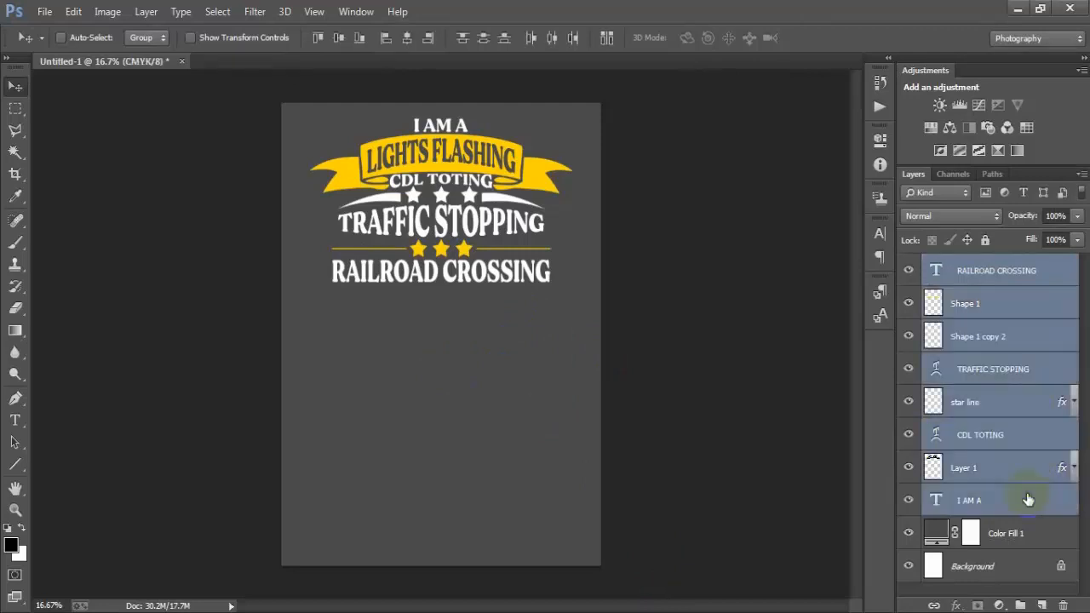
{"action": "key", "text": "shift+Up"}
{"action": "key", "text": "shift+Up"}
{"action": "key", "text": "shift+Up"}
{"action": "key", "text": "shift+Up"}
{"action": "key", "text": "shift+Up"}
{"action": "key", "text": "shift+Up"}
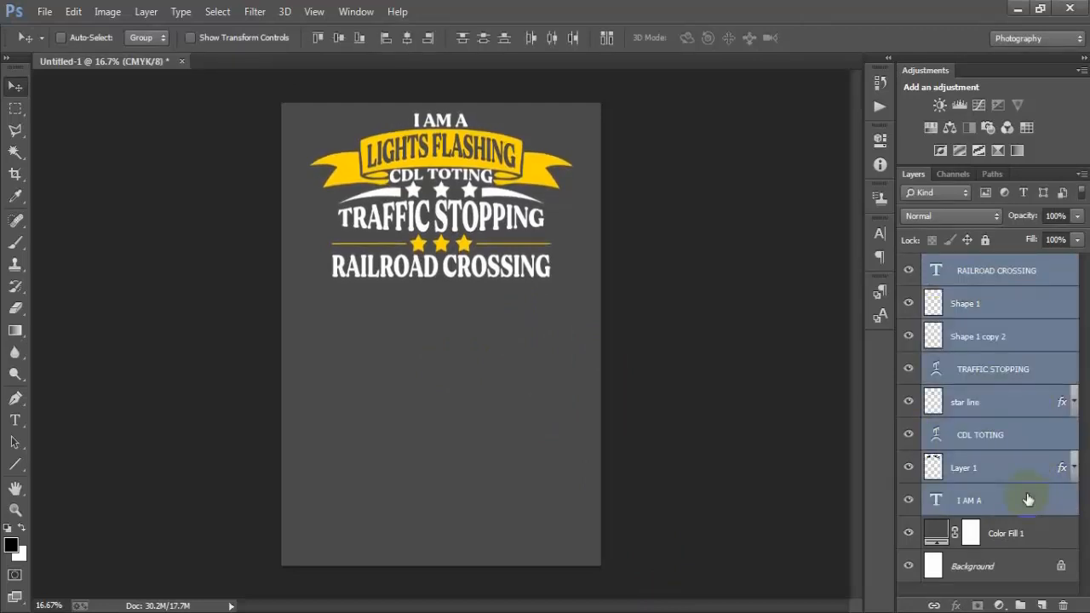
{"action": "key", "text": "shift+Up"}
{"action": "key", "text": "shift+Up"}
{"action": "key", "text": "shift+Up"}
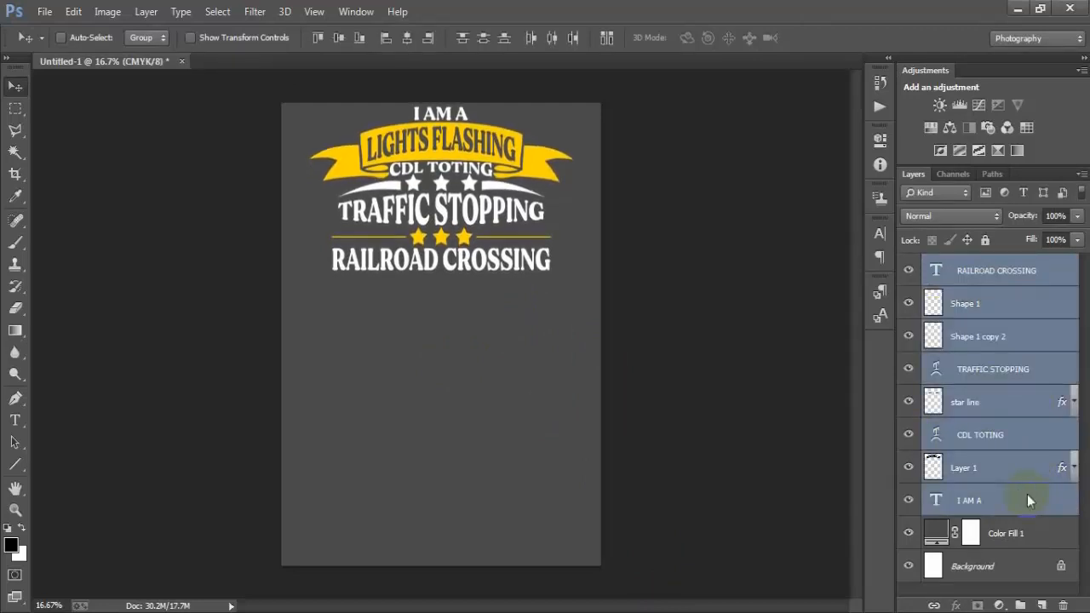
- Open the banner artwork 12414691.eps with the RAILROAD CROSSING layer active, rasterizing it in CMYK Color at a higher resolution
{"action": "left_click", "coordinate": [993, 270]}
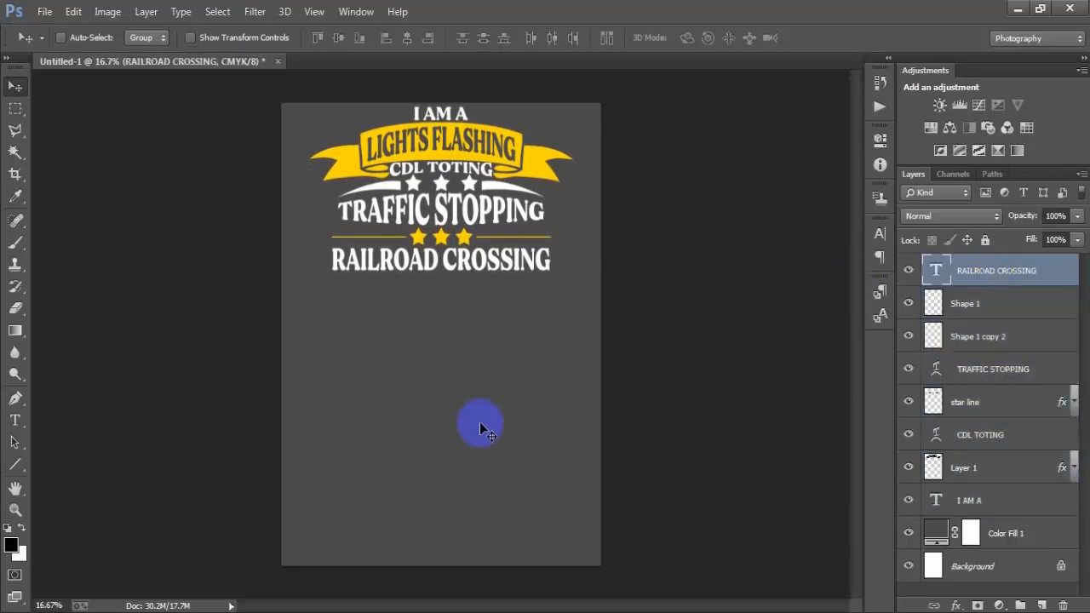
{"action": "left_click", "coordinate": [44, 11]}
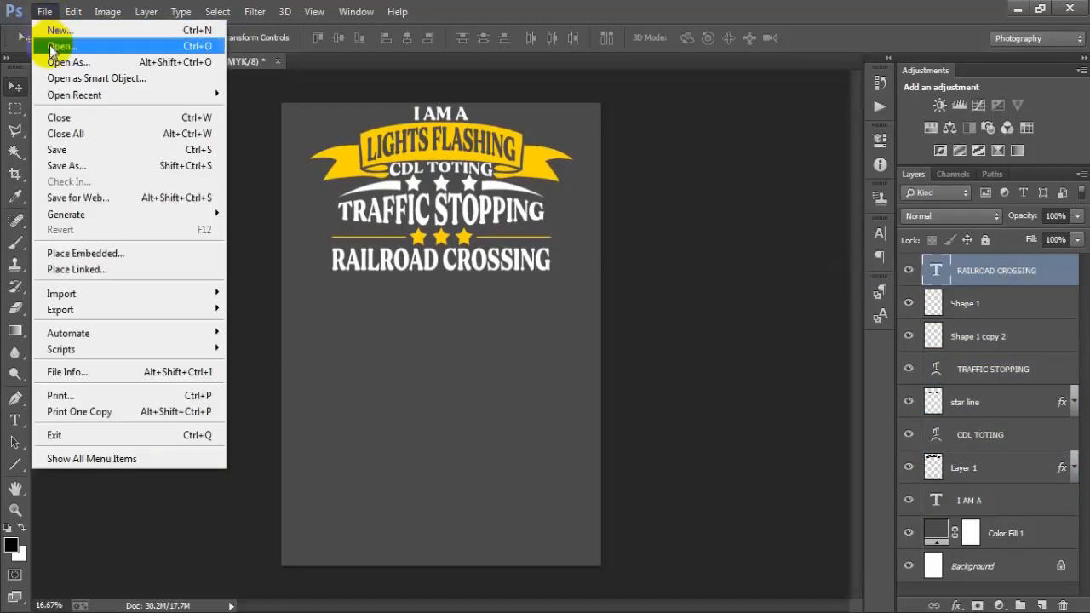
{"action": "left_click", "coordinate": [51, 47]}
{"action": "left_click", "coordinate": [572, 228]}
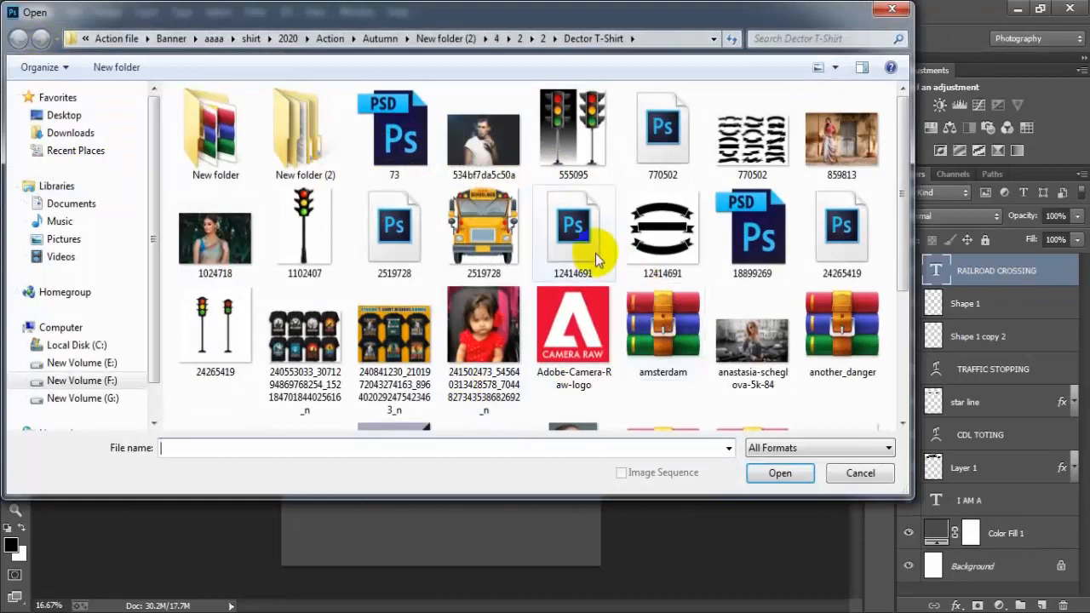
{"action": "left_click", "coordinate": [784, 475]}
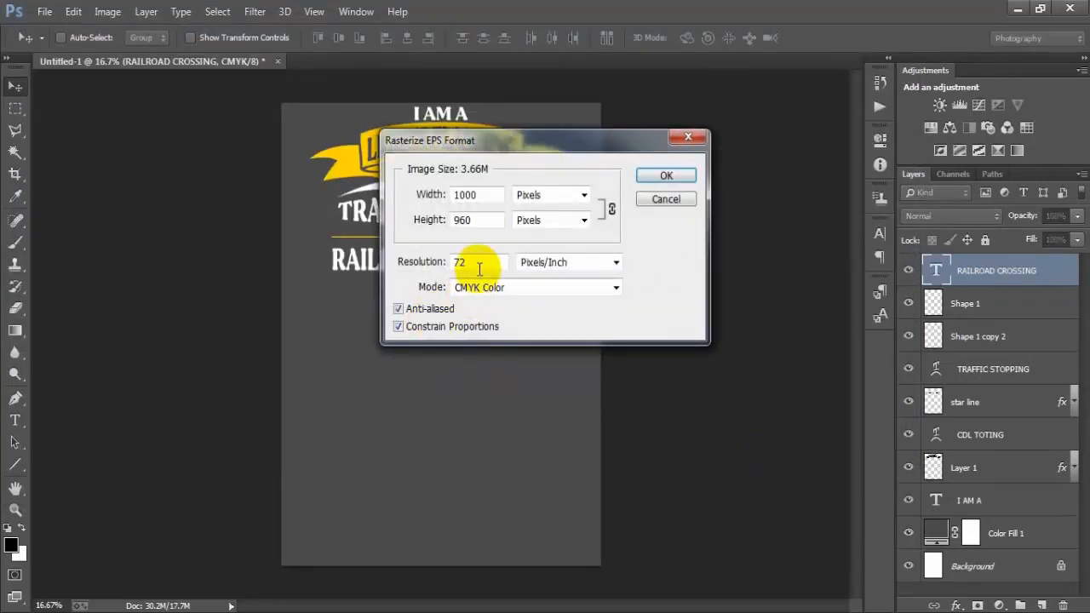
{"action": "left_click_drag", "start_coordinate": [479, 271], "coordinate": [439, 269]}
{"action": "key", "text": "Return"}
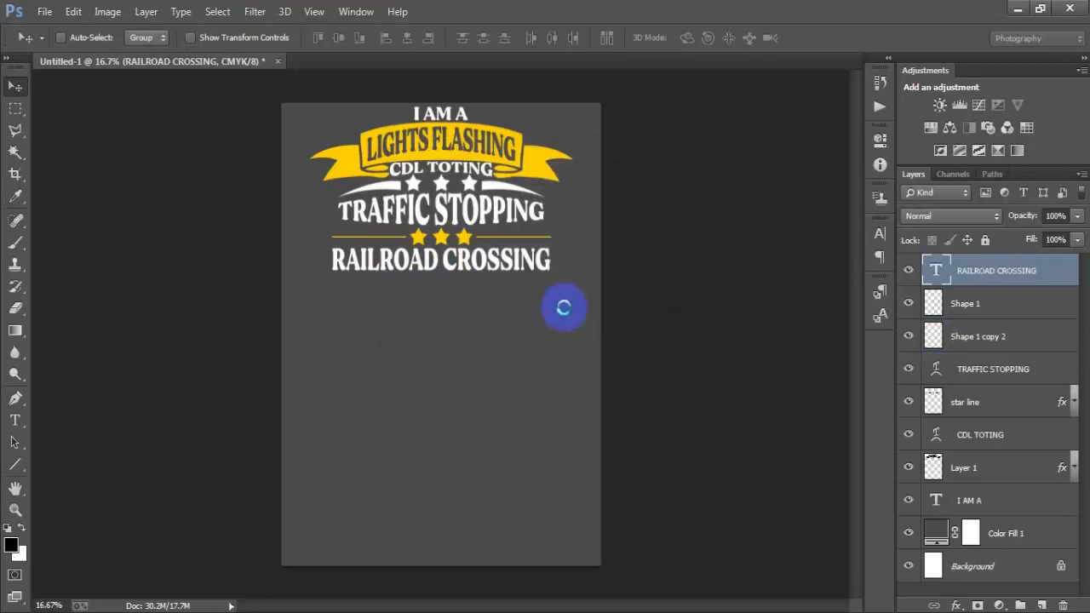
- Dock the banner document and outline its straight middle banner with a Polygonal Lasso selection
{"action": "left_click_drag", "start_coordinate": [460, 78], "coordinate": [468, 65]}
{"action": "left_click", "coordinate": [15, 132]}
{"action": "left_click", "coordinate": [239, 386]}
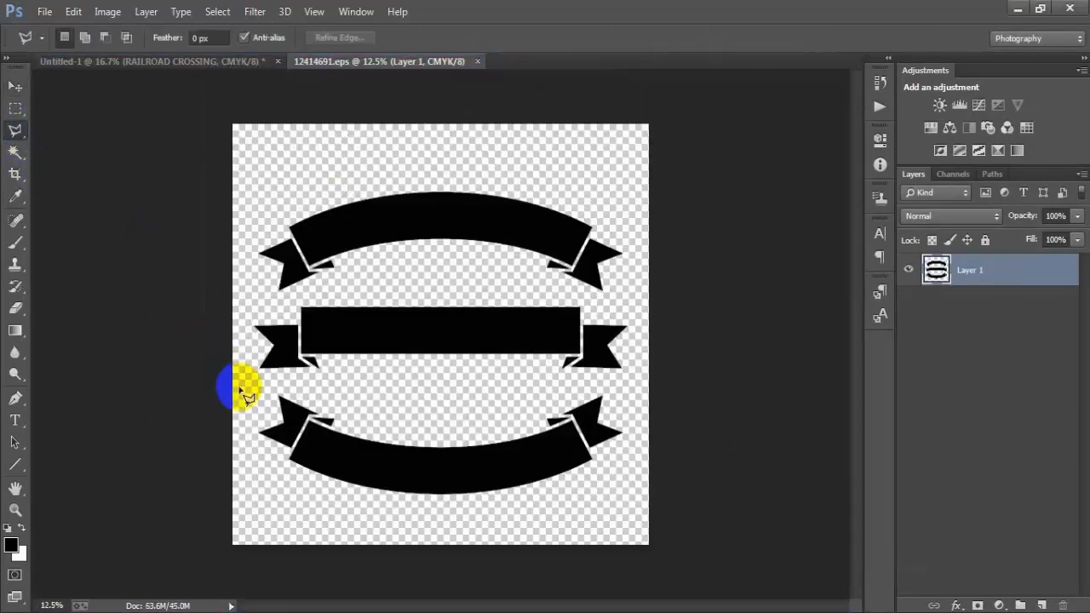
{"action": "left_click", "coordinate": [725, 383]}
{"action": "left_click", "coordinate": [712, 313]}
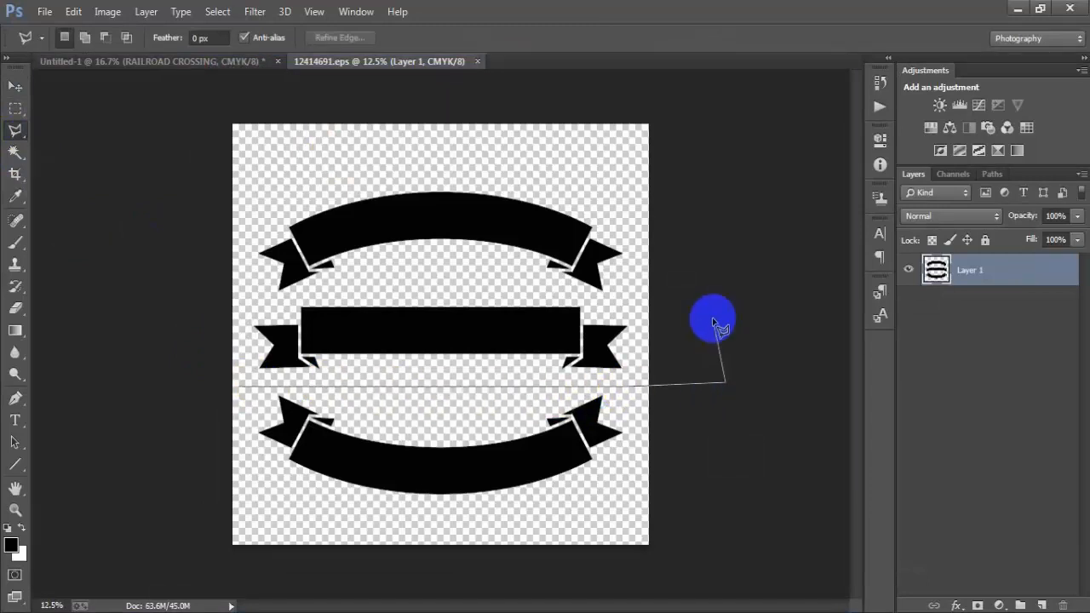
{"action": "left_click", "coordinate": [513, 297]}
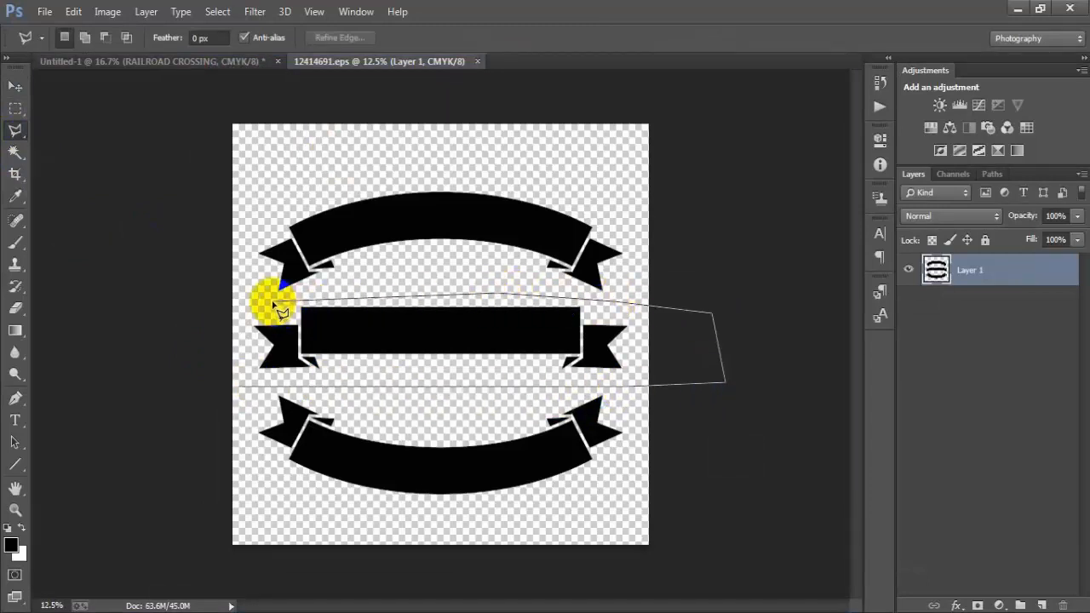
{"action": "left_click", "coordinate": [222, 302]}
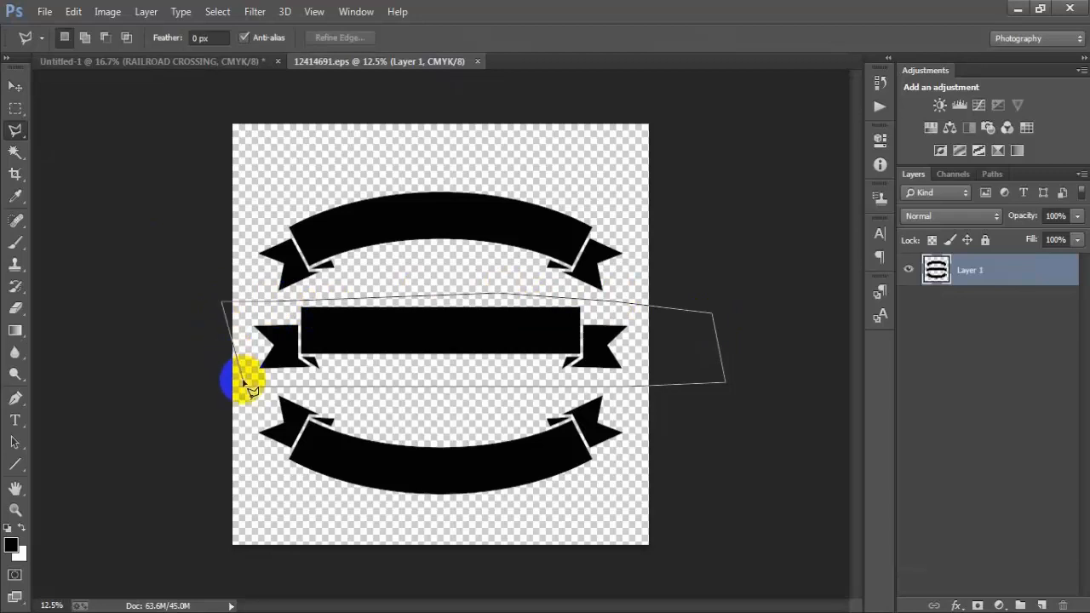
{"action": "left_click", "coordinate": [241, 389]}
- Copy the selected straight banner into the T-shirt design and close 12414691.eps without saving
{"action": "left_click", "coordinate": [15, 86]}
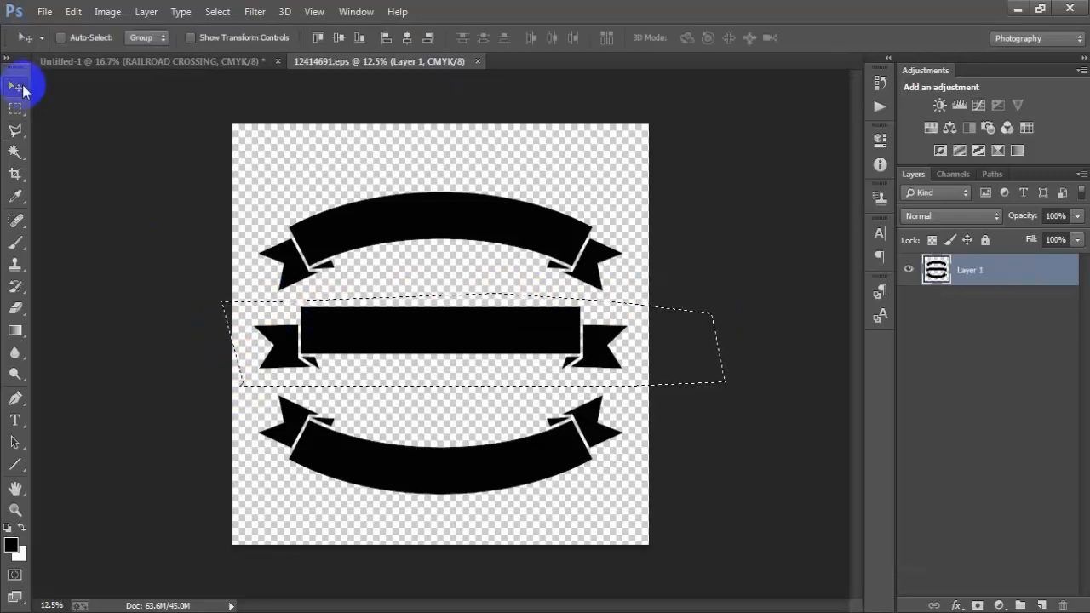
{"action": "mouse_move", "coordinate": [377, 324]}
{"action": "left_mouse_down"}
{"action": "mouse_move", "coordinate": [189, 138]}
{"action": "mouse_move", "coordinate": [153, 66]}
{"action": "mouse_move", "coordinate": [406, 371]}
{"action": "left_mouse_up"}
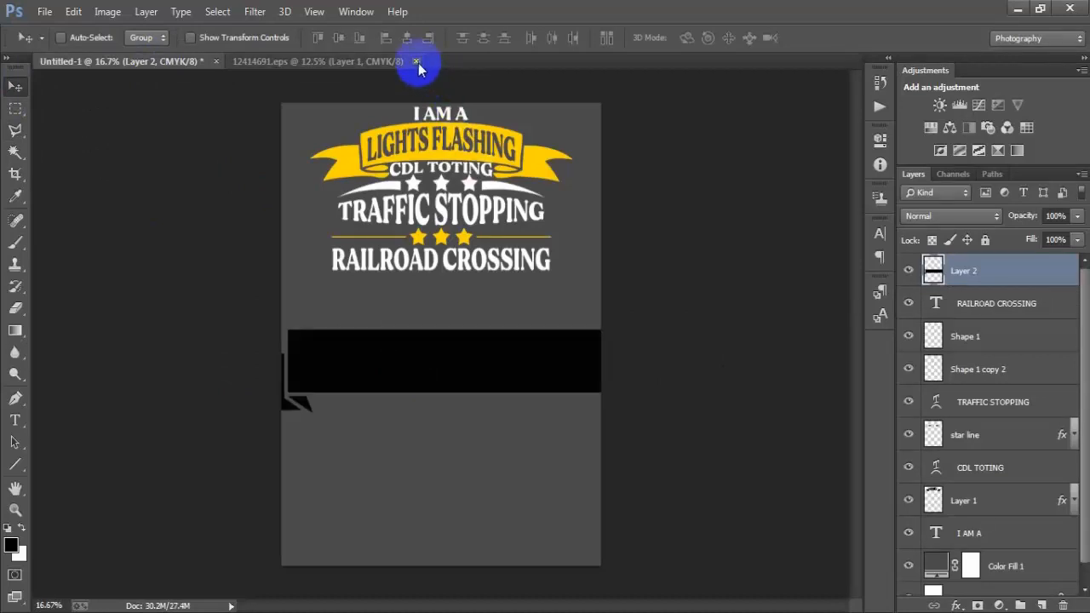
{"action": "left_click", "coordinate": [417, 62]}
{"action": "left_click", "coordinate": [552, 248]}
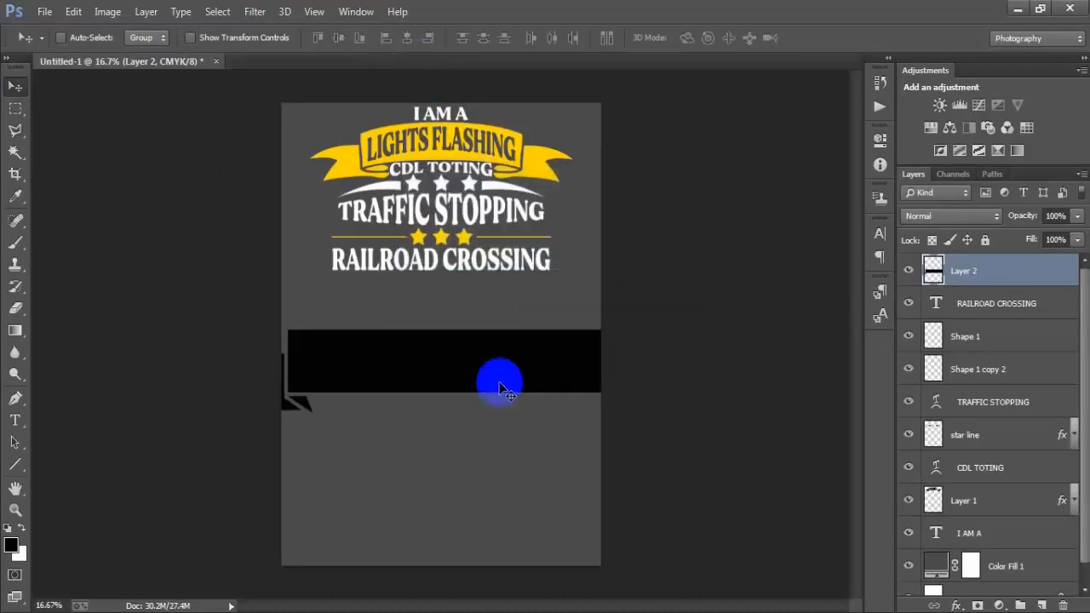
- Scale the black banner to about 55% width and 67% height and place it in the lower part of the canvas
{"action": "key", "text": "ctrl+t"}
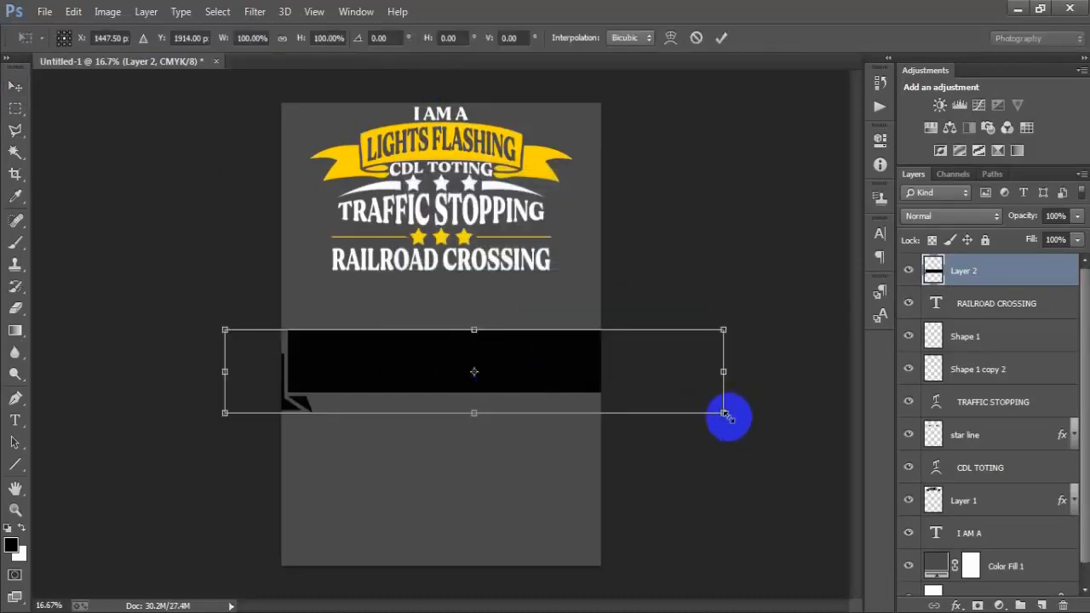
{"action": "left_click_drag", "start_coordinate": [723, 413], "coordinate": [579, 468]}
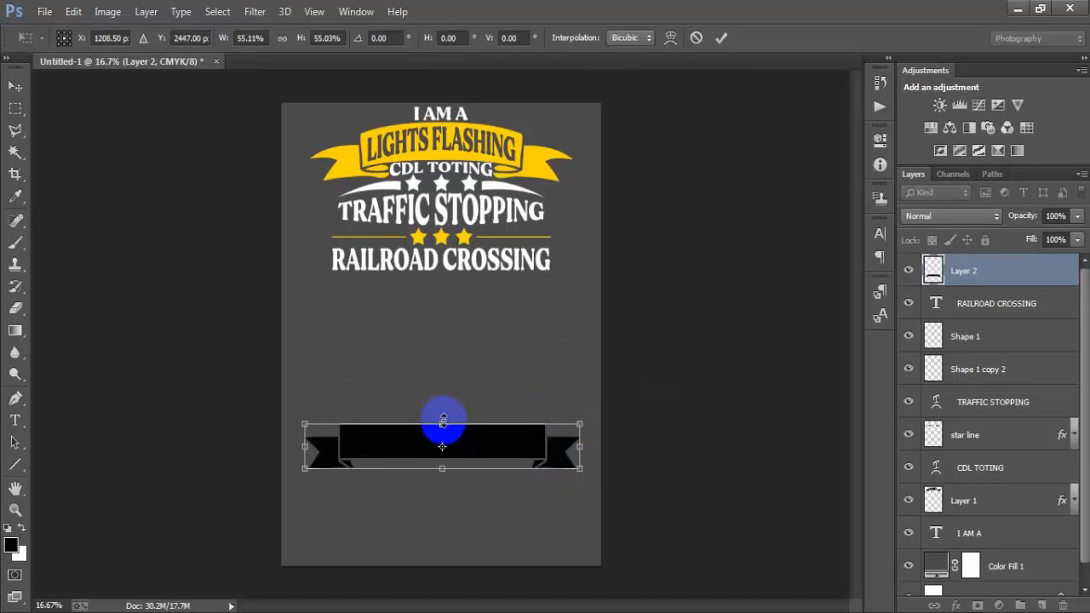
{"action": "left_click_drag", "start_coordinate": [440, 417], "coordinate": [442, 412]}
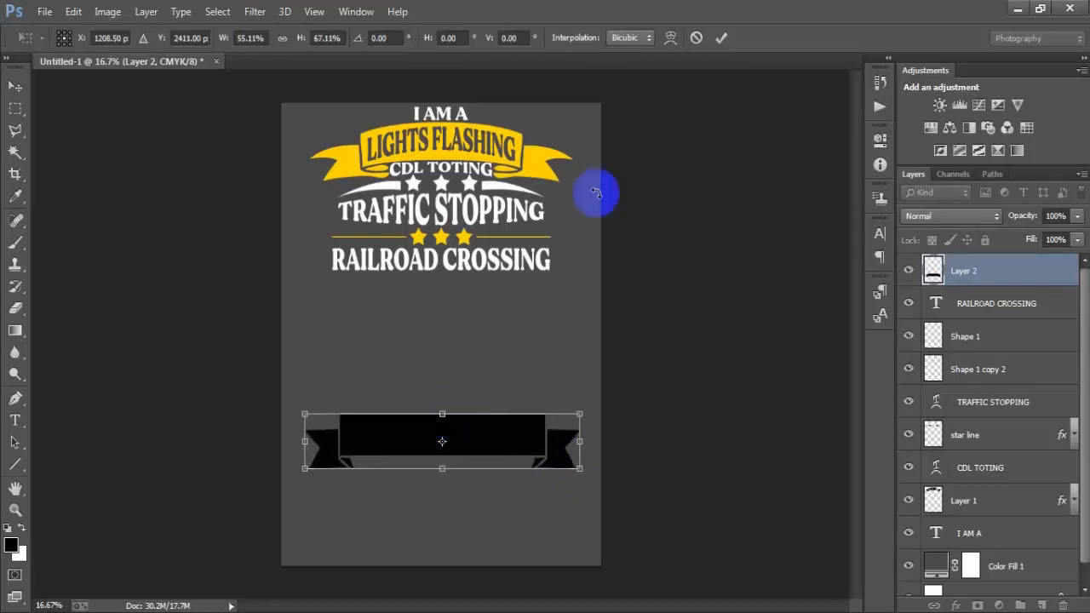
{"action": "left_click", "coordinate": [720, 38]}
- With rulers shown, place a vertical guide at the yellow ribbon's left tip and narrow the black banner's left side to it
{"action": "left_click", "coordinate": [311, 13]}
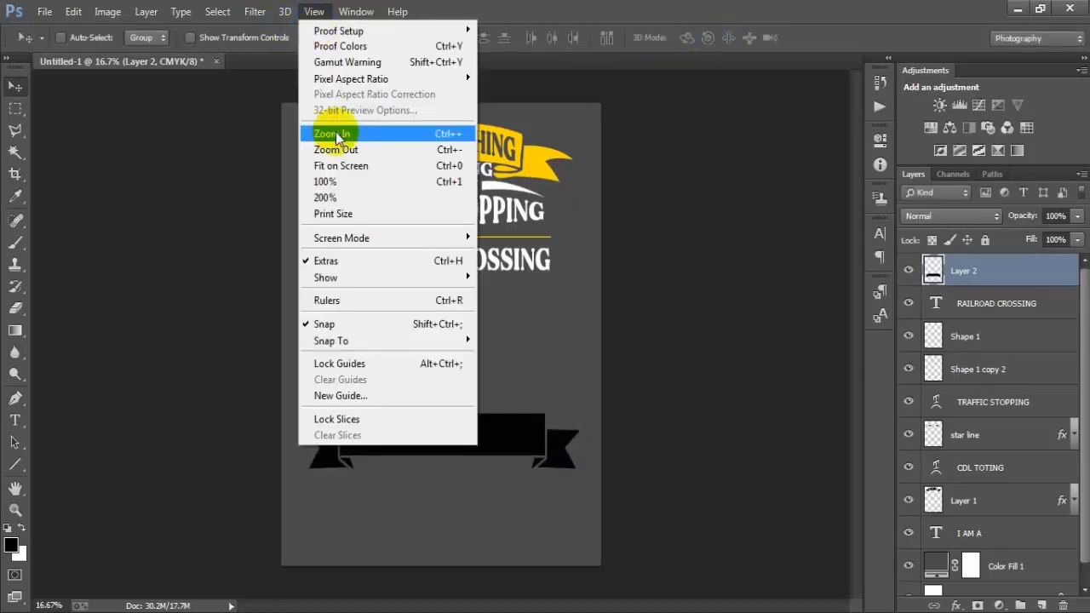
{"action": "left_click", "coordinate": [362, 306]}
{"action": "left_click_drag", "start_coordinate": [37, 389], "coordinate": [318, 397]}
{"action": "key", "text": "ctrl+t"}
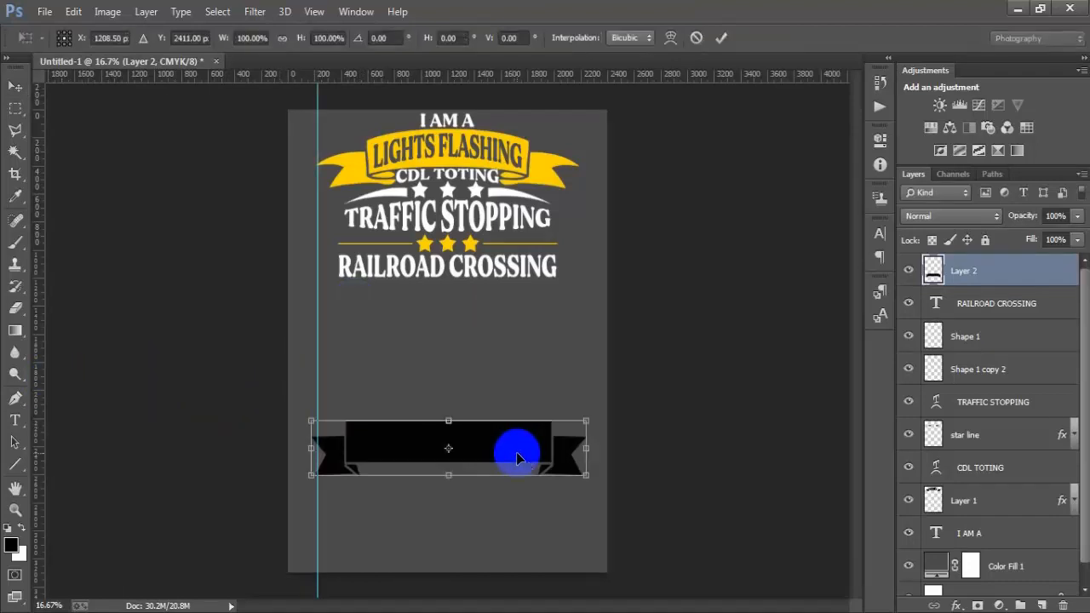
{"action": "left_click_drag", "start_coordinate": [311, 446], "coordinate": [315, 448]}
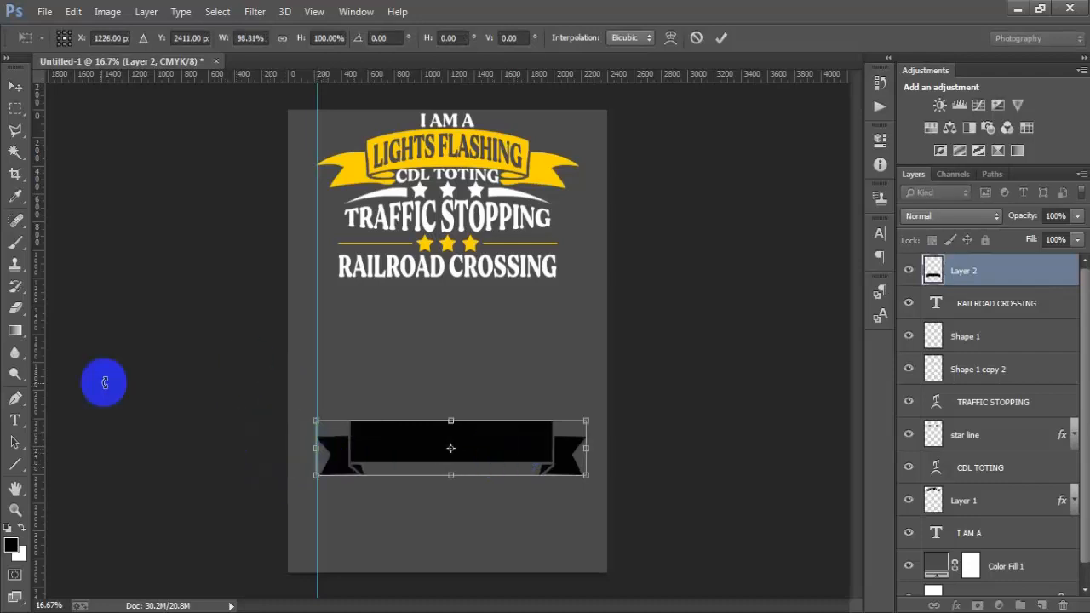
- Place a second vertical guide at the yellow ribbon's right tip and apply the pending banner transform
{"action": "left_click_drag", "start_coordinate": [40, 406], "coordinate": [586, 418]}
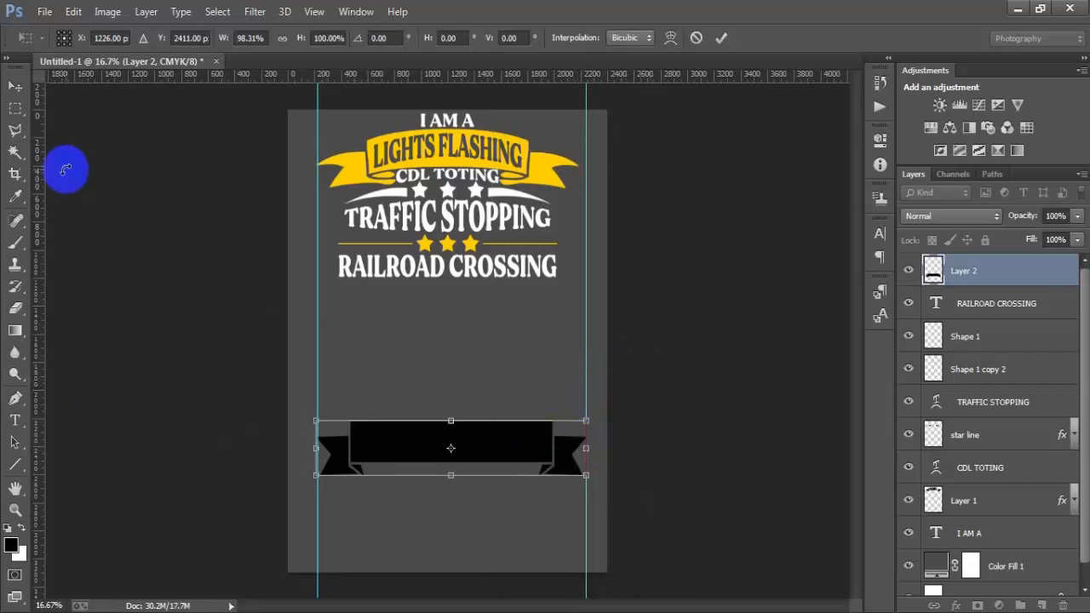
{"action": "left_click", "coordinate": [14, 86]}
{"action": "left_click", "coordinate": [488, 248]}
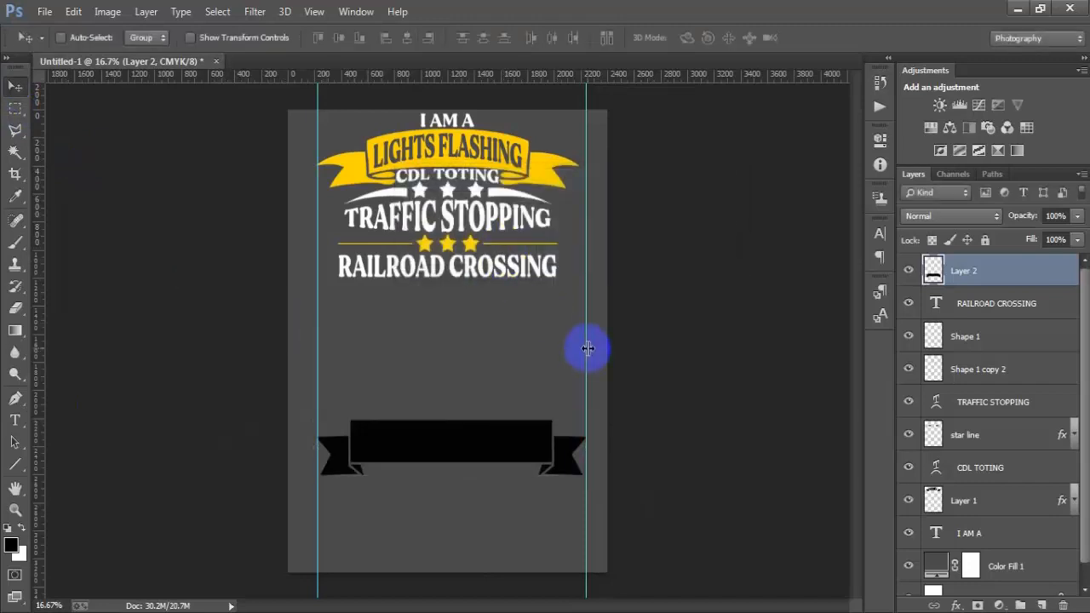
{"action": "left_click_drag", "start_coordinate": [588, 349], "coordinate": [579, 346]}
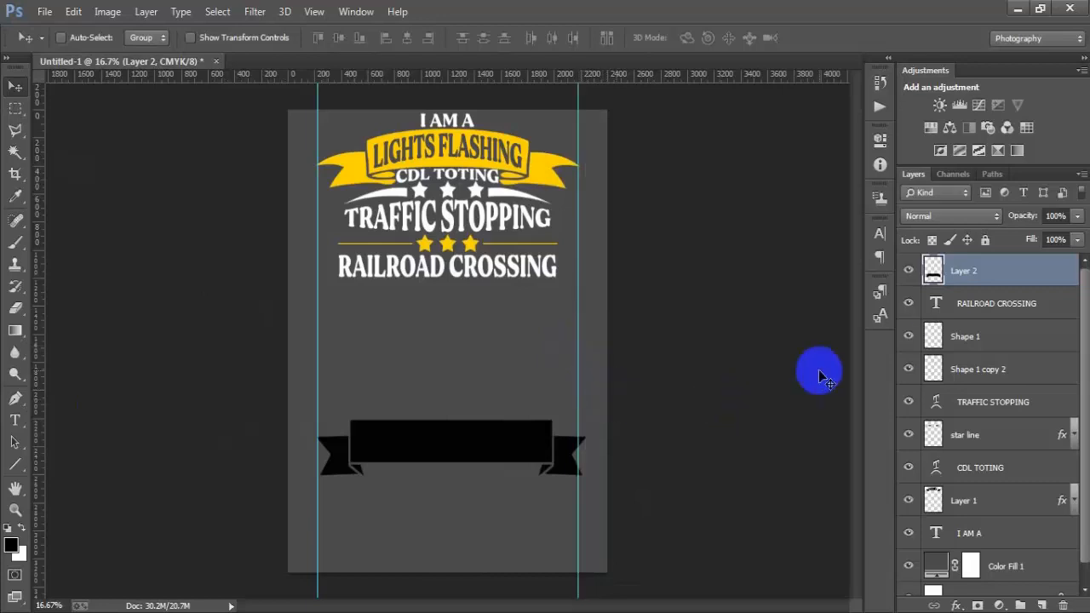
- Narrow the banner's right side to the second guide, at about 97.4% width, and hide the guides and rulers
{"action": "key", "text": "ctrl+t"}
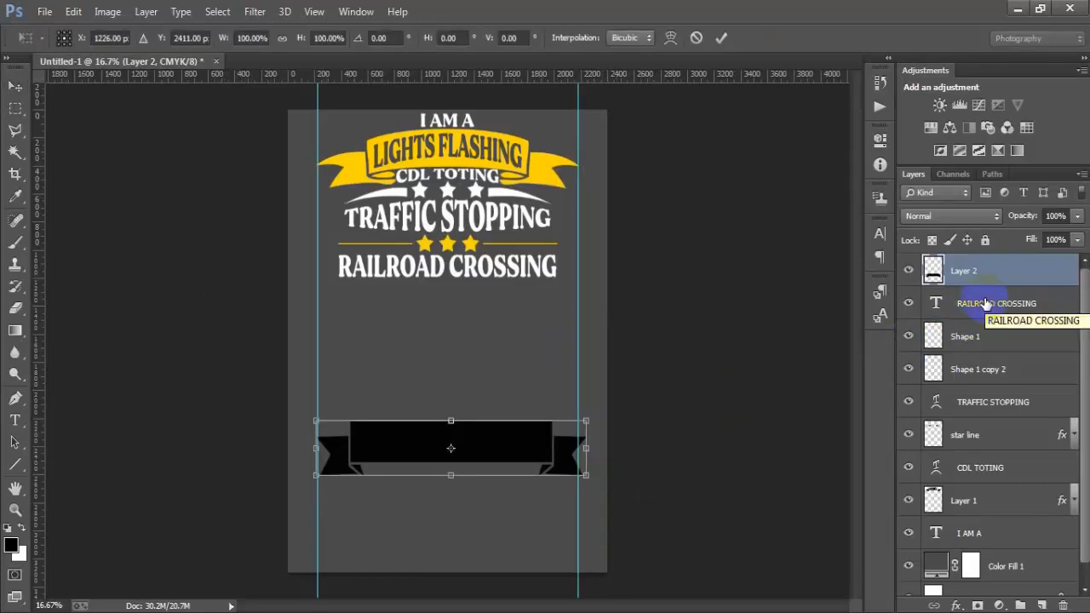
{"action": "left_click_drag", "start_coordinate": [589, 451], "coordinate": [584, 449]}
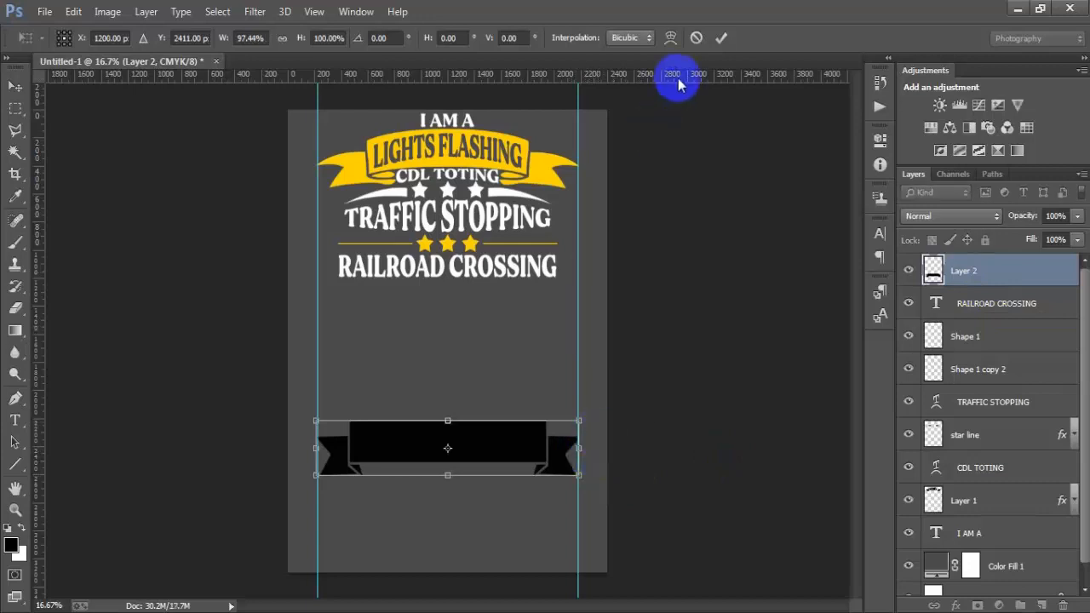
{"action": "left_click", "coordinate": [722, 38]}
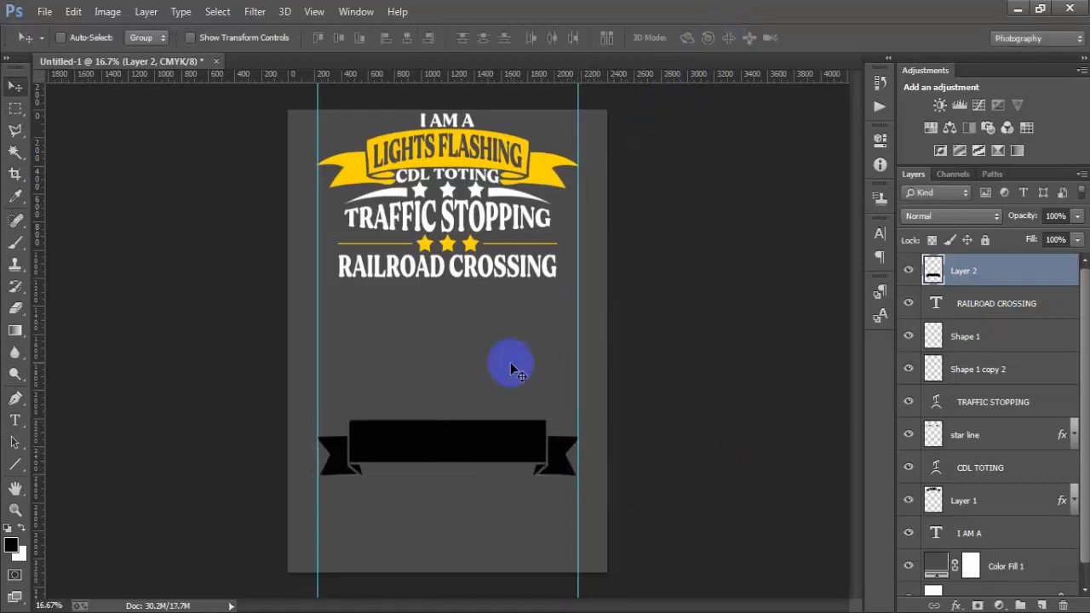
{"action": "key", "text": "ctrl+semicolon"}
{"action": "key", "text": "ctrl+r"}
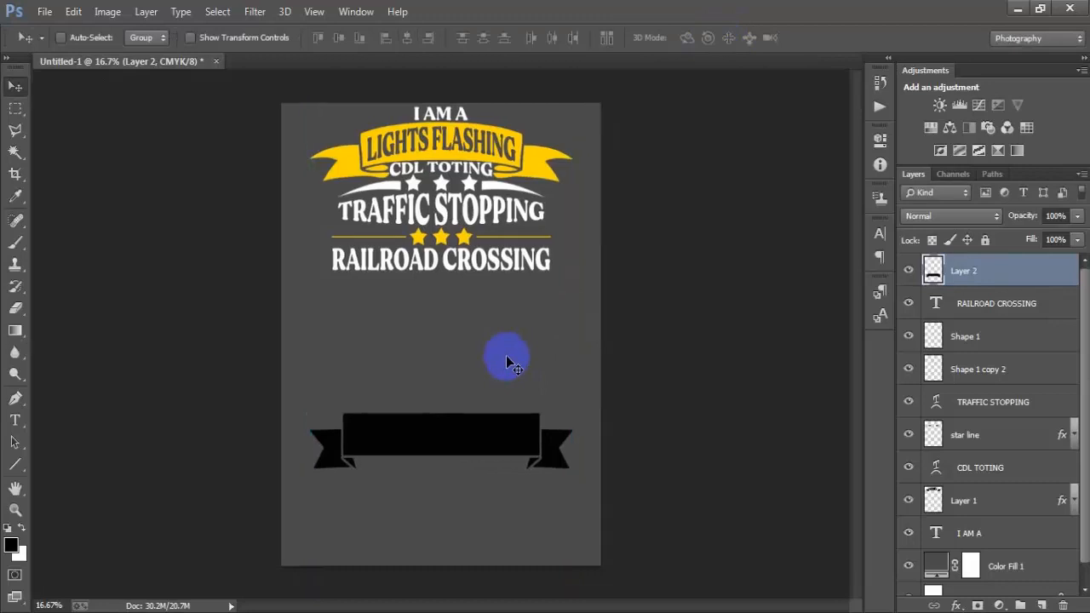
- Give the black banner a Color Overlay in the yellow sampled from the upper ribbon, #fed401
{"action": "double_click", "coordinate": [1018, 282]}
{"action": "left_click", "coordinate": [532, 275]}
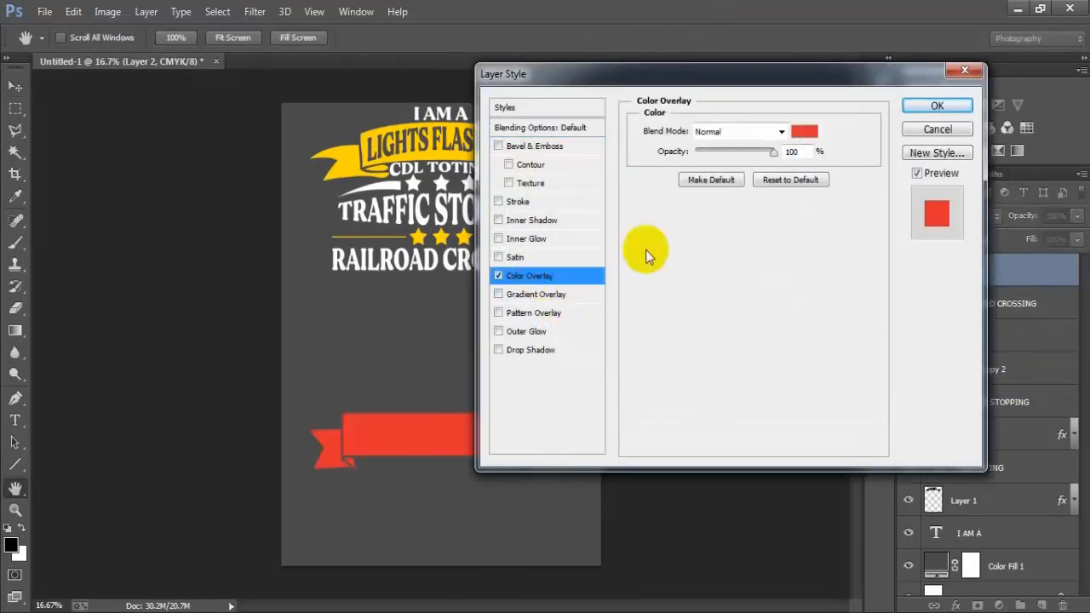
{"action": "left_click", "coordinate": [807, 136]}
{"action": "left_click", "coordinate": [353, 158]}
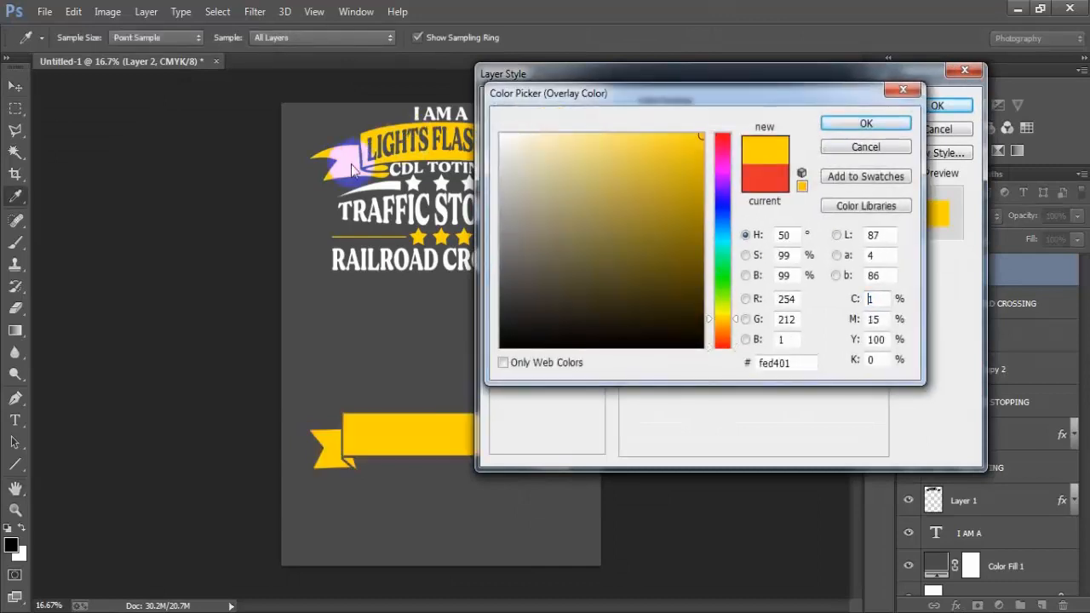
{"action": "left_click", "coordinate": [847, 124]}
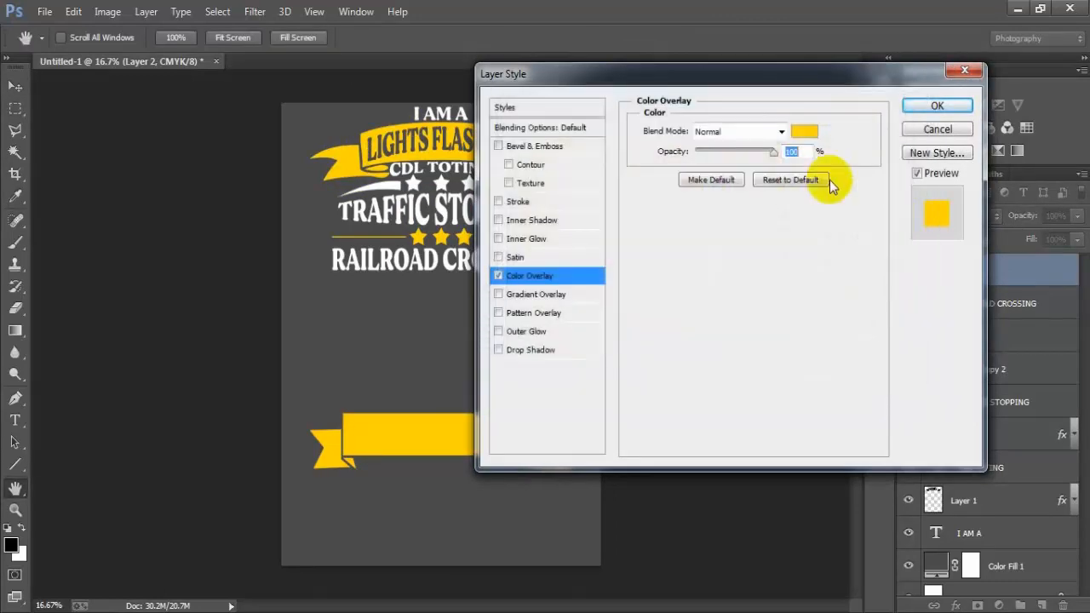
{"action": "left_click", "coordinate": [937, 106]}
- Add the white text "SAFETY FIRST THINKING" above the banner layer and move it onto the yellow banner
{"action": "left_click", "coordinate": [1072, 270]}
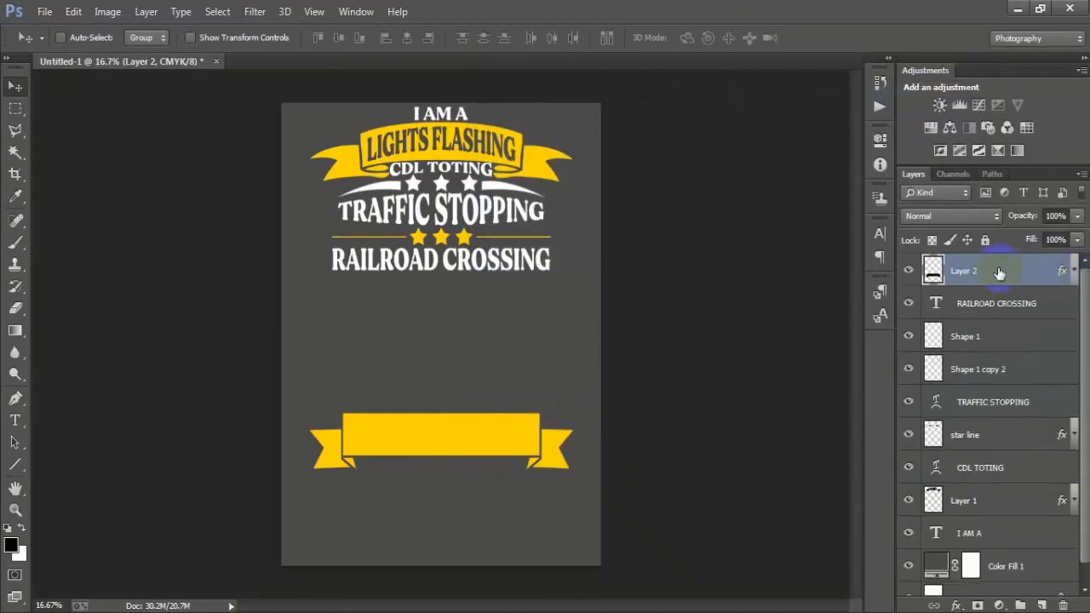
{"action": "left_click", "coordinate": [1040, 605]}
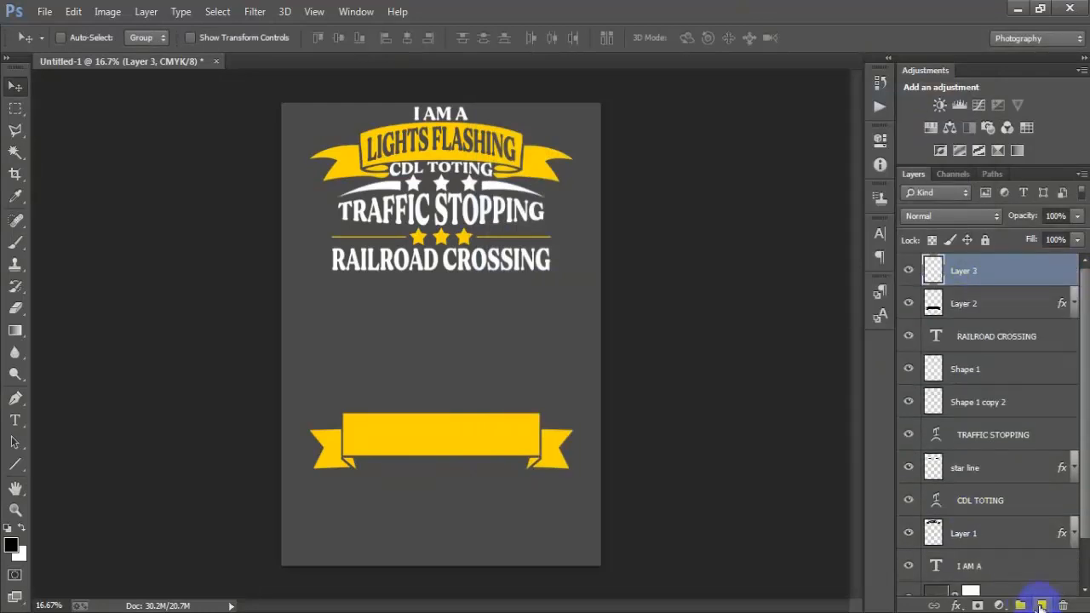
{"action": "left_click", "coordinate": [14, 420]}
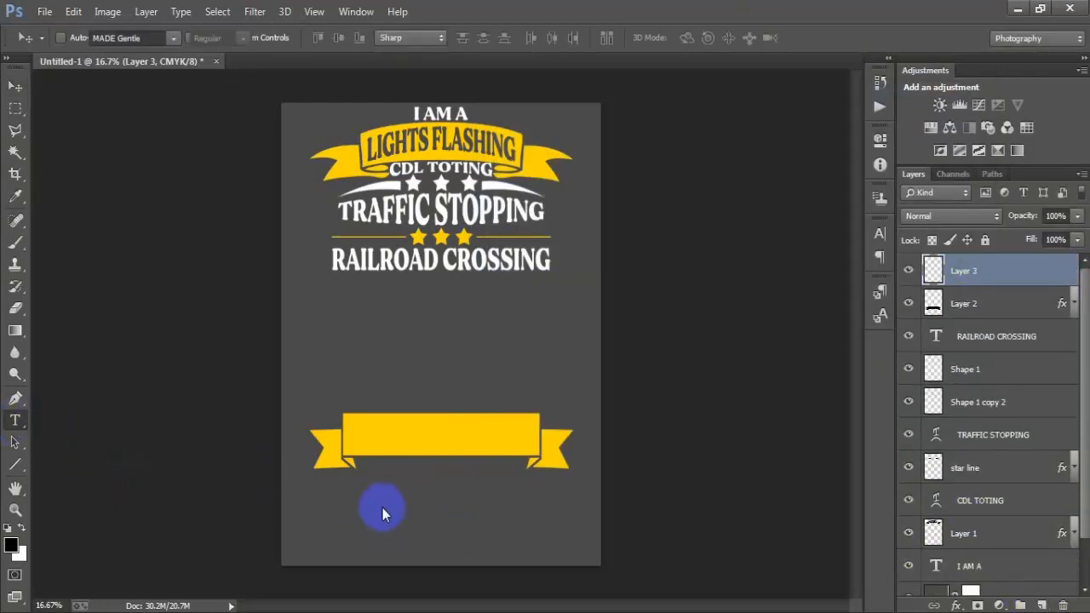
{"action": "left_click", "coordinate": [482, 401]}
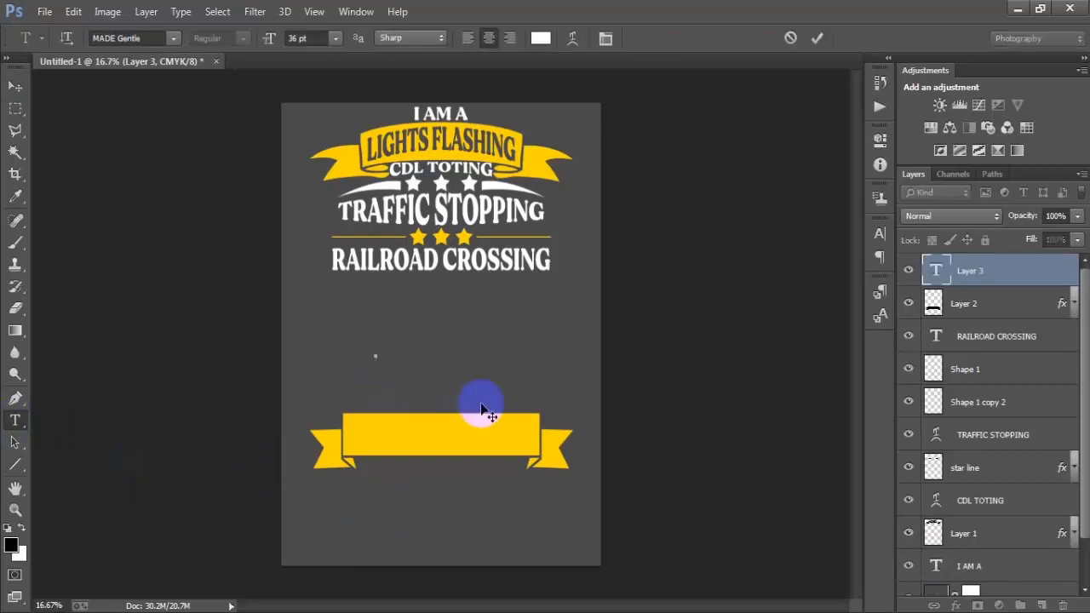
{"action": "type", "text": "SAFETY FIRST THINKING"}
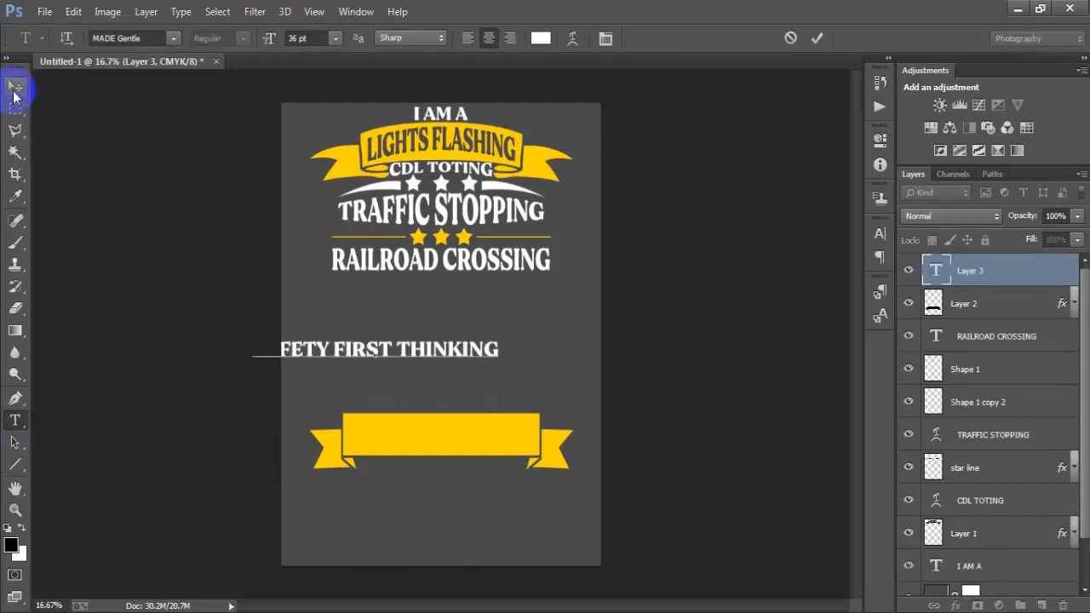
{"action": "left_click", "coordinate": [15, 86]}
{"action": "left_click_drag", "start_coordinate": [455, 372], "coordinate": [510, 446]}
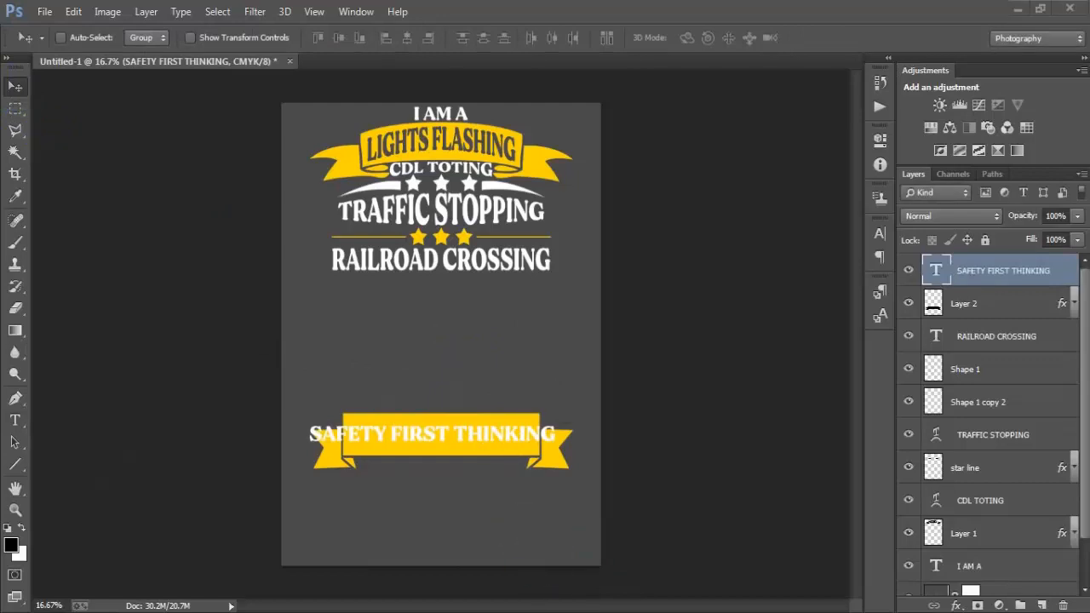
- Scale down the SAFETY FIRST THINKING text to fit inside the banner's width and centre it there
{"action": "left_click", "coordinate": [458, 436]}
{"action": "key", "text": "ctrl+t"}
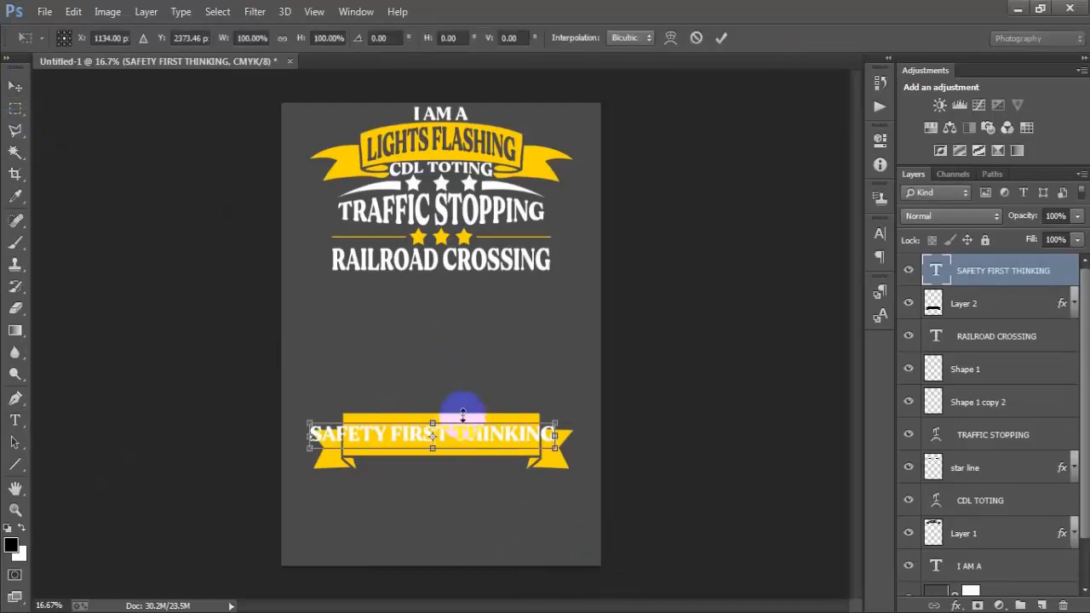
{"action": "left_click_drag", "start_coordinate": [554, 447], "coordinate": [509, 440]}
{"action": "key", "text": "Return"}
- Stretch the SAFETY FIRST THINKING text vertically so it nearly fills the banner's height
{"action": "key", "text": "ctrl+t"}
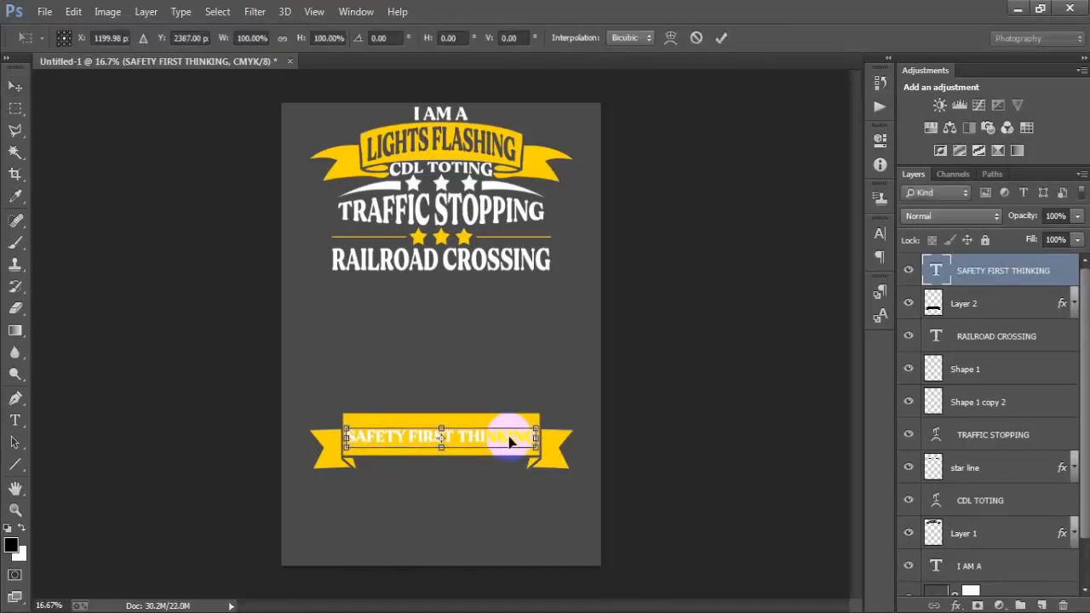
{"action": "left_click_drag", "start_coordinate": [440, 427], "coordinate": [441, 414]}
{"action": "left_click", "coordinate": [721, 40]}
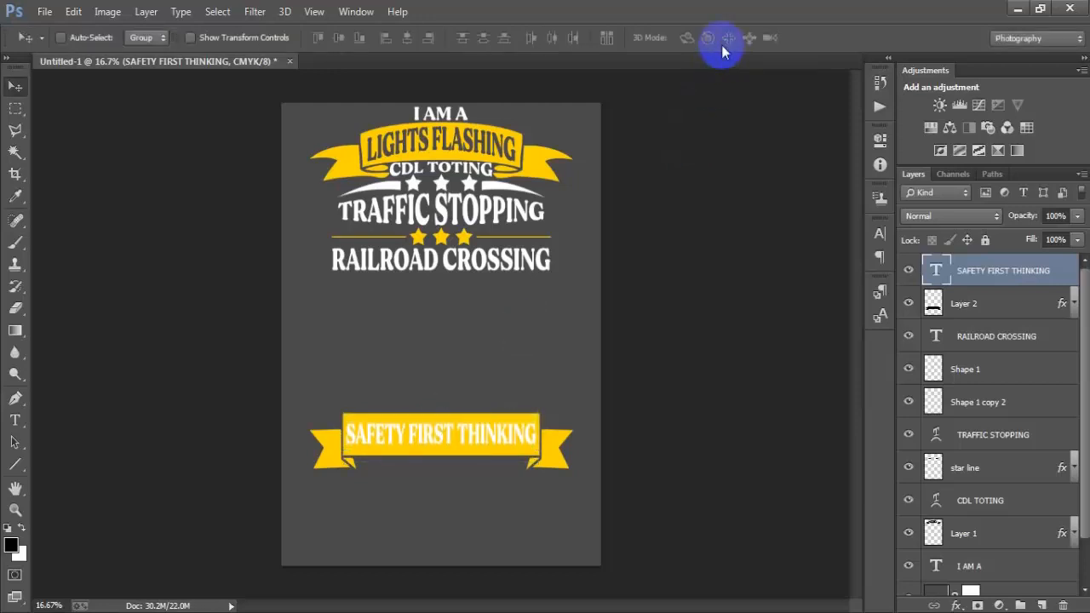
{"action": "key", "text": "ctrl+t"}
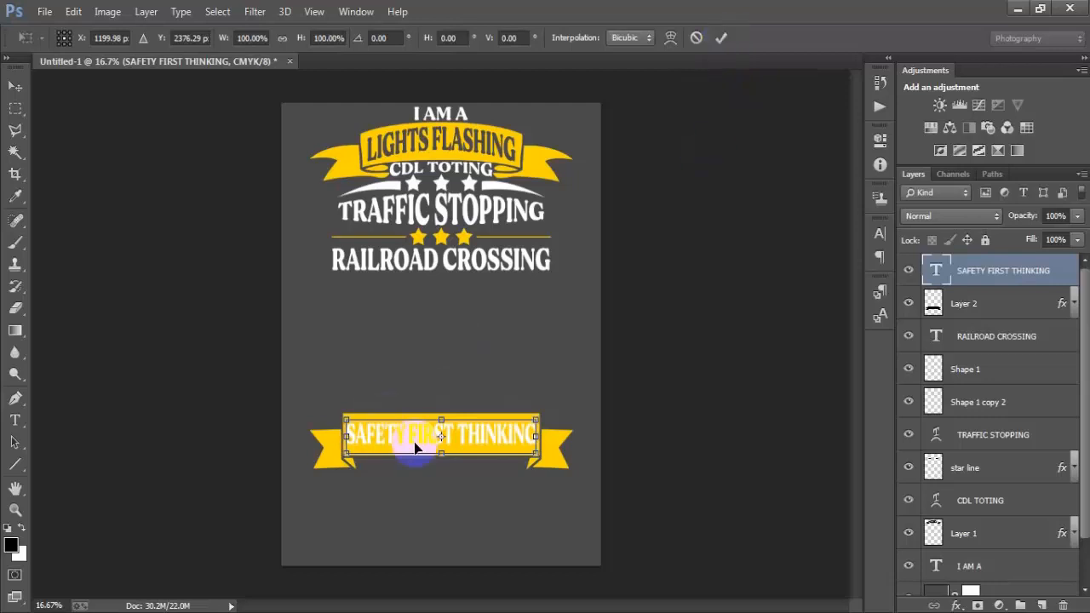
{"action": "left_click_drag", "start_coordinate": [441, 452], "coordinate": [440, 459]}
{"action": "left_click", "coordinate": [721, 38]}
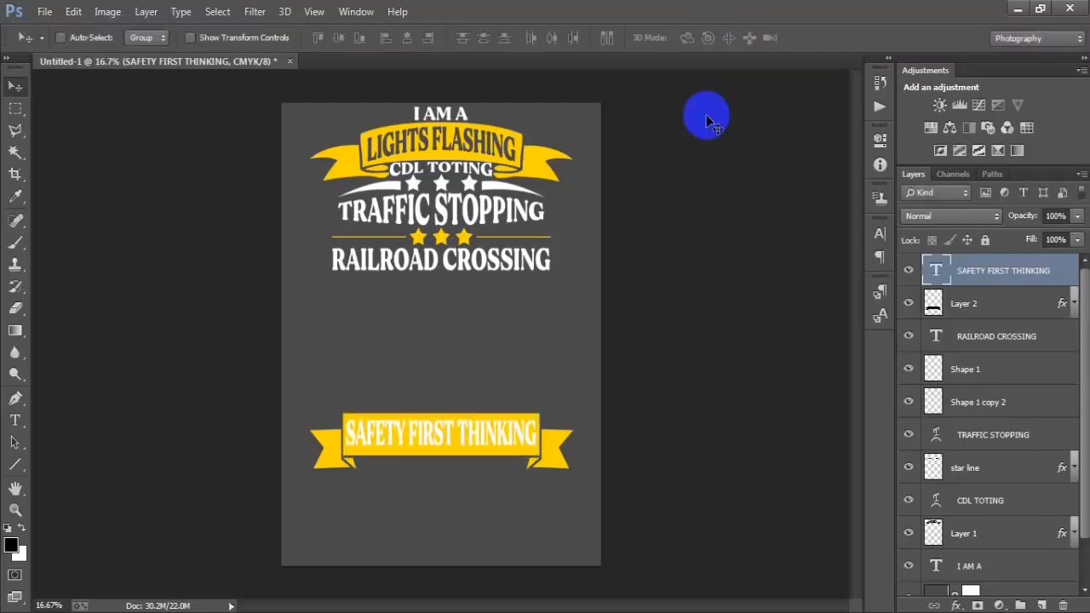
- Align the SAFETY FIRST THINKING text with the Background layer by horizontal centers
{"action": "scroll", "coordinate": [993, 432], "scroll_direction": "down", "scroll_amount": 2}
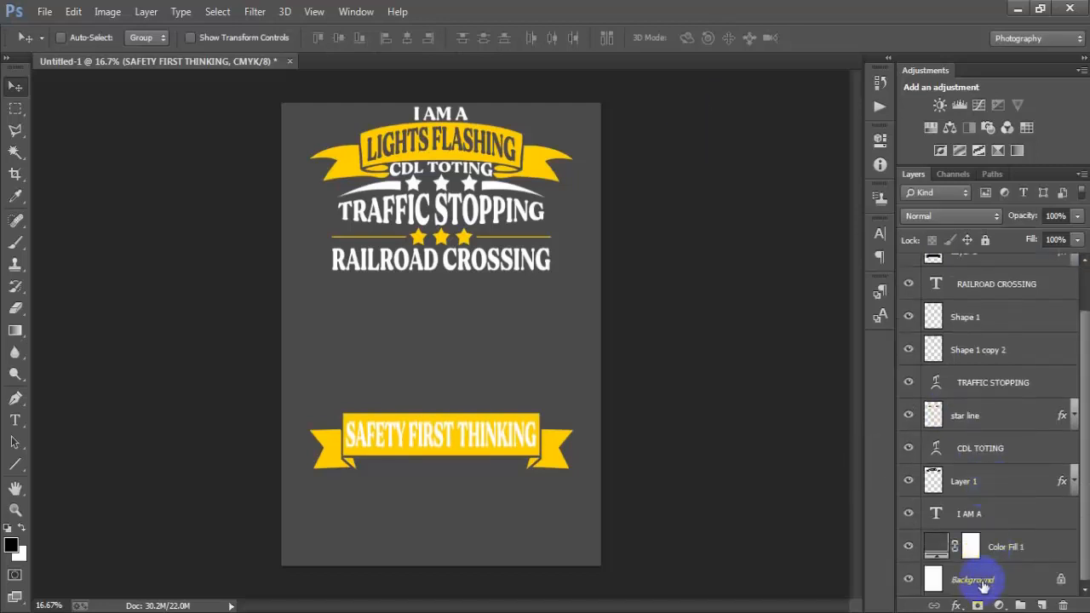
{"action": "left_click", "coordinate": [971, 579]}
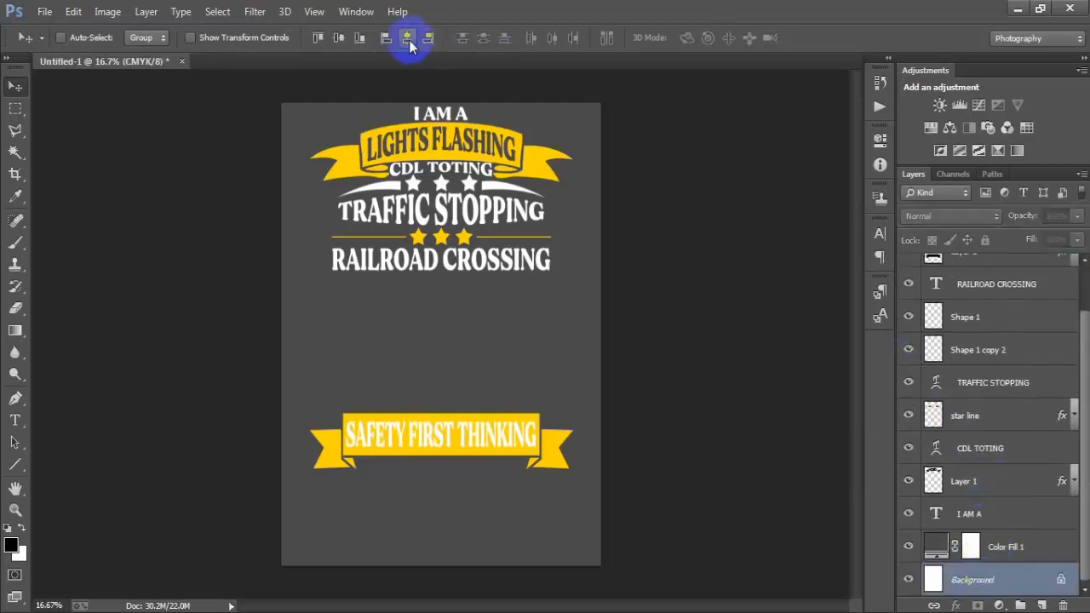
{"action": "scroll", "coordinate": [968, 449], "scroll_direction": "up", "scroll_amount": 2}
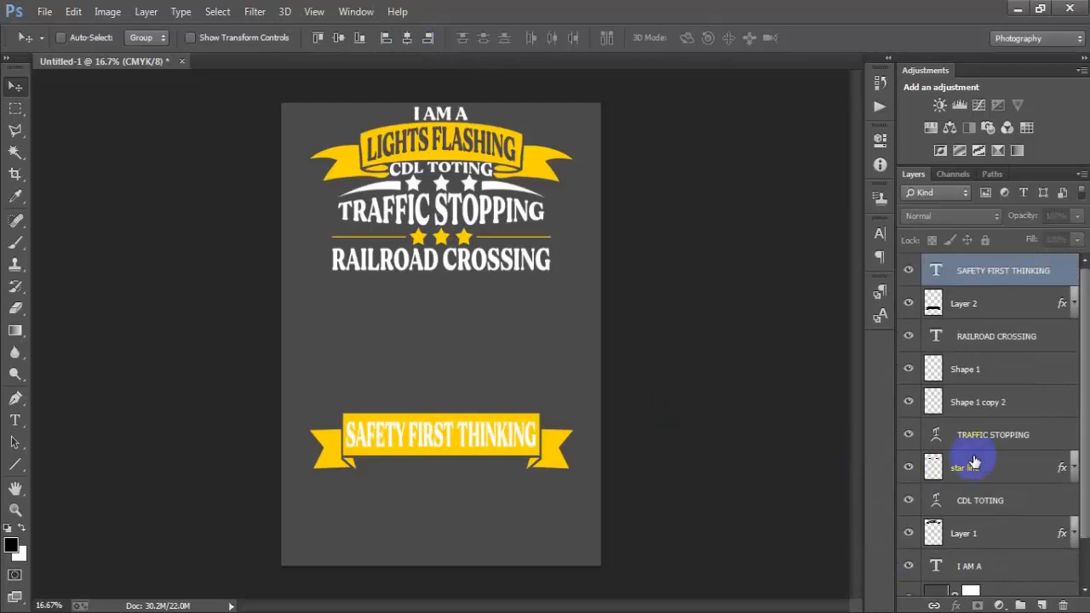
{"action": "left_click", "coordinate": [1010, 280]}
- Load the SAFETY FIRST THINKING lettering as a selection, delete that area from the yellow banner on Layer 2, and deselect
{"action": "left_click", "coordinate": [908, 271]}
{"action": "left_click", "coordinate": [908, 270]}
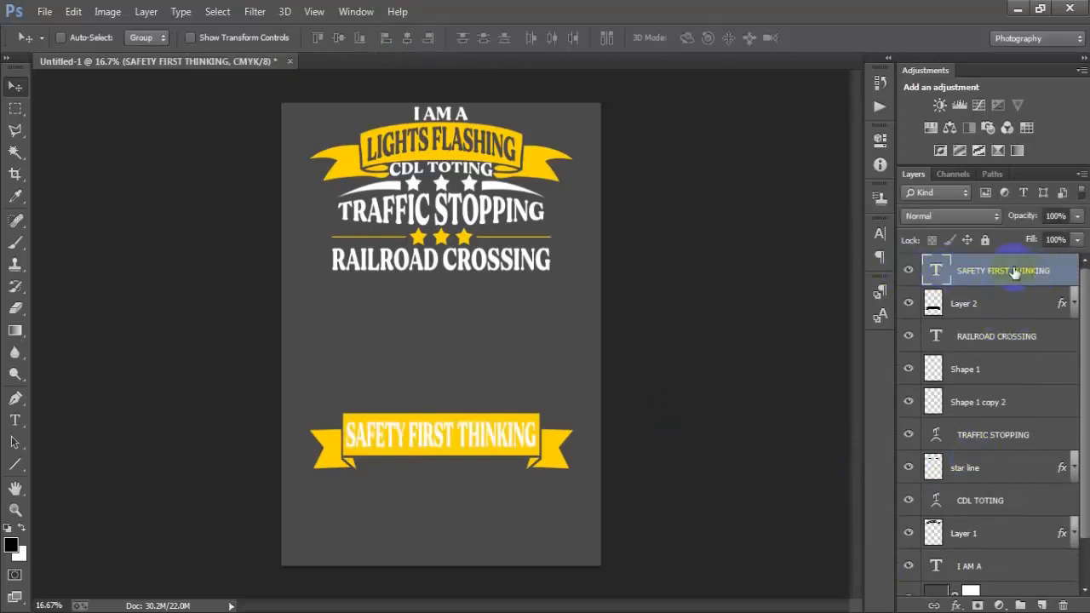
{"action": "left_click", "coordinate": [933, 280], "text": "ctrl"}
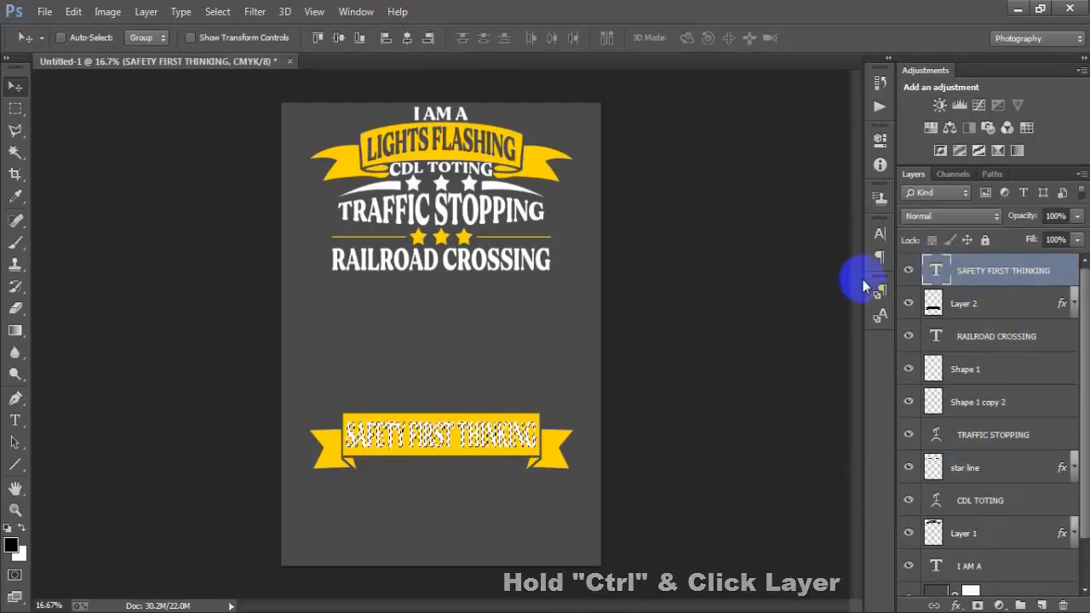
{"action": "left_click", "coordinate": [1009, 305]}
{"action": "left_click", "coordinate": [907, 303]}
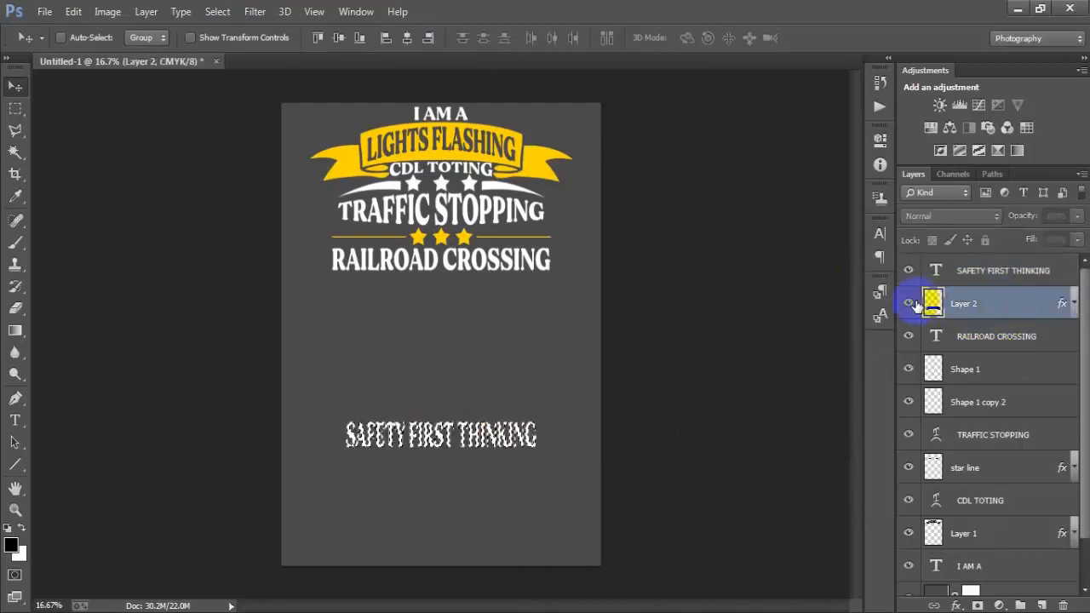
{"action": "left_click", "coordinate": [908, 303]}
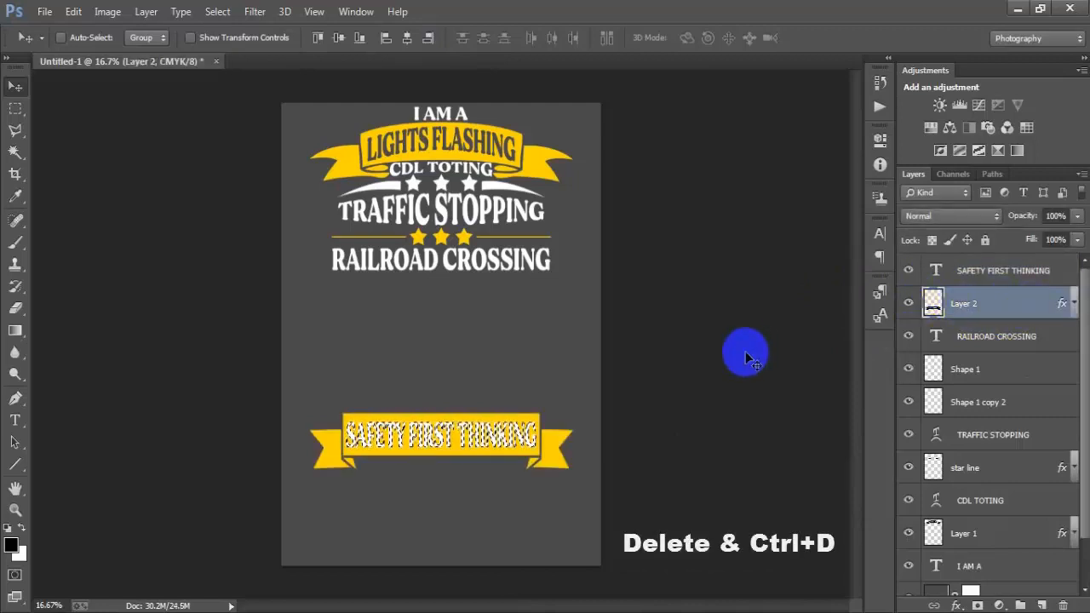
{"action": "key", "text": "Delete"}
{"action": "key", "text": "ctrl+d"}
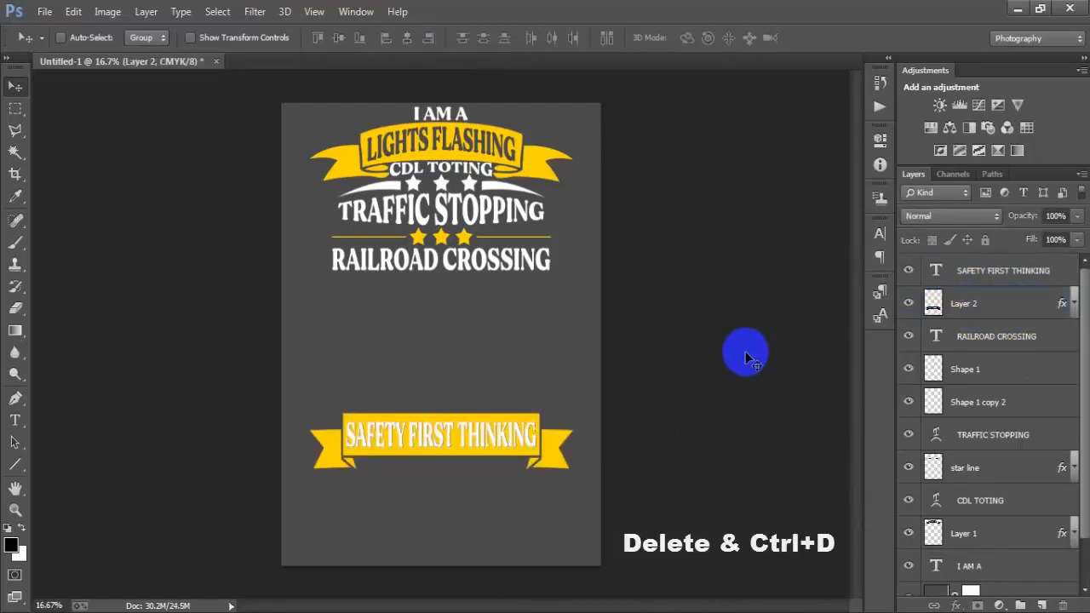
- Hide the SAFETY FIRST THINKING text layer to check the banner cut-out, and delete that layer
{"action": "left_click", "coordinate": [1035, 275]}
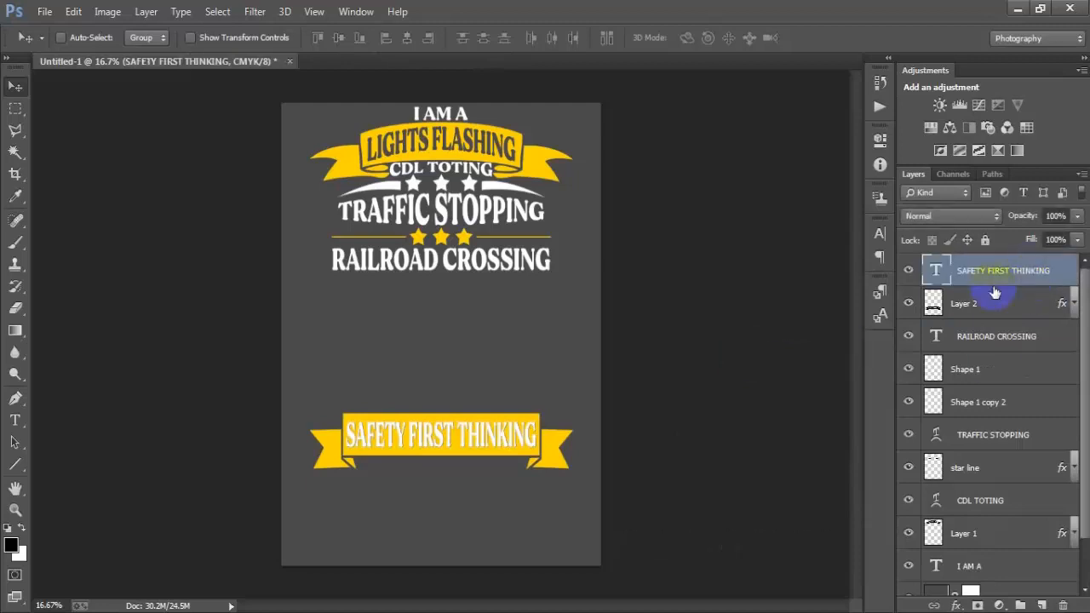
{"action": "left_click", "coordinate": [908, 271]}
{"action": "left_click", "coordinate": [908, 271]}
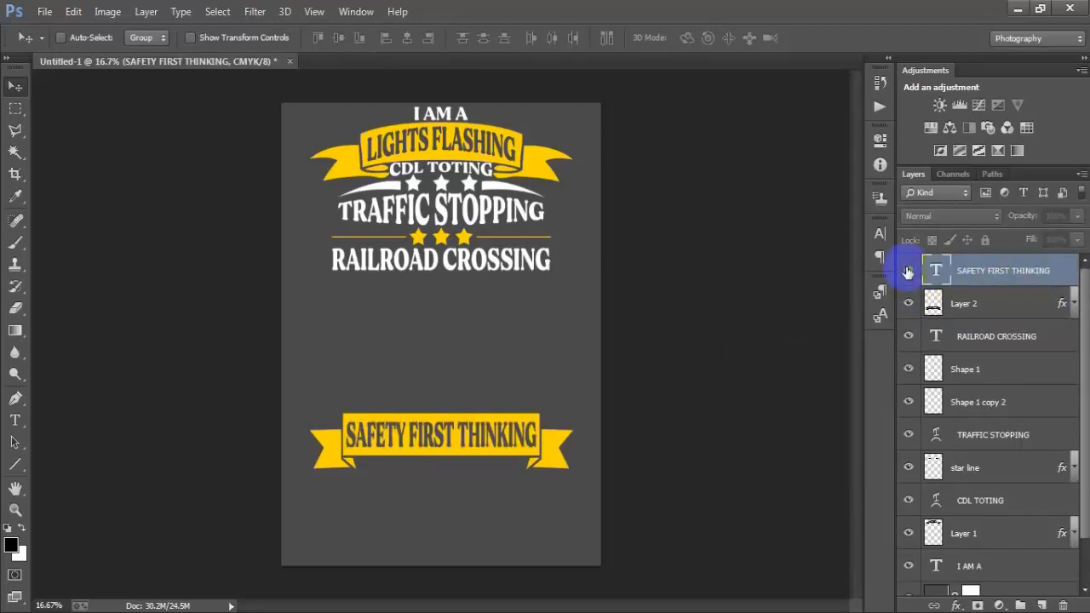
{"action": "left_click", "coordinate": [907, 271]}
{"action": "left_click", "coordinate": [908, 271]}
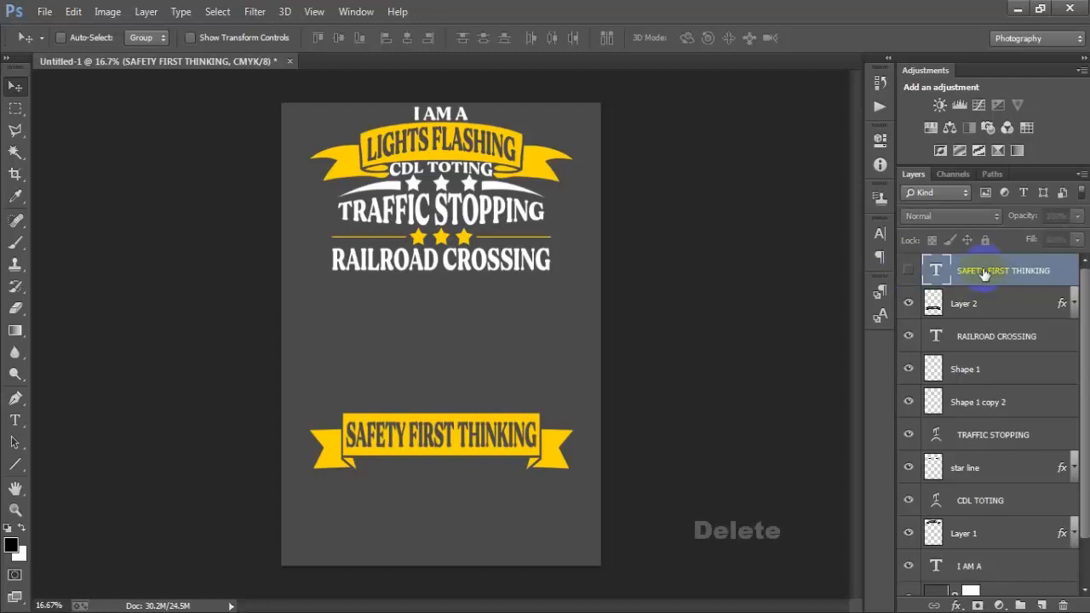
{"action": "key", "text": "Delete"}
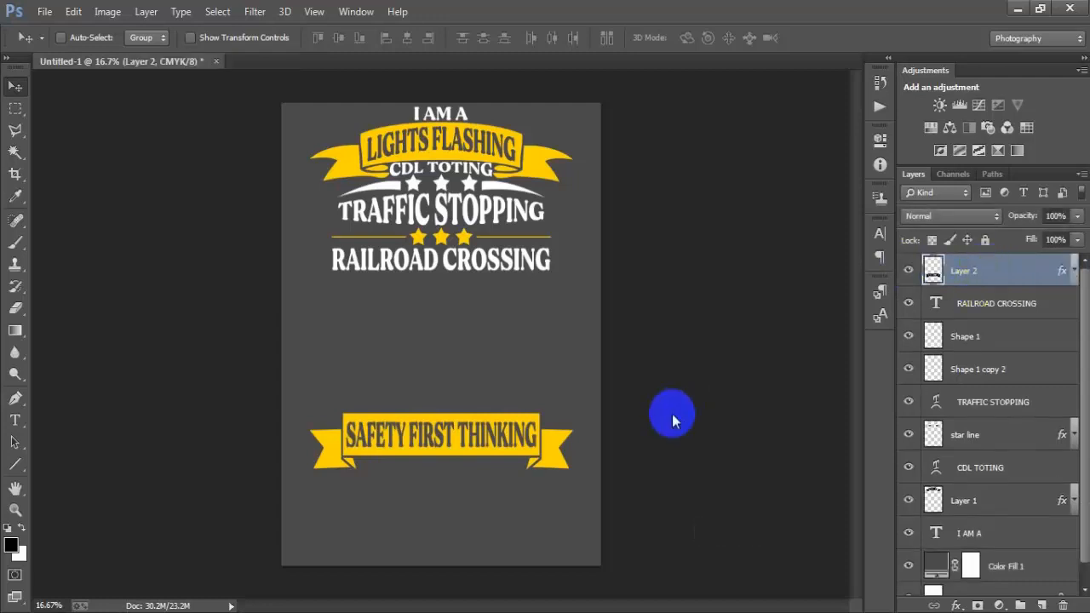
- Nudge the yellow SAFETY FIRST THINKING banner on Layer 2 slightly upward
{"action": "key", "text": "shift+Up"}
{"action": "key", "text": "shift+Up"}
{"action": "key", "text": "shift+Up"}
{"action": "key", "text": "shift+Up"}
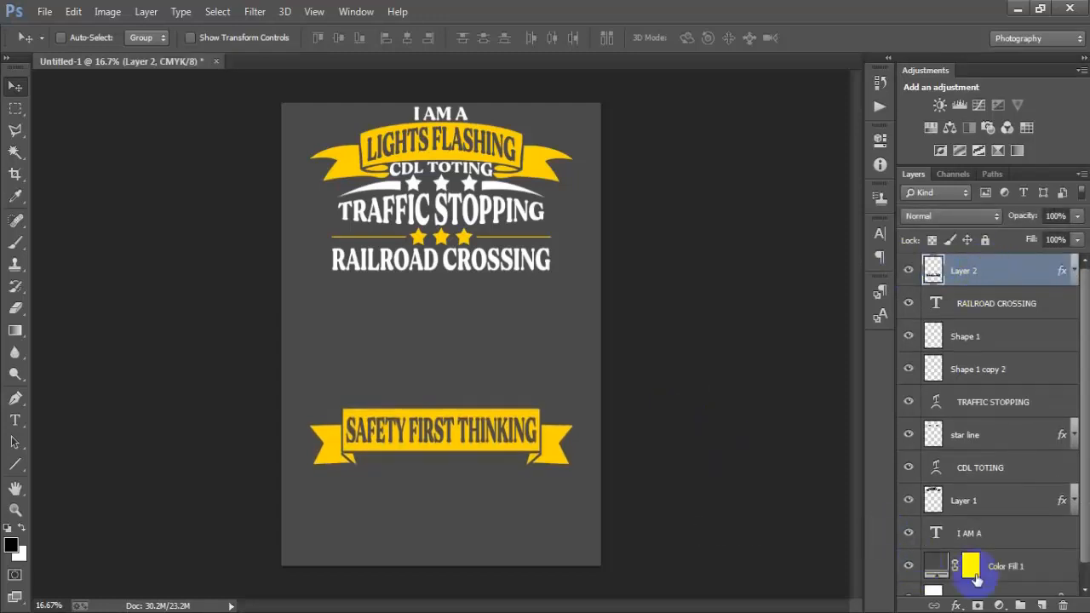
- Add the text PRECIOUS CARGO CARRYING on a new layer and centre it just below the yellow banner
{"action": "left_click", "coordinate": [1040, 605]}
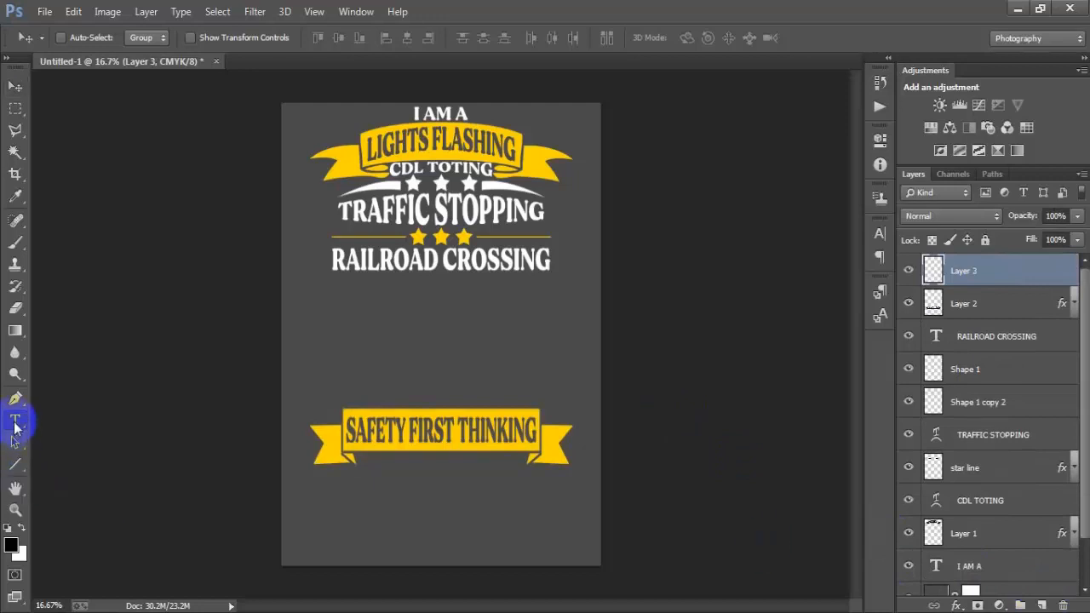
{"action": "left_click", "coordinate": [14, 420]}
{"action": "left_click", "coordinate": [374, 477]}
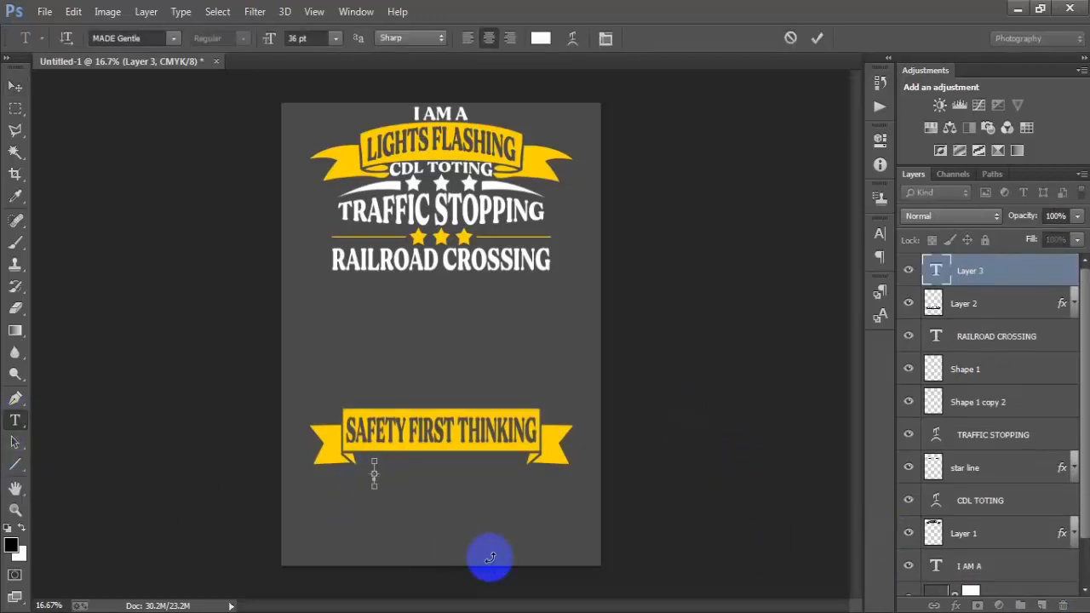
{"action": "type", "text": "PRECIOUS CARGO CARRYING"}
{"action": "left_click", "coordinate": [10, 90]}
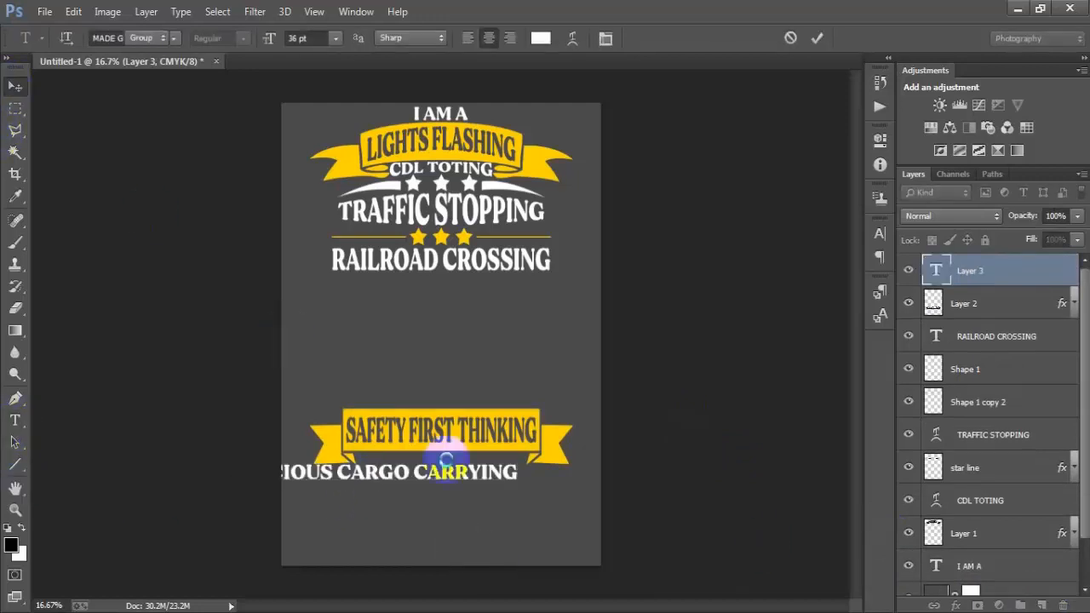
{"action": "left_click_drag", "start_coordinate": [445, 473], "coordinate": [501, 475]}
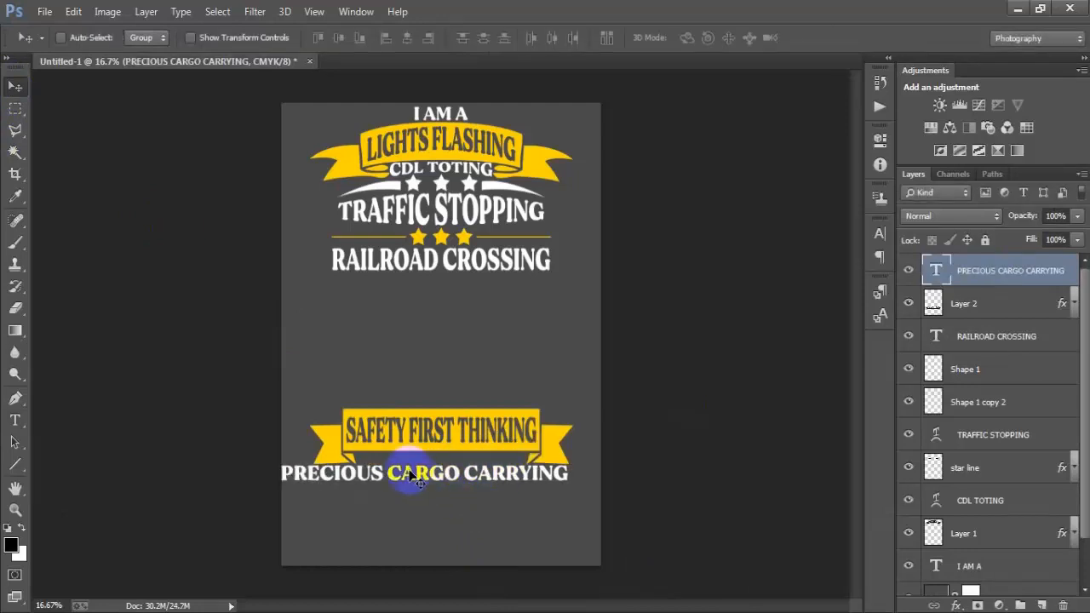
{"action": "left_click_drag", "start_coordinate": [410, 475], "coordinate": [426, 472]}
- Scale the PRECIOUS CARGO CARRYING text to about 59.3% width and 95.5% height so it fits between the ribbon tails
{"action": "key", "text": "ctrl+t"}
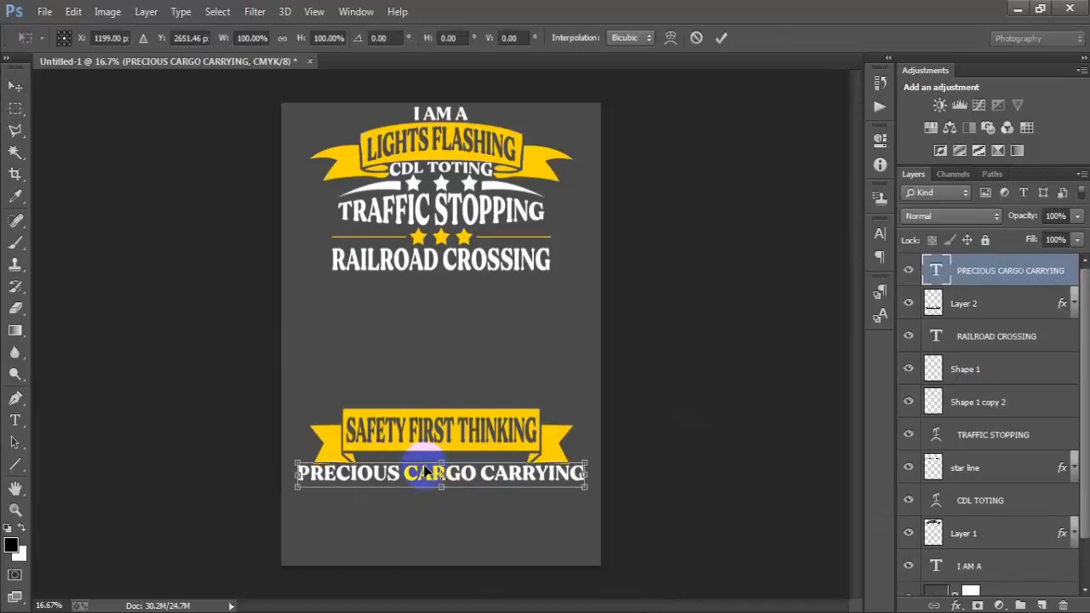
{"action": "left_click_drag", "start_coordinate": [582, 485], "coordinate": [526, 482]}
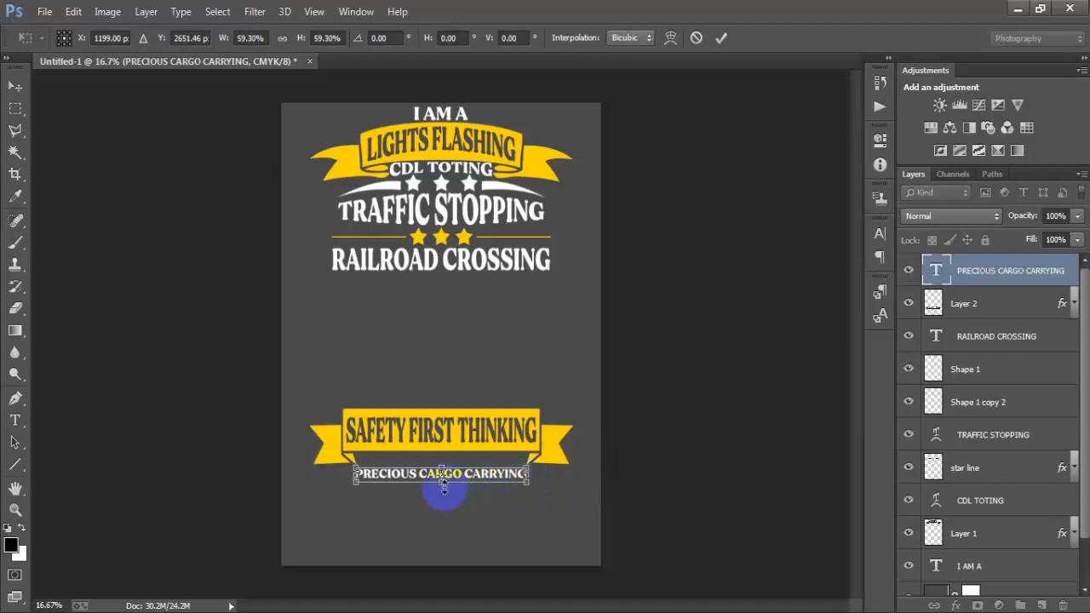
{"action": "left_click_drag", "start_coordinate": [443, 489], "coordinate": [440, 492]}
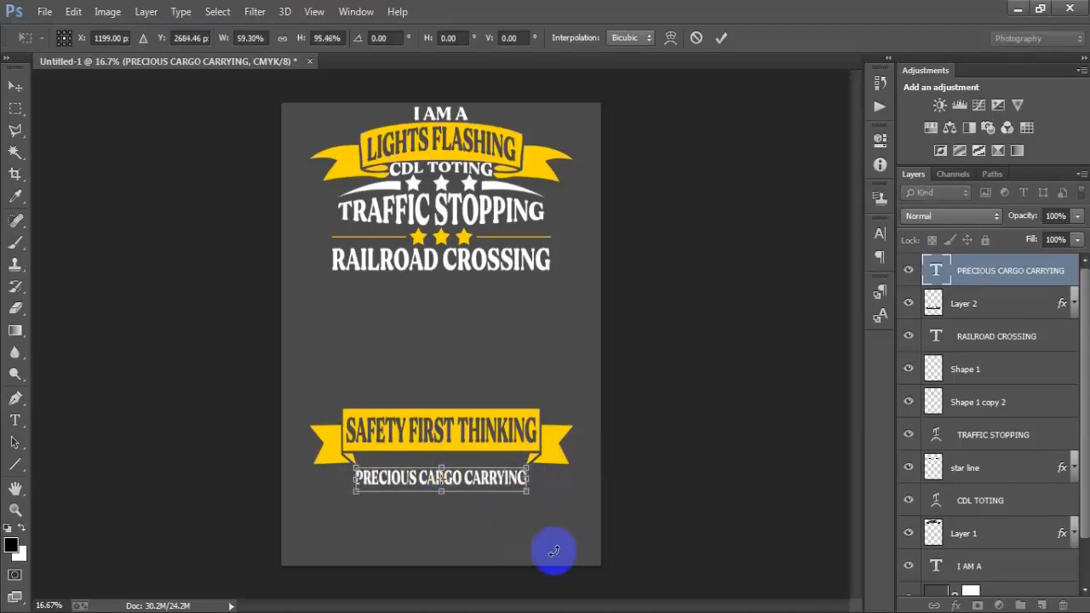
{"action": "key", "text": "Return"}
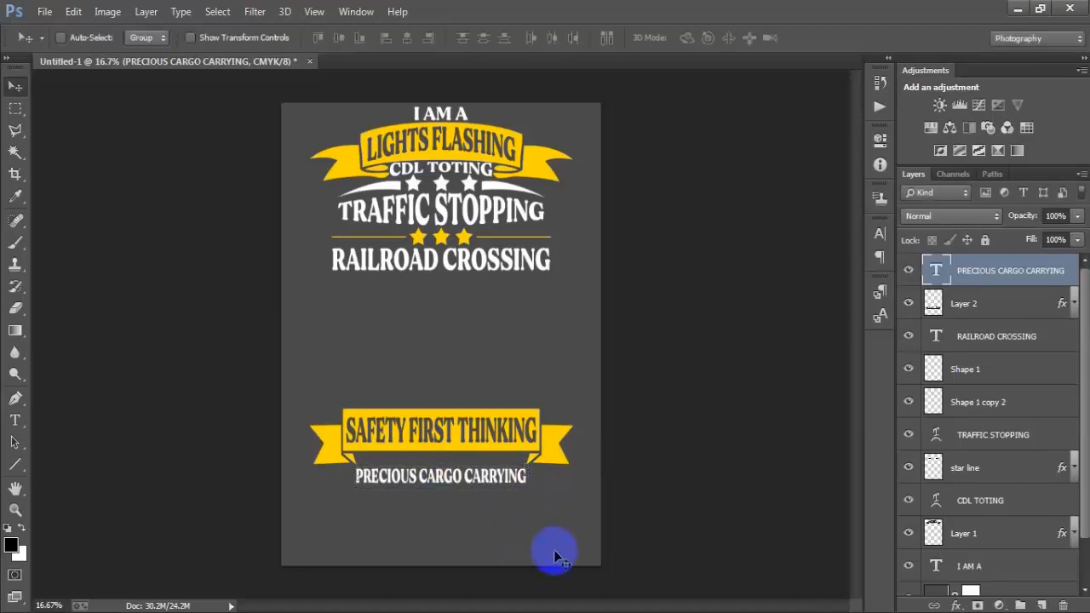
- Nudge the PRECIOUS CARGO CARRYING text up until it sits close beneath the banner's lower edge
{"action": "key", "text": "shift+Up"}
{"action": "key", "text": "shift+Up"}
{"action": "key", "text": "shift+Up"}
{"action": "key", "text": "shift+Up"}
{"action": "key", "text": "shift+Up"}
{"action": "key", "text": "shift+Up"}
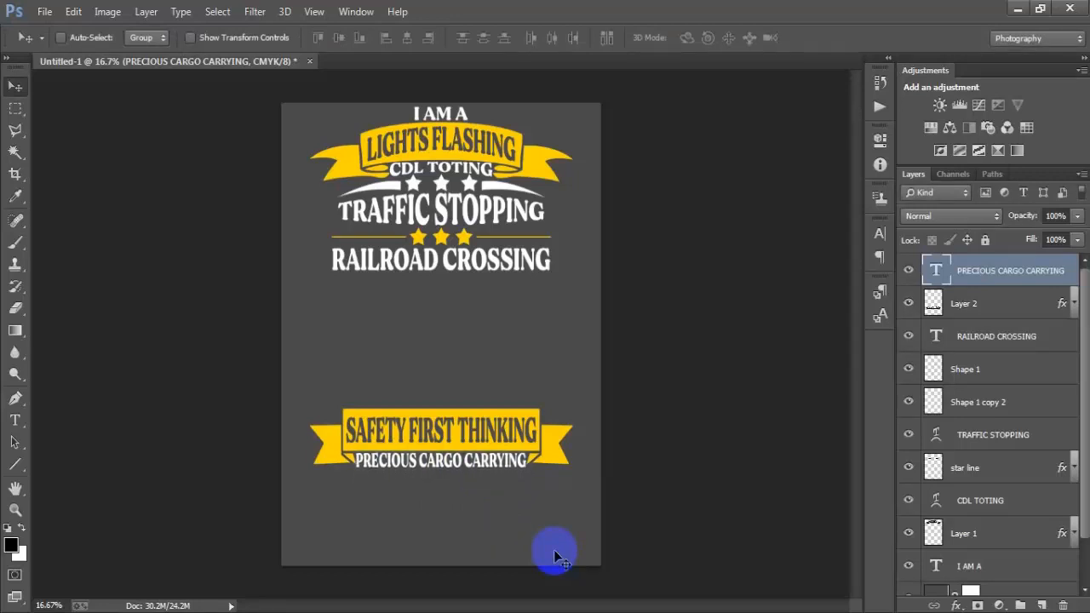
{"action": "key", "text": "shift+Up"}
{"action": "key", "text": "shift+Down"}
{"action": "key", "text": "shift+Up"}
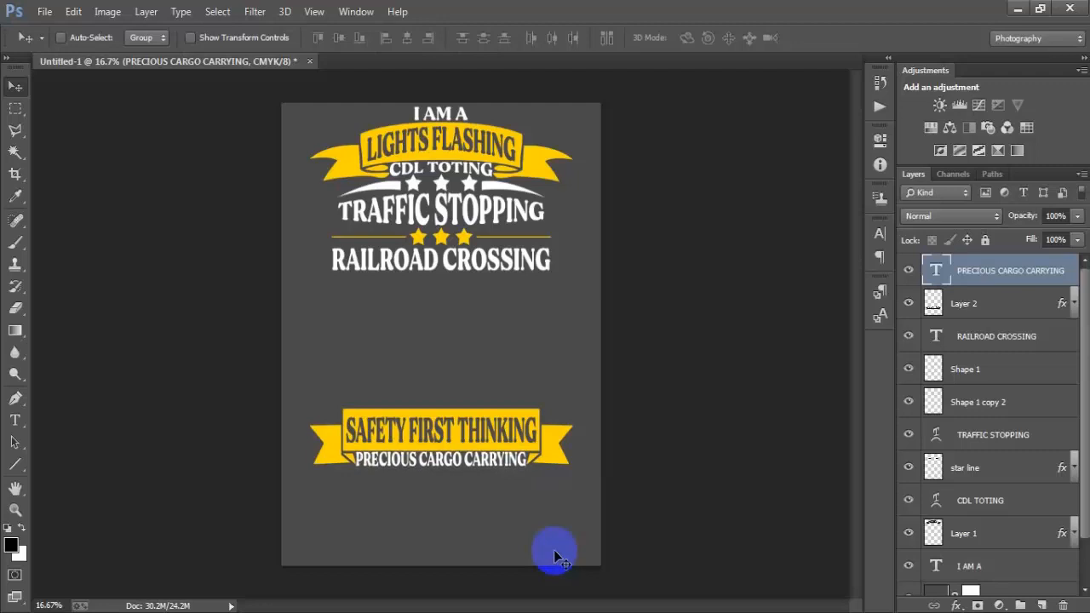
- Align the PRECIOUS CARGO CARRYING text with the Background layer by horizontal centers
{"action": "scroll", "coordinate": [937, 528], "scroll_direction": "down", "scroll_amount": 2}
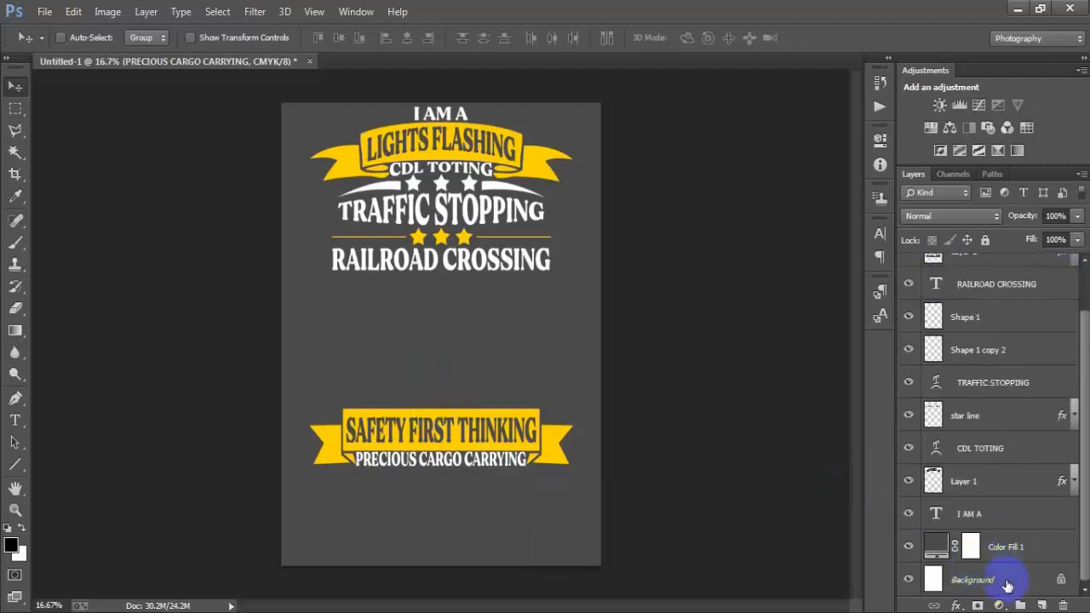
{"action": "left_click", "coordinate": [1007, 582]}
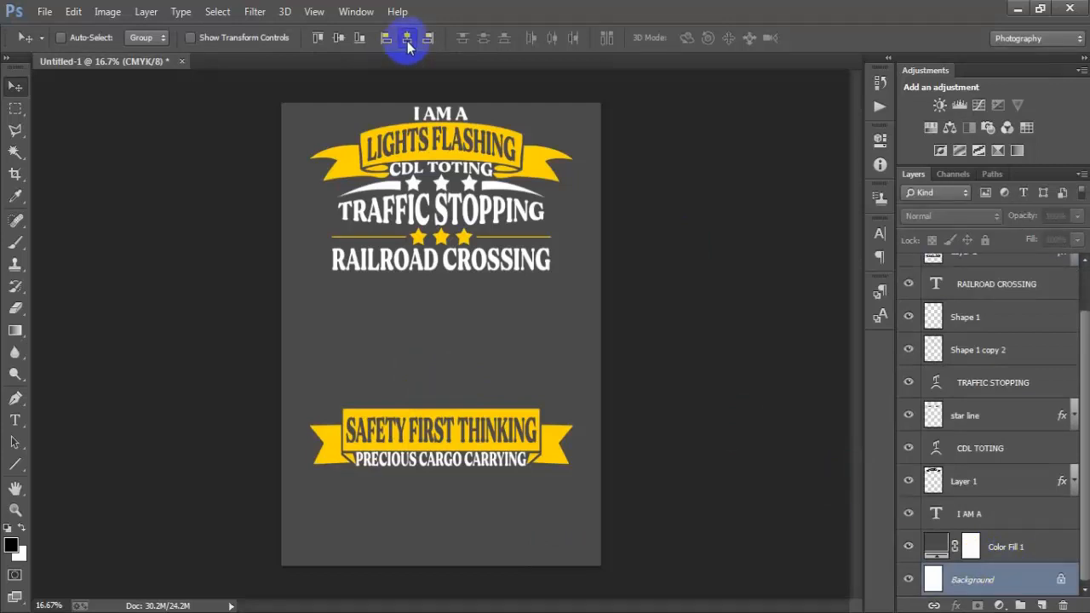
{"action": "scroll", "coordinate": [1060, 434], "scroll_direction": "up", "scroll_amount": 2}
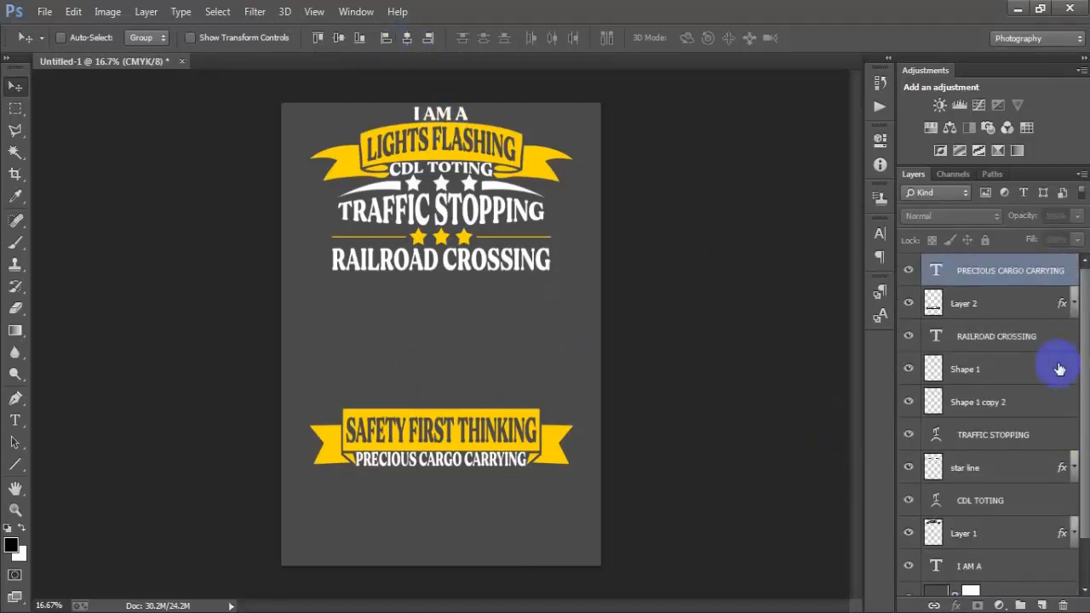
{"action": "left_click", "coordinate": [1006, 309], "text": "ctrl"}
{"action": "key", "text": "Down"}
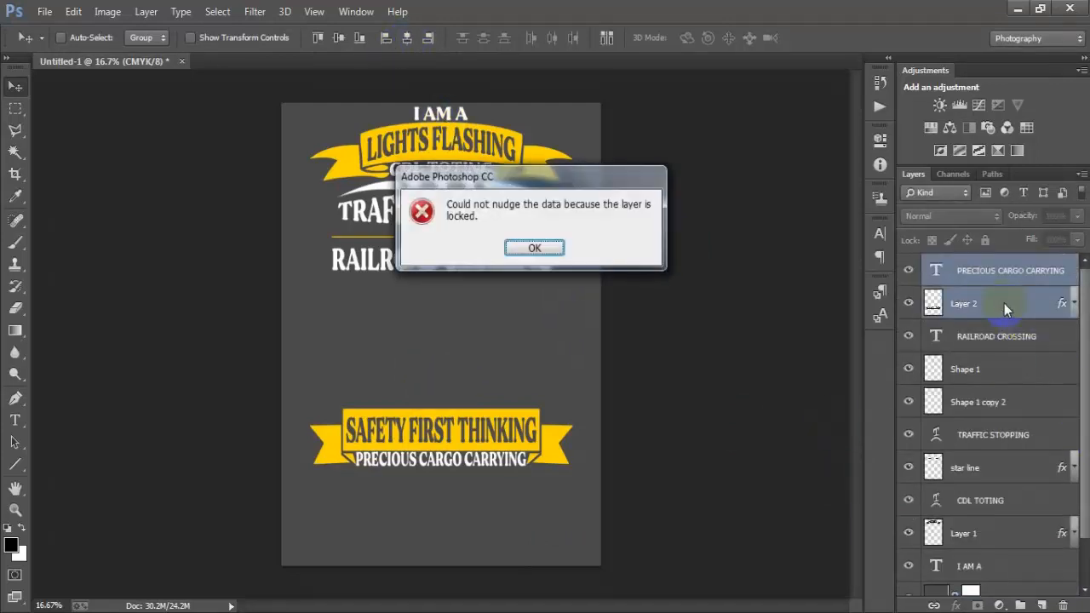
{"action": "left_click", "coordinate": [535, 248]}
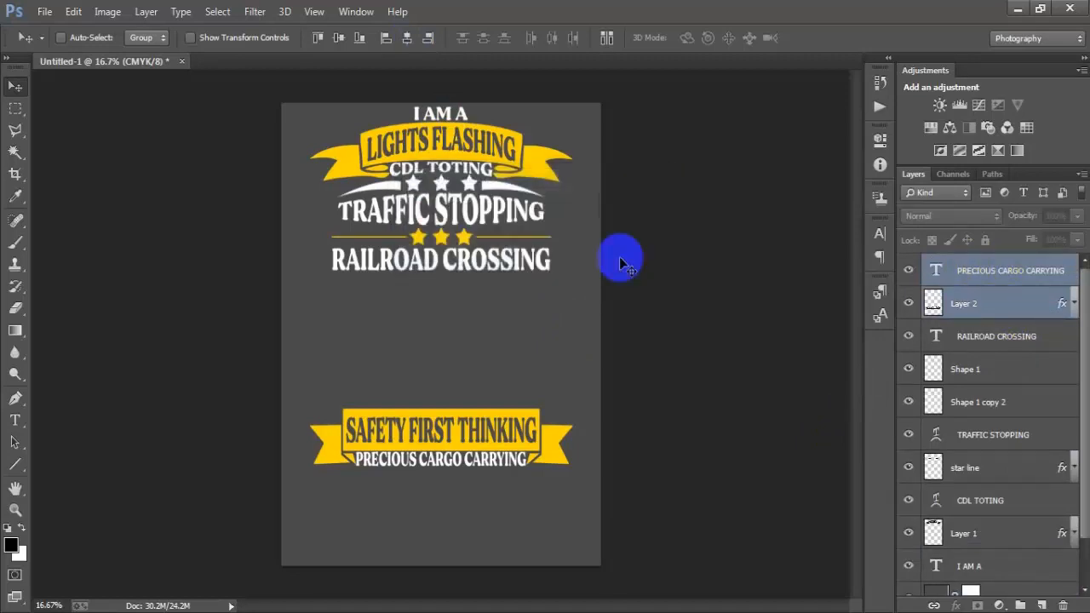
- Select only the PRECIOUS CARGO CARRYING text and the Layer 2 banner, and nudge both slightly upward together
{"action": "left_click", "coordinate": [986, 271]}
{"action": "left_click", "coordinate": [986, 311], "text": "ctrl"}
{"action": "key", "text": "Up"}
{"action": "key", "text": "Up"}
{"action": "key", "text": "Up"}
{"action": "key", "text": "Up"}
{"action": "key", "text": "Up"}
{"action": "key", "text": "Up"}
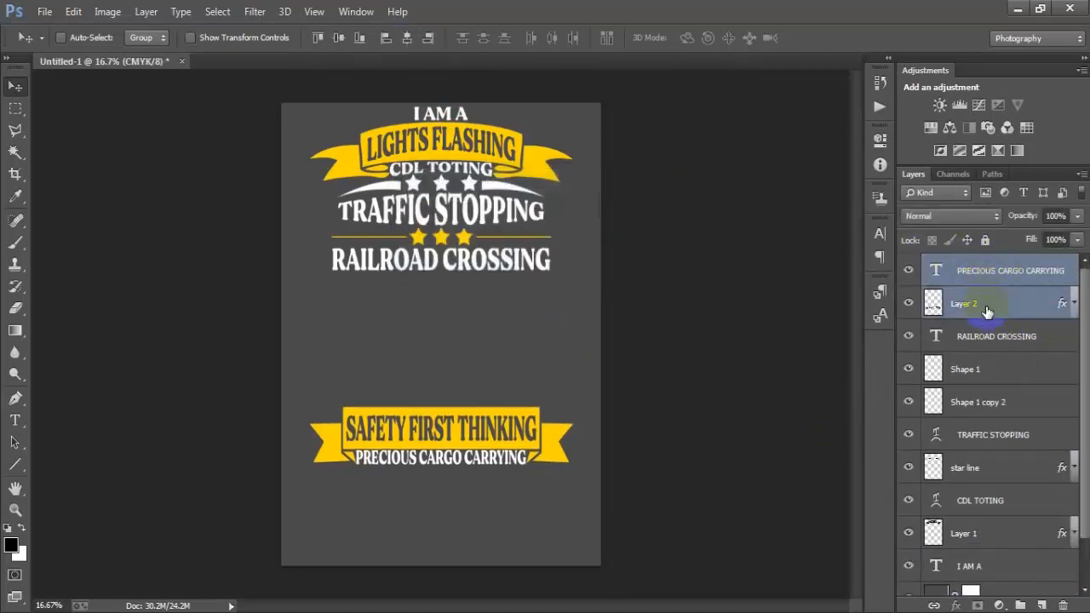
- Add the text SCHOOL BUS on a new layer above PRECIOUS CARGO CARRYING and centre it below that line
{"action": "left_click", "coordinate": [987, 275]}
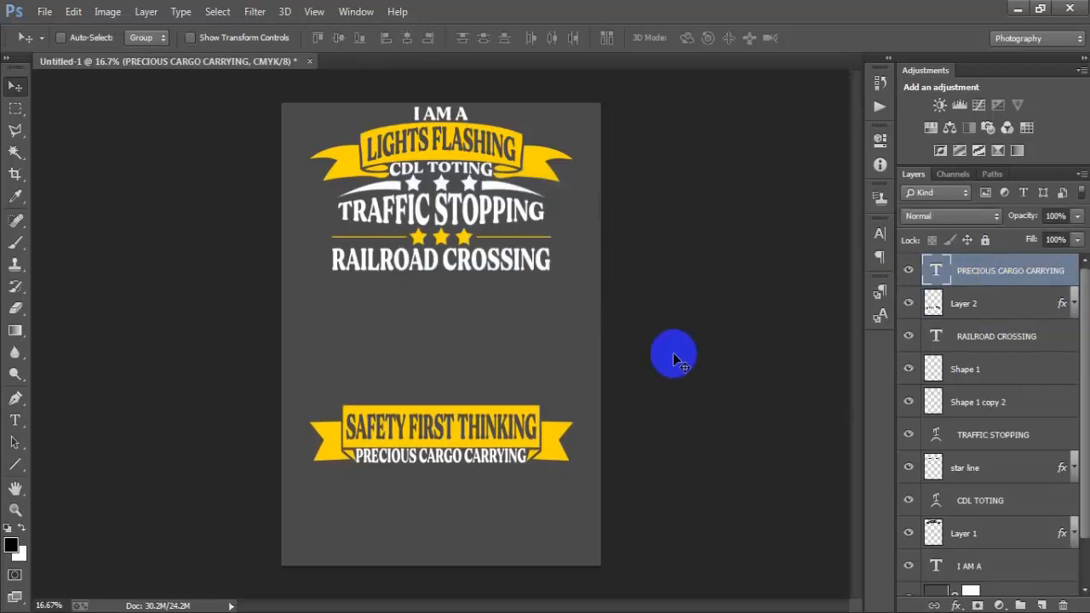
{"action": "left_click", "coordinate": [1042, 606]}
{"action": "left_click", "coordinate": [17, 421]}
{"action": "left_click", "coordinate": [427, 498]}
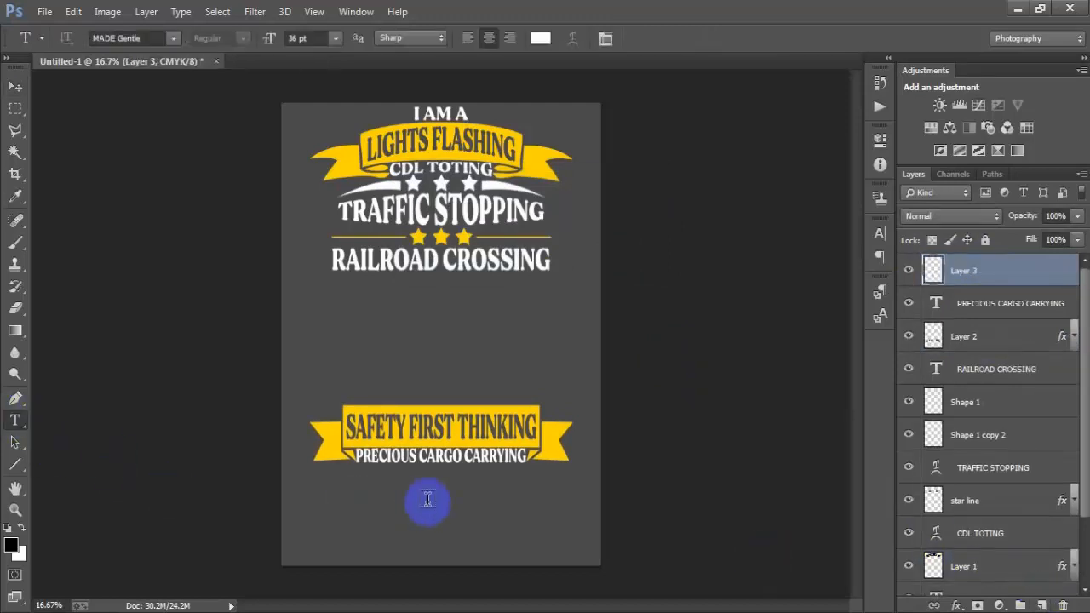
{"action": "type", "text": "SCHOOL BUS"}
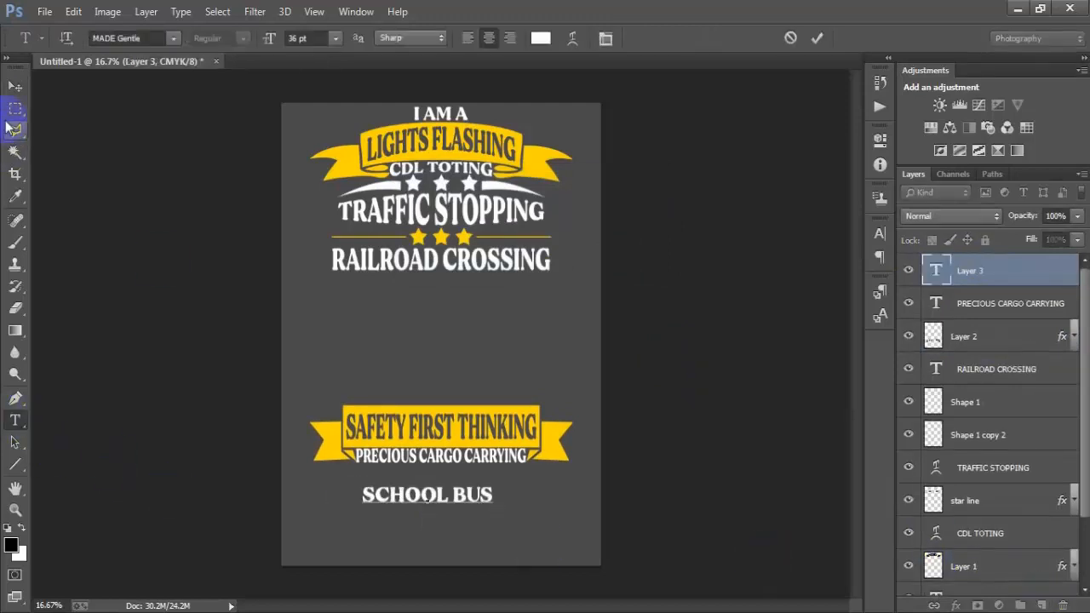
{"action": "left_click", "coordinate": [15, 87]}
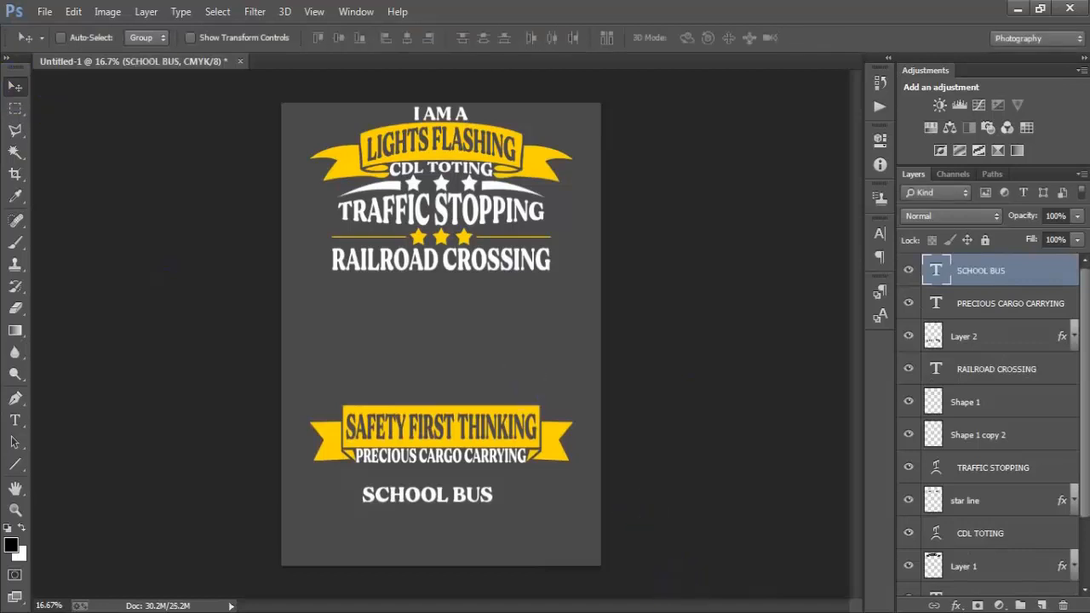
{"action": "left_click", "coordinate": [457, 502]}
{"action": "left_click_drag", "start_coordinate": [450, 495], "coordinate": [459, 490]}
- Enlarge the SCHOOL BUS text to about 119.3% width and stretch its height to about 145.6%
{"action": "key", "text": "ctrl+t"}
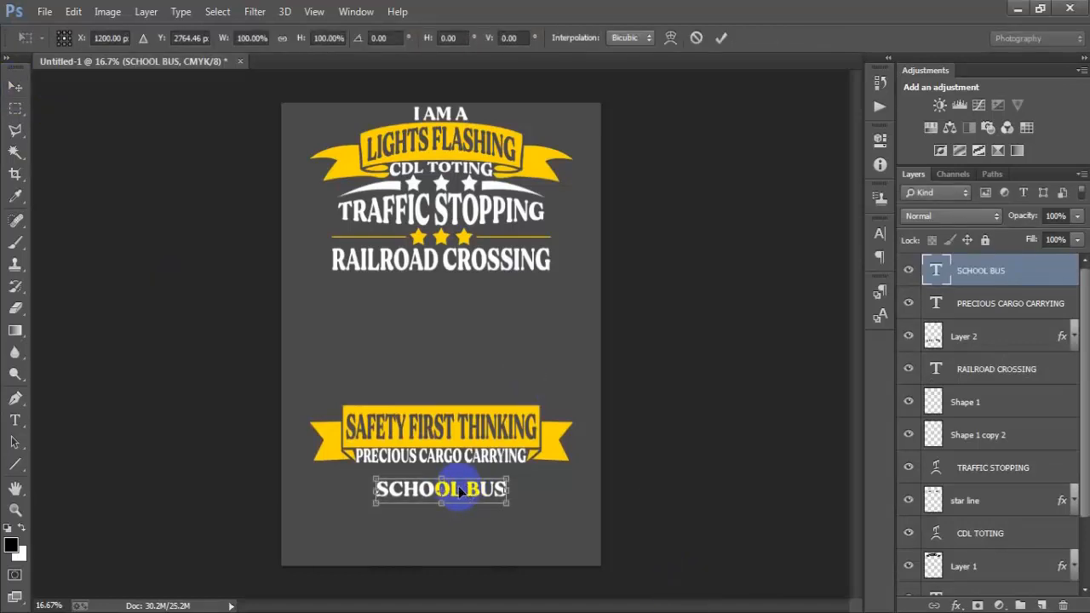
{"action": "left_click_drag", "start_coordinate": [508, 502], "coordinate": [521, 508]}
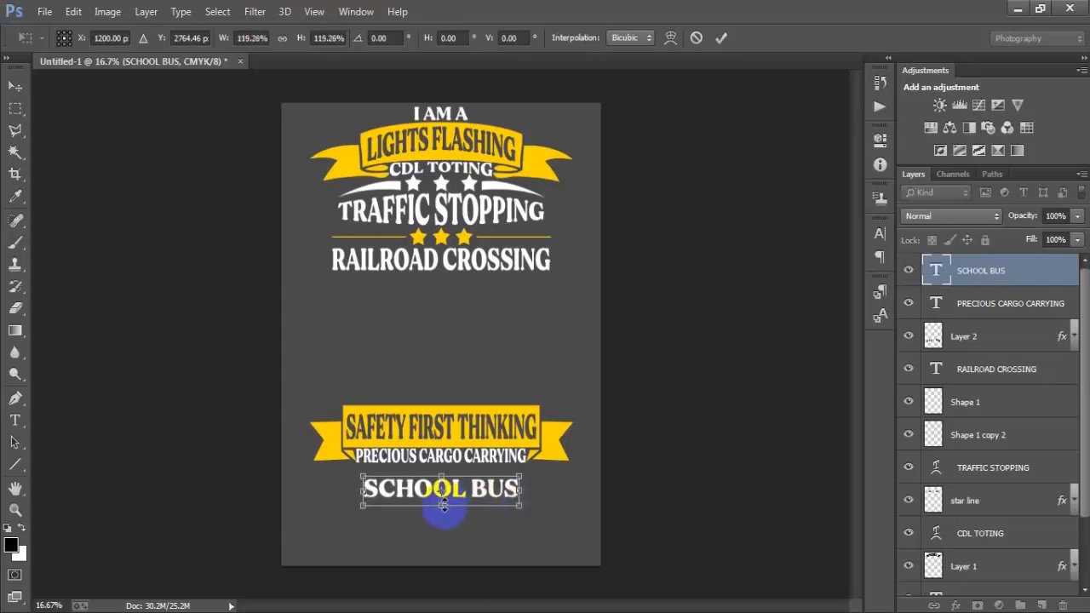
{"action": "left_click_drag", "start_coordinate": [443, 505], "coordinate": [470, 516]}
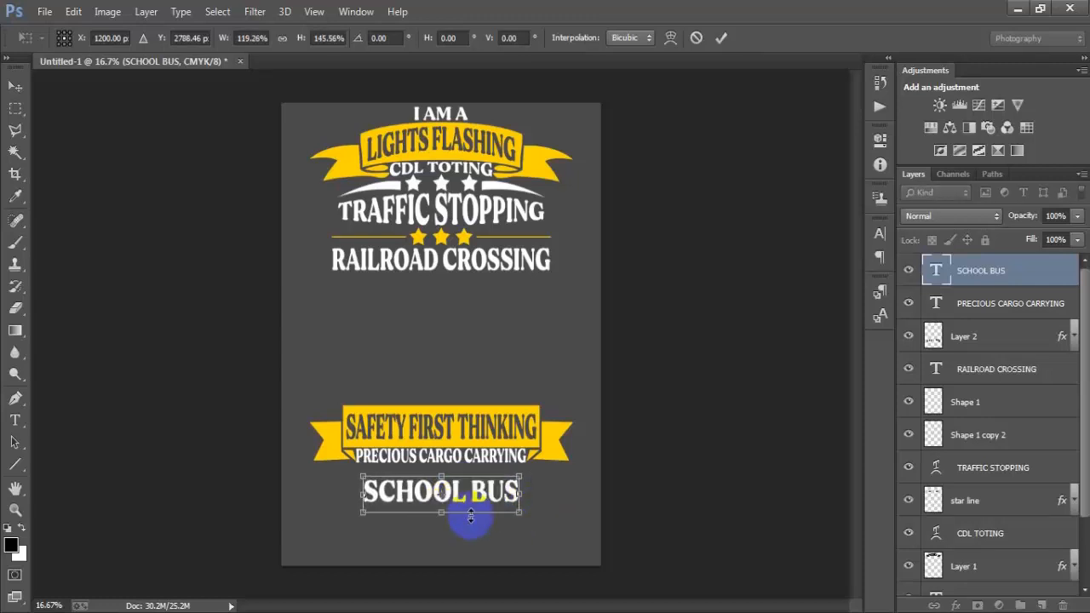
{"action": "left_click", "coordinate": [722, 39]}
- Nudge the SCHOOL BUS text up until it sits directly beneath the PRECIOUS CARGO CARRYING line
{"action": "key", "text": "shift+Up"}
{"action": "key", "text": "shift+Up"}
{"action": "key", "text": "shift+Up"}
{"action": "key", "text": "shift+Up"}
{"action": "key", "text": "shift+Up"}
{"action": "key", "text": "shift+Up"}
{"action": "key", "text": "shift+Up"}
{"action": "key", "text": "shift+Up"}
{"action": "key", "text": "shift+Up"}
{"action": "key", "text": "shift+Up"}
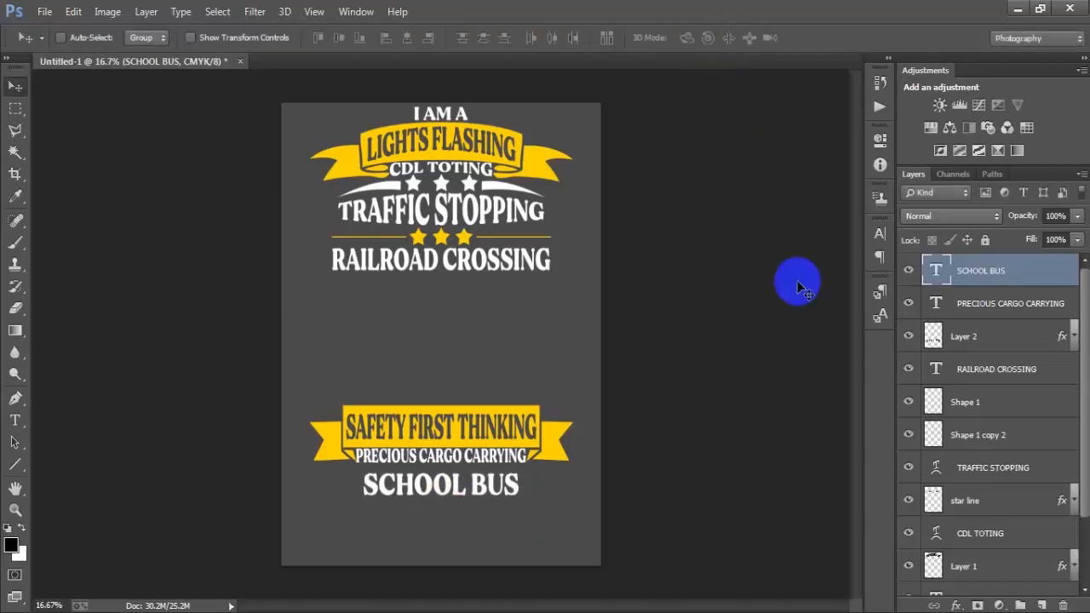
{"action": "key", "text": "shift+Down"}
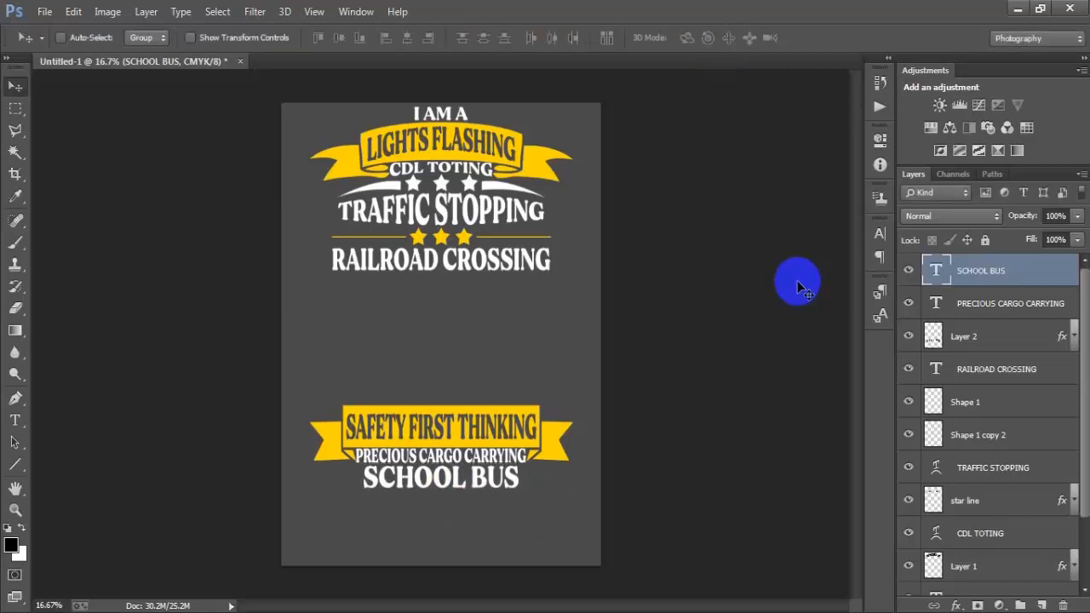
{"action": "key", "text": "shift+Up"}
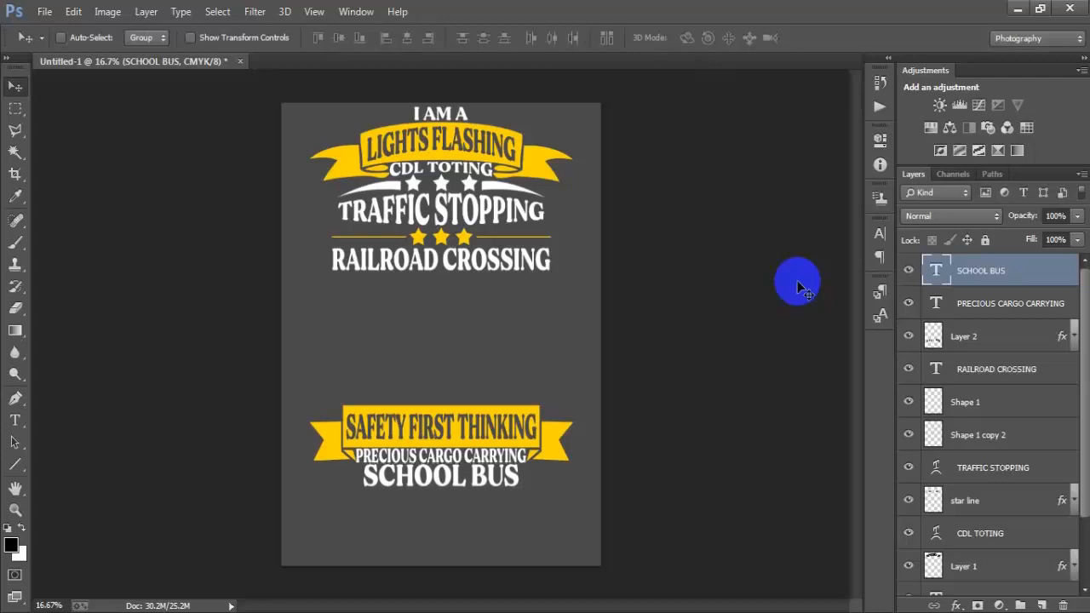
- Align the SCHOOL BUS text with the Background layer by horizontal centers
{"action": "scroll", "coordinate": [1022, 400], "scroll_direction": "down", "scroll_amount": 3}
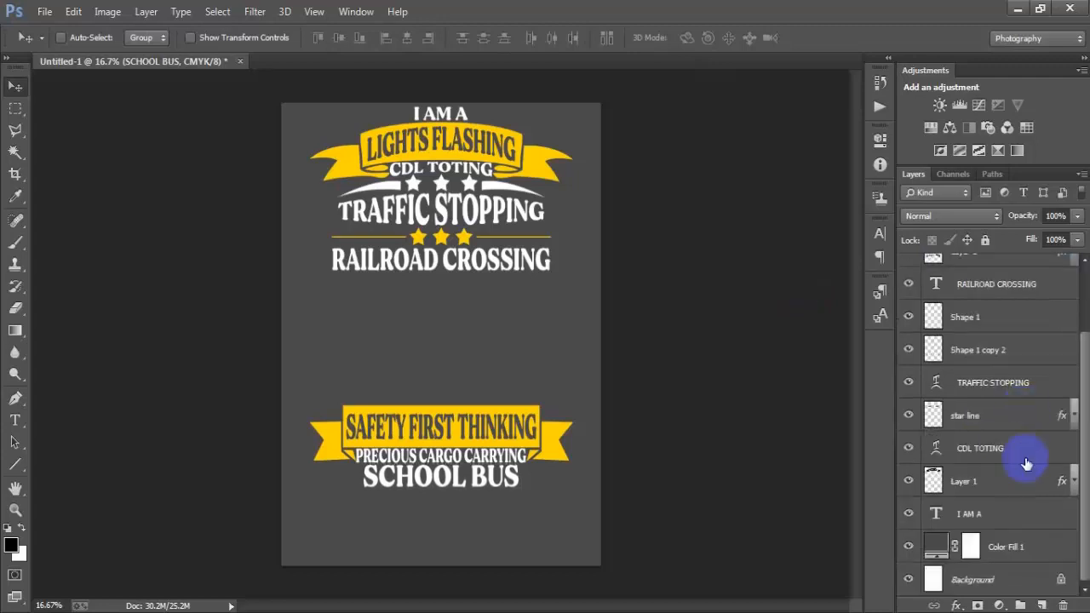
{"action": "left_click", "coordinate": [973, 582]}
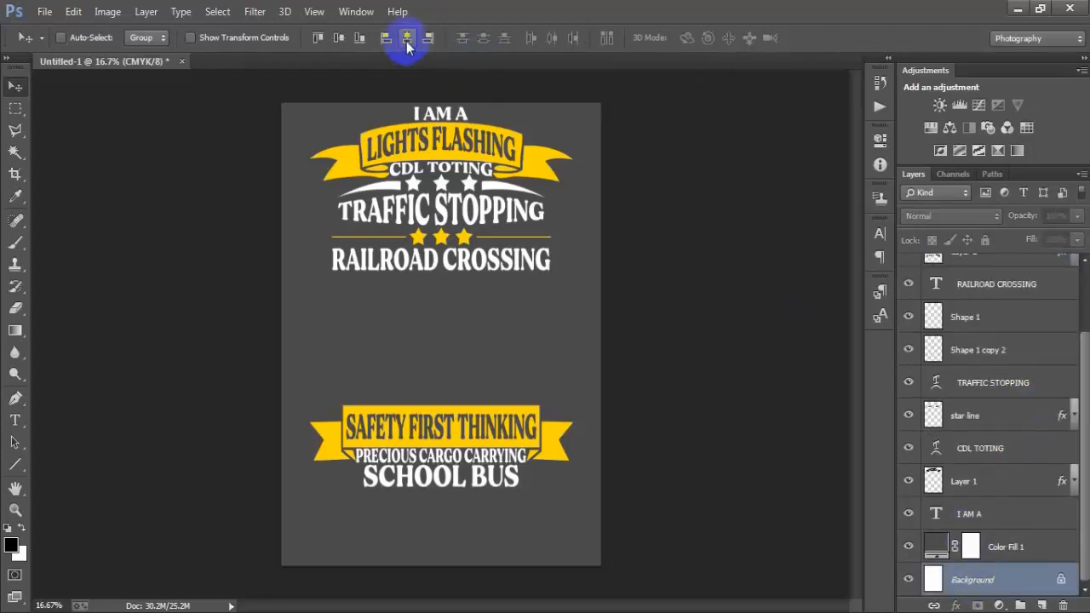
{"action": "scroll", "coordinate": [983, 351], "scroll_direction": "up", "scroll_amount": 3}
- Add the text DRIVER on a new layer above SCHOOL BUS, in the empty area above the SAFETY FIRST THINKING banner
{"action": "left_click", "coordinate": [991, 271]}
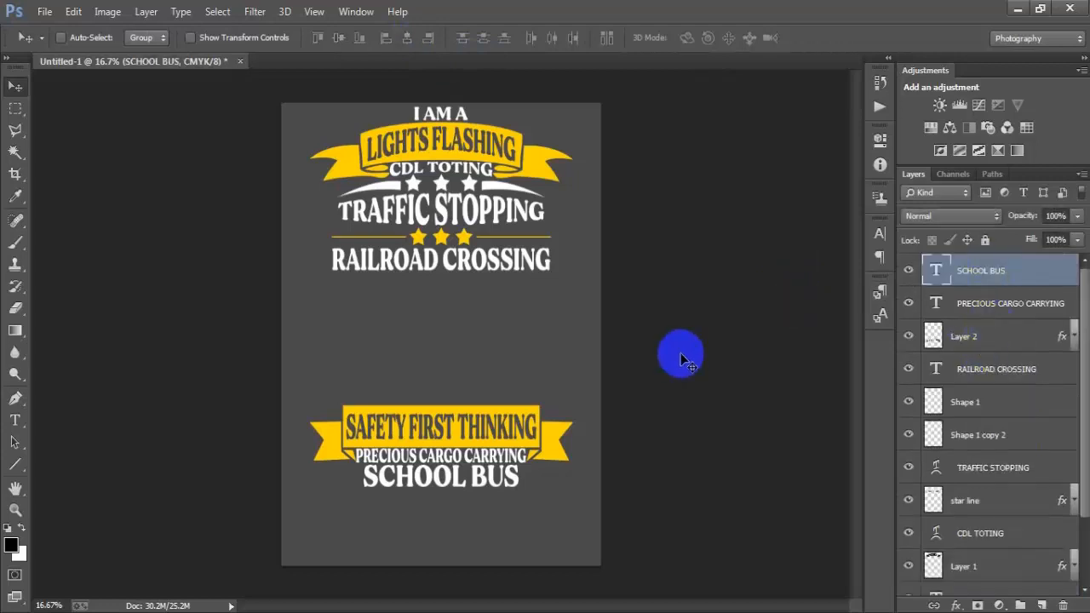
{"action": "left_click", "coordinate": [1038, 605]}
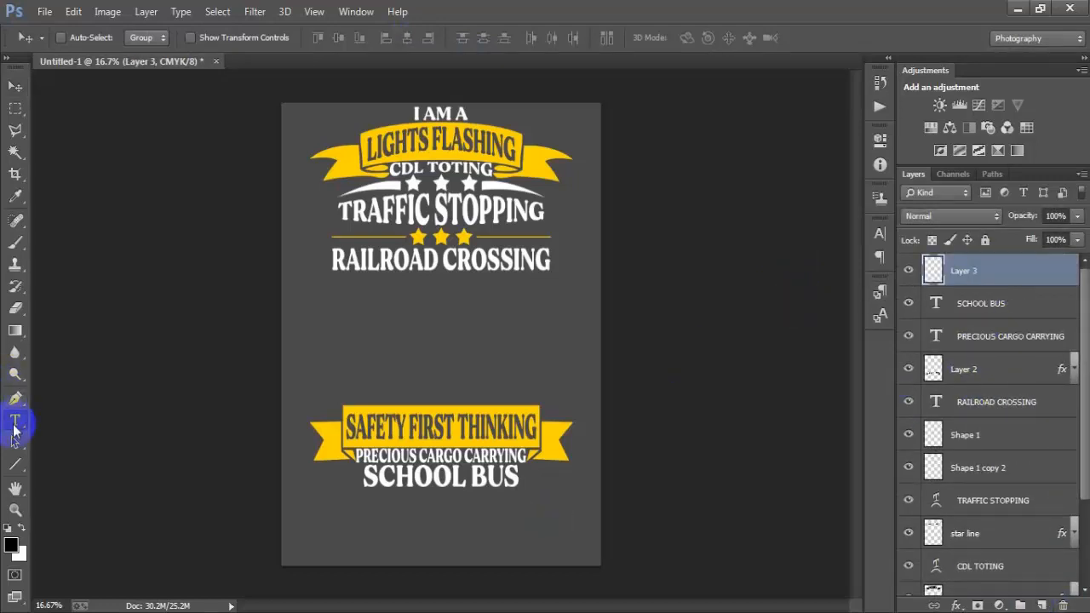
{"action": "left_click", "coordinate": [14, 424]}
{"action": "left_click", "coordinate": [395, 342]}
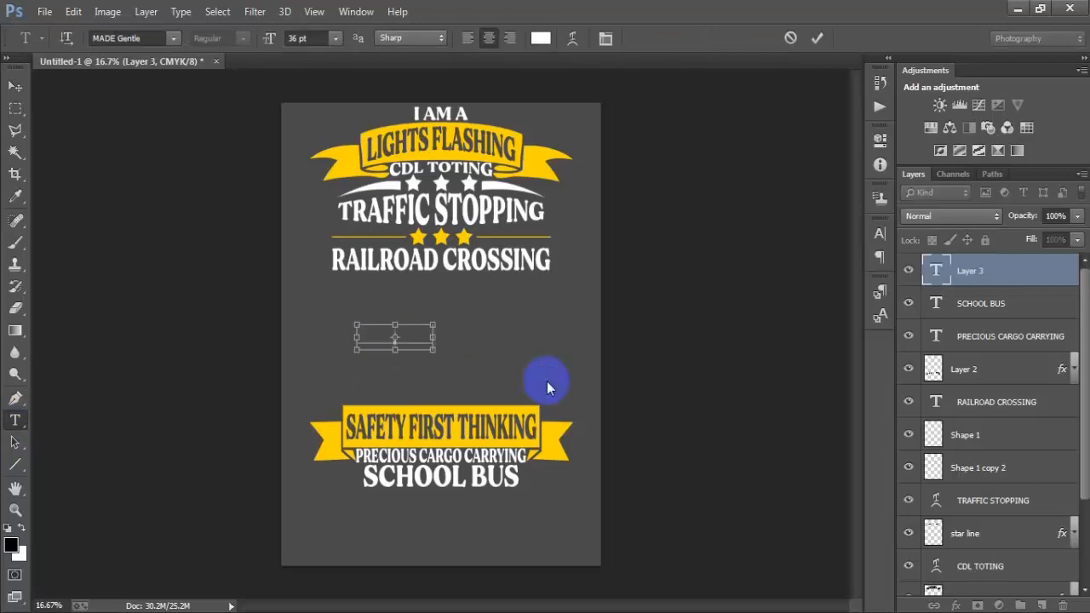
{"action": "type", "text": "DRIVER"}
{"action": "left_click", "coordinate": [15, 86]}
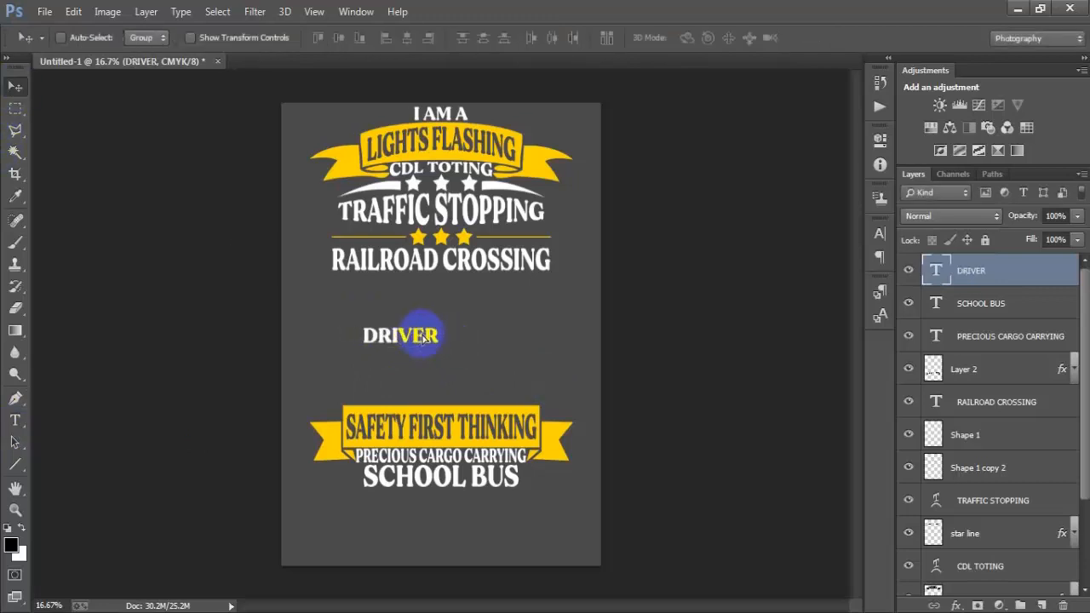
- Enlarge the DRIVER text to nearly the width of the SAFETY FIRST THINKING panel and centre it above that banner
{"action": "left_click_drag", "start_coordinate": [420, 337], "coordinate": [528, 385]}
{"action": "key", "text": "ctrl+t"}
{"action": "left_click_drag", "start_coordinate": [493, 342], "coordinate": [498, 359]}
{"action": "left_click", "coordinate": [718, 37]}
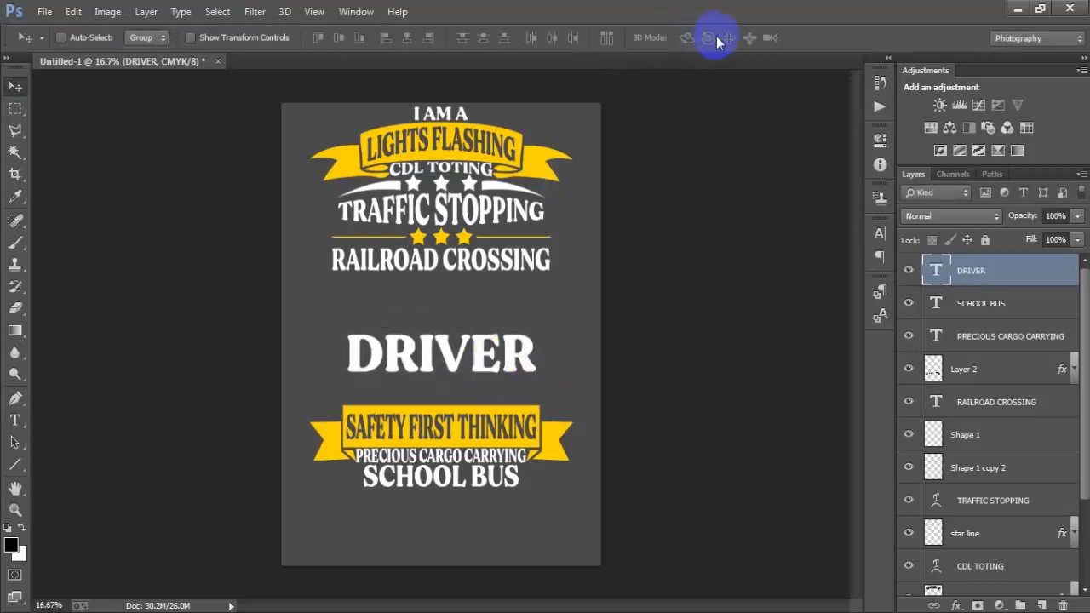
{"action": "left_click", "coordinate": [909, 271]}
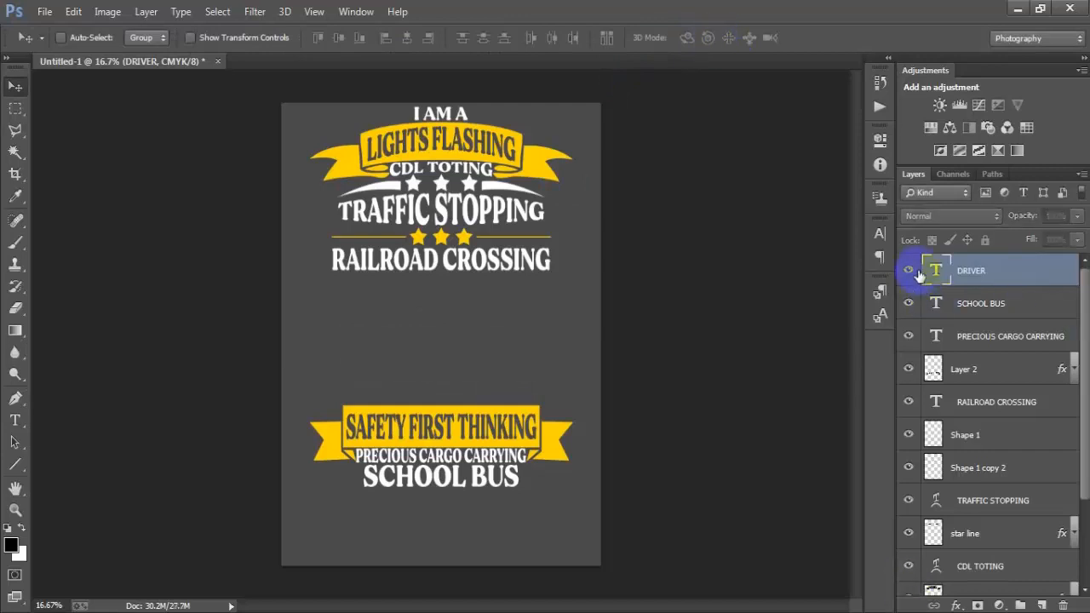
{"action": "left_click", "coordinate": [909, 271]}
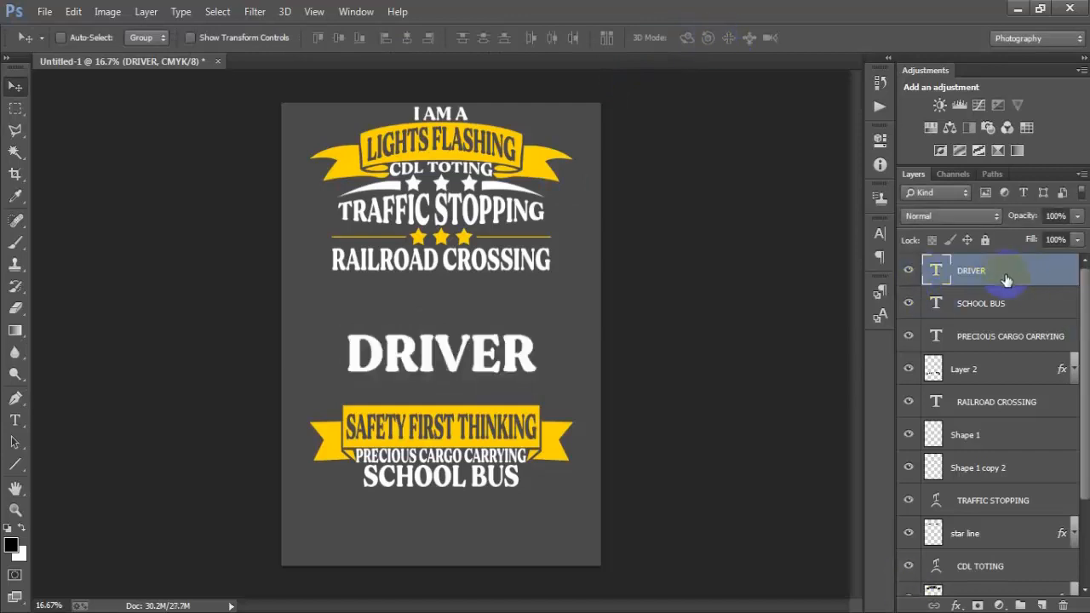
- Apply a Color Overlay with colour D3B72F to the DRIVER text layer
{"action": "double_click", "coordinate": [1056, 280]}
{"action": "left_click", "coordinate": [524, 275]}
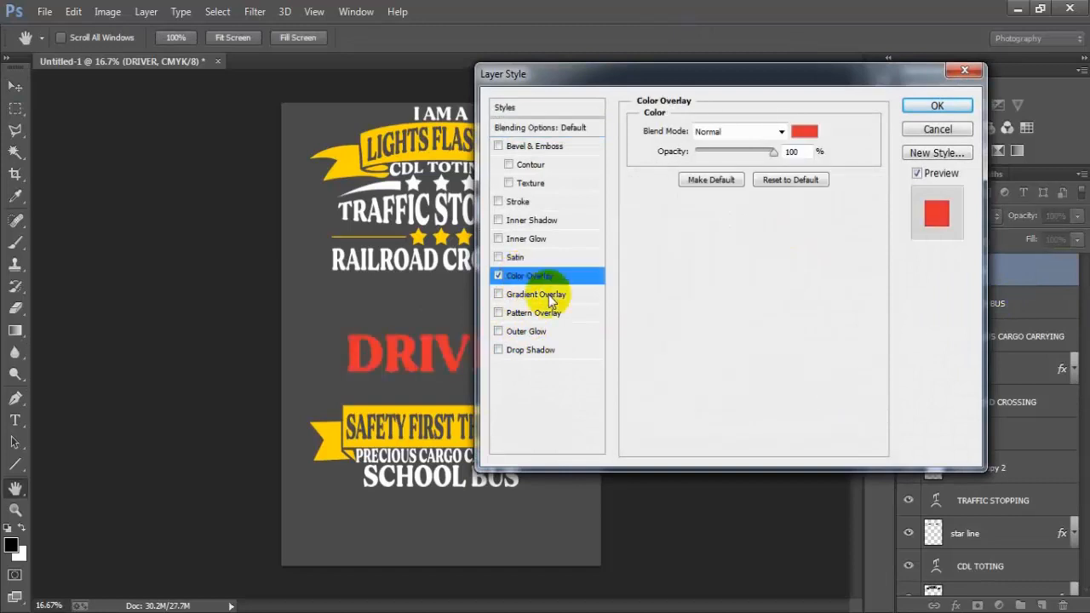
{"action": "left_click", "coordinate": [804, 131]}
{"action": "double_click", "coordinate": [749, 363]}
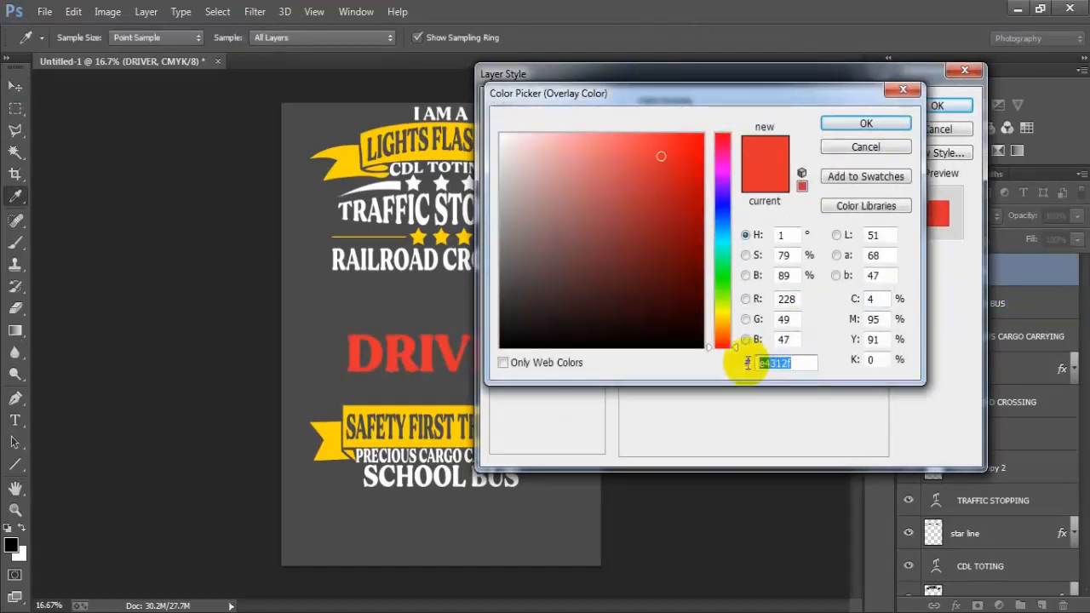
{"action": "type", "text": "D"}
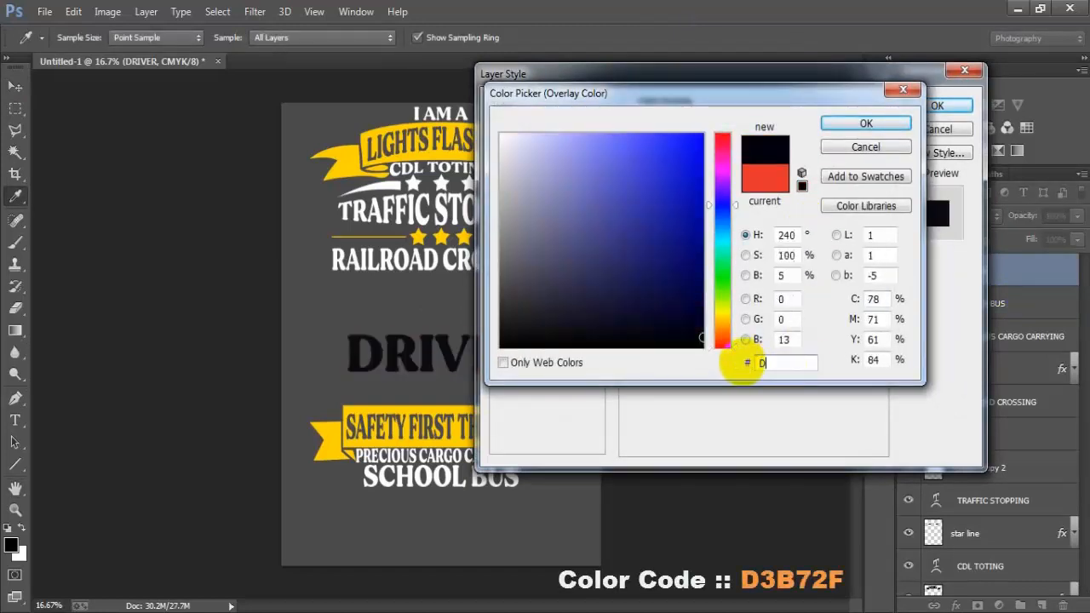
{"action": "type", "text": "3B72"}
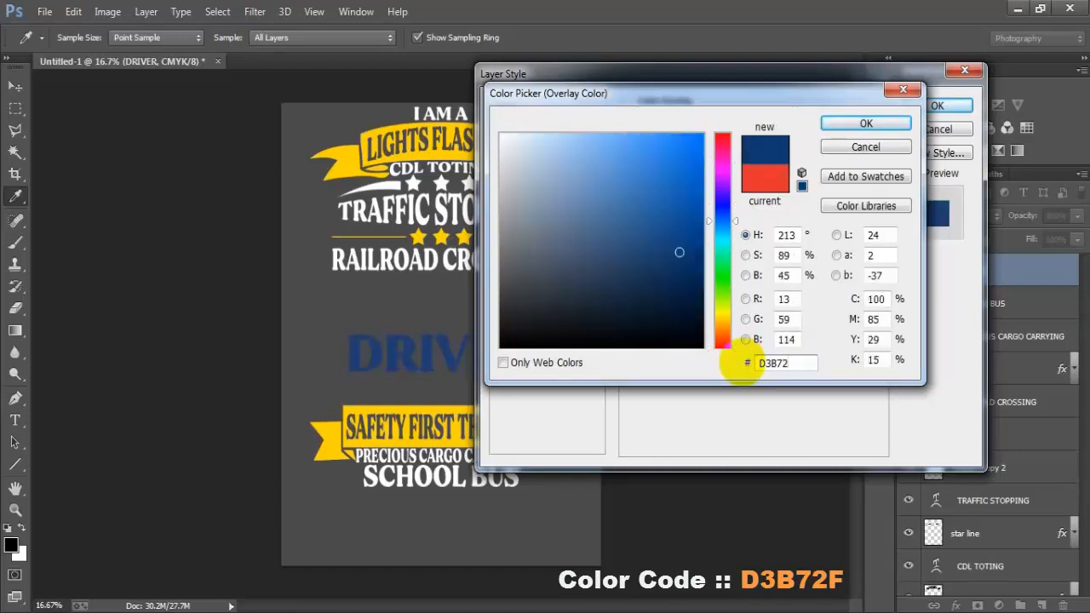
{"action": "type", "text": "F"}
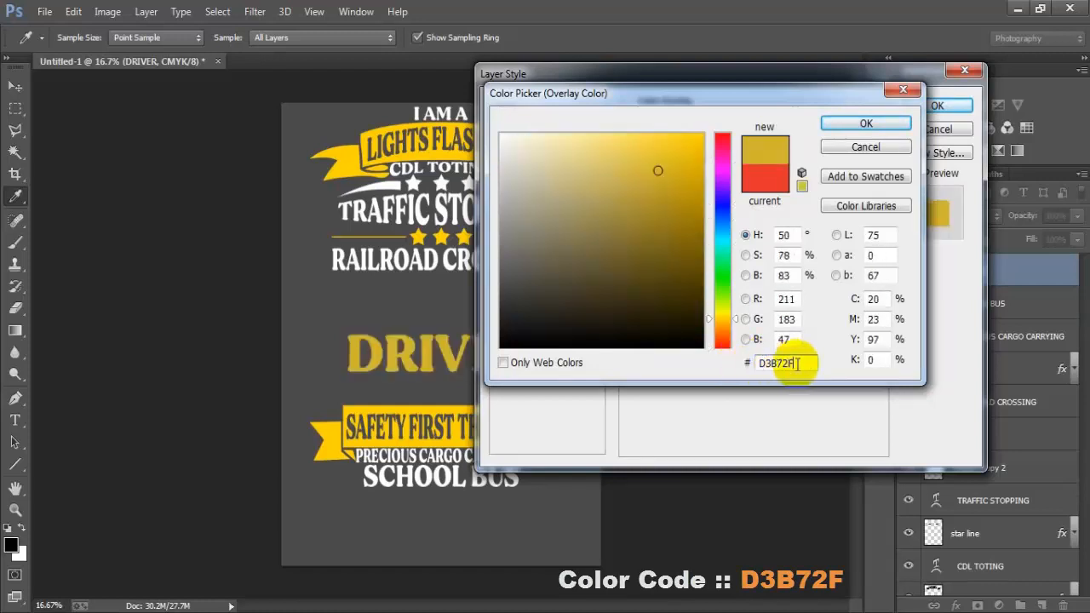
{"action": "left_click", "coordinate": [751, 365]}
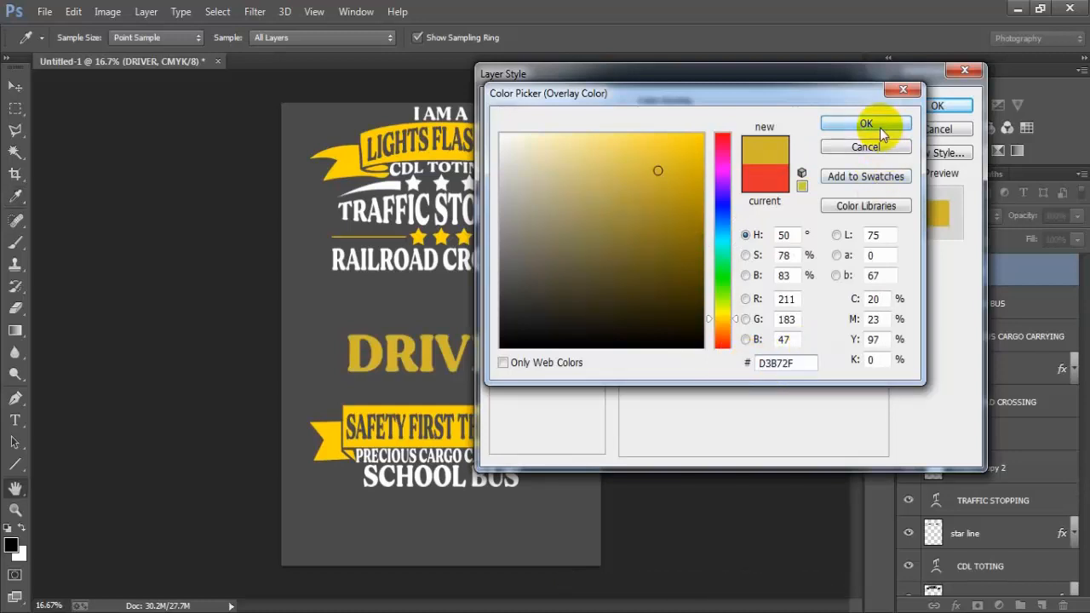
{"action": "left_click", "coordinate": [881, 128]}
{"action": "left_click", "coordinate": [935, 107]}
- Duplicate the DRIVER text layer and toggle the copy's visibility to check it
{"action": "left_click", "coordinate": [1072, 271]}
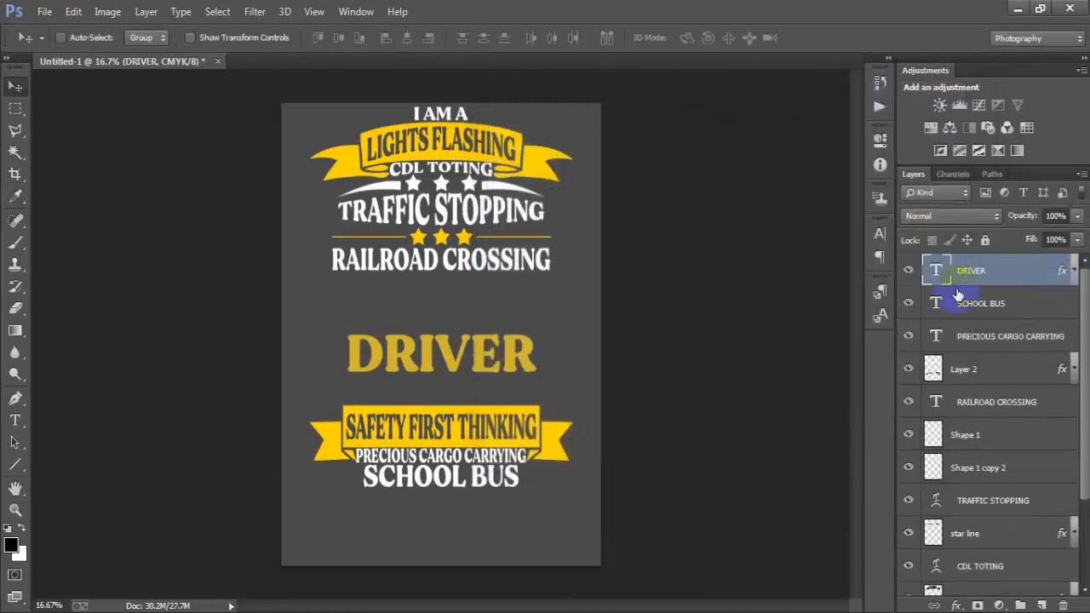
{"action": "left_click", "coordinate": [909, 273]}
{"action": "left_click", "coordinate": [908, 271]}
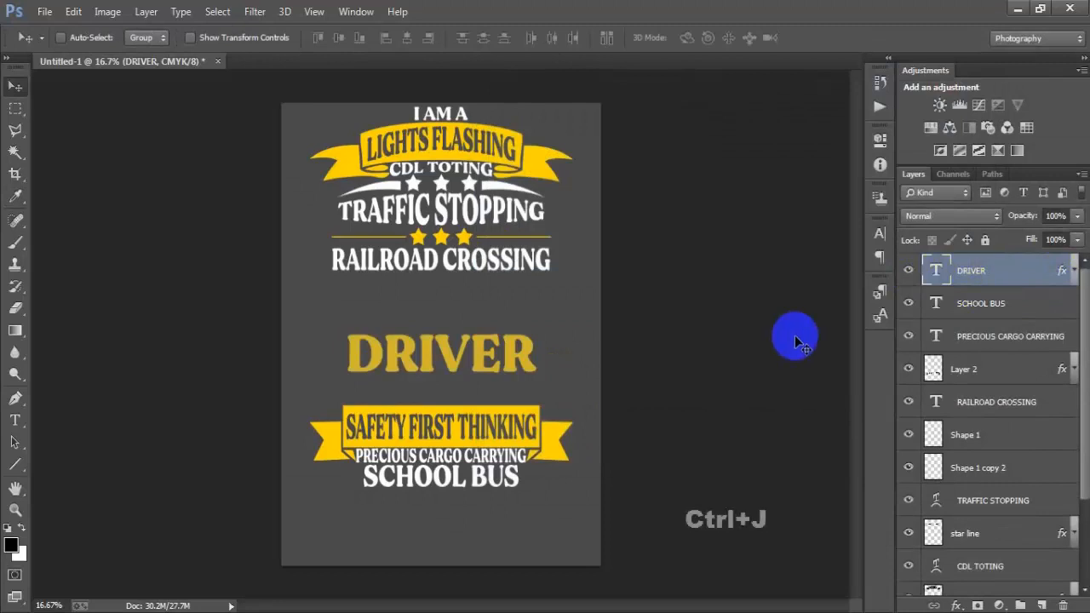
{"action": "key", "text": "ctrl+j"}
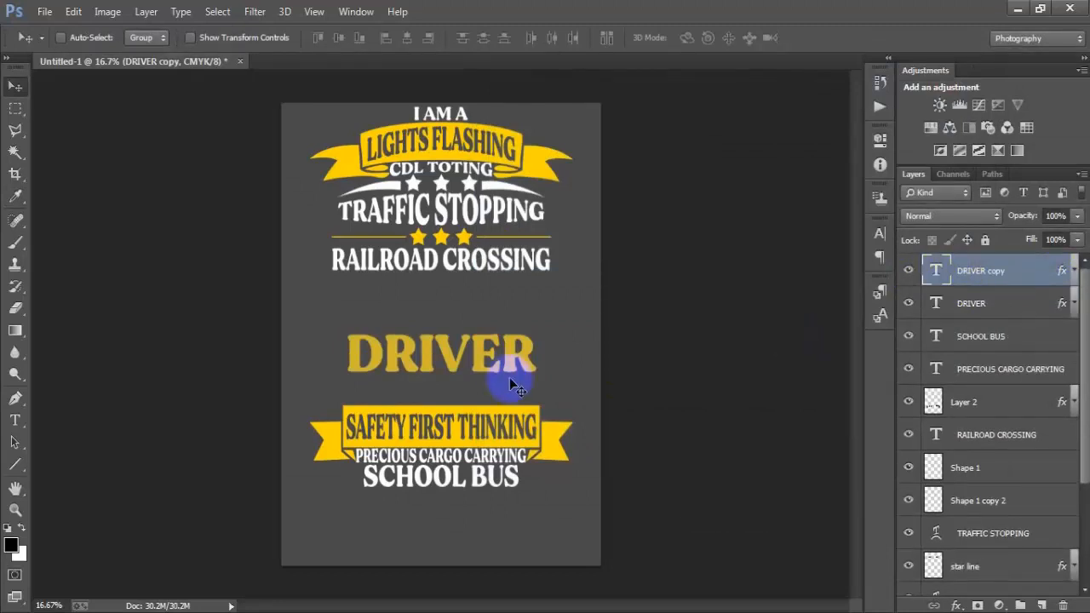
{"action": "left_click", "coordinate": [910, 271]}
{"action": "left_click", "coordinate": [910, 271]}
- Change the Color Overlay of the DRIVER copy layer to FFD400
{"action": "double_click", "coordinate": [1065, 272]}
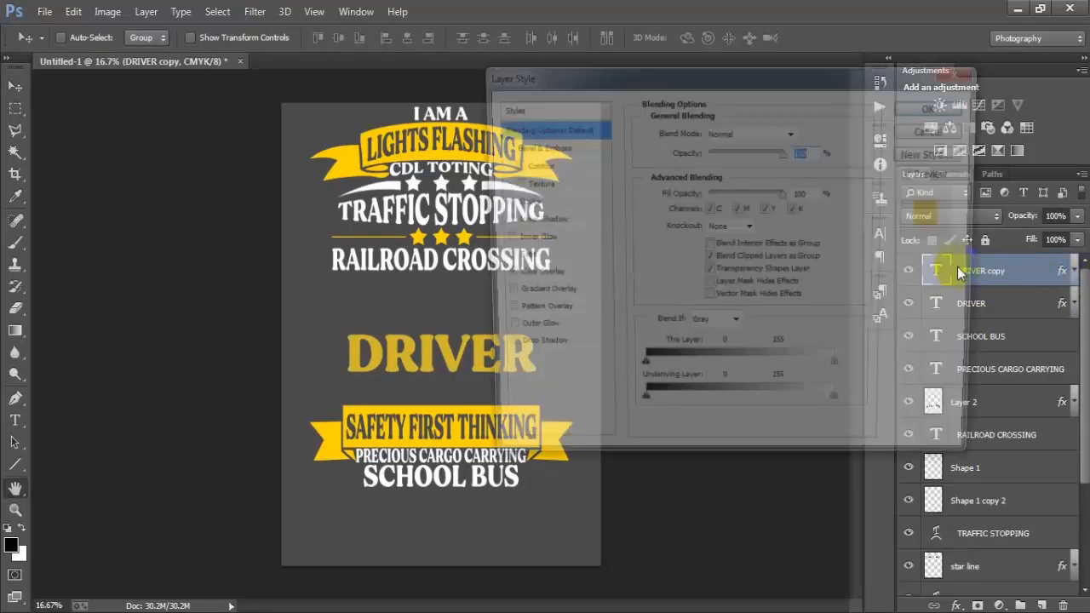
{"action": "left_click", "coordinate": [529, 275]}
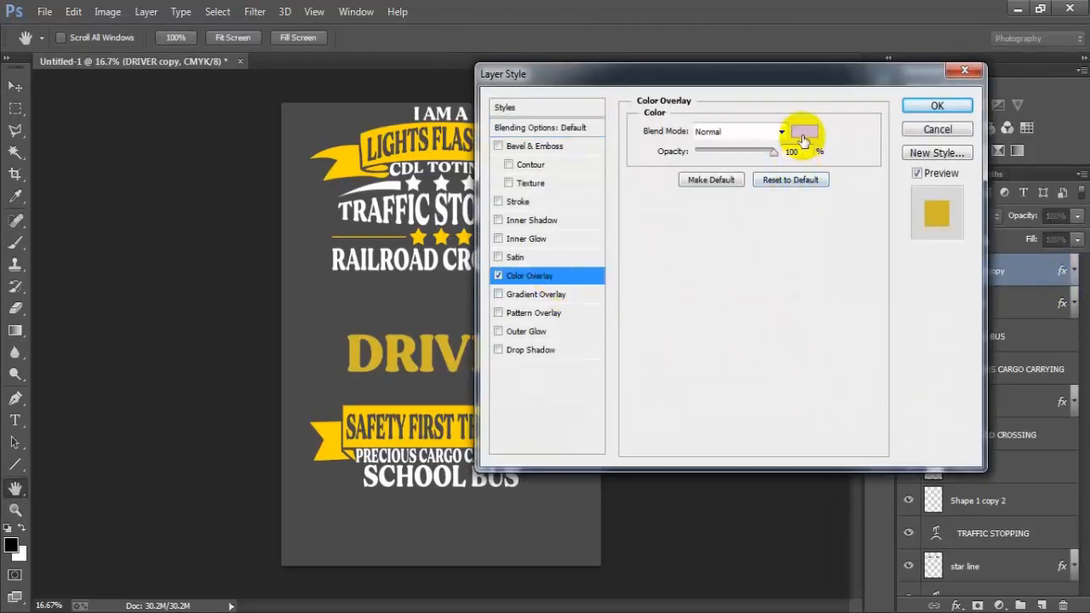
{"action": "left_click", "coordinate": [804, 132]}
{"action": "left_click_drag", "start_coordinate": [791, 364], "coordinate": [771, 363]}
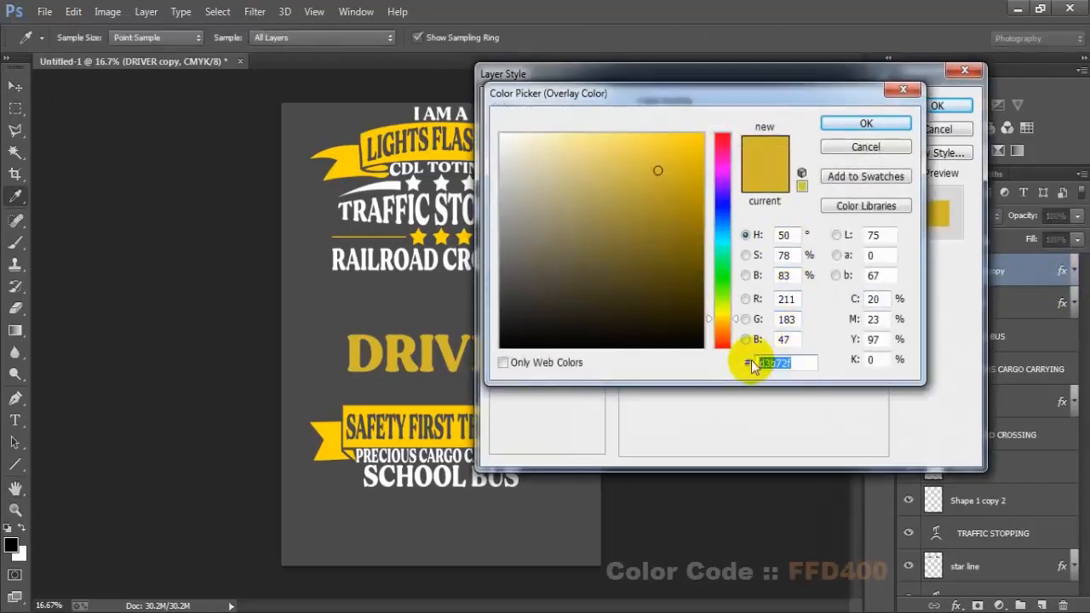
{"action": "type", "text": "FFD400"}
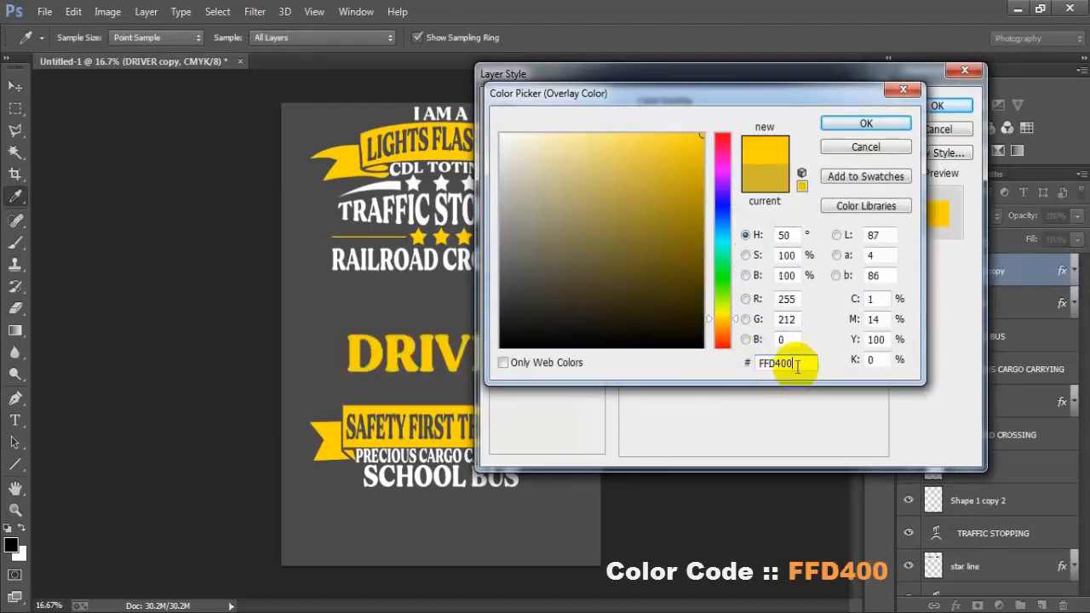
{"action": "left_click_drag", "start_coordinate": [798, 362], "coordinate": [739, 370]}
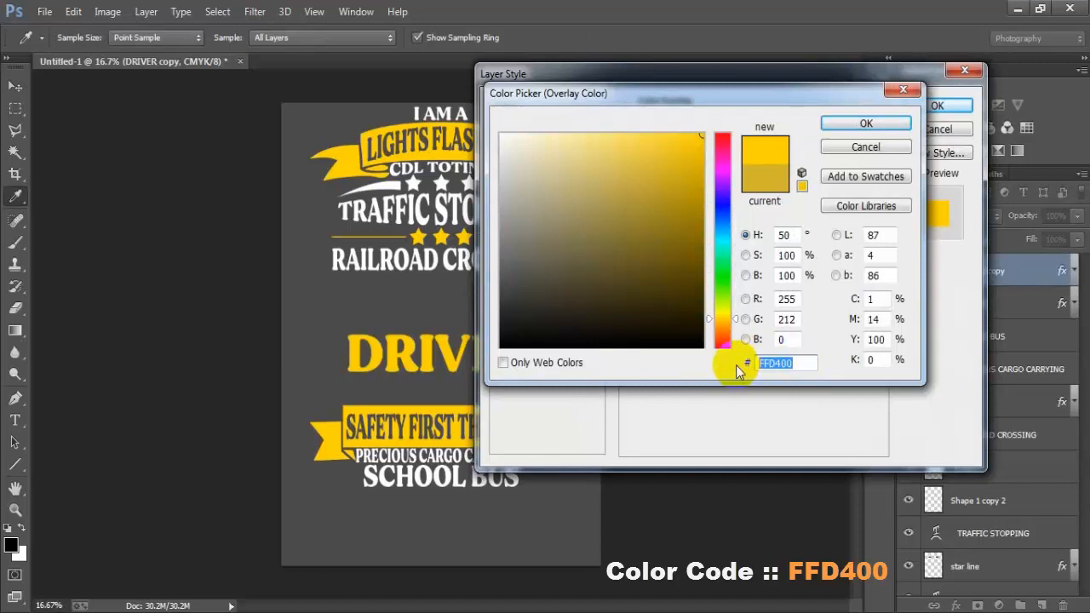
{"action": "left_click", "coordinate": [846, 119]}
{"action": "left_click", "coordinate": [937, 107]}
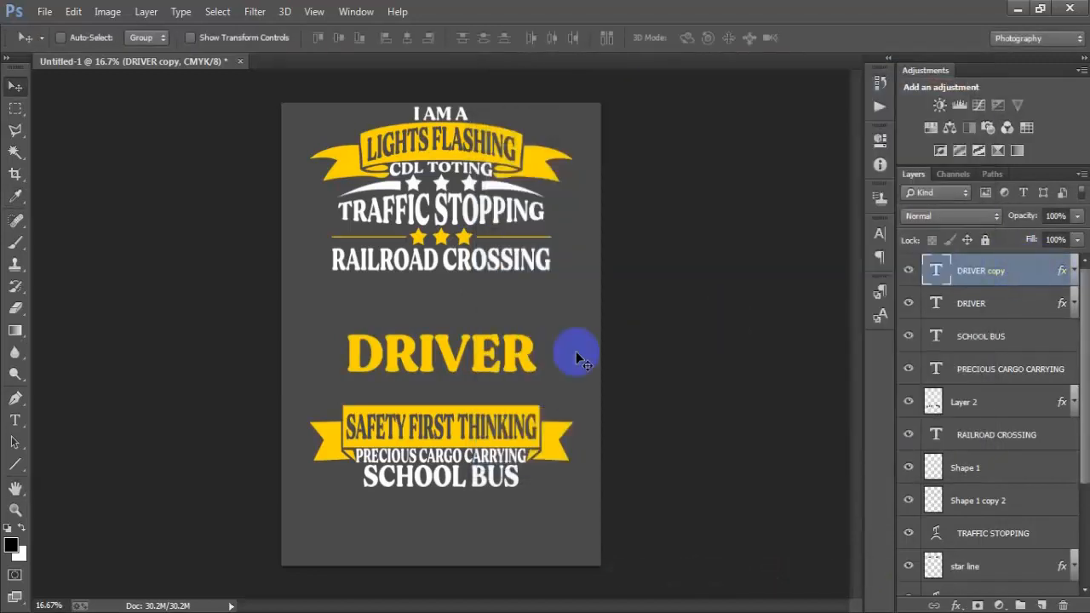
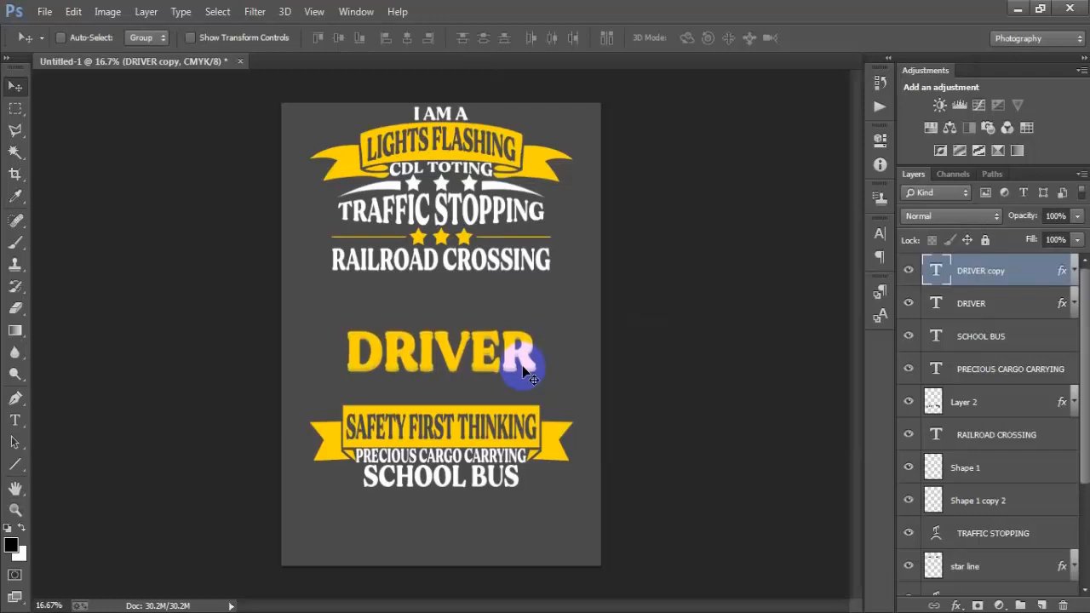
- Move both DRIVER layers together to directly beneath the SCHOOL BUS line
{"action": "left_click", "coordinate": [1009, 305], "text": "shift"}
{"action": "left_click", "coordinate": [908, 271]}
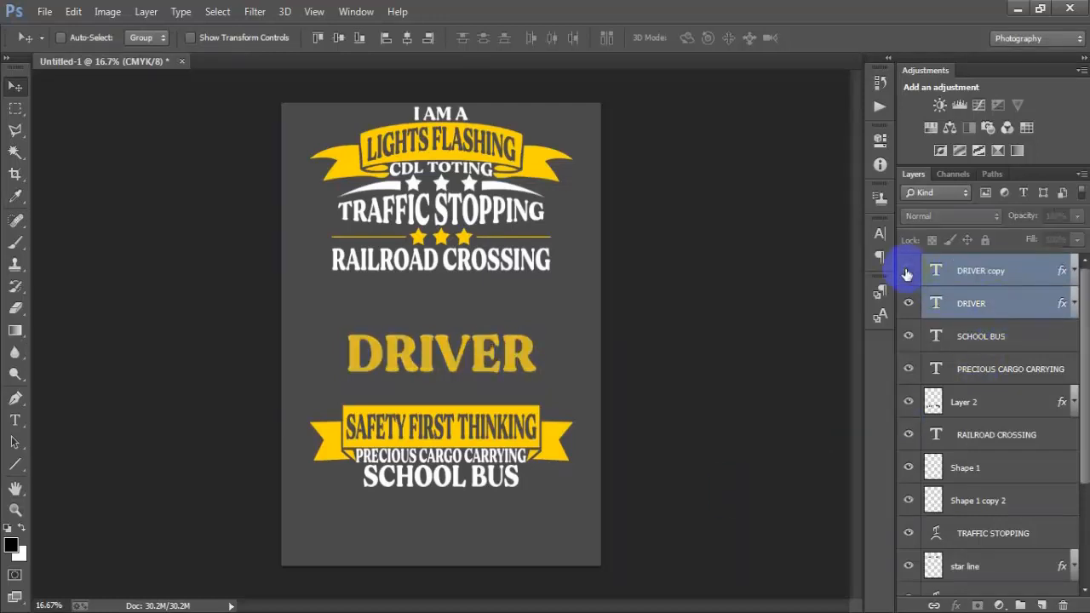
{"action": "left_click", "coordinate": [908, 270]}
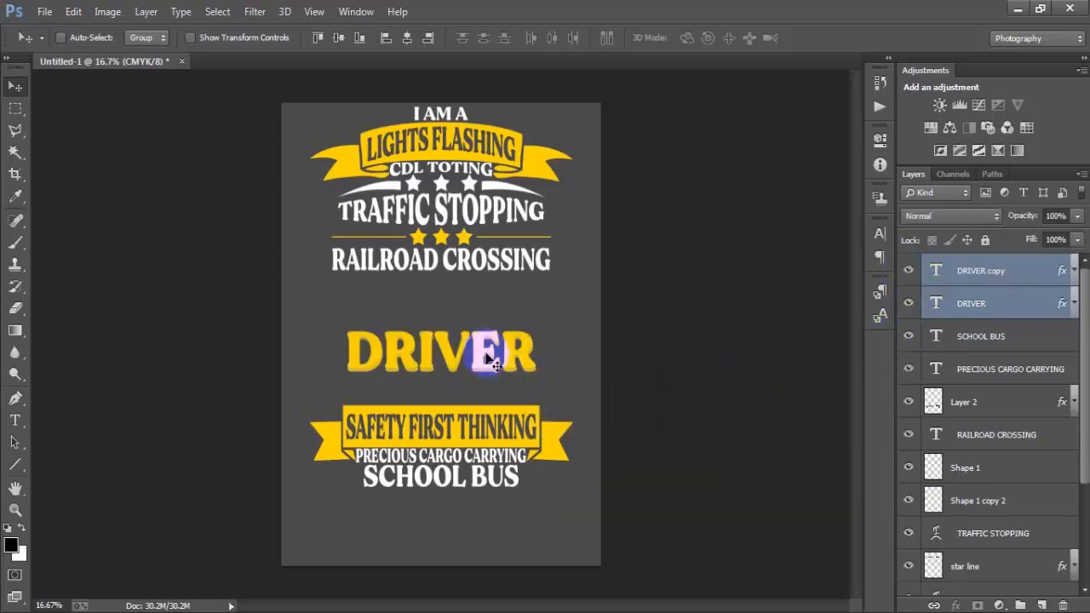
{"action": "left_click_drag", "start_coordinate": [487, 358], "coordinate": [485, 518]}
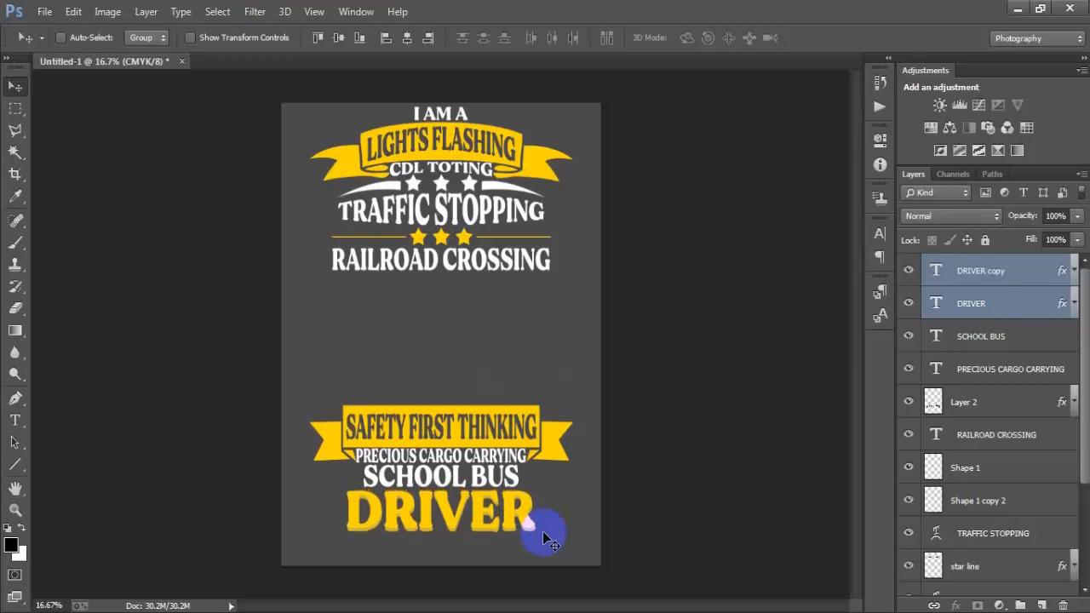
- Nudge the SCHOOL BUS text slightly down and fine-tune the position of both DRIVER layers beneath it
{"action": "left_click", "coordinate": [1005, 336]}
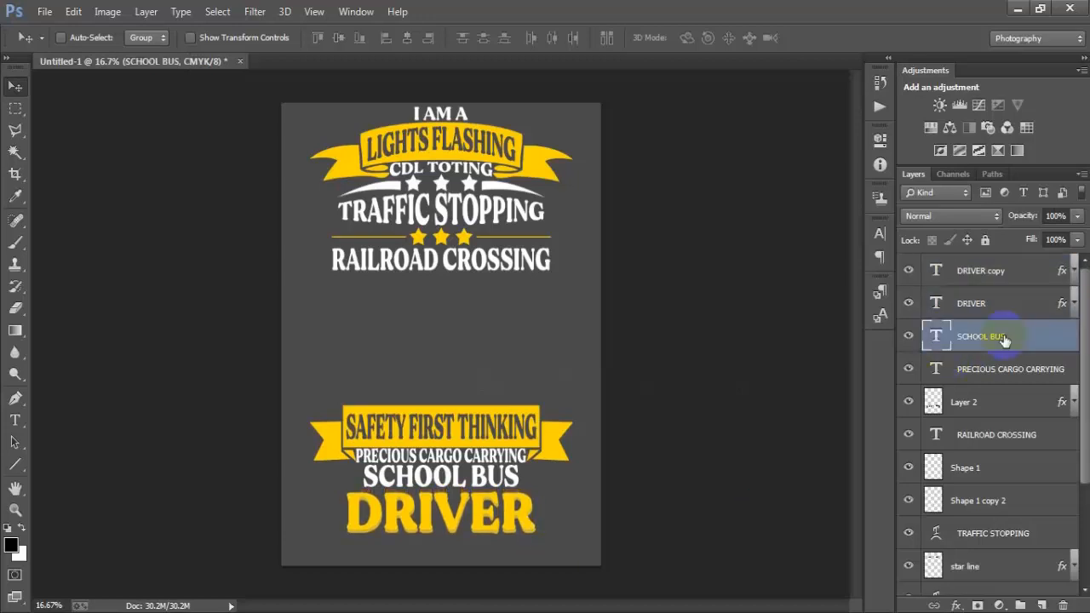
{"action": "key", "text": "Down"}
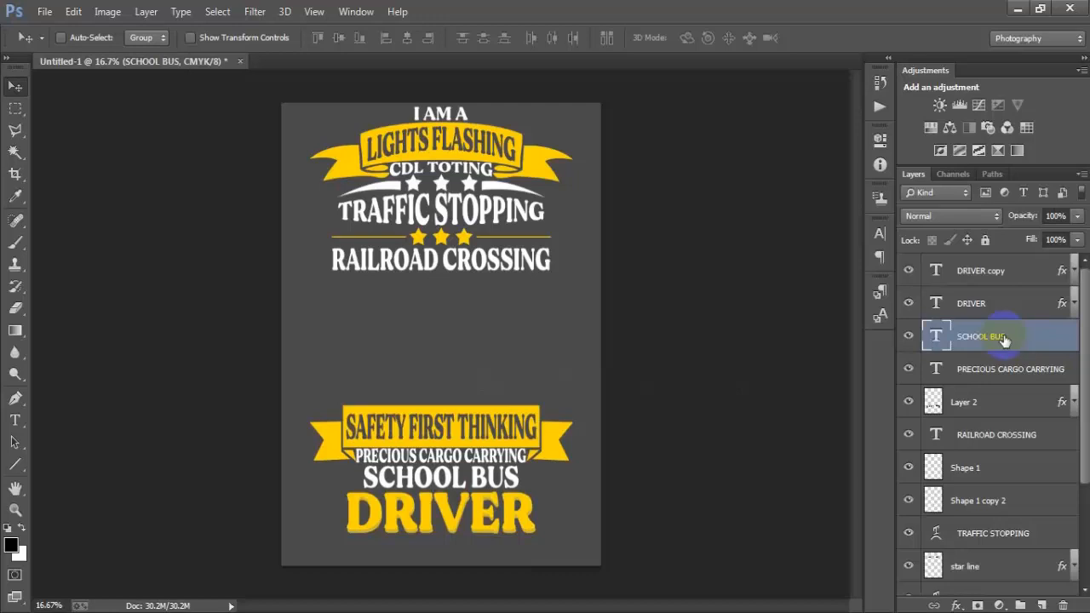
{"action": "left_click", "coordinate": [998, 274]}
{"action": "left_click", "coordinate": [998, 304], "text": "shift"}
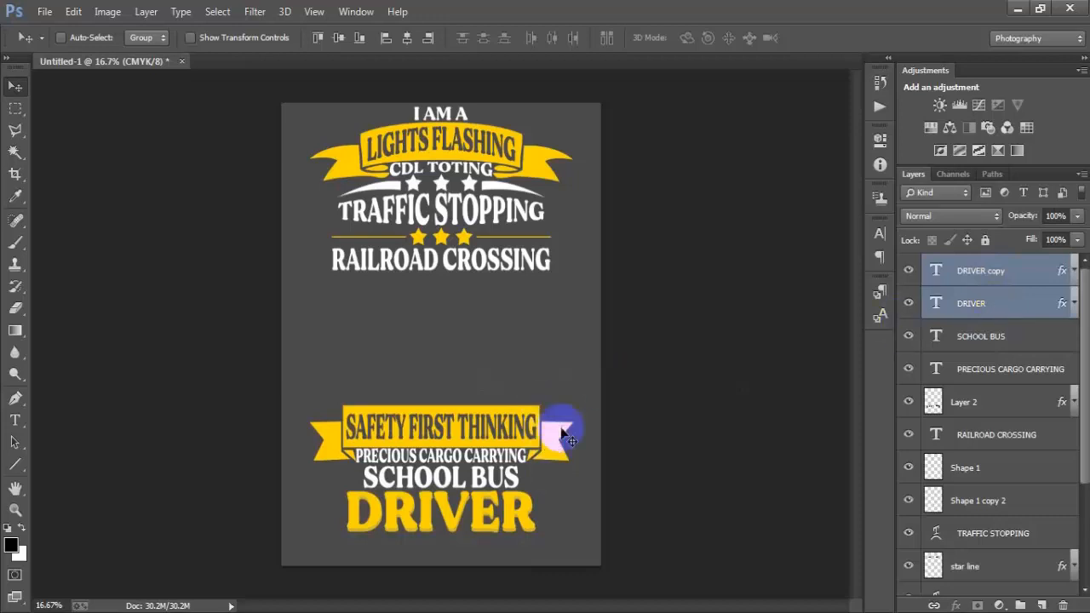
- Open the school bus file 2519728.eps, rasterizing it at a resolution of 300 pixels/inch in CMYK Color mode
{"action": "left_click", "coordinate": [1011, 280]}
{"action": "left_click", "coordinate": [44, 12]}
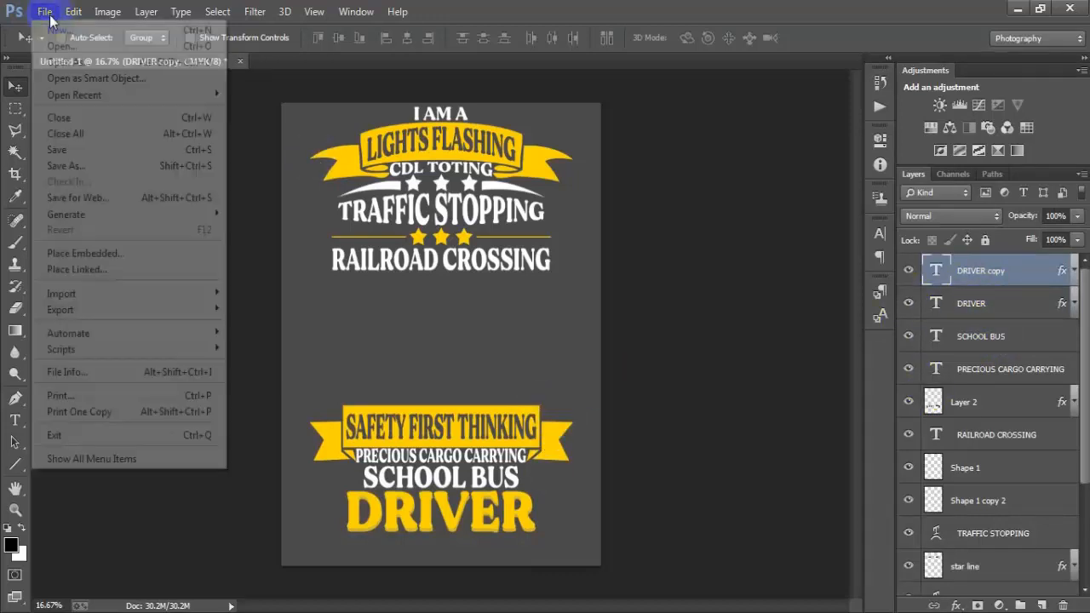
{"action": "left_click", "coordinate": [67, 46]}
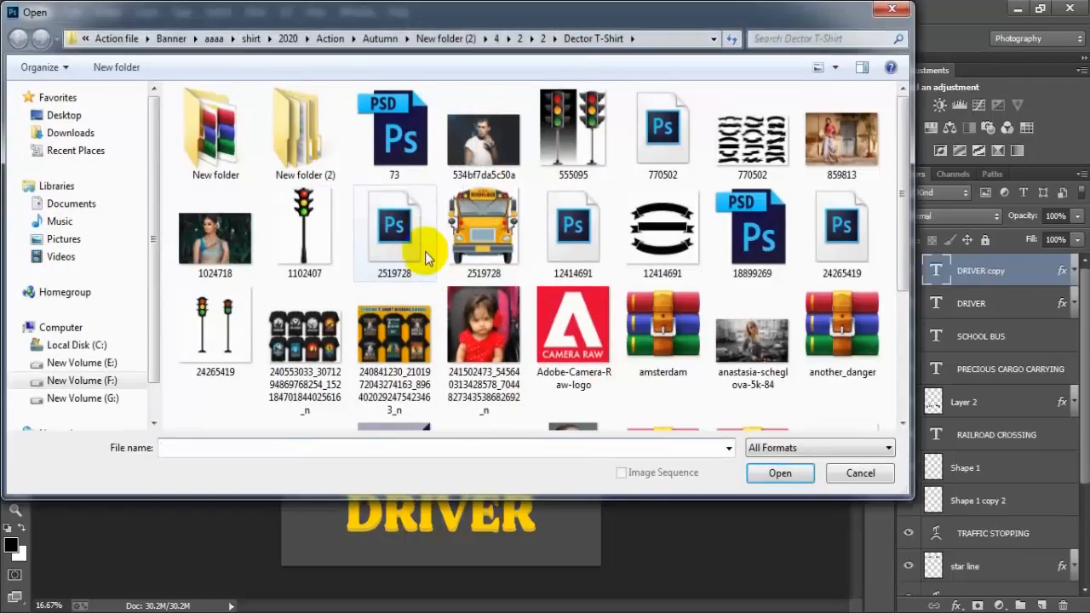
{"action": "left_click", "coordinate": [425, 252]}
{"action": "left_click", "coordinate": [780, 473]}
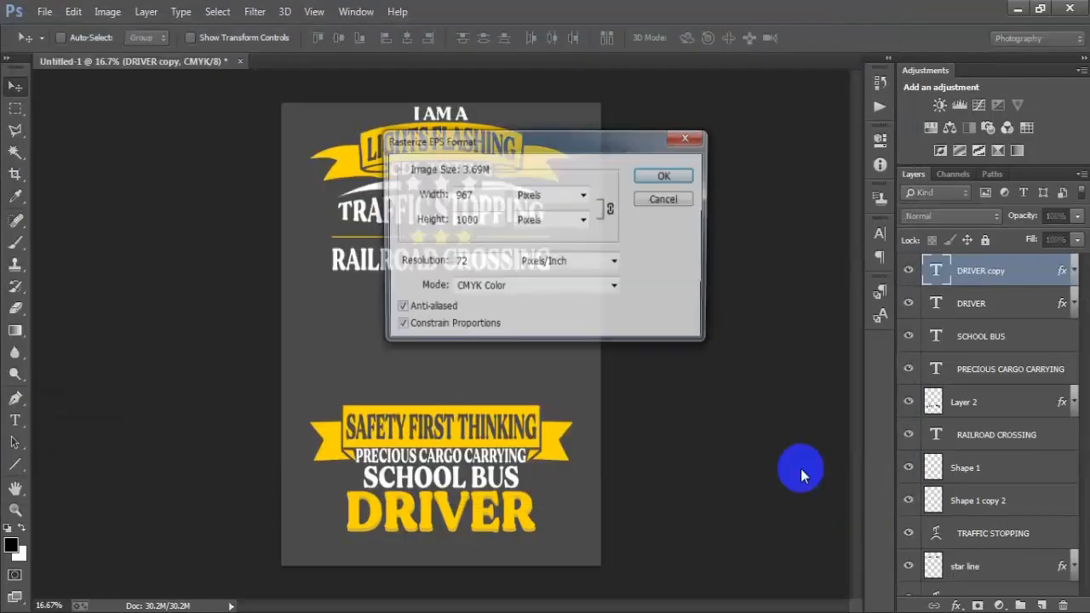
{"action": "left_click_drag", "start_coordinate": [490, 271], "coordinate": [442, 268]}
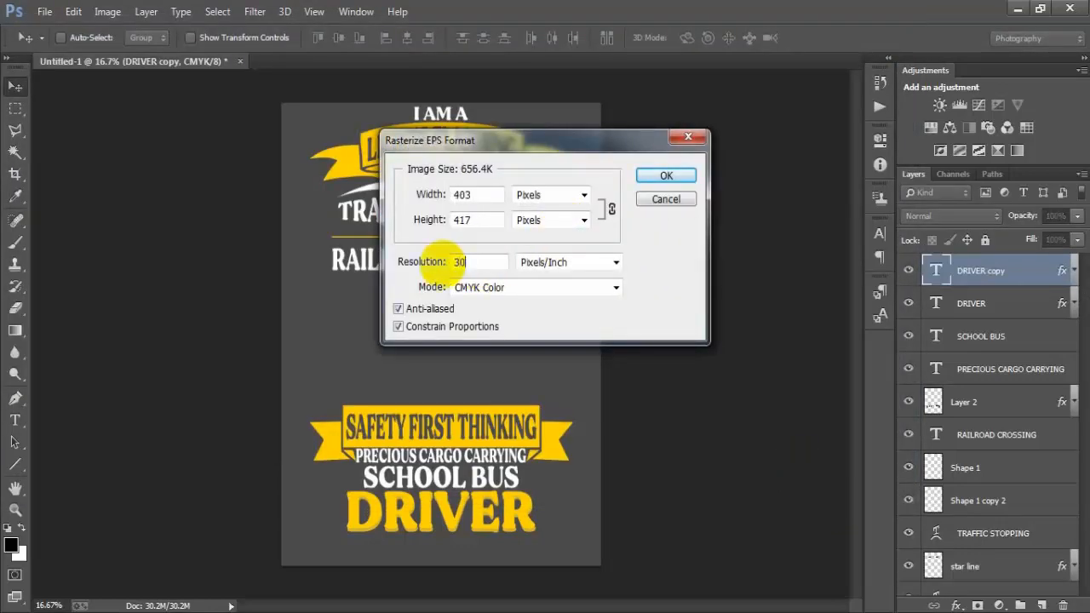
{"action": "type", "text": "300"}
{"action": "key", "text": "Return"}
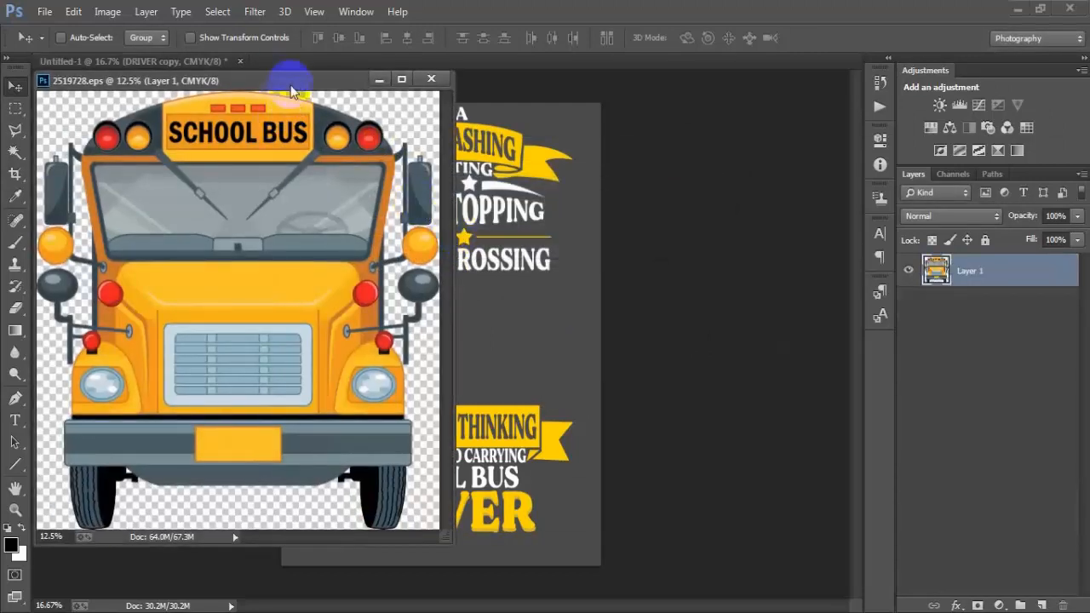
- Dock the bus document and bring its artwork into Untitled-1 as a new layer above DRIVER copy
{"action": "left_click_drag", "start_coordinate": [292, 81], "coordinate": [379, 63]}
{"action": "left_click_drag", "start_coordinate": [431, 305], "coordinate": [436, 326]}
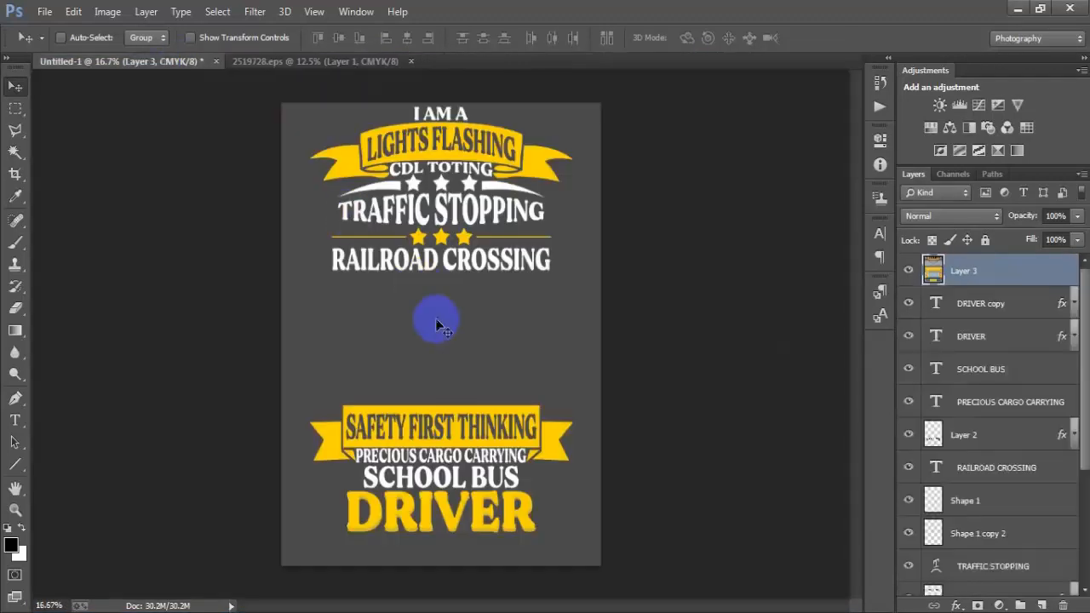
- Close 2519728.eps without saving, and scale the bus layer to about 24.5% between the RAILROAD CROSSING line and the SAFETY FIRST THINKING ribbon
{"action": "left_click", "coordinate": [416, 63]}
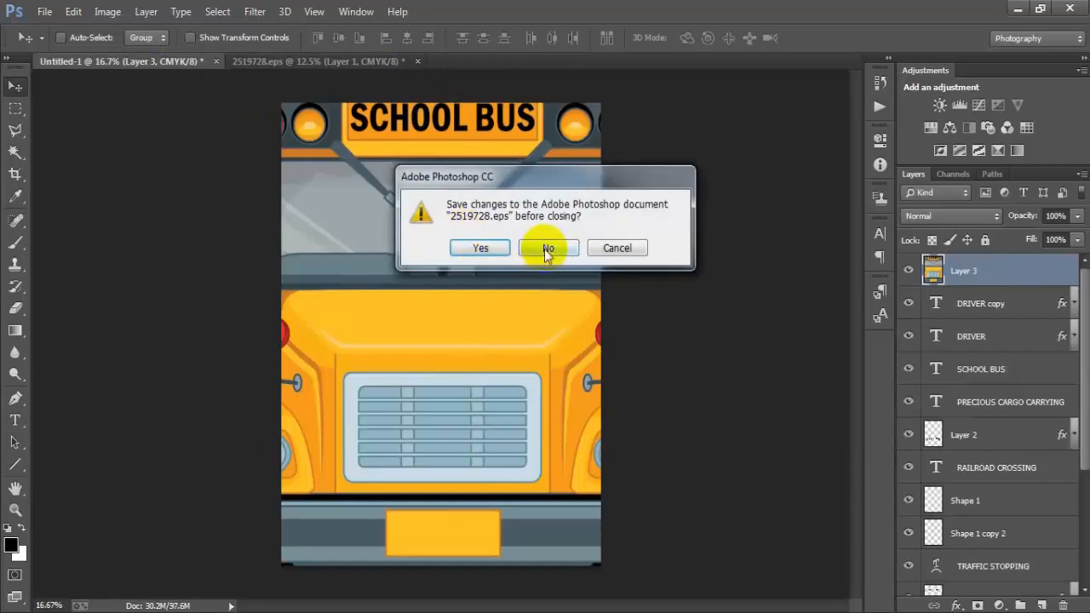
{"action": "left_click", "coordinate": [548, 249]}
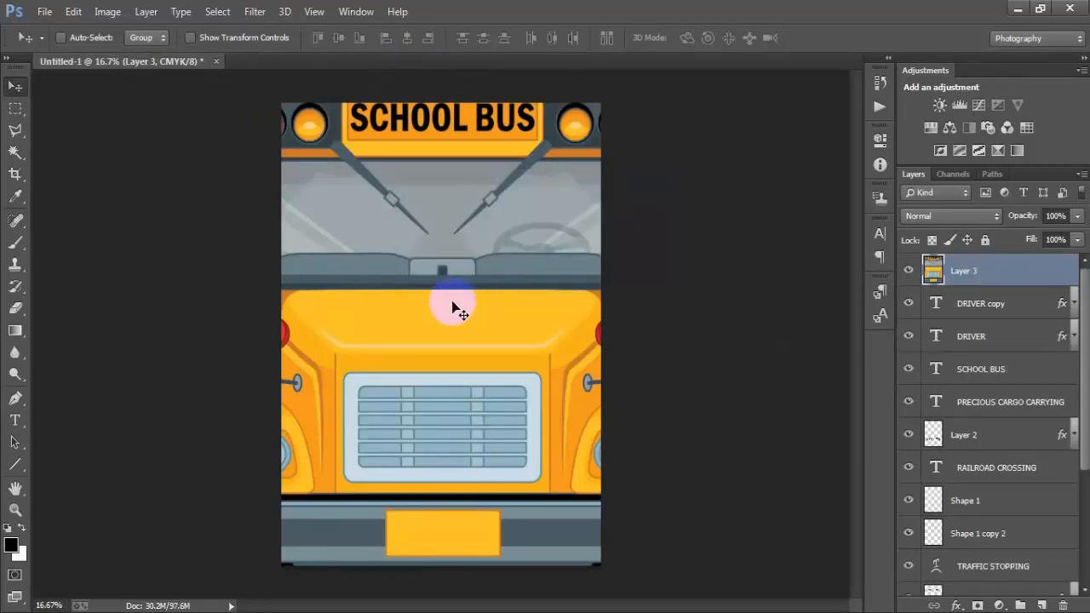
{"action": "key", "text": "ctrl+t"}
{"action": "left_click_drag", "start_coordinate": [385, 234], "coordinate": [431, 425]}
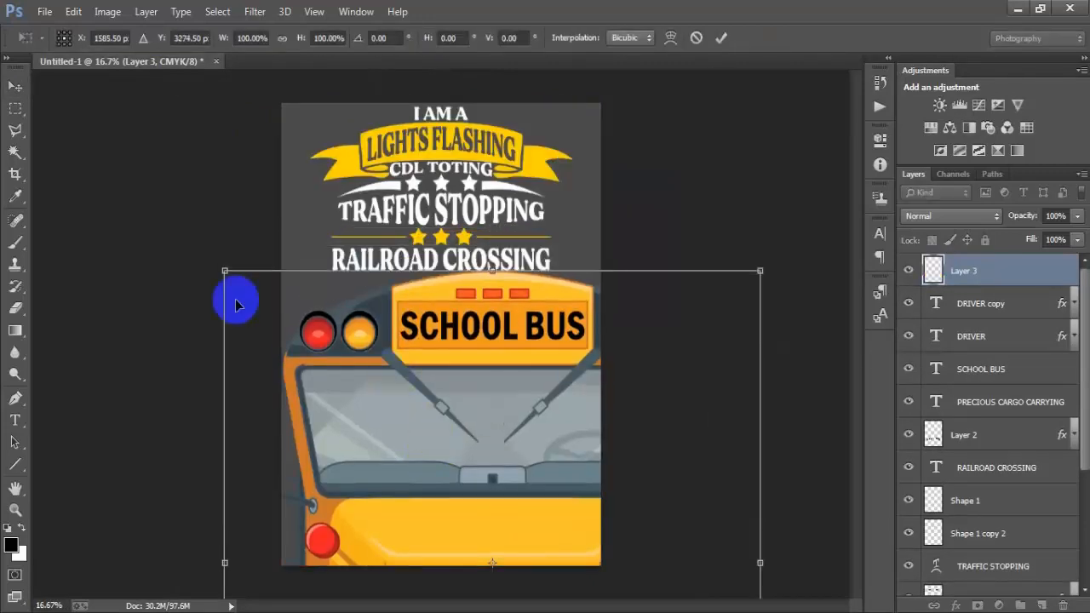
{"action": "left_click_drag", "start_coordinate": [222, 272], "coordinate": [419, 438]}
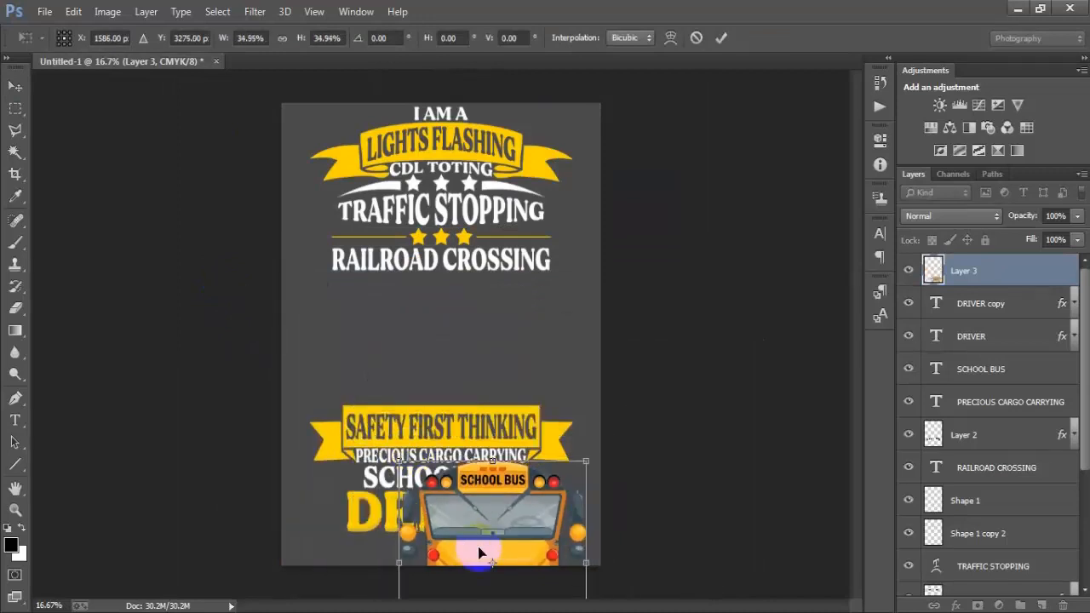
{"action": "left_click_drag", "start_coordinate": [467, 551], "coordinate": [433, 332]}
{"action": "left_click_drag", "start_coordinate": [535, 237], "coordinate": [522, 286]}
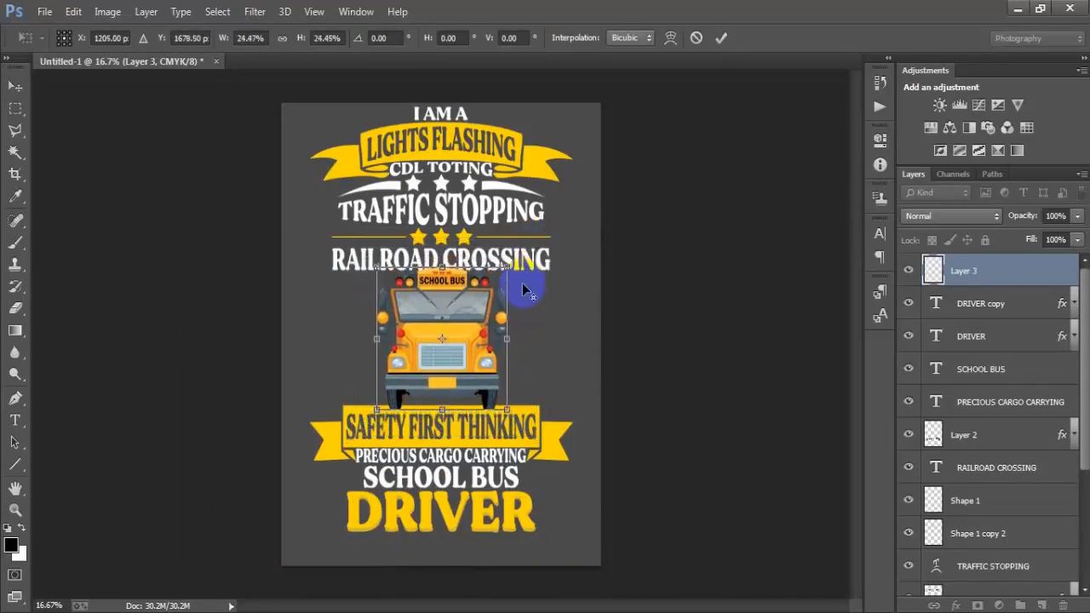
{"action": "left_click", "coordinate": [721, 37]}
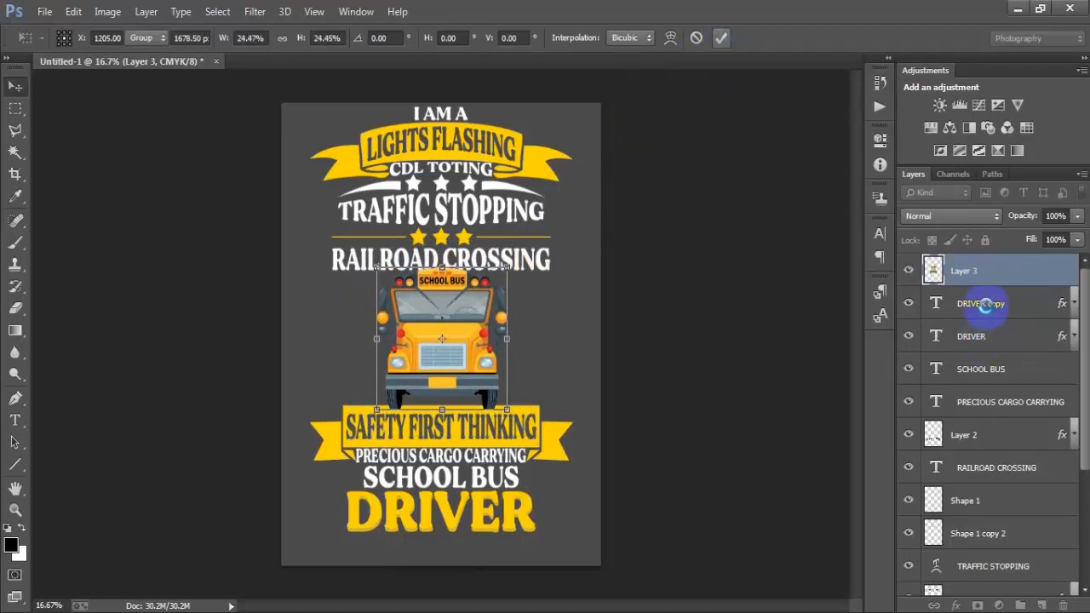
- Shift the layers from DRIVER copy through Layer 2 down together to make more room beneath the bus
{"action": "left_click", "coordinate": [988, 308]}
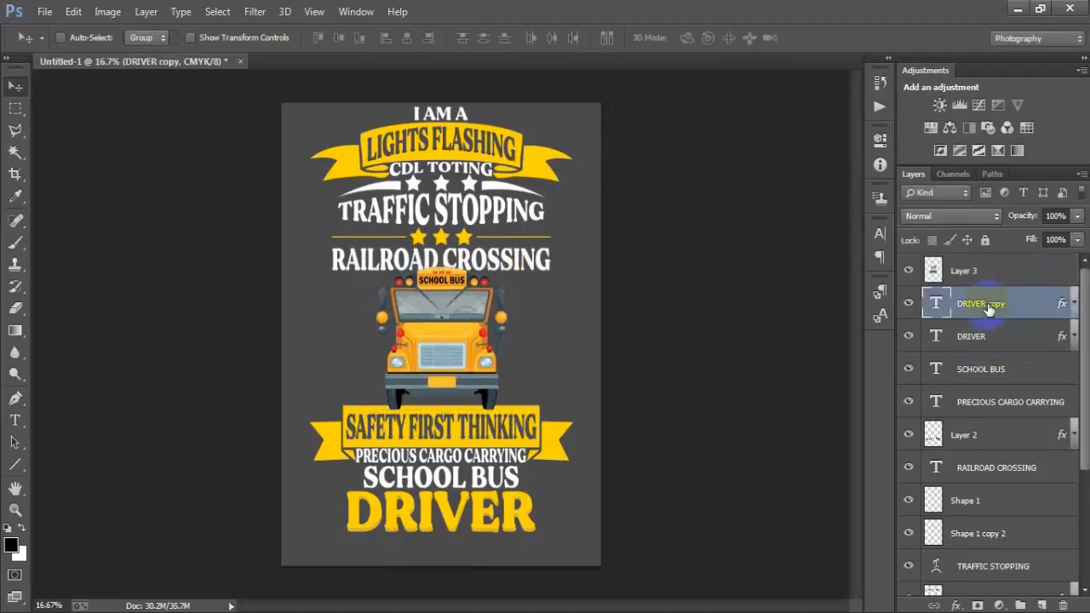
{"action": "left_click", "coordinate": [987, 442], "text": "shift"}
{"action": "key", "text": "shift+Down"}
{"action": "key", "text": "shift+Down"}
{"action": "key", "text": "shift+Down"}
{"action": "key", "text": "shift+Down"}
{"action": "key", "text": "shift+Down"}
{"action": "key", "text": "shift+Down"}
{"action": "key", "text": "shift+Down"}
{"action": "key", "text": "shift+Down"}
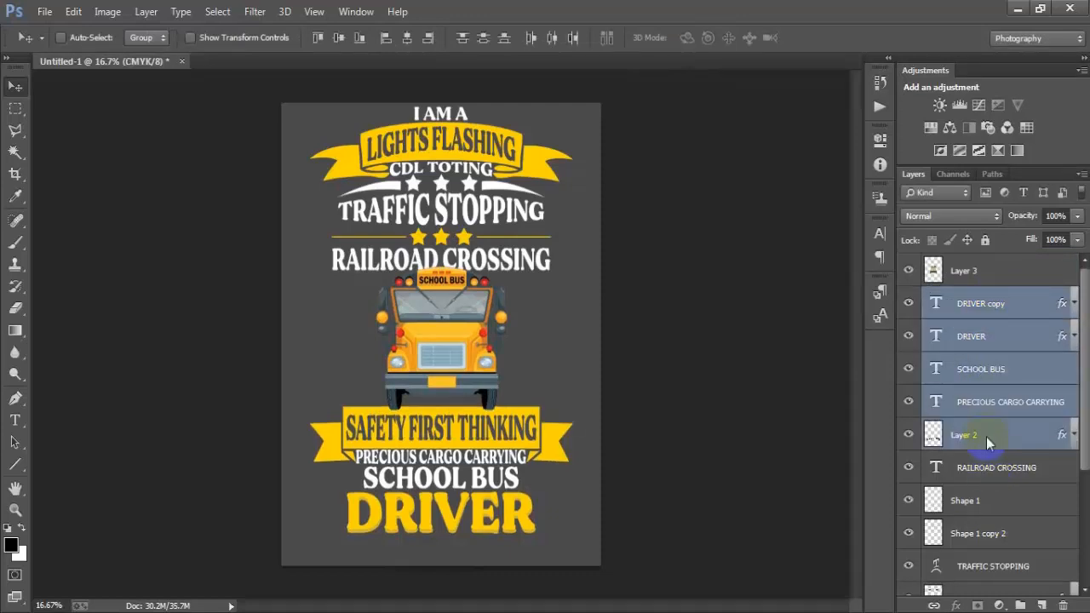
{"action": "key", "text": "shift+Down"}
{"action": "key", "text": "shift+Down"}
{"action": "key", "text": "shift+Down"}
{"action": "key", "text": "shift+Down"}
{"action": "key", "text": "shift+Down"}
{"action": "key", "text": "shift+Down"}
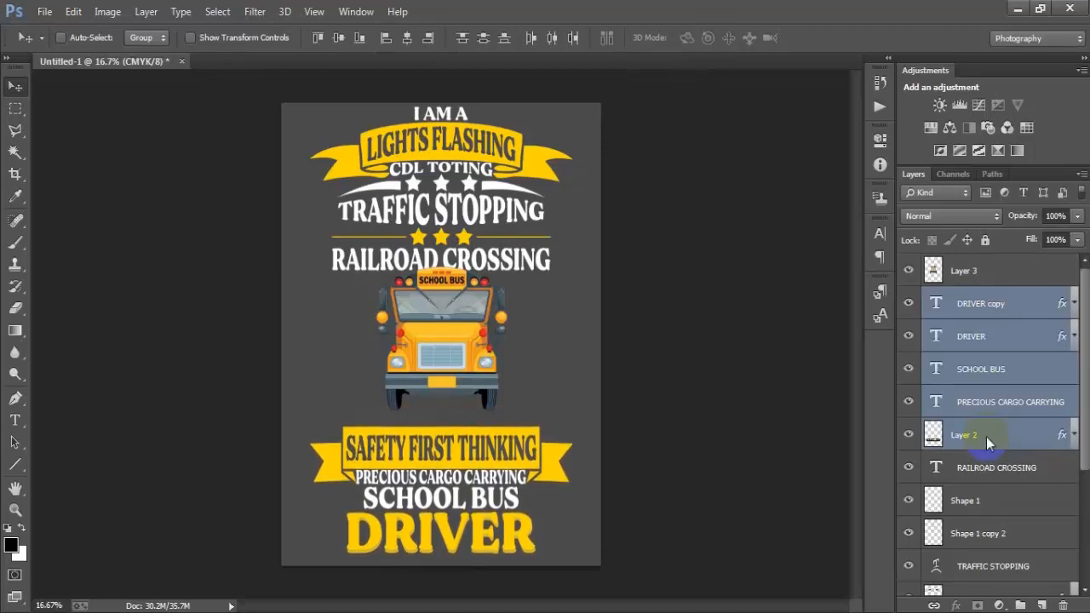
- Enlarge the bus on Layer 3 to about 108% and move it down to fill the gap above the SAFETY FIRST THINKING ribbon
{"action": "left_click", "coordinate": [978, 273]}
{"action": "key", "text": "ctrl+t"}
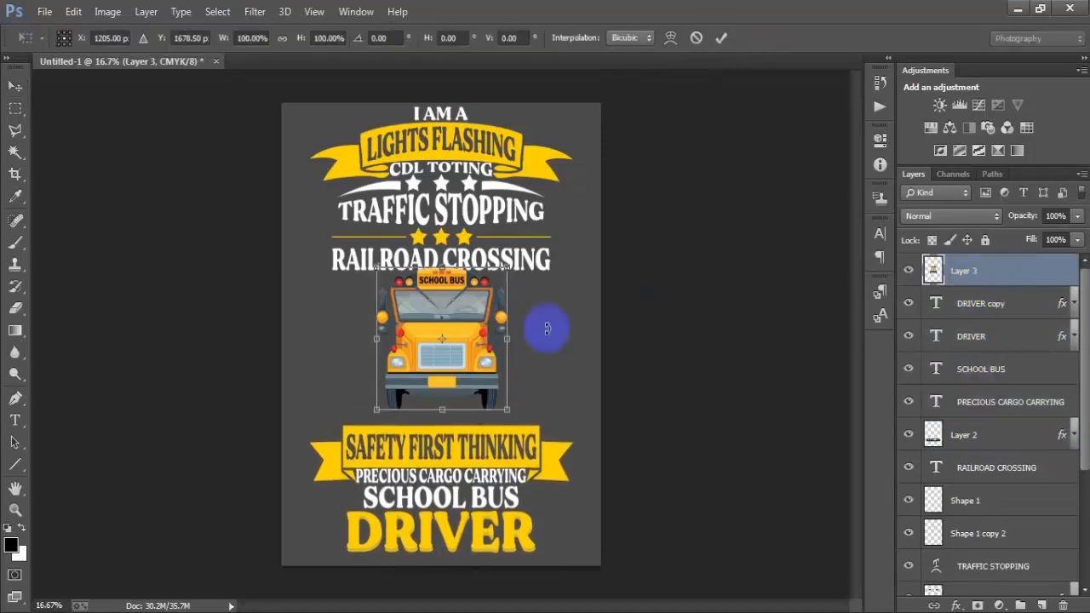
{"action": "left_click_drag", "start_coordinate": [488, 364], "coordinate": [487, 378]}
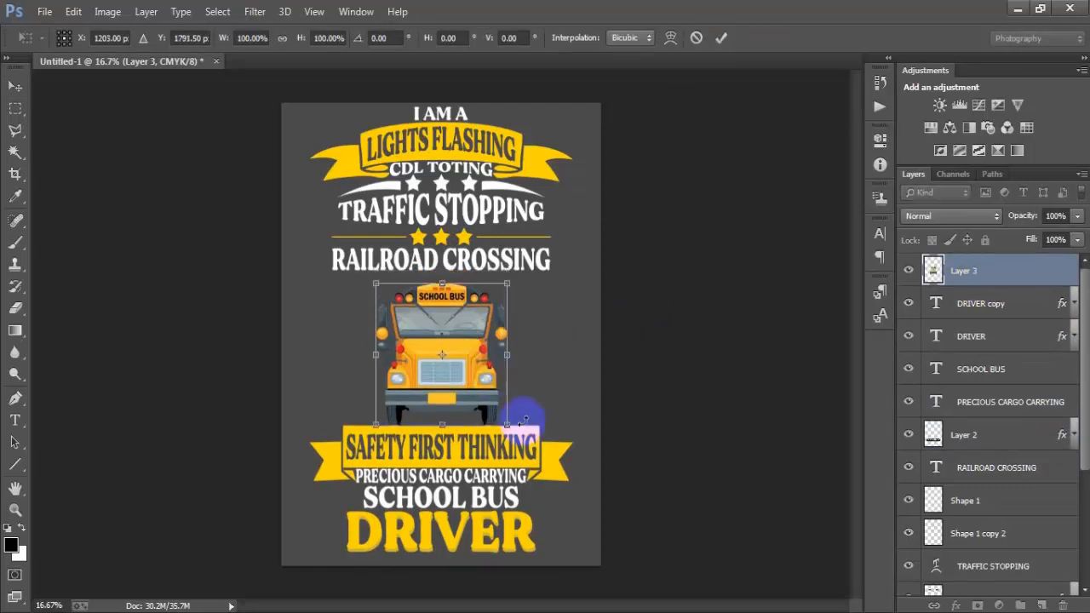
{"action": "left_click_drag", "start_coordinate": [507, 424], "coordinate": [511, 432]}
{"action": "left_click_drag", "start_coordinate": [483, 397], "coordinate": [483, 390]}
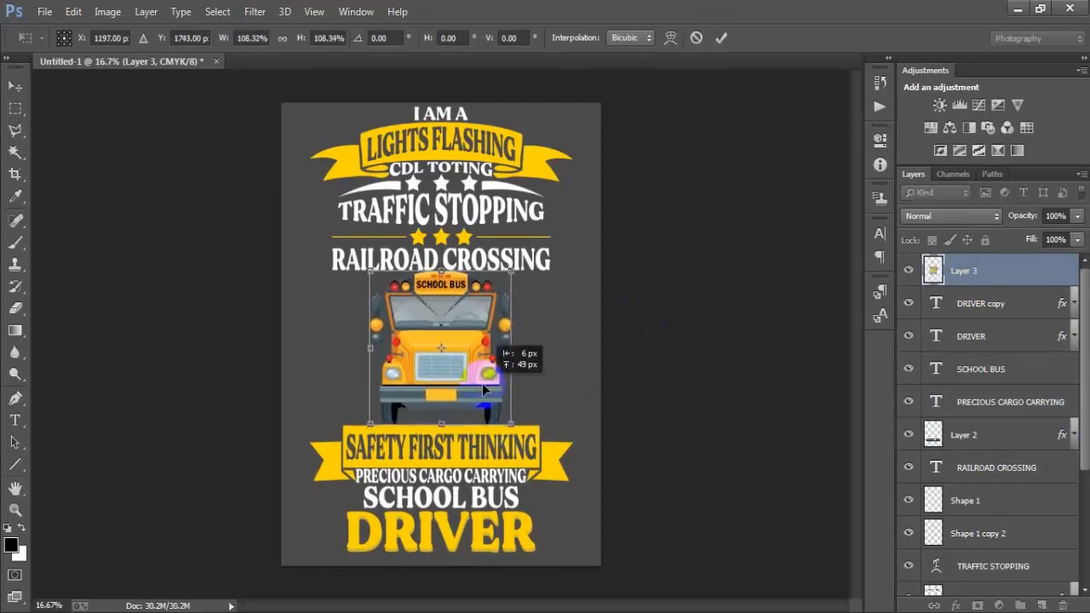
{"action": "left_click", "coordinate": [720, 38]}
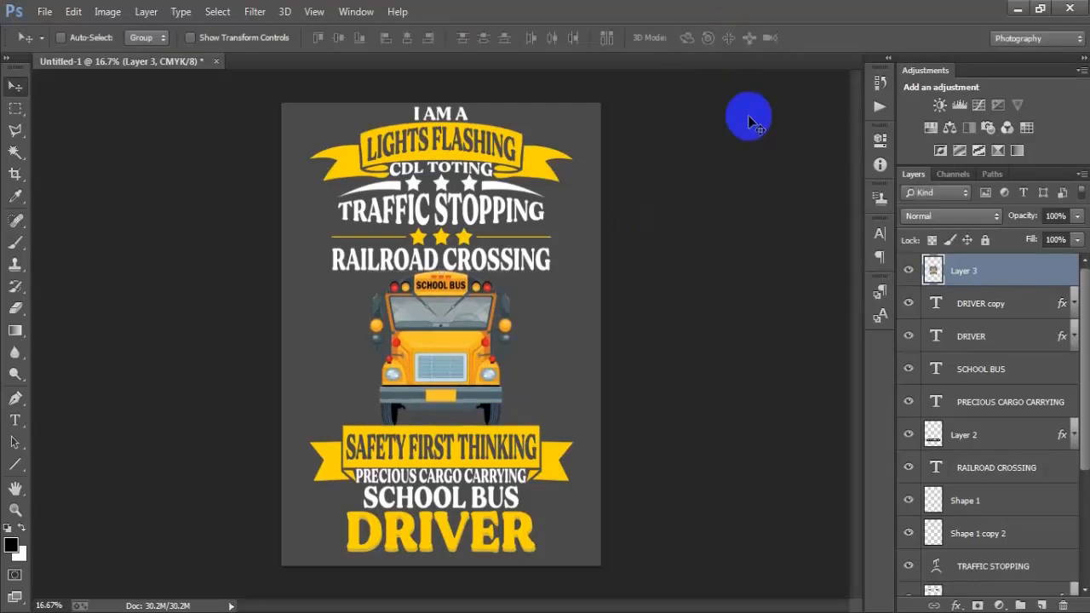
- Scale the bus down to about 95.6% around its centre to leave a small margin above and below
{"action": "key", "text": "ctrl+t"}
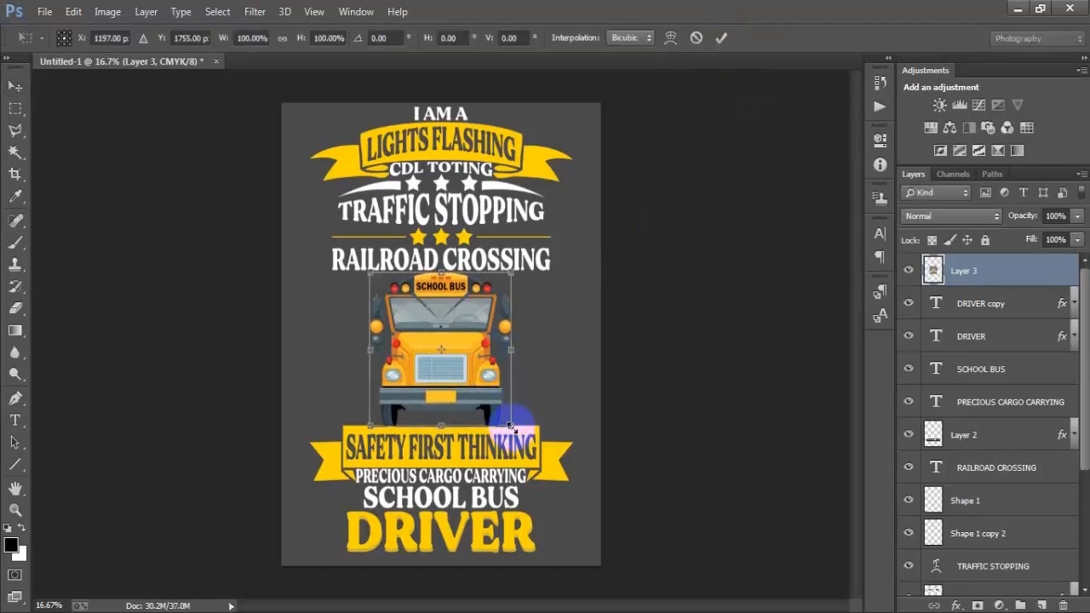
{"action": "left_click_drag", "start_coordinate": [507, 423], "coordinate": [503, 418]}
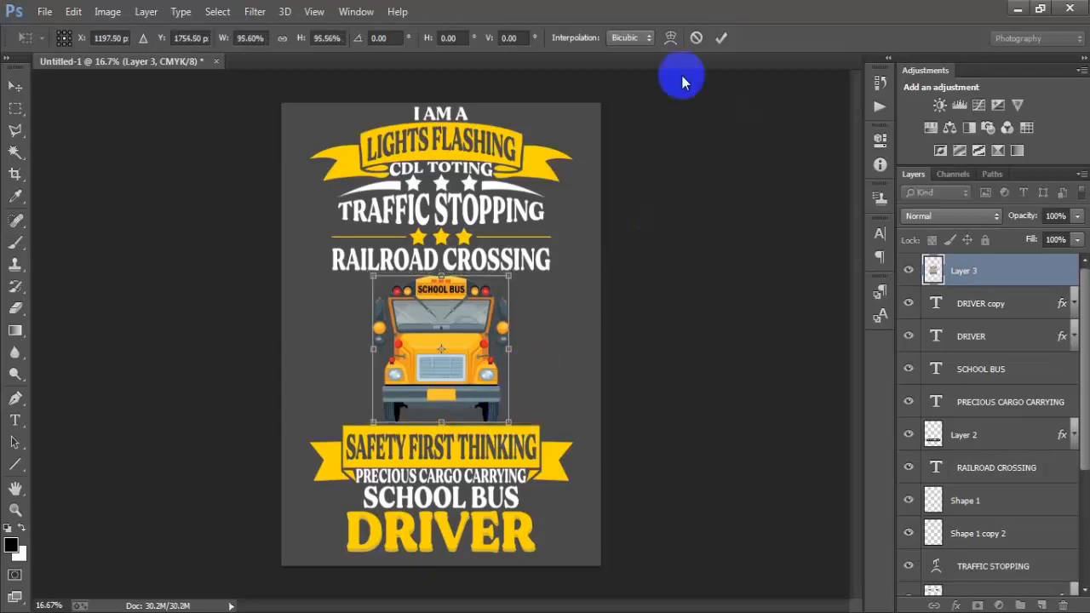
{"action": "left_click", "coordinate": [720, 37]}
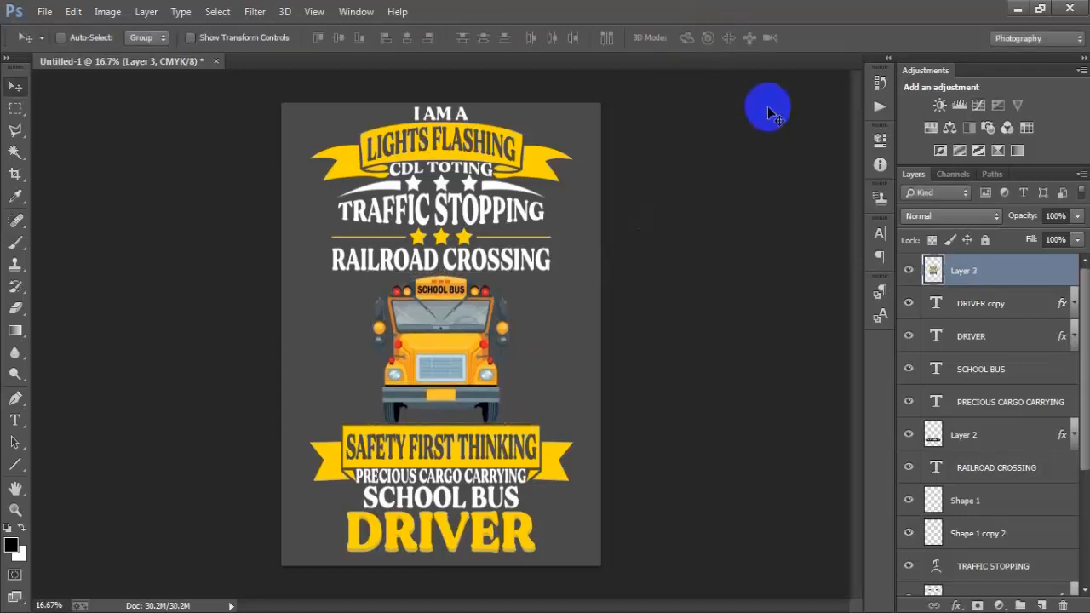
- Nudge all layers from RAILROAD CROSSING through I AM A slightly down as a group, closer to the bus
{"action": "left_click", "coordinate": [992, 475]}
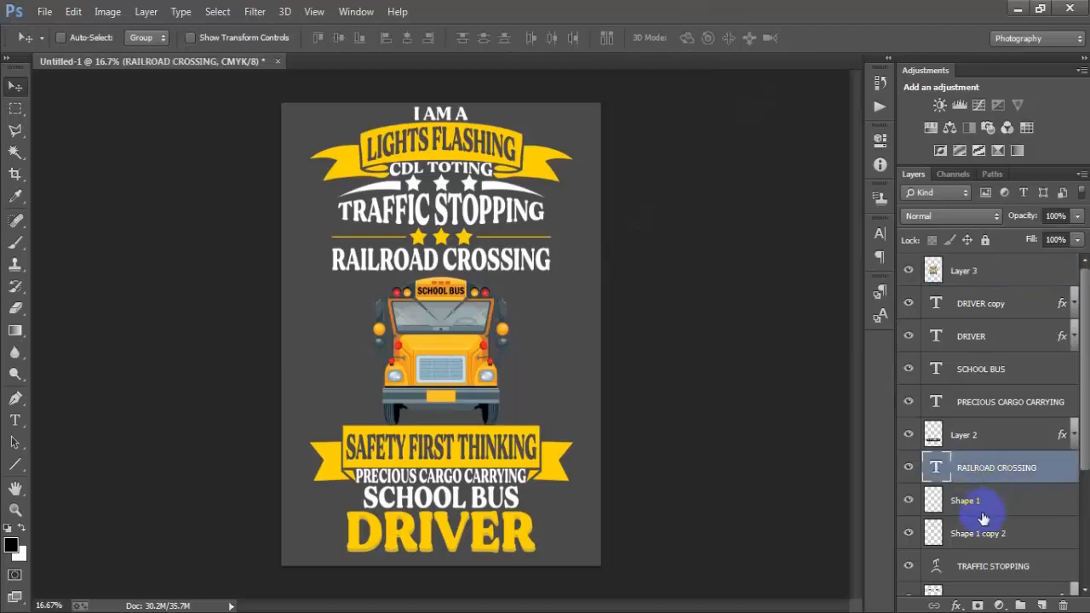
{"action": "scroll", "coordinate": [988, 545], "scroll_direction": "down", "scroll_amount": 5}
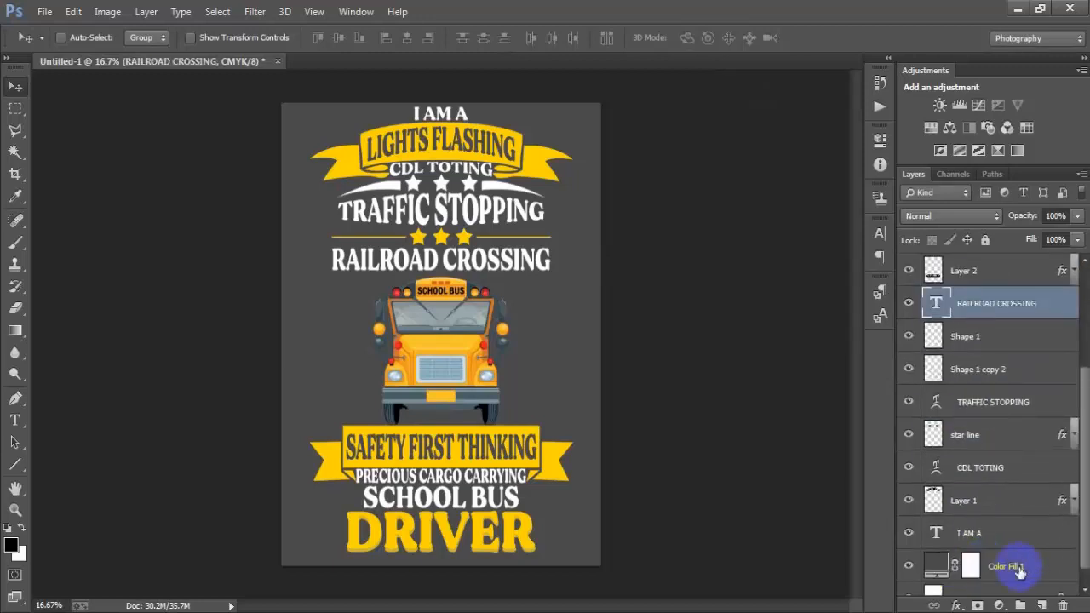
{"action": "left_click", "coordinate": [1015, 536], "text": "shift"}
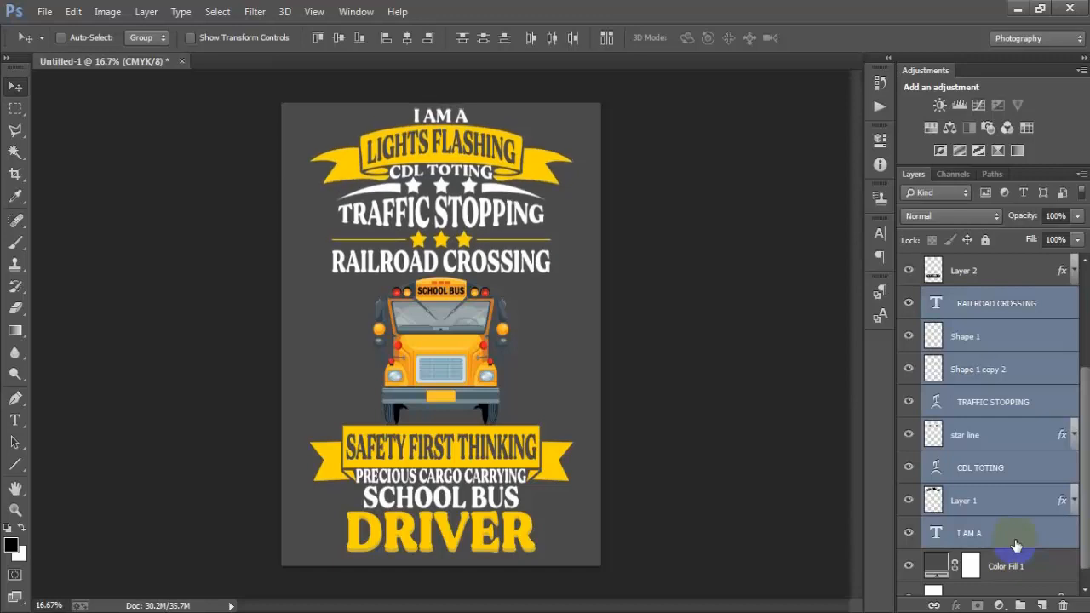
{"action": "key", "text": "shift+Down"}
{"action": "key", "text": "shift+Up"}
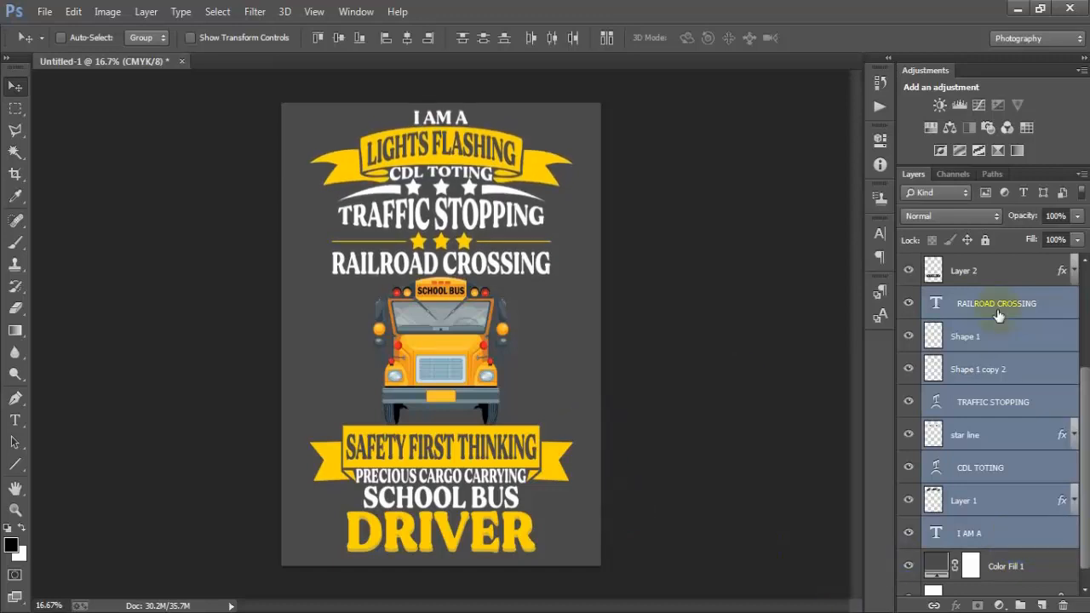
- Place the Pngtree dot black spot watercolor_3798249 file as a linked image directly above Layer 3
{"action": "scroll", "coordinate": [998, 314], "scroll_direction": "up", "scroll_amount": 3}
{"action": "left_click", "coordinate": [979, 271]}
{"action": "scroll", "coordinate": [997, 510], "scroll_direction": "down", "scroll_amount": 3}
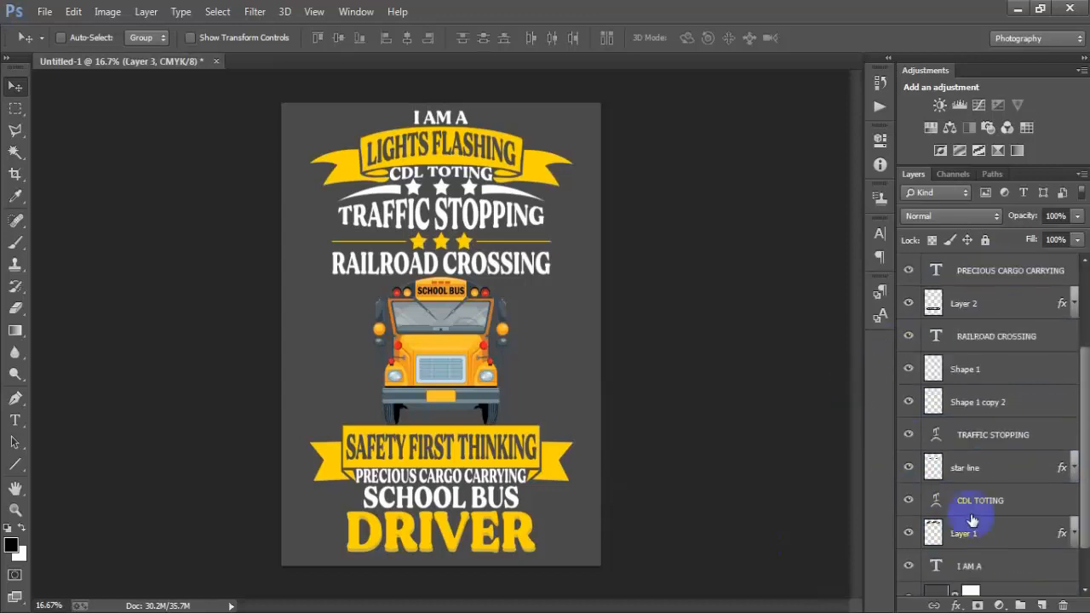
{"action": "left_click", "coordinate": [1002, 582]}
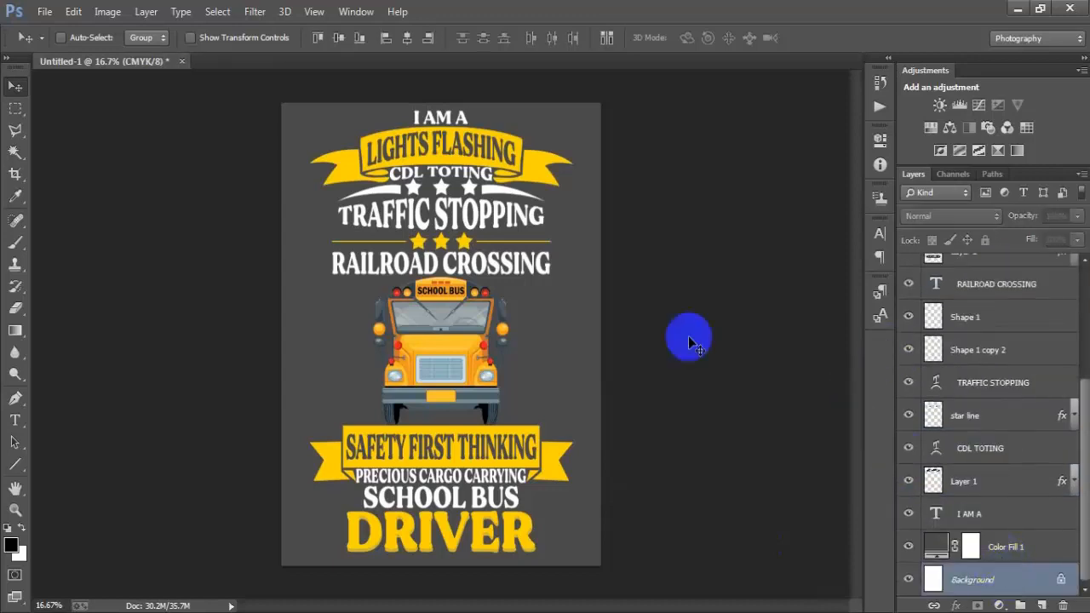
{"action": "scroll", "coordinate": [1075, 346], "scroll_direction": "up", "scroll_amount": 5}
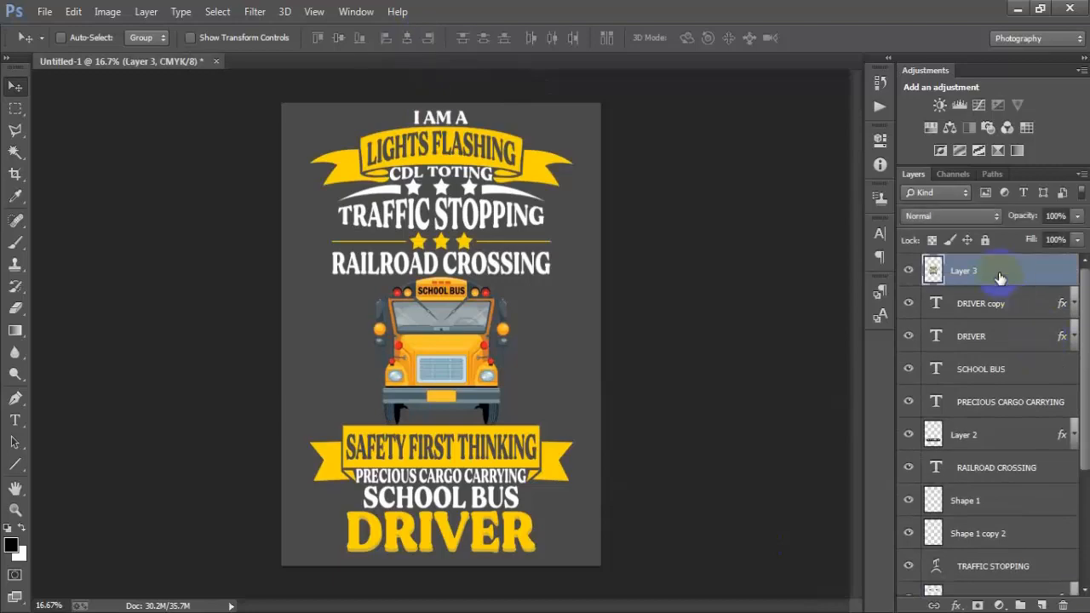
{"action": "left_click", "coordinate": [45, 11]}
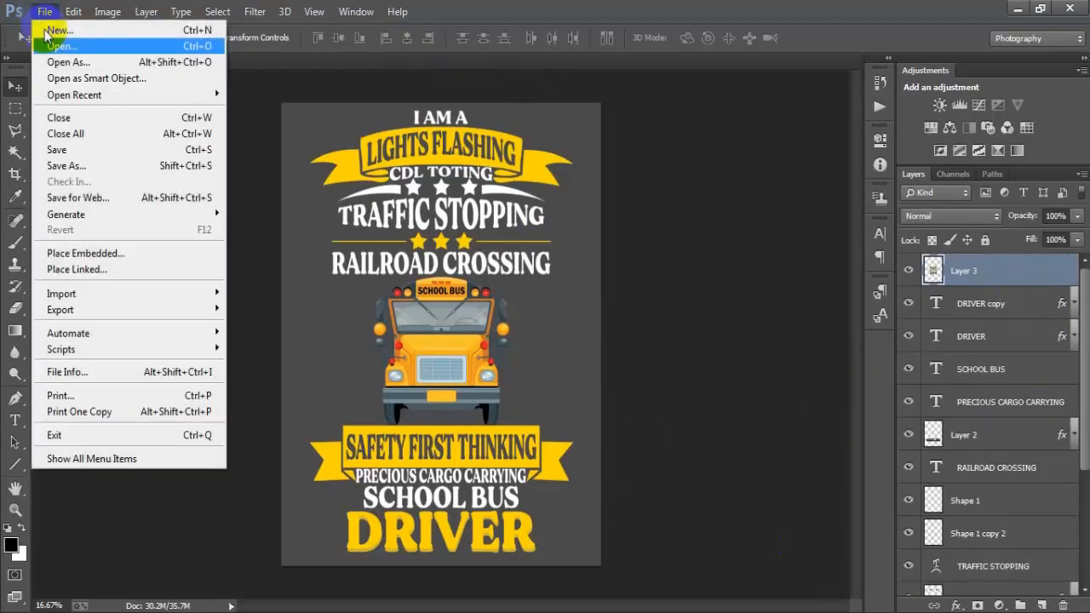
{"action": "left_click", "coordinate": [76, 269]}
{"action": "left_click", "coordinate": [487, 349]}
{"action": "scroll", "coordinate": [487, 349], "scroll_direction": "down", "scroll_amount": 3}
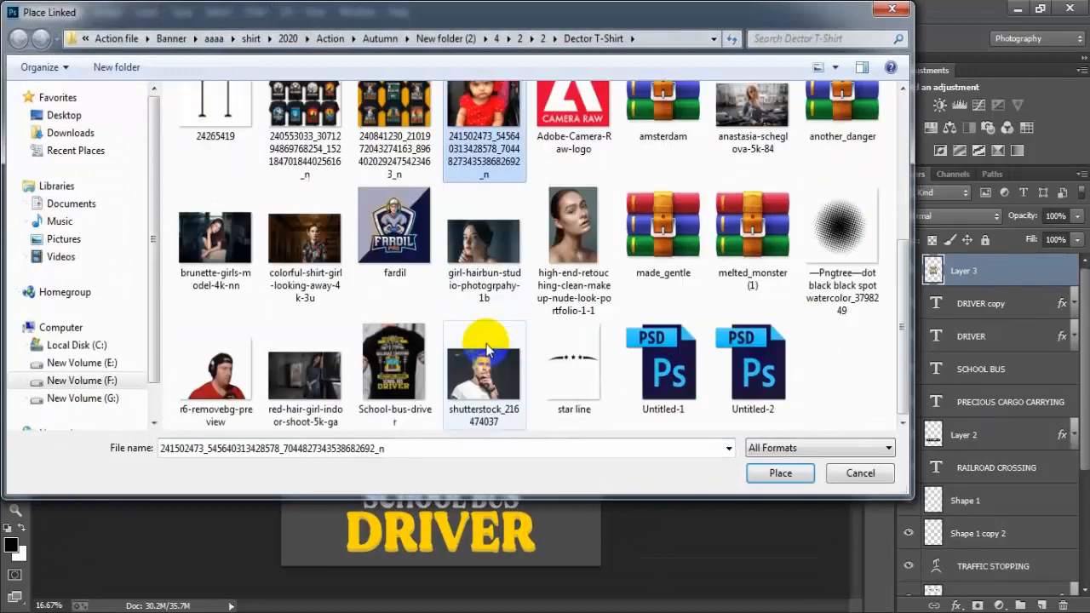
{"action": "left_click", "coordinate": [814, 258]}
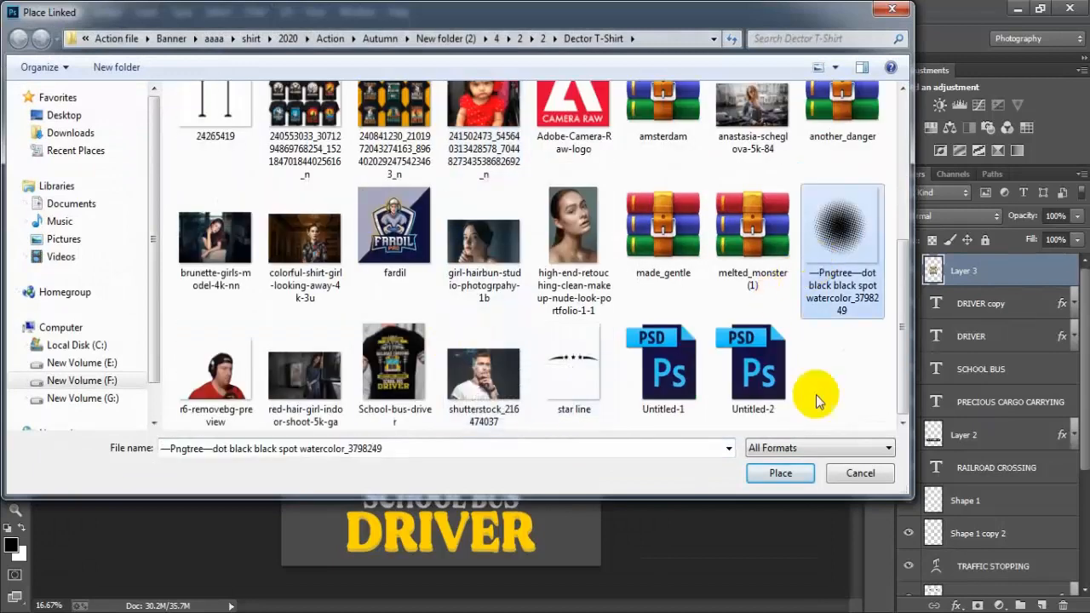
{"action": "left_click", "coordinate": [780, 474]}
- Scale the placed dot pattern to about 57% and position it over the middle of the bus
{"action": "left_click_drag", "start_coordinate": [579, 479], "coordinate": [538, 430]}
{"action": "mouse_move", "coordinate": [474, 333]}
{"action": "left_mouse_down"}
{"action": "mouse_move", "coordinate": [483, 351]}
{"action": "mouse_move", "coordinate": [482, 341]}
{"action": "left_mouse_up"}
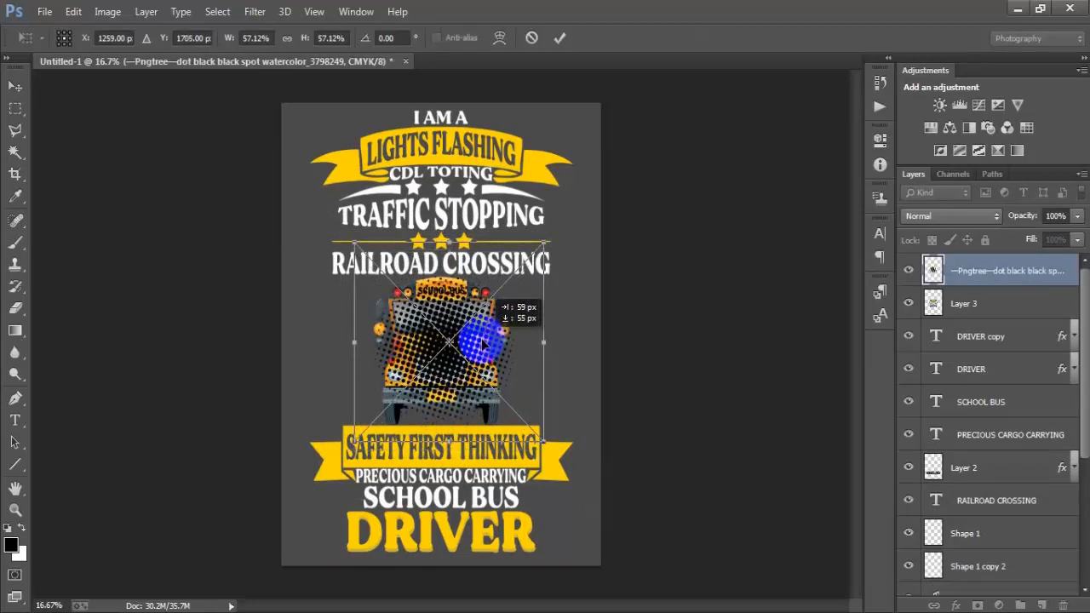
{"action": "left_click", "coordinate": [560, 38]}
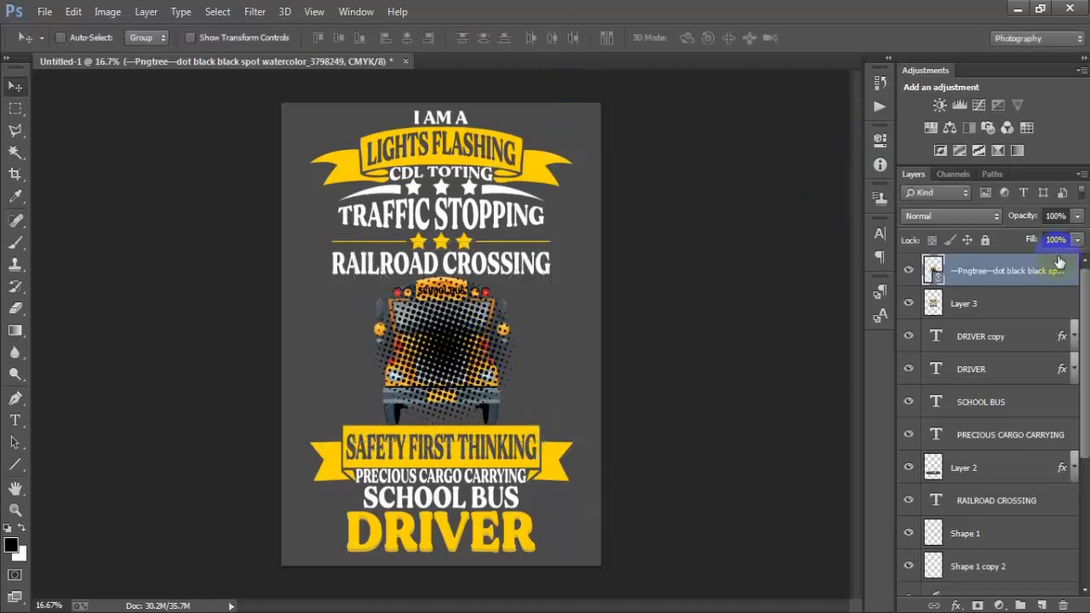
- Rasterize the dot pattern layer and move it beneath Layer 3 so it sits behind the bus
{"action": "right_click", "coordinate": [1003, 269]}
{"action": "left_click", "coordinate": [749, 316]}
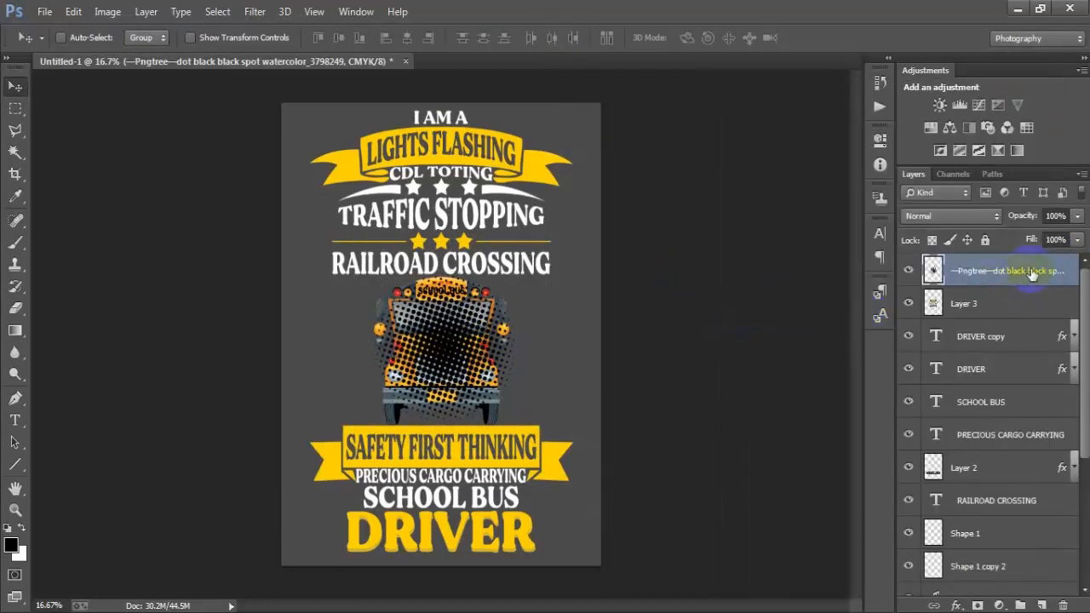
{"action": "left_click_drag", "start_coordinate": [1005, 271], "coordinate": [998, 317]}
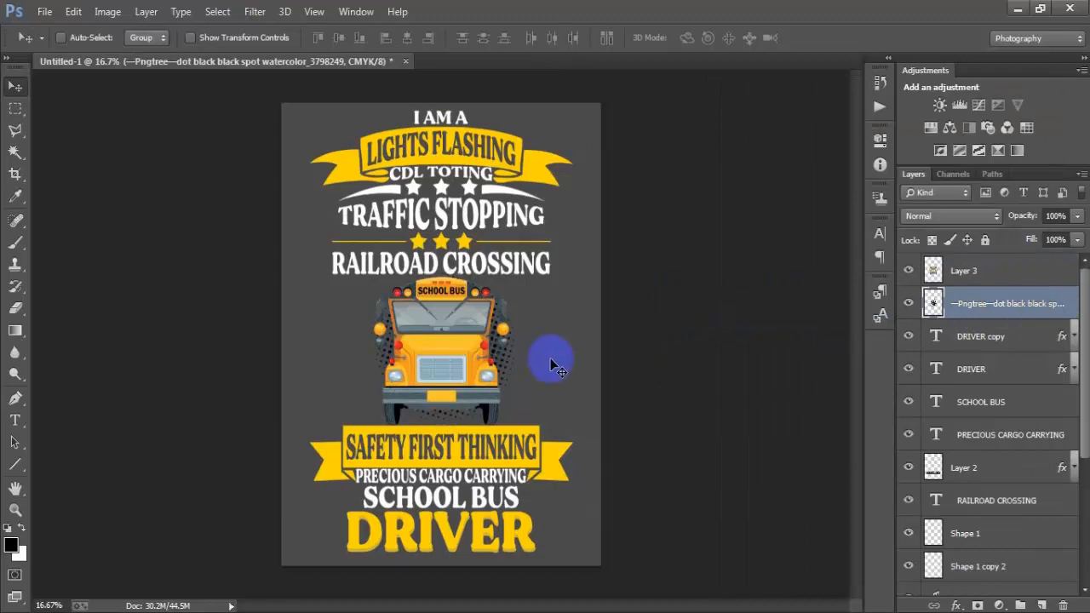
- Enlarge the dot pattern slightly so its edges extend further around the bus
{"action": "key", "text": "ctrl+t"}
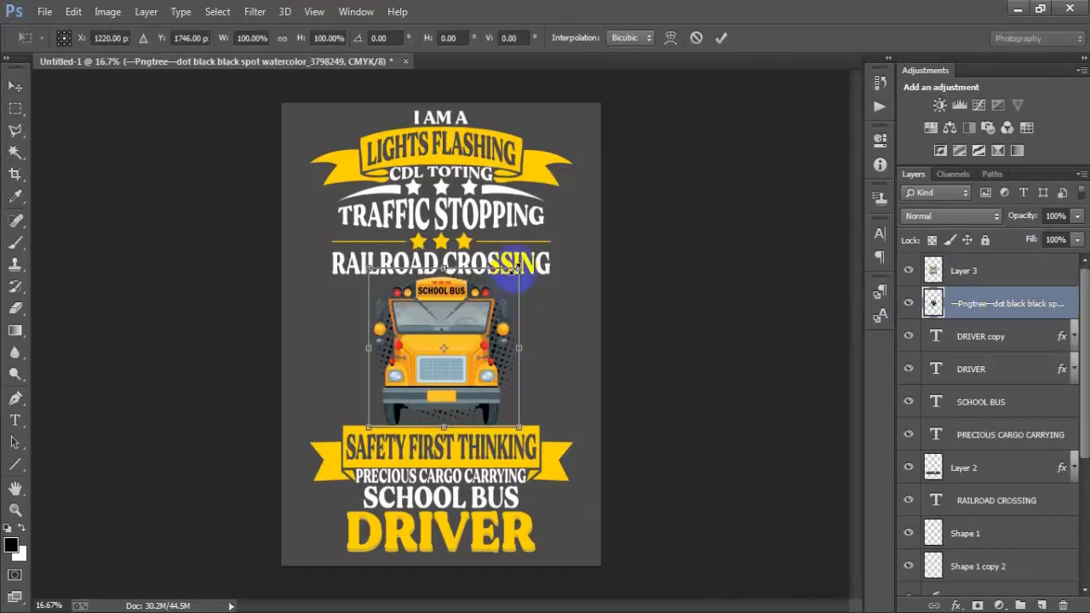
{"action": "left_click_drag", "start_coordinate": [518, 267], "coordinate": [519, 266]}
{"action": "left_click", "coordinate": [720, 38]}
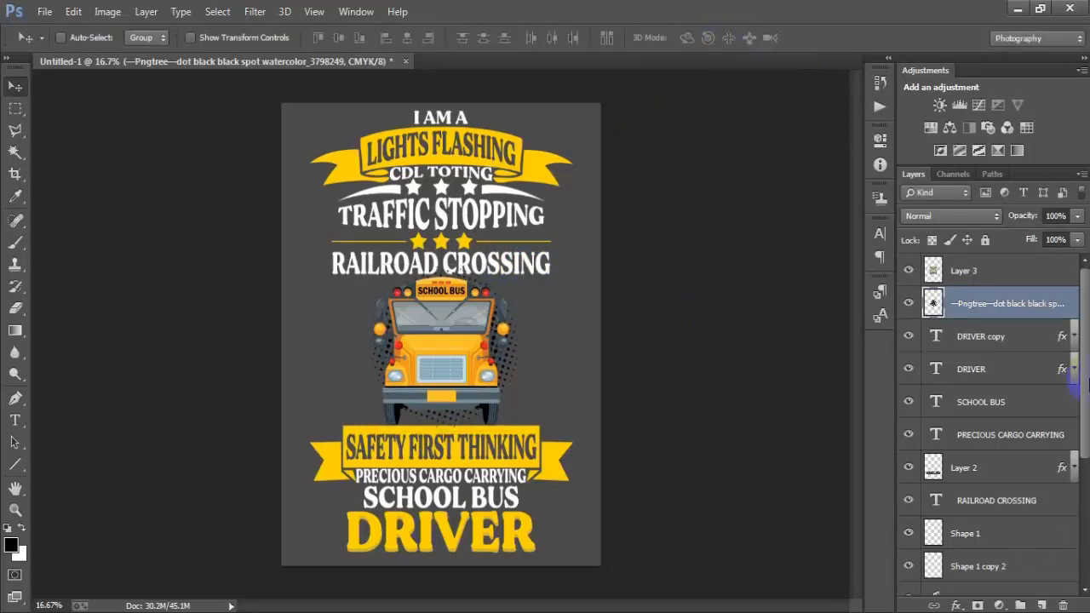
- Apply a light grey Color Overlay in Normal mode at 100% opacity to the dot pattern layer, and hide Layer 3
{"action": "double_click", "coordinate": [1078, 300]}
{"action": "left_click", "coordinate": [545, 275]}
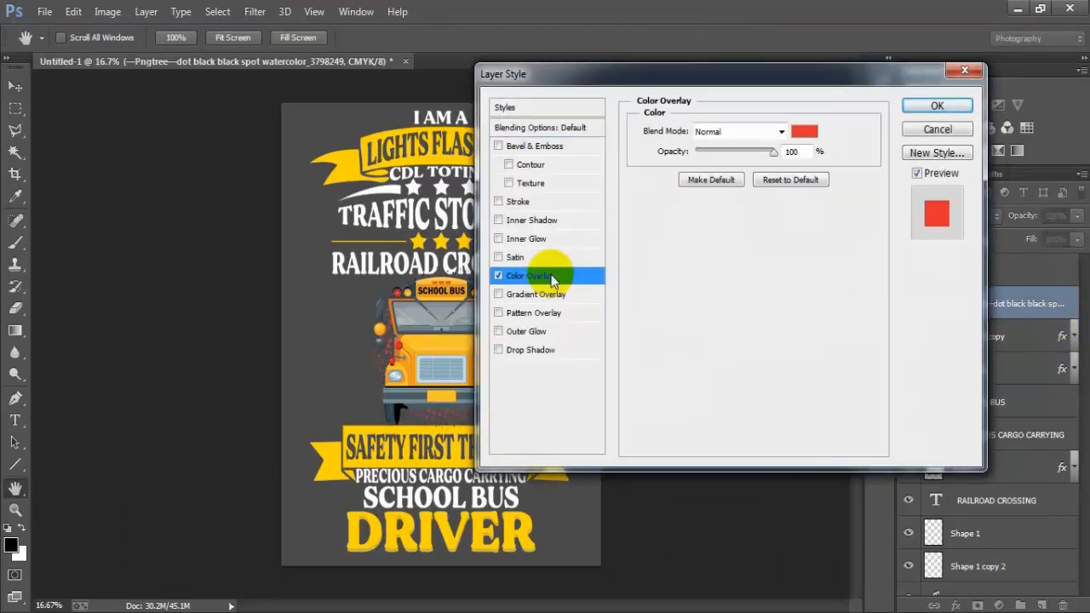
{"action": "left_click", "coordinate": [804, 131]}
{"action": "left_click_drag", "start_coordinate": [609, 219], "coordinate": [494, 213]}
{"action": "left_click", "coordinate": [865, 123]}
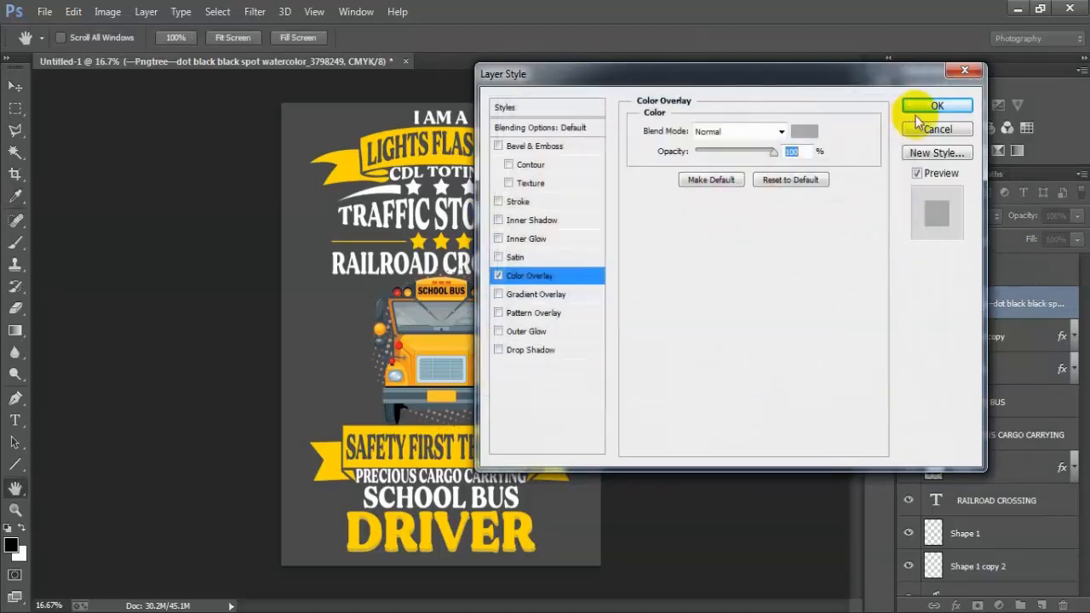
{"action": "left_click", "coordinate": [936, 105]}
{"action": "left_click", "coordinate": [1074, 303]}
{"action": "left_click", "coordinate": [908, 271]}
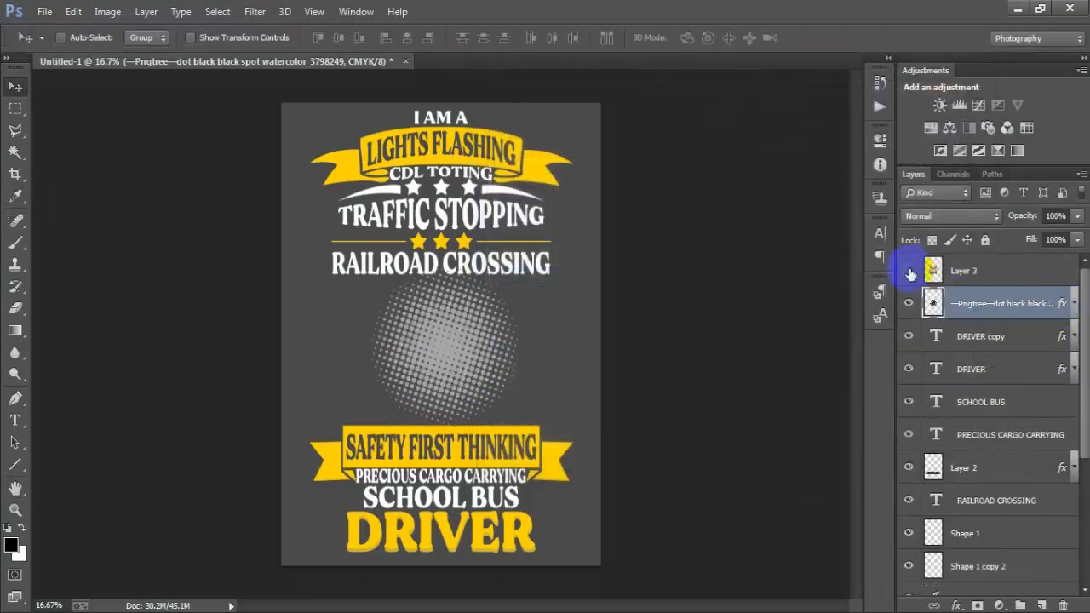
- Show the bus on Layer 3 again and load its outline as a selection while the dot pattern layer is active
{"action": "left_click", "coordinate": [907, 271]}
{"action": "left_click", "coordinate": [933, 270]}
{"action": "left_click", "coordinate": [909, 270]}
{"action": "left_click", "coordinate": [909, 271]}
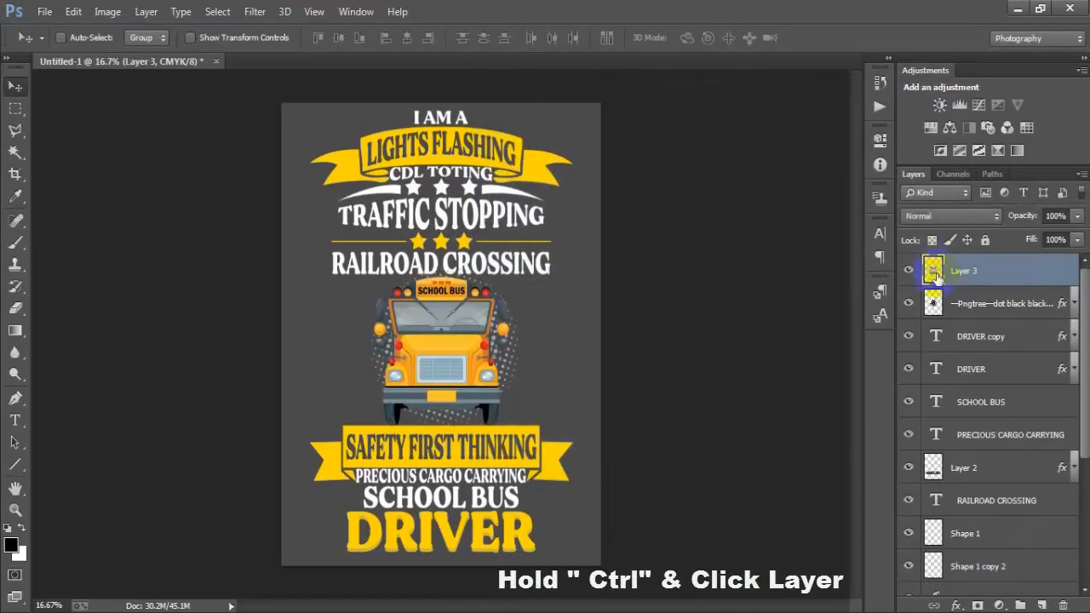
{"action": "left_click", "coordinate": [937, 303]}
{"action": "left_click", "coordinate": [934, 271], "text": "ctrl"}
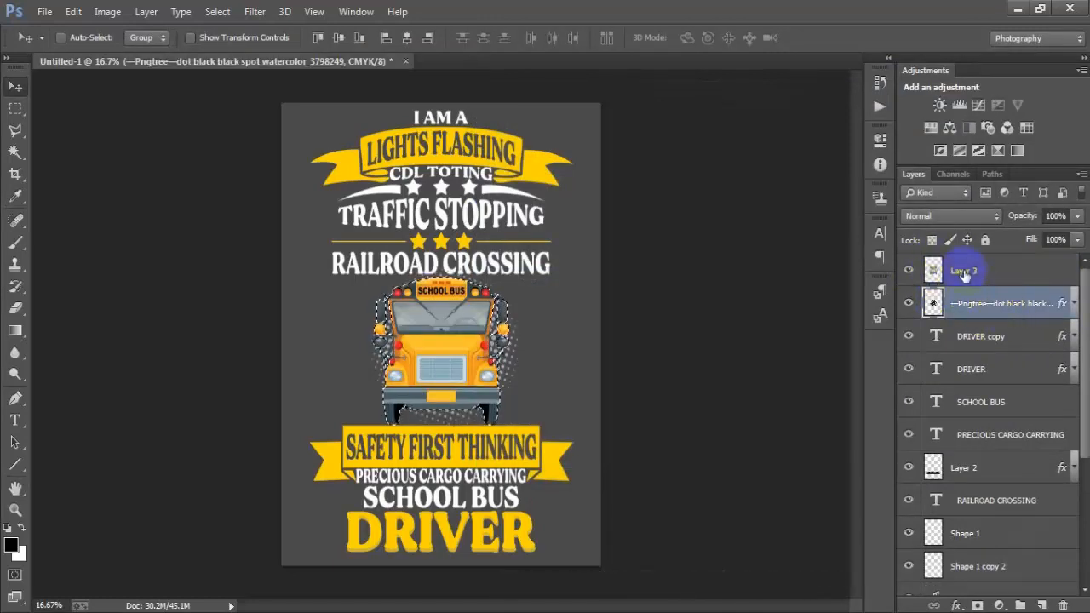
{"action": "left_click", "coordinate": [908, 271]}
{"action": "left_click", "coordinate": [909, 270]}
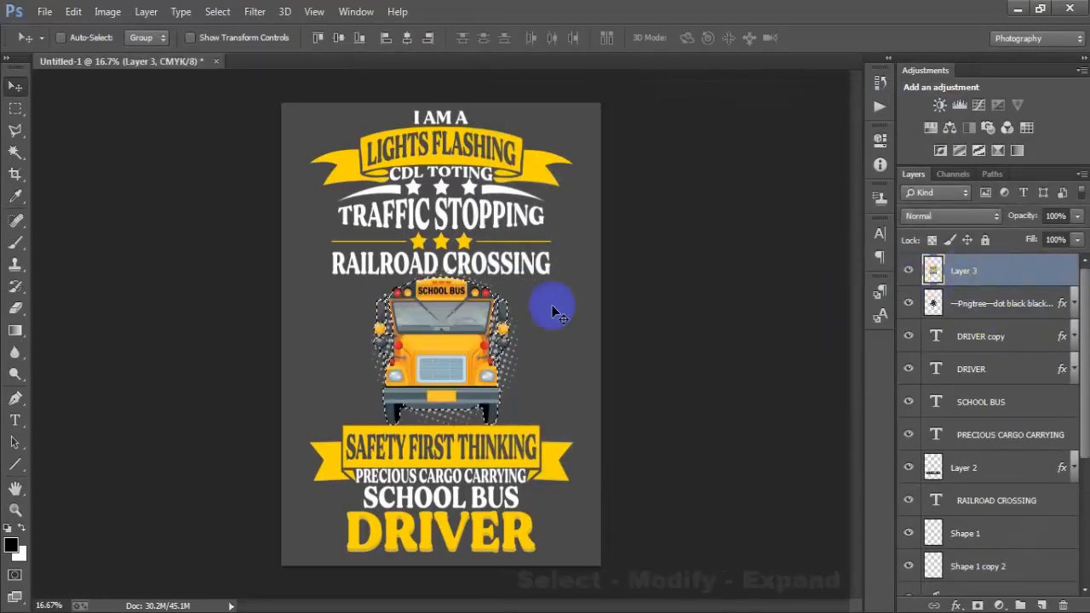
- Expand the bus-shaped selection by 4 pixels
{"action": "left_click", "coordinate": [220, 12]}
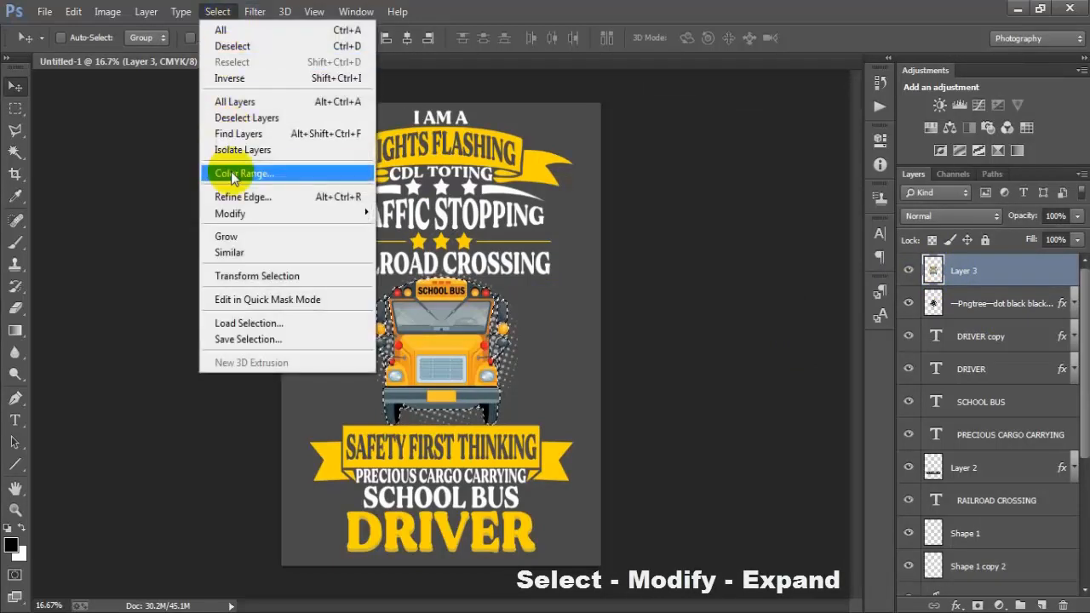
{"action": "mouse_move", "coordinate": [239, 213]}
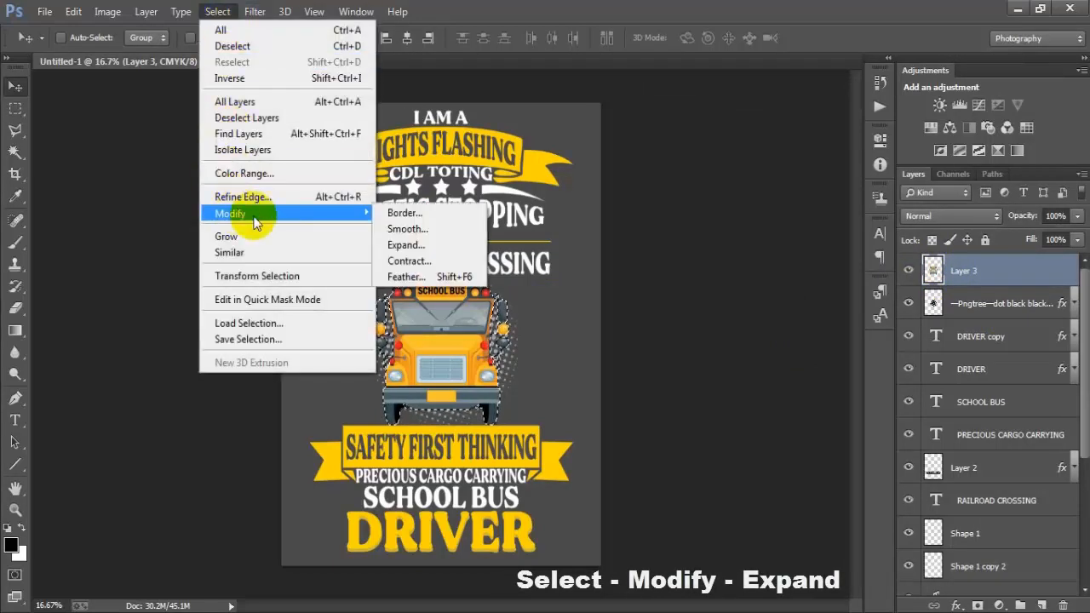
{"action": "left_click", "coordinate": [408, 245]}
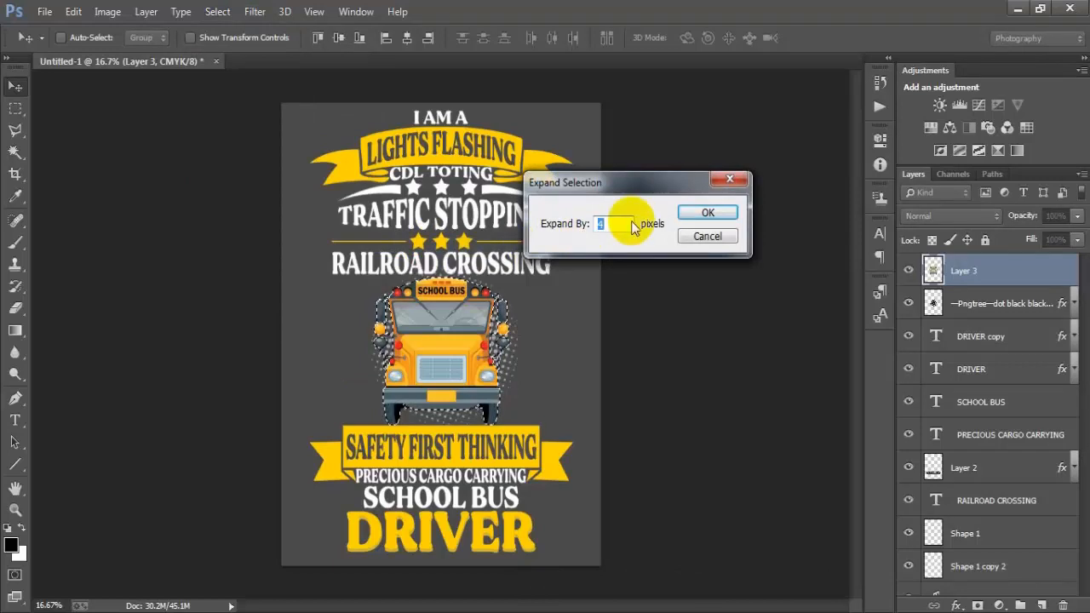
{"action": "left_click", "coordinate": [708, 213]}
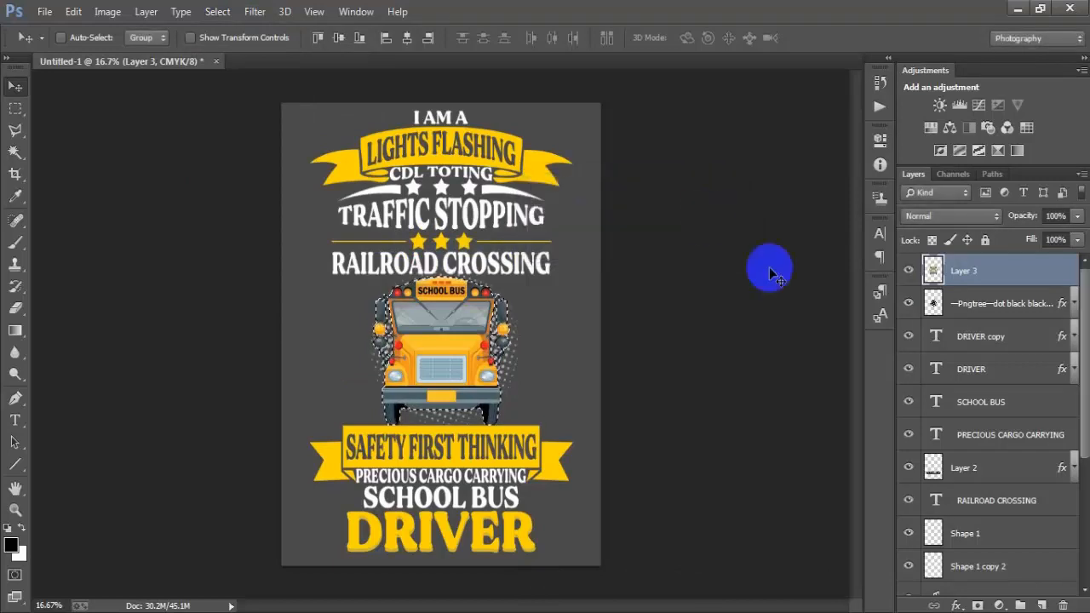
- Delete the selected area from the dot pattern layer, deselect, and check the cut-out by briefly hiding the bus
{"action": "left_click", "coordinate": [998, 308]}
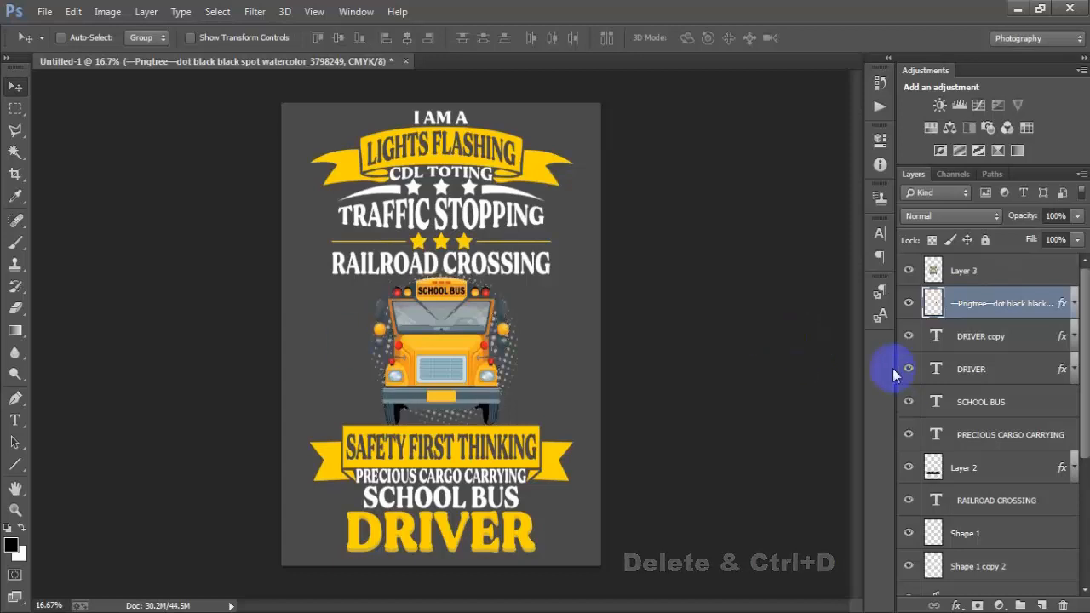
{"action": "left_click", "coordinate": [959, 283]}
{"action": "left_click", "coordinate": [909, 270]}
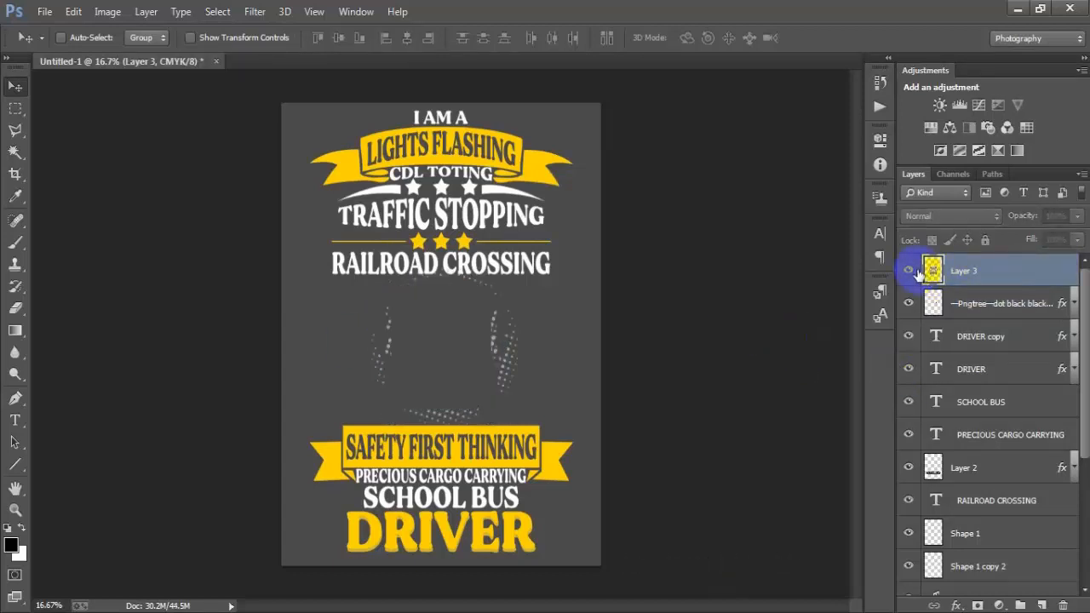
{"action": "left_click", "coordinate": [909, 270]}
- Move Layer 3 and the dot pattern layer together to just below the RAILROAD CROSSING layer in the stack
{"action": "left_click", "coordinate": [1011, 308], "text": "shift"}
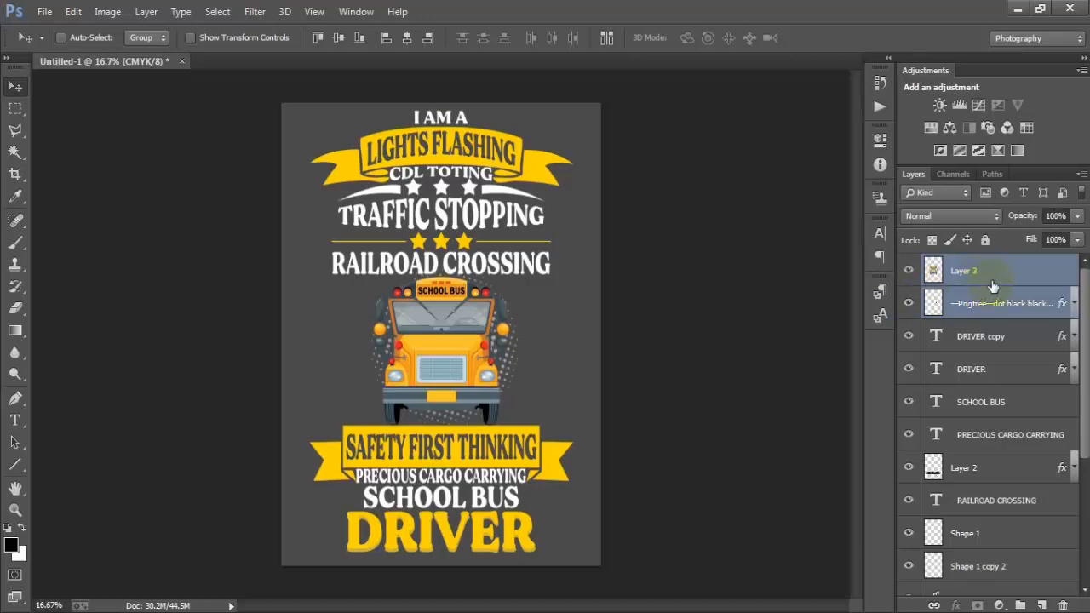
{"action": "left_click_drag", "start_coordinate": [993, 285], "coordinate": [1002, 448]}
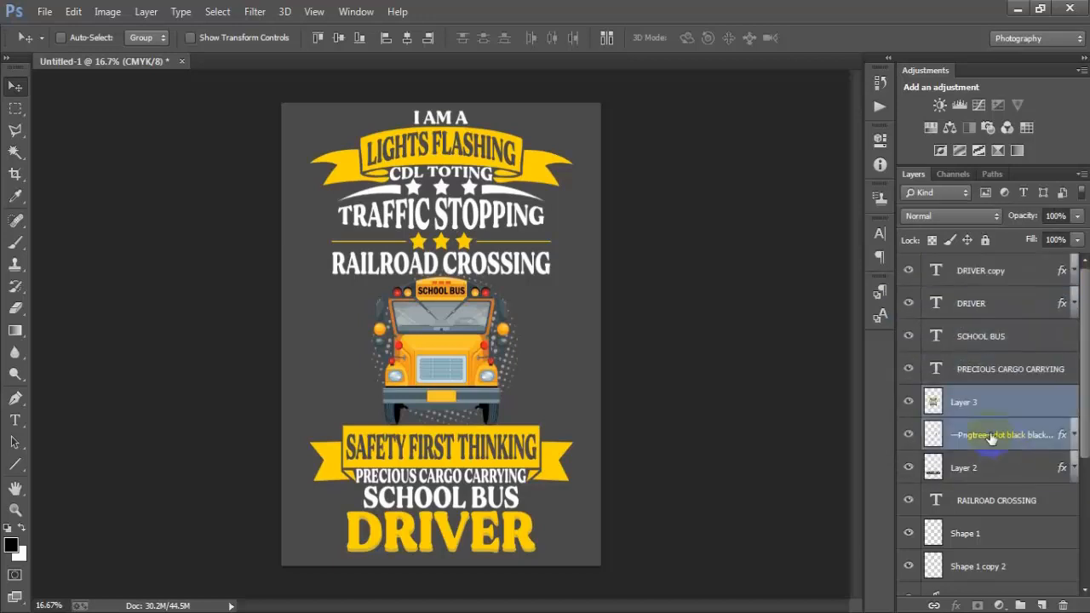
{"action": "left_click", "coordinate": [910, 368]}
{"action": "left_click", "coordinate": [910, 369]}
{"action": "left_click_drag", "start_coordinate": [1022, 419], "coordinate": [1020, 521]}
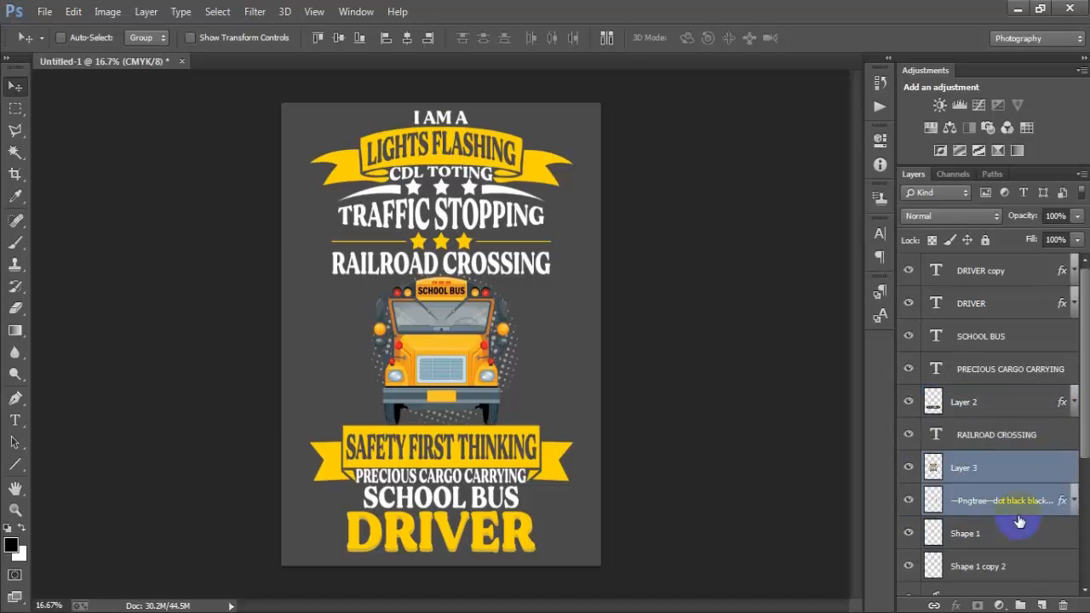
{"action": "left_click", "coordinate": [908, 435]}
{"action": "left_click", "coordinate": [907, 435]}
- Make the DRIVER copy layer active and open the 24265419 EPS file rasterized at 300 pixels/inch
{"action": "left_click", "coordinate": [995, 273]}
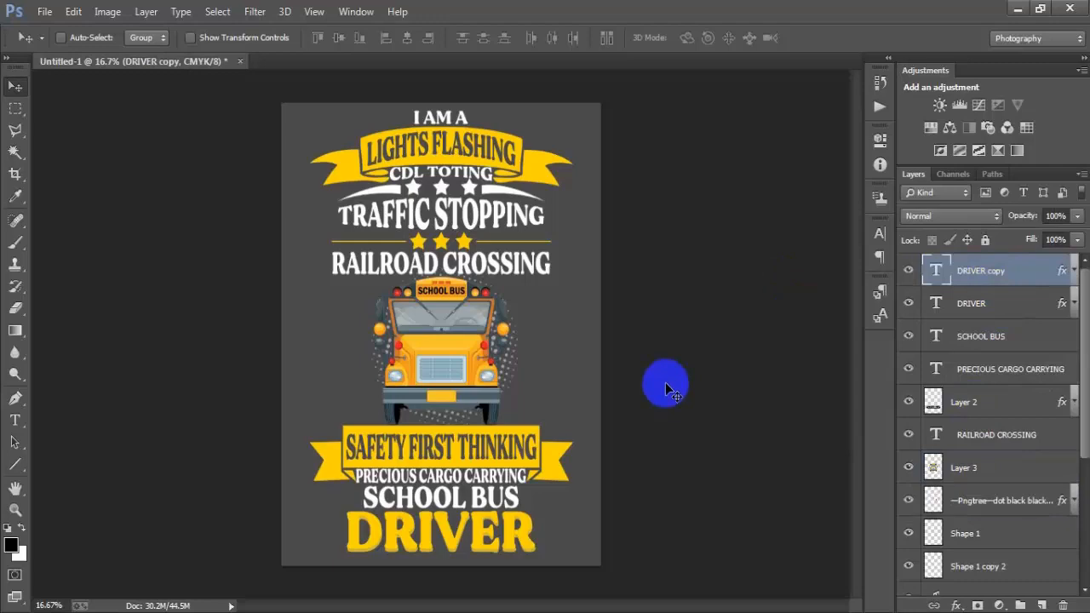
{"action": "left_click", "coordinate": [44, 12]}
{"action": "left_click", "coordinate": [53, 42]}
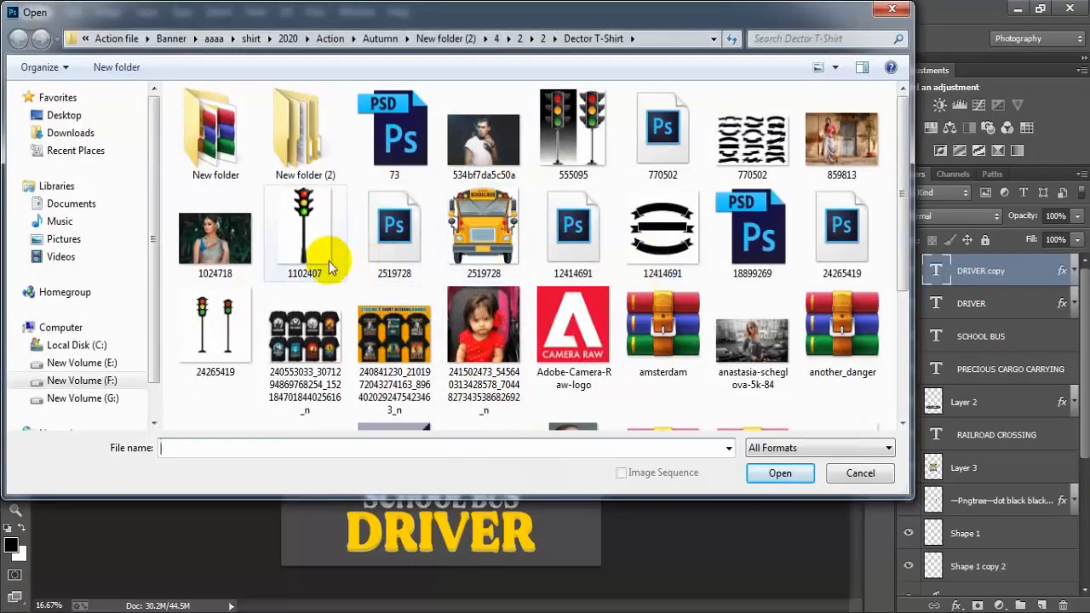
{"action": "left_click", "coordinate": [841, 228]}
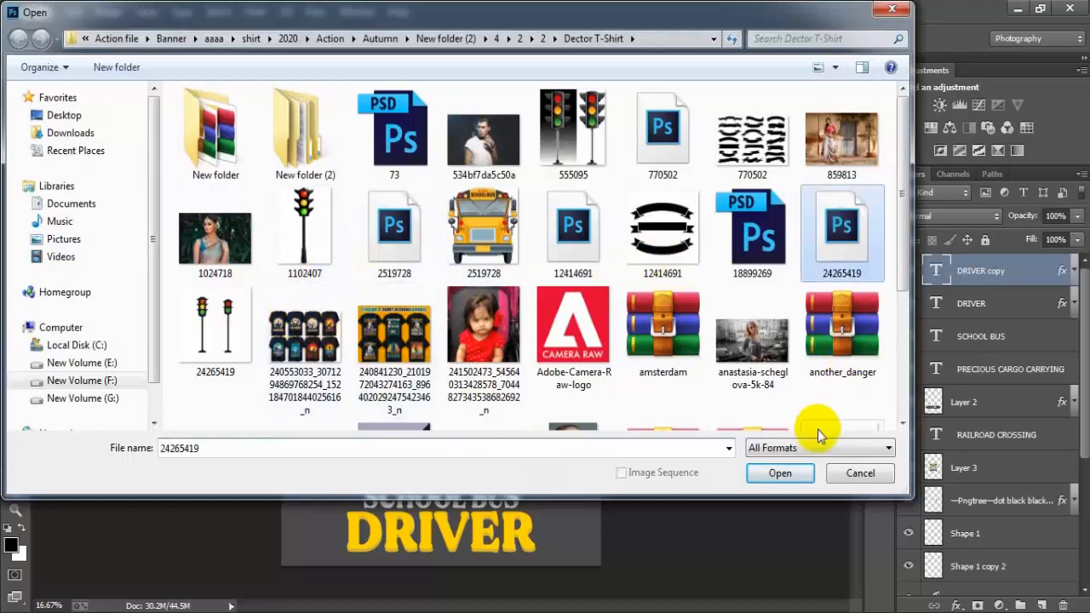
{"action": "left_click", "coordinate": [780, 473]}
{"action": "double_click", "coordinate": [459, 262]}
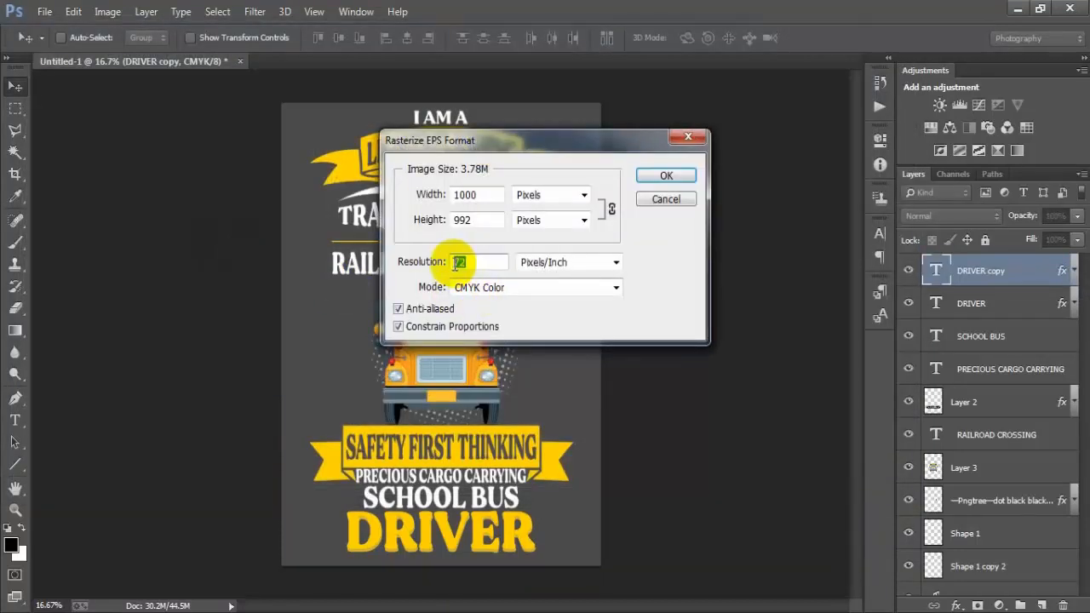
{"action": "type", "text": "300"}
{"action": "key", "text": "Return"}
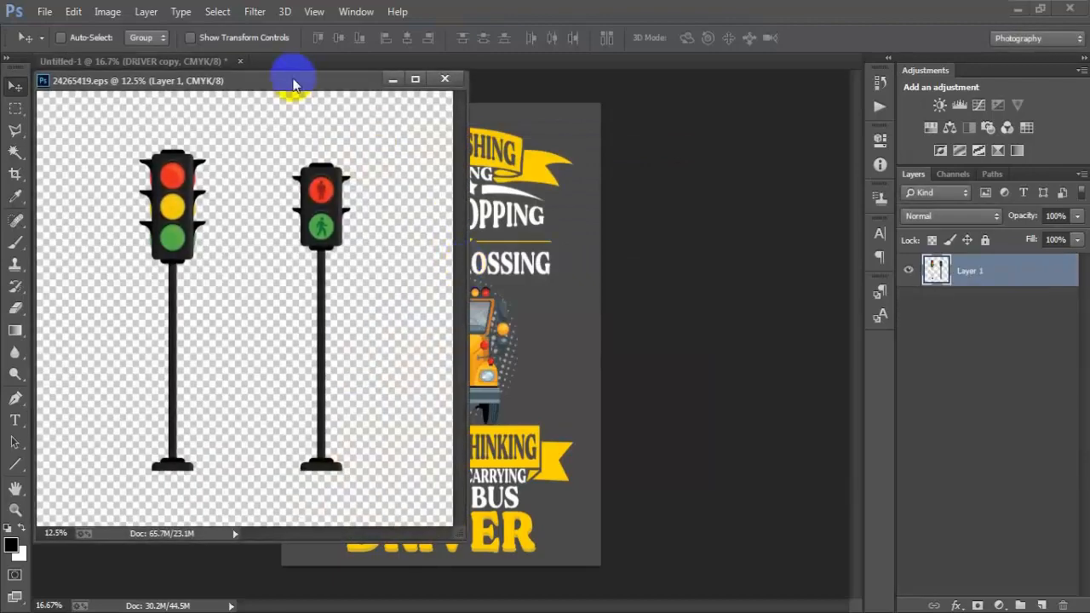
- Select the three-light traffic signal with the Rectangular Marquee and bring it into the Untitled-1 design
{"action": "left_click_drag", "start_coordinate": [292, 85], "coordinate": [411, 67]}
{"action": "left_click", "coordinate": [16, 109]}
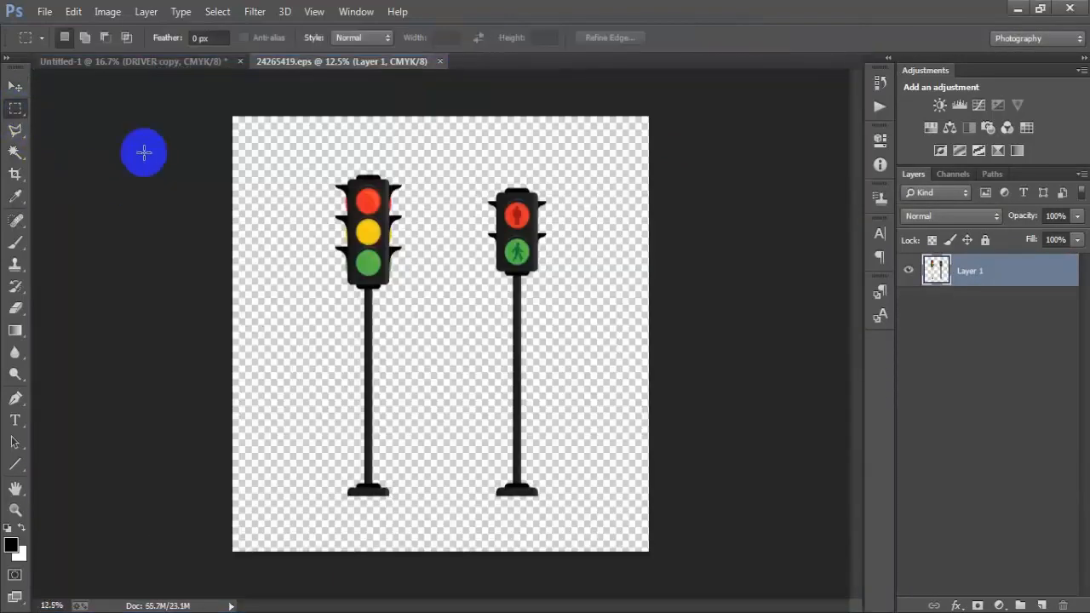
{"action": "left_click_drag", "start_coordinate": [233, 117], "coordinate": [441, 545]}
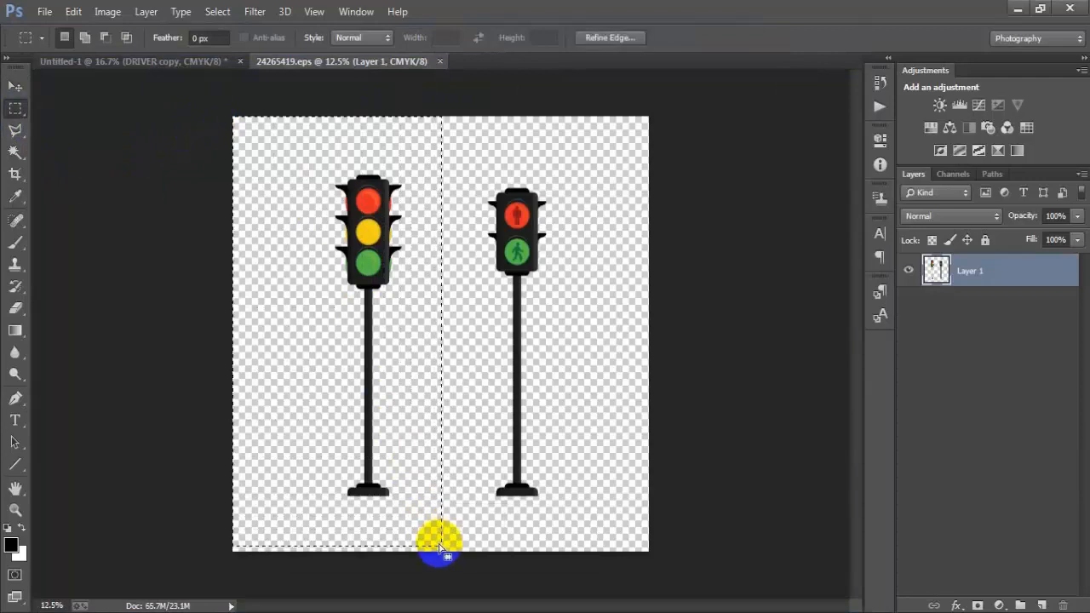
{"action": "left_click", "coordinate": [15, 86]}
{"action": "left_click_drag", "start_coordinate": [360, 282], "coordinate": [326, 361]}
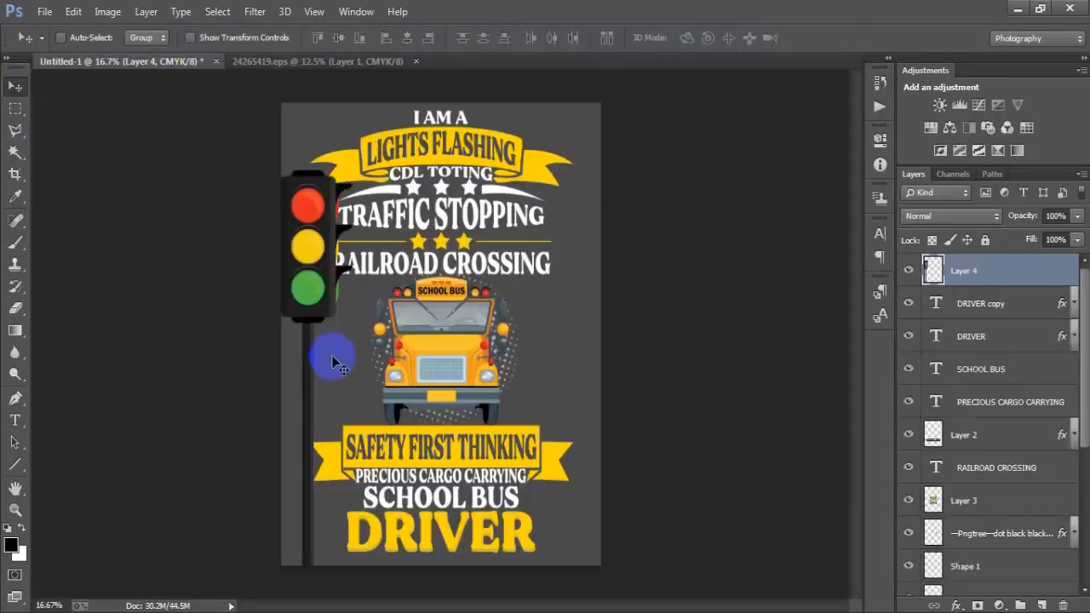
- Scale the traffic light to about 34% and stand it left of the bus between RAILROAD CROSSING and the lower ribbon
{"action": "key", "text": "ctrl+t"}
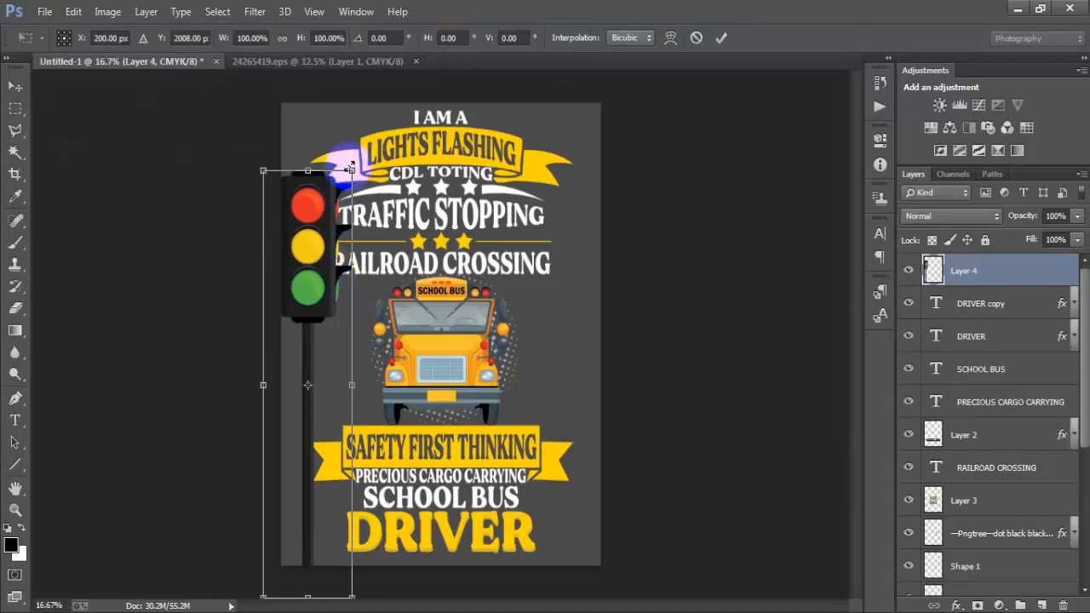
{"action": "left_click_drag", "start_coordinate": [350, 176], "coordinate": [379, 295]}
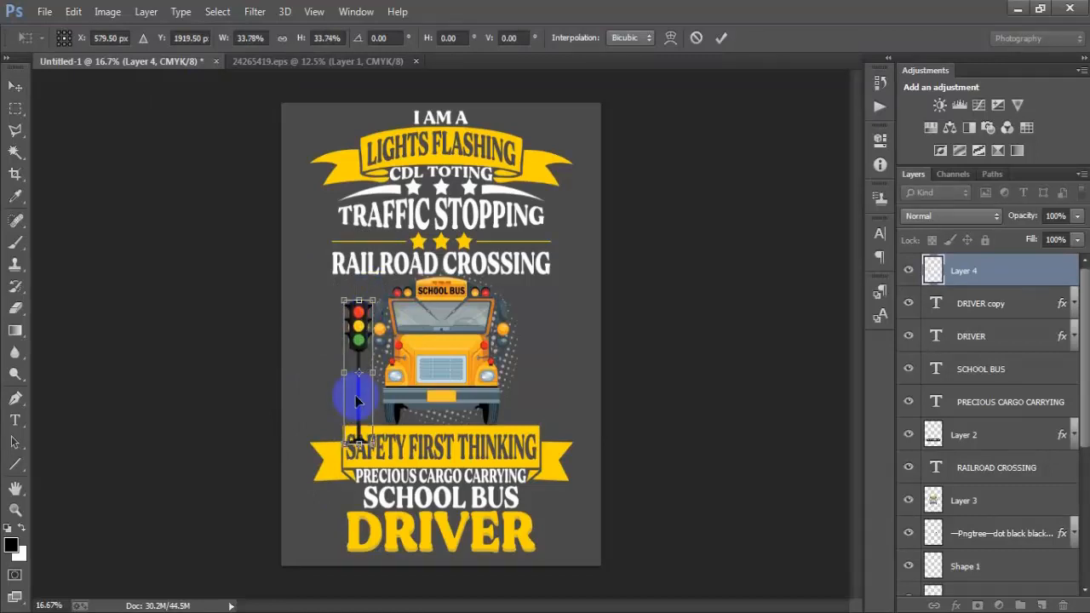
{"action": "left_click_drag", "start_coordinate": [356, 397], "coordinate": [356, 381]}
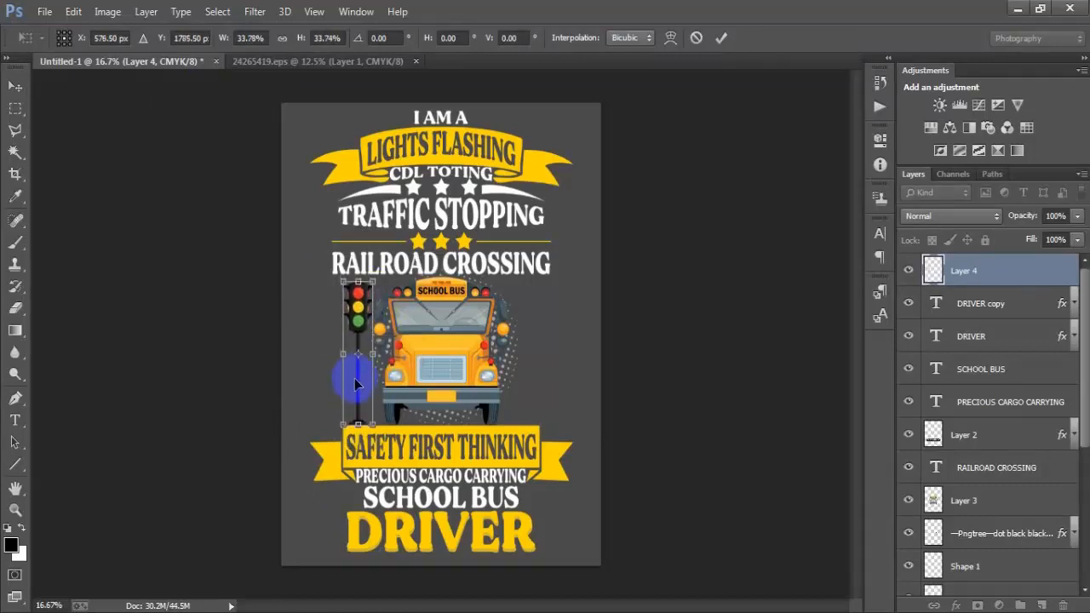
{"action": "left_click", "coordinate": [721, 38]}
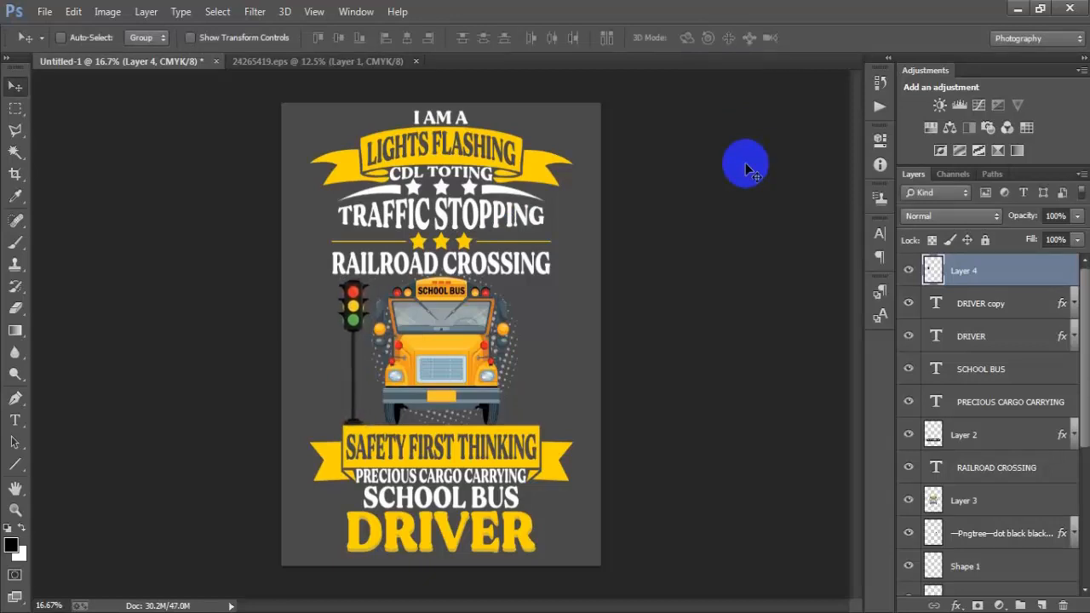
{"action": "left_click", "coordinate": [910, 270]}
{"action": "left_click", "coordinate": [910, 270]}
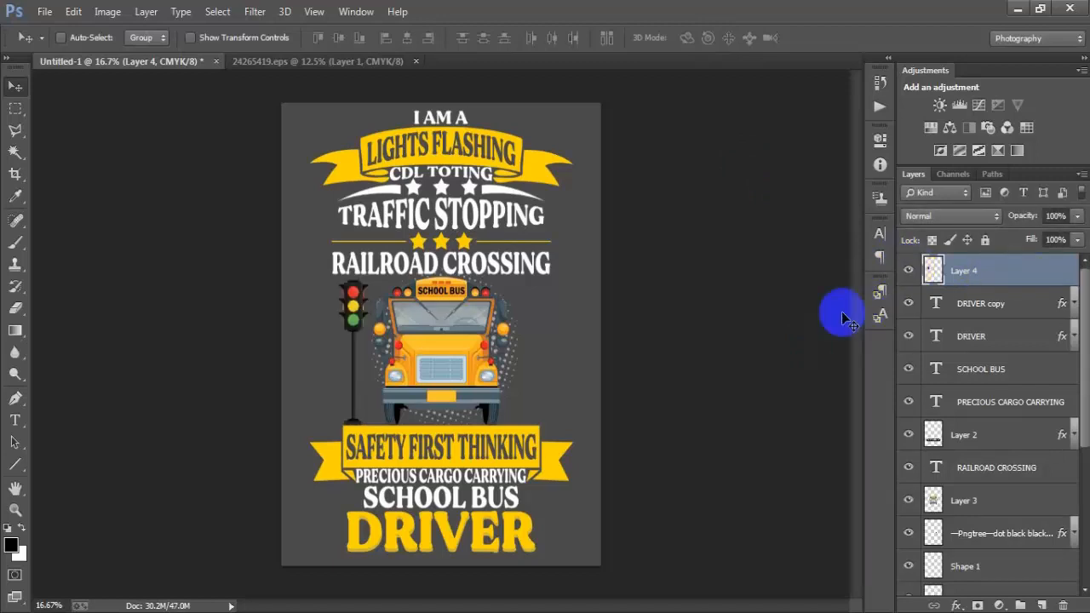
- Duplicate the traffic light and move the copy horizontally to the right side of the bus, mirroring the first one's position
{"action": "key", "text": "ctrl+j"}
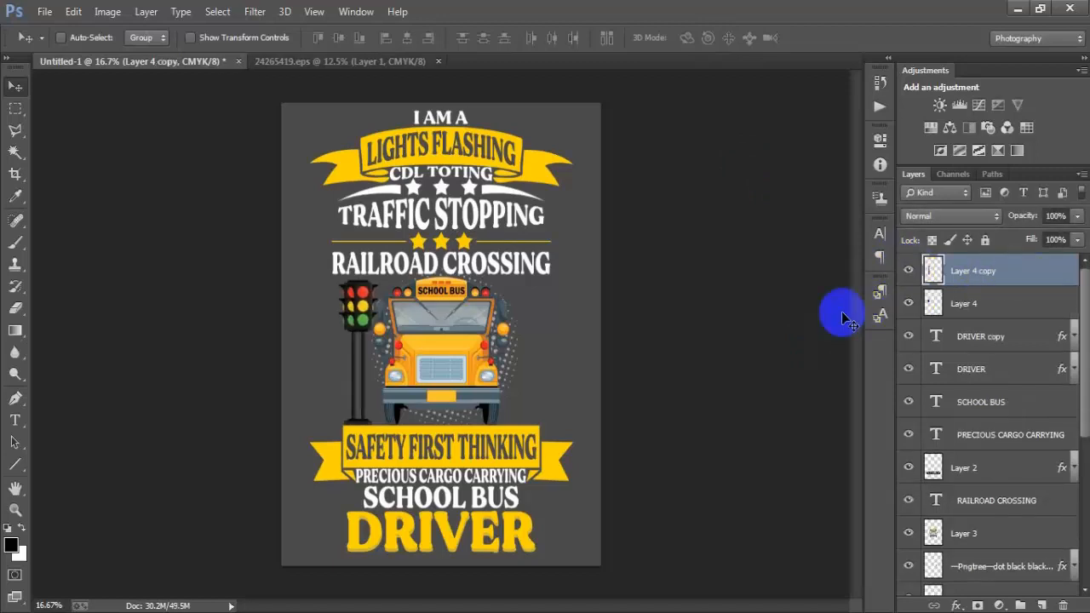
{"action": "key", "text": "shift+Right"}
{"action": "key", "text": "shift+Right"}
{"action": "key", "text": "shift+Right"}
{"action": "key", "text": "shift+Right"}
{"action": "key", "text": "shift+Right"}
{"action": "key", "text": "shift+Right"}
{"action": "key", "text": "shift+Right"}
{"action": "key", "text": "shift+Right"}
{"action": "key", "text": "shift+Right"}
{"action": "key", "text": "shift+Right"}
{"action": "key", "text": "shift+Right"}
{"action": "key", "text": "shift+Right"}
{"action": "key", "text": "shift+Right"}
{"action": "key", "text": "shift+Right"}
{"action": "key", "text": "shift+Right"}
{"action": "key", "text": "shift+Right"}
{"action": "key", "text": "shift+Right"}
{"action": "key", "text": "shift+Right"}
{"action": "key", "text": "shift+Right"}
{"action": "key", "text": "shift+Right"}
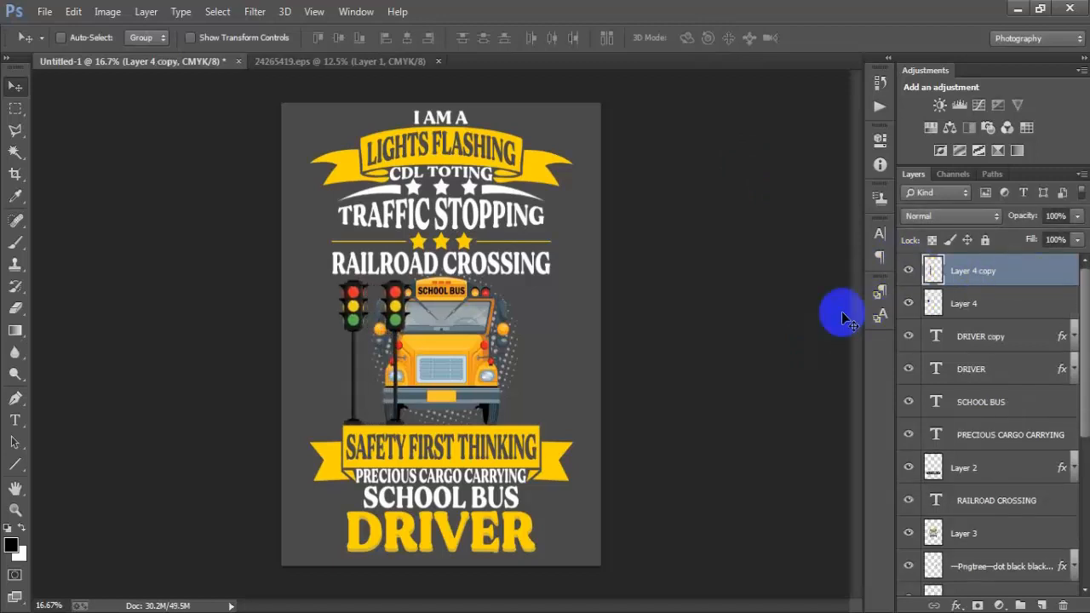
{"action": "key", "text": "shift+Right"}
{"action": "key", "text": "shift+Right"}
{"action": "key", "text": "shift+Right"}
{"action": "key", "text": "shift+Right"}
{"action": "key", "text": "shift+Right"}
{"action": "key", "text": "shift+Right"}
{"action": "key", "text": "shift+Right"}
{"action": "key", "text": "shift+Right"}
{"action": "key", "text": "shift+Right"}
{"action": "key", "text": "shift+Right"}
{"action": "key", "text": "shift+Right"}
{"action": "key", "text": "shift+Right"}
{"action": "key", "text": "shift+Right"}
{"action": "key", "text": "shift+Right"}
{"action": "key", "text": "shift+Right"}
{"action": "key", "text": "shift+Right"}
{"action": "key", "text": "shift+Right"}
{"action": "key", "text": "shift+Right"}
{"action": "key", "text": "shift+Right"}
{"action": "key", "text": "shift+Right"}
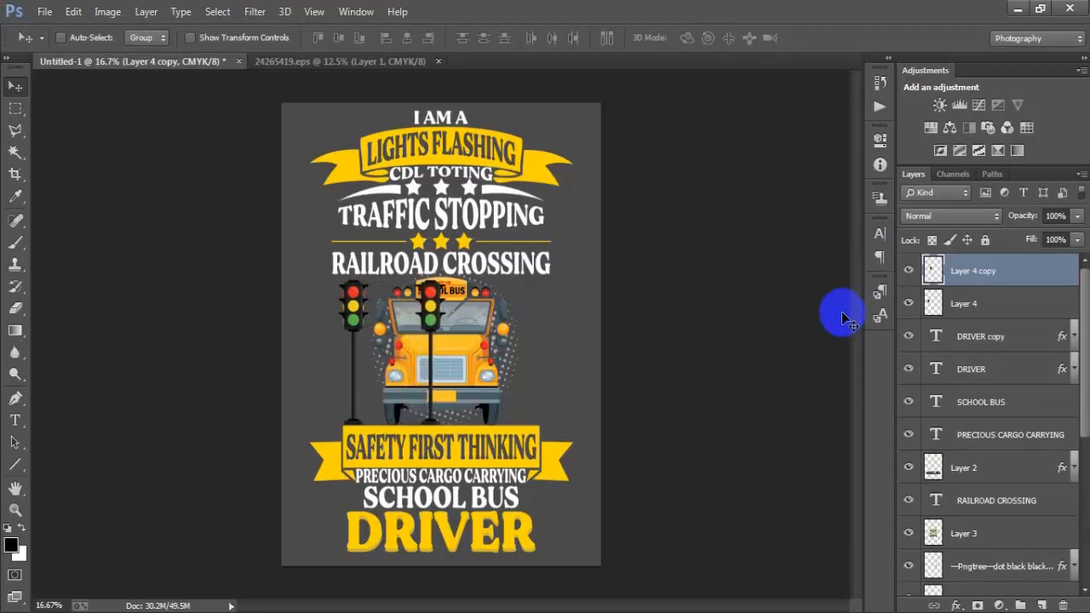
{"action": "key", "text": "shift+Right"}
{"action": "key", "text": "shift+Right"}
{"action": "key", "text": "shift+Right"}
{"action": "key", "text": "shift+Right"}
{"action": "key", "text": "shift+Right"}
{"action": "key", "text": "shift+Right"}
{"action": "key", "text": "shift+Right"}
{"action": "key", "text": "shift+Right"}
{"action": "key", "text": "shift+Right"}
{"action": "key", "text": "shift+Right"}
{"action": "key", "text": "shift+Right"}
{"action": "key", "text": "shift+Right"}
{"action": "key", "text": "shift+Right"}
{"action": "key", "text": "shift+Right"}
{"action": "key", "text": "shift+Right"}
{"action": "key", "text": "shift+Right"}
{"action": "key", "text": "shift+Right"}
{"action": "key", "text": "shift+Right"}
{"action": "key", "text": "shift+Right"}
{"action": "key", "text": "shift+Right"}
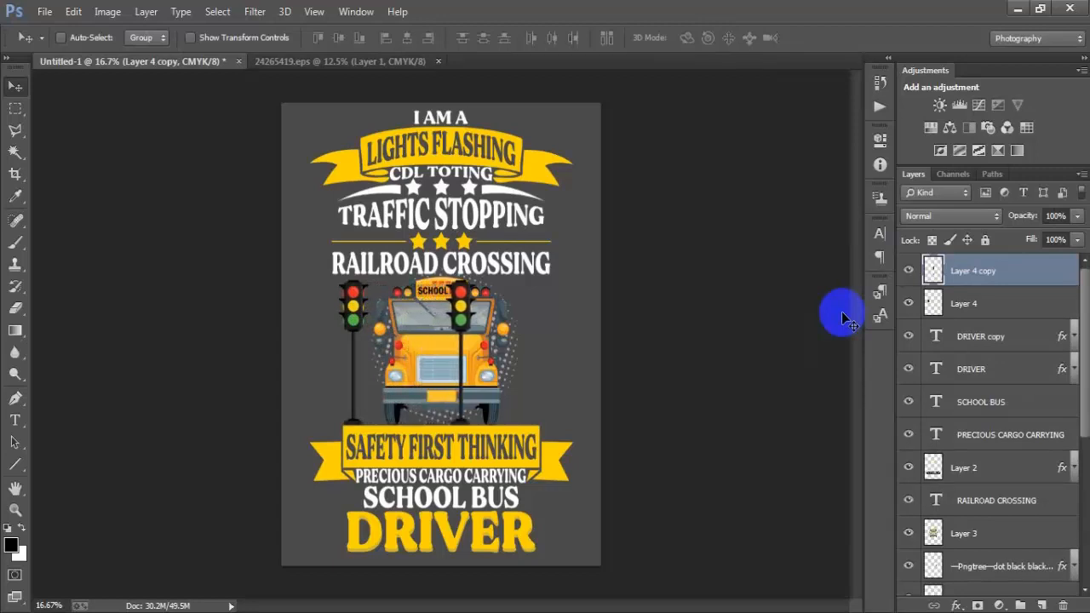
{"action": "key", "text": "shift+Right"}
{"action": "key", "text": "shift+Right"}
{"action": "key", "text": "shift+Right"}
{"action": "key", "text": "shift+Right"}
{"action": "key", "text": "shift+Right"}
{"action": "key", "text": "shift+Right"}
{"action": "key", "text": "shift+Right"}
{"action": "key", "text": "shift+Right"}
{"action": "key", "text": "shift+Right"}
{"action": "key", "text": "shift+Right"}
{"action": "key", "text": "shift+Right"}
{"action": "key", "text": "shift+Right"}
{"action": "key", "text": "shift+Right"}
{"action": "key", "text": "shift+Right"}
{"action": "key", "text": "shift+Right"}
{"action": "key", "text": "shift+Right"}
{"action": "key", "text": "shift+Right"}
{"action": "key", "text": "shift+Right"}
{"action": "key", "text": "shift+Right"}
{"action": "key", "text": "shift+Right"}
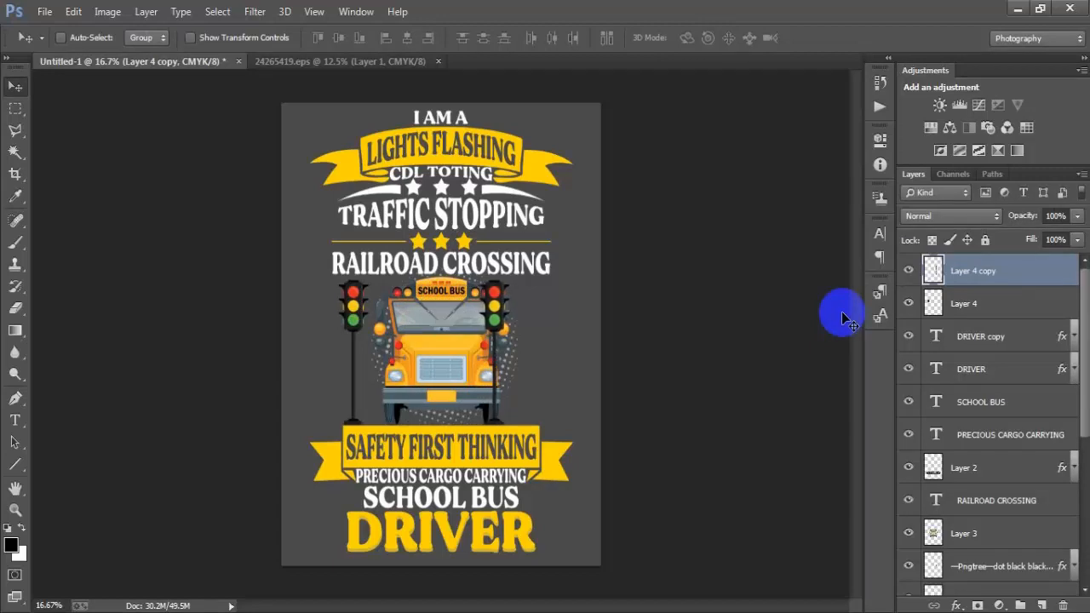
{"action": "key", "text": "shift+Right"}
{"action": "key", "text": "shift+Right"}
{"action": "key", "text": "shift+Right"}
{"action": "key", "text": "shift+Right"}
{"action": "key", "text": "shift+Right"}
{"action": "key", "text": "shift+Right"}
{"action": "key", "text": "shift+Right"}
{"action": "key", "text": "shift+Right"}
{"action": "key", "text": "shift+Right"}
{"action": "key", "text": "shift+Right"}
{"action": "key", "text": "shift+Right"}
{"action": "key", "text": "shift+Right"}
{"action": "key", "text": "shift+Right"}
{"action": "key", "text": "shift+Right"}
{"action": "key", "text": "shift+Right"}
{"action": "key", "text": "shift+Right"}
{"action": "key", "text": "shift+Right"}
{"action": "key", "text": "shift+Right"}
{"action": "key", "text": "shift+Right"}
{"action": "key", "text": "shift+Right"}
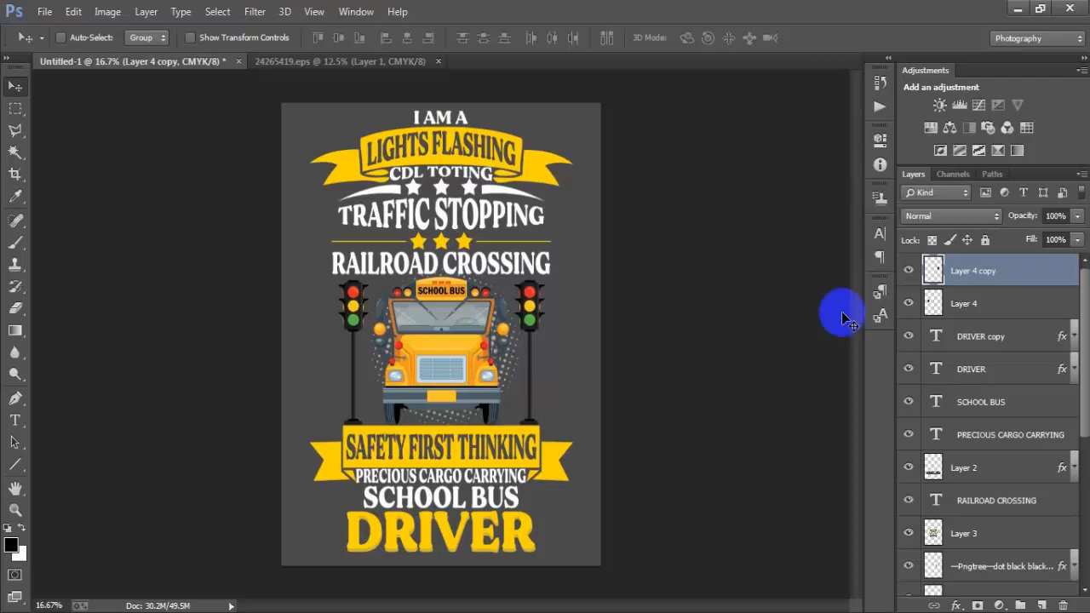
- Select all design layers above Color Fill 1 and group them
{"action": "scroll", "coordinate": [1026, 460], "scroll_direction": "down", "scroll_amount": 1}
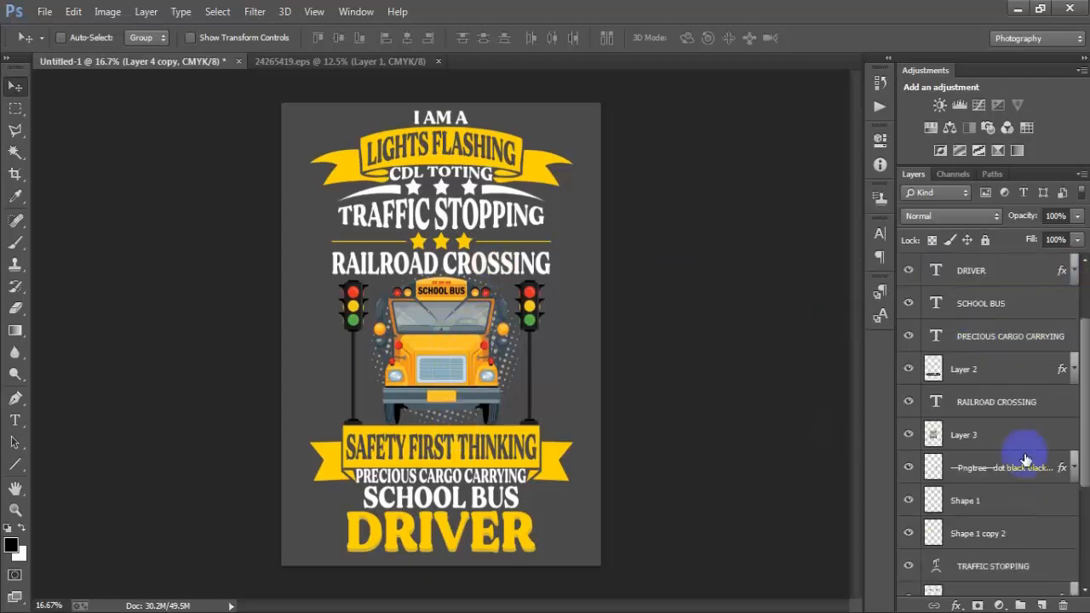
{"action": "scroll", "coordinate": [1004, 520], "scroll_direction": "down", "scroll_amount": 3}
{"action": "left_click", "coordinate": [979, 519], "text": "shift"}
{"action": "scroll", "coordinate": [973, 445], "scroll_direction": "up", "scroll_amount": 5}
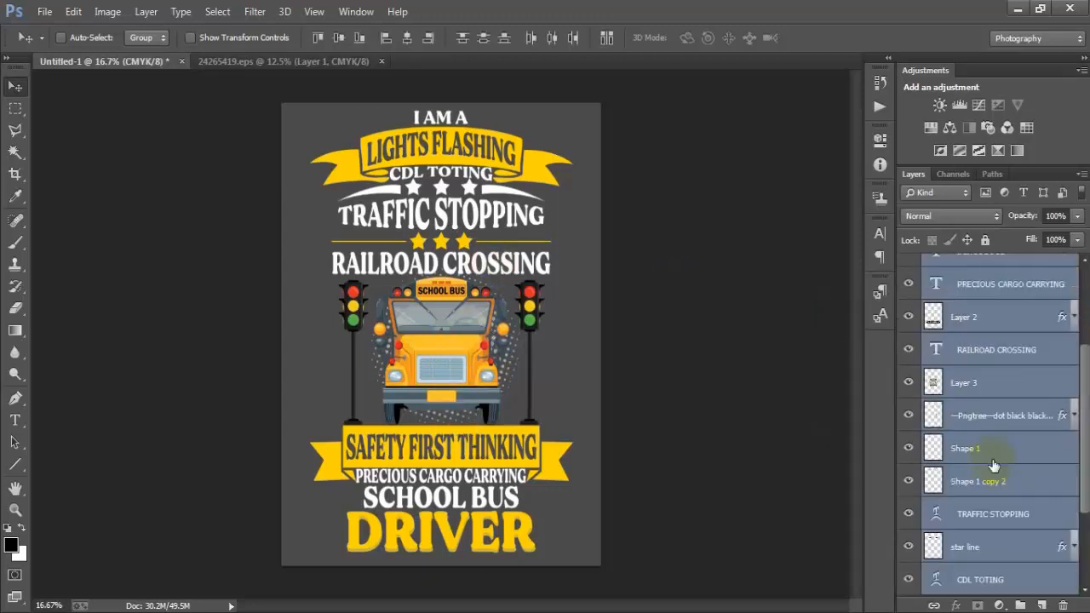
{"action": "key", "text": "ctrl+g"}
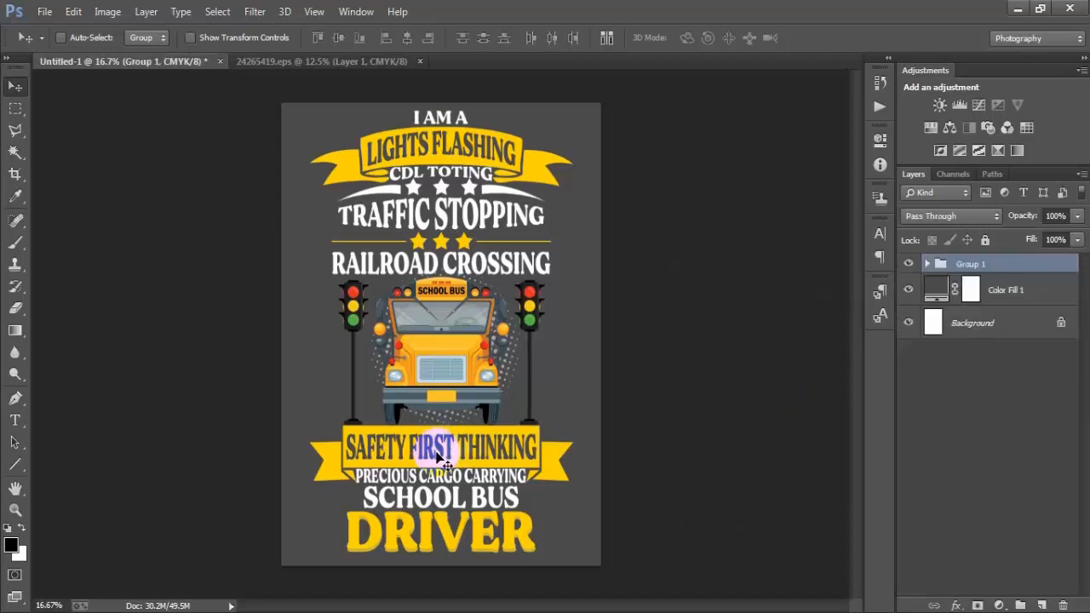
- Enlarge the grouped design proportionally to about 103% so it fills more of the canvas height
{"action": "key", "text": "ctrl+t"}
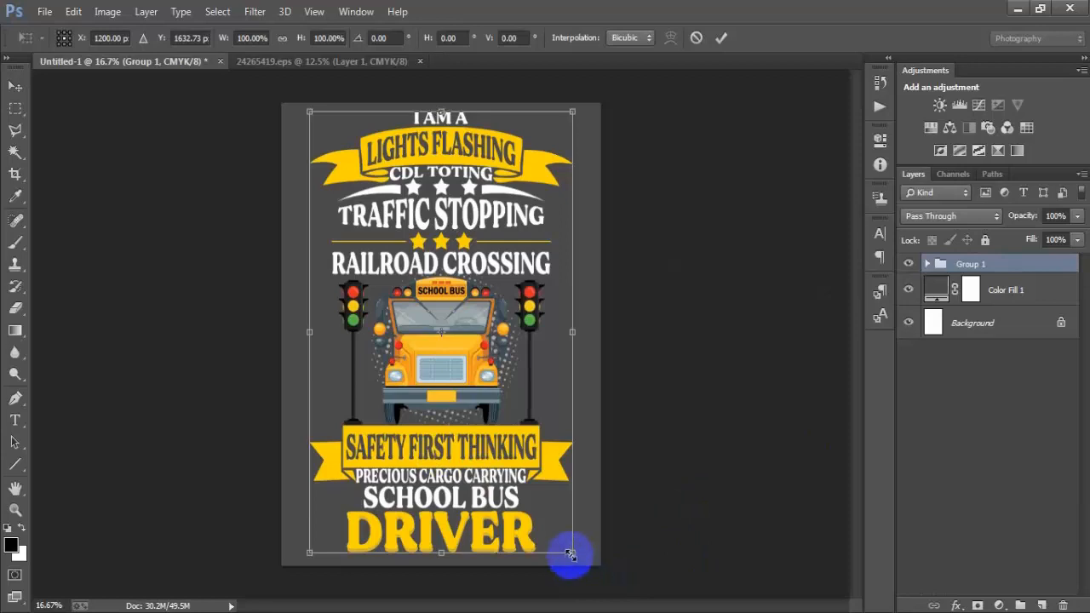
{"action": "left_click_drag", "start_coordinate": [569, 554], "coordinate": [577, 559]}
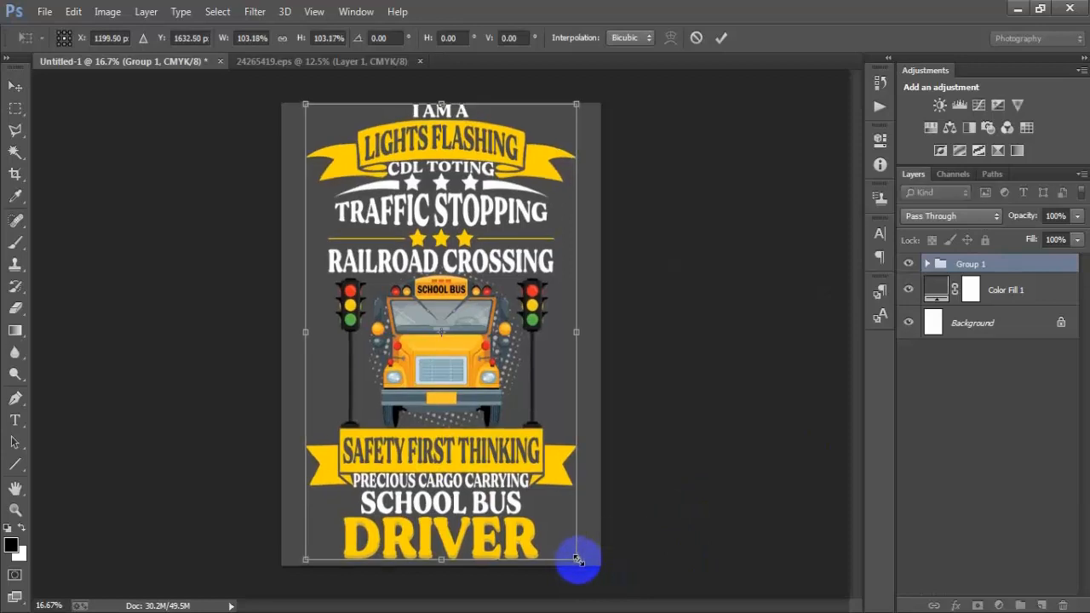
{"action": "left_click", "coordinate": [720, 39]}
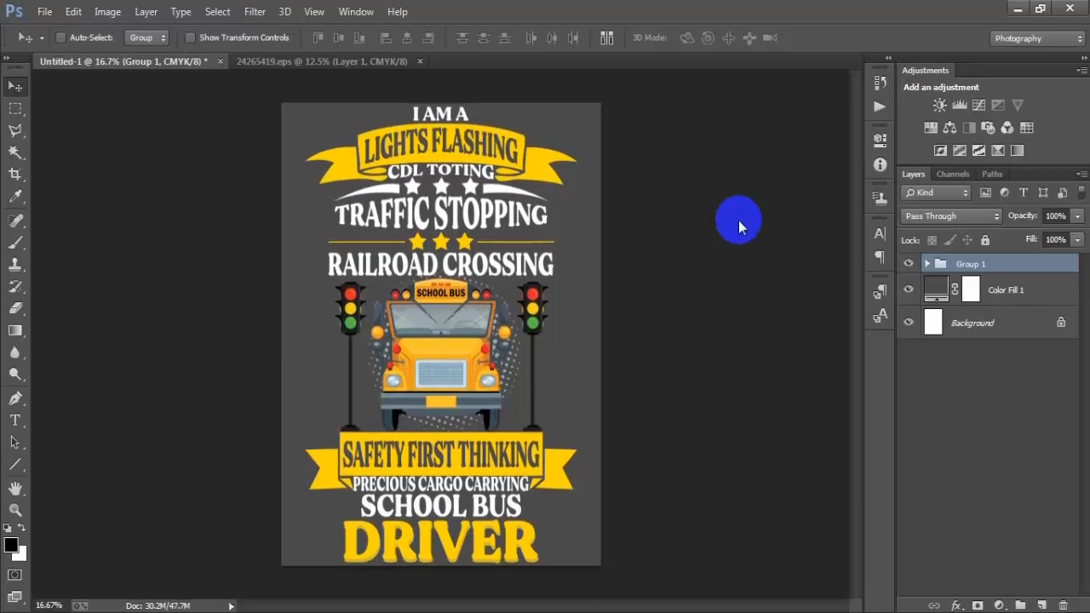
- Change the Color Fill 1 background colour to black, 000000
{"action": "double_click", "coordinate": [937, 292]}
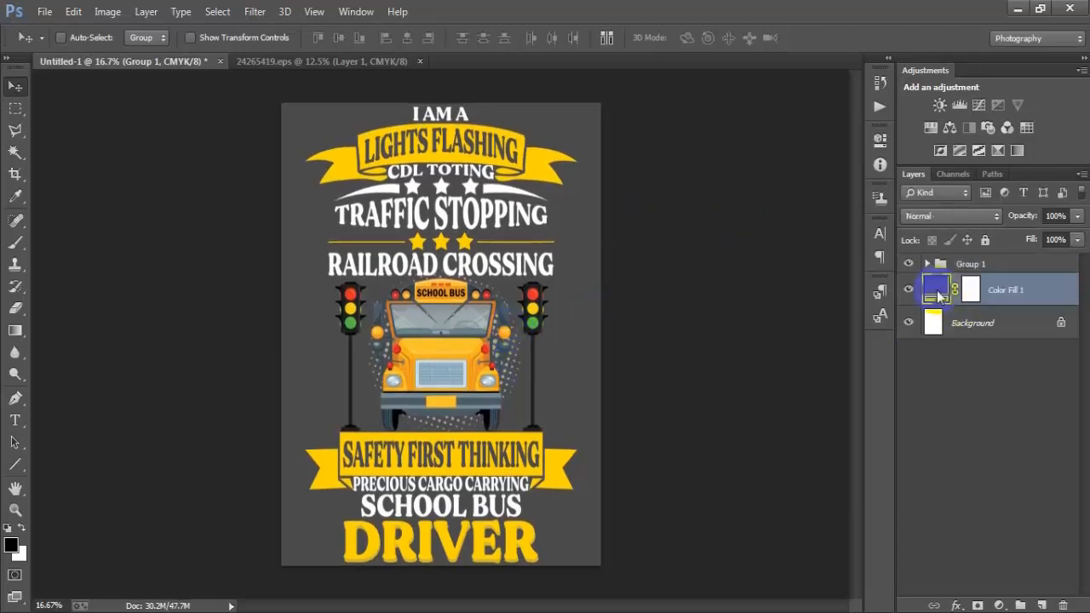
{"action": "left_click_drag", "start_coordinate": [615, 283], "coordinate": [462, 377]}
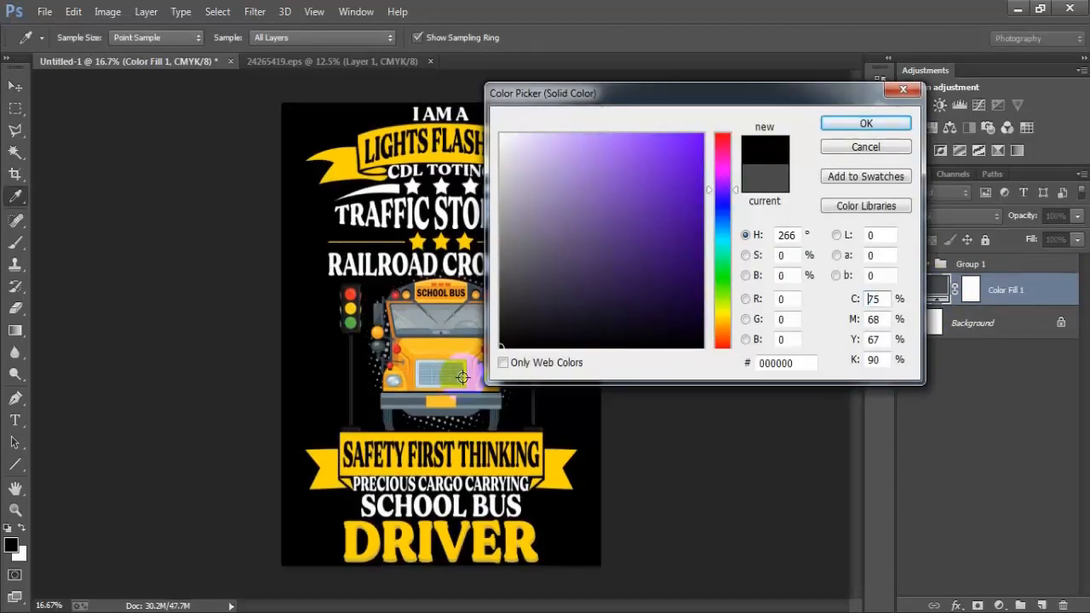
{"action": "left_click", "coordinate": [843, 125]}
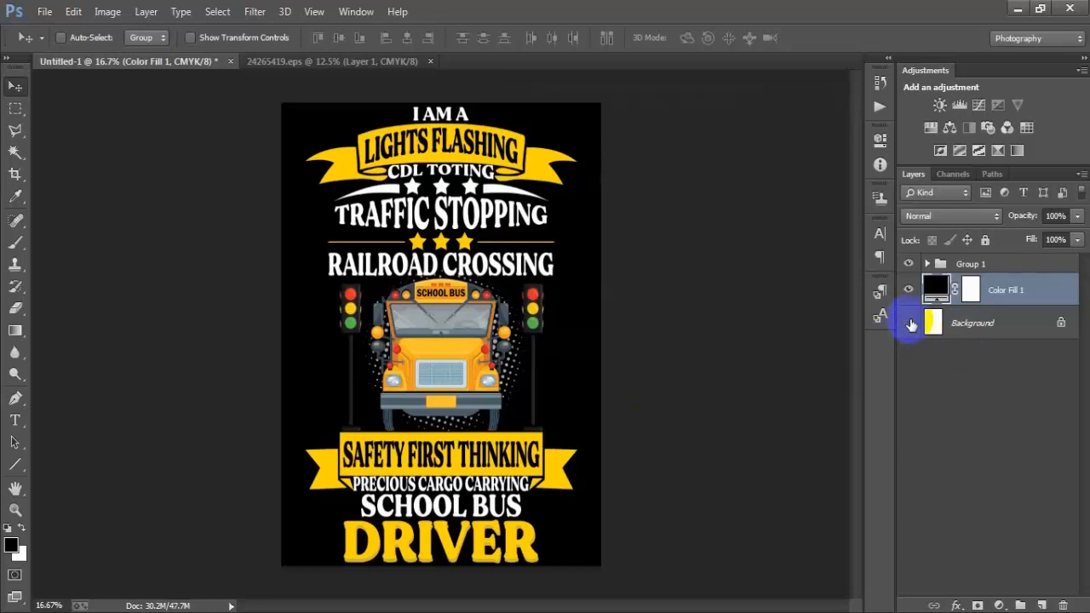
- Hide the Color Fill 1 and Background layers and export the design for web as a transparent PNG-24 named 1
{"action": "left_click", "coordinate": [908, 291]}
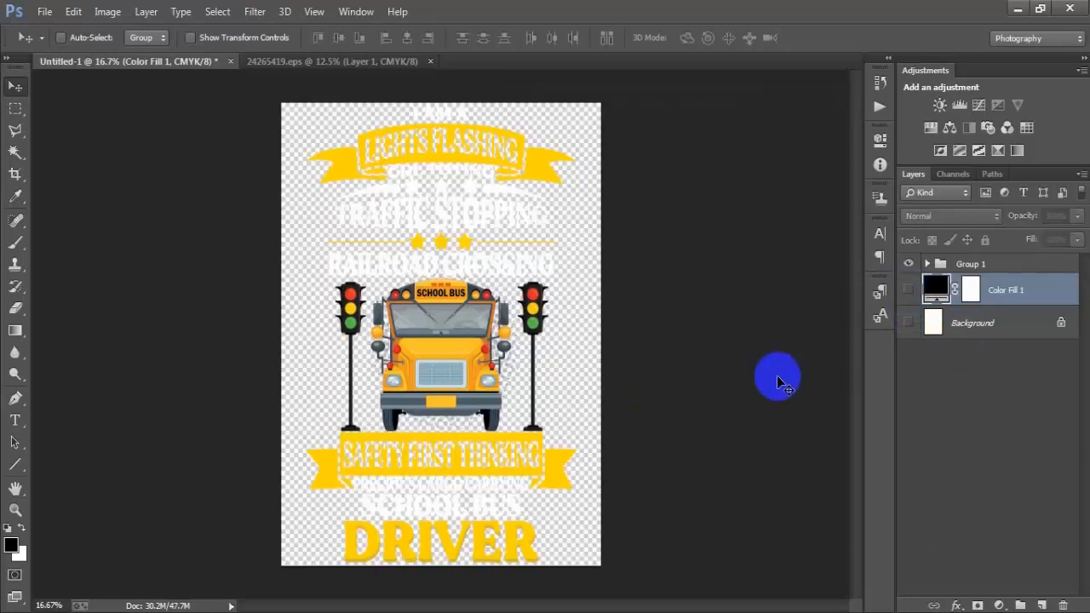
{"action": "key", "text": "shift+ctrl+alt+s"}
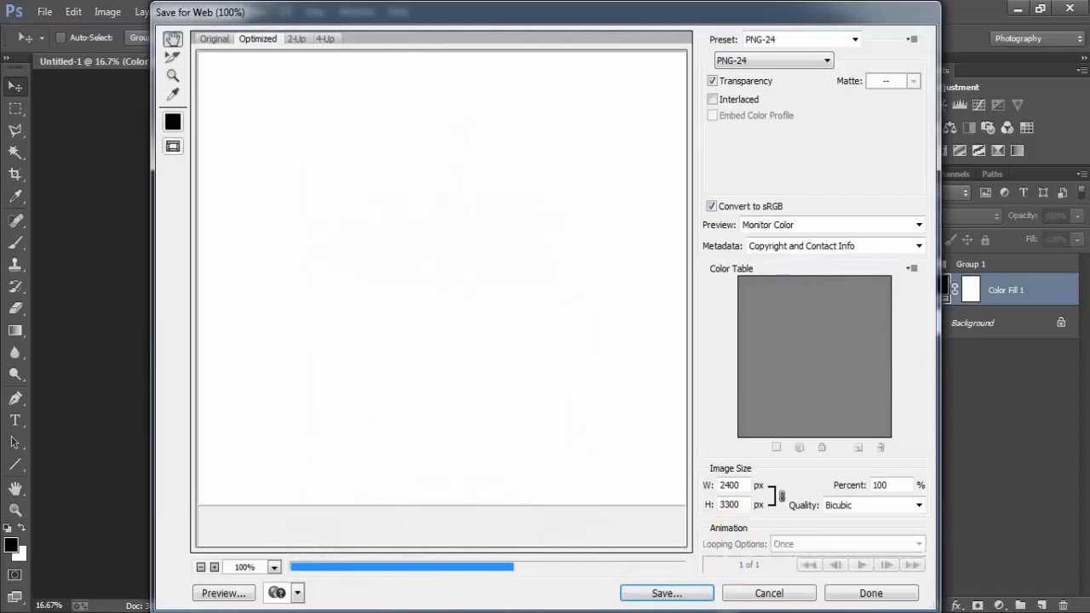
{"action": "left_click_drag", "start_coordinate": [572, 433], "coordinate": [223, 195]}
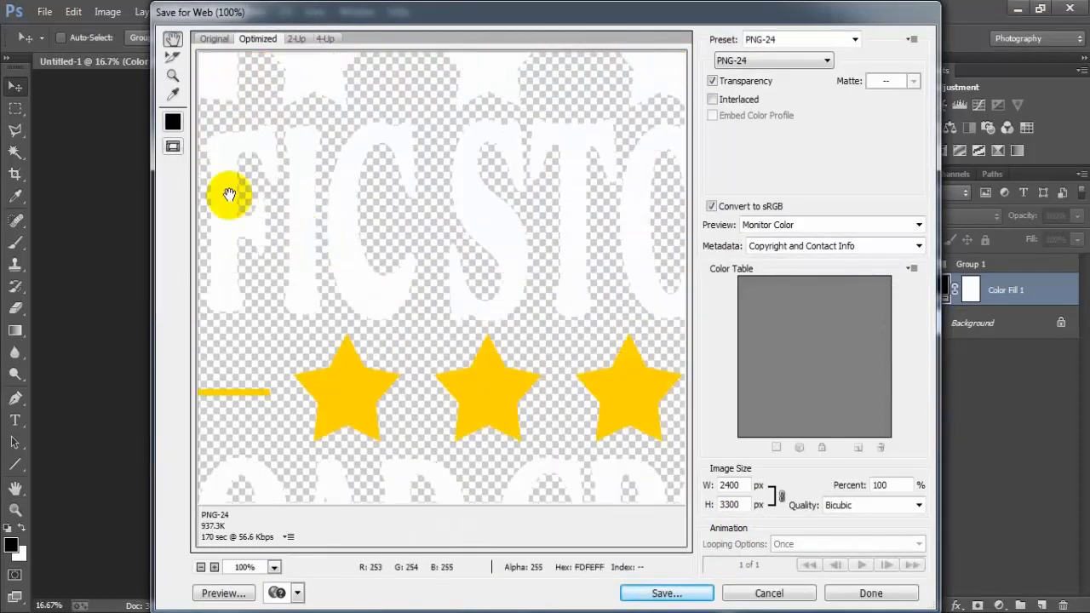
{"action": "left_click", "coordinate": [790, 60]}
{"action": "left_click", "coordinate": [763, 109]}
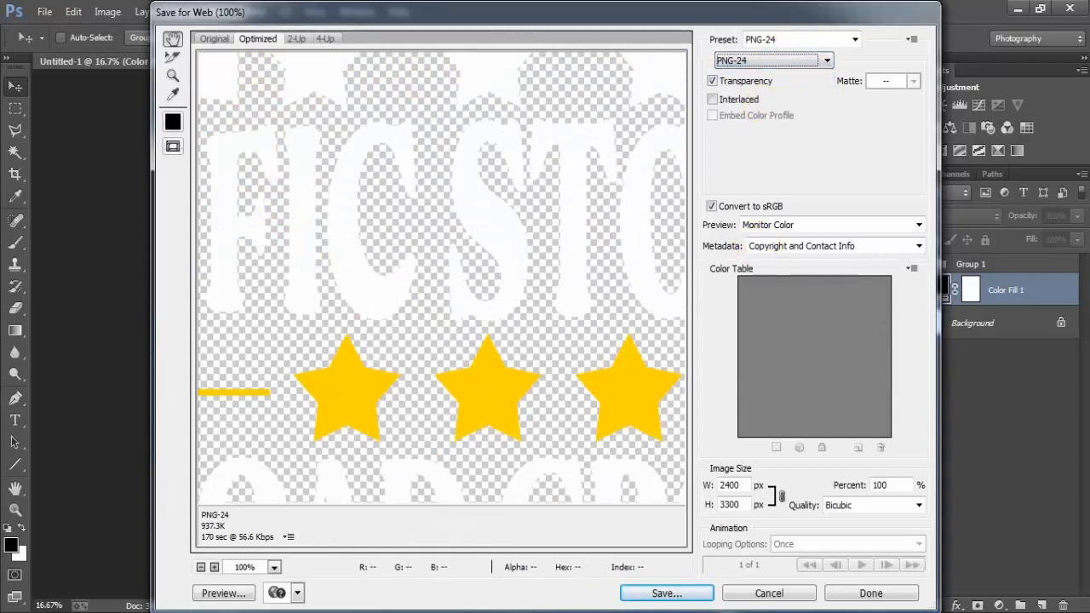
{"action": "left_click", "coordinate": [666, 593]}
{"action": "type", "text": "1"}
{"action": "left_click", "coordinate": [569, 338]}
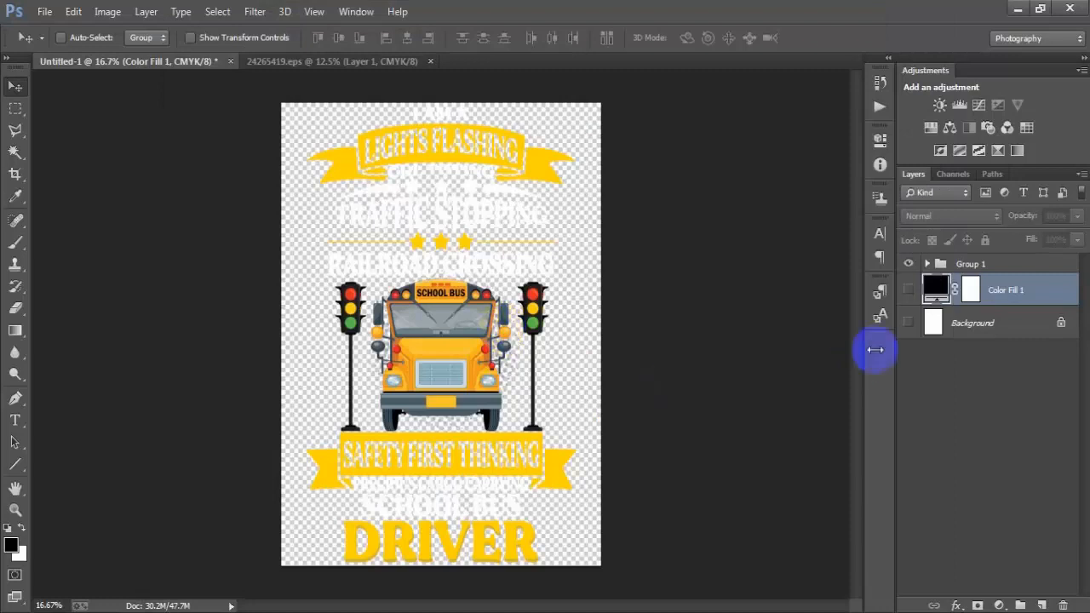
- Make the Background and Color Fill 1 layers visible again
{"action": "left_click", "coordinate": [909, 324]}
{"action": "left_click", "coordinate": [907, 291]}
- Try a muted teal, 479399, as the Color Fill 1 background colour
{"action": "double_click", "coordinate": [935, 288]}
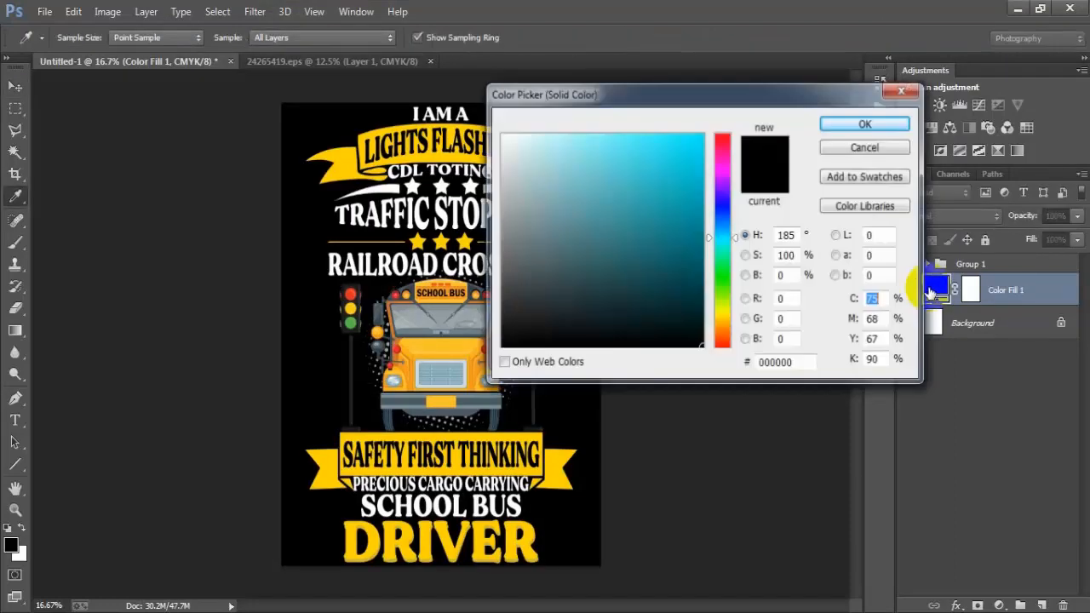
{"action": "left_click", "coordinate": [669, 299]}
{"action": "left_click_drag", "start_coordinate": [669, 299], "coordinate": [657, 214]}
{"action": "left_click_drag", "start_coordinate": [669, 90], "coordinate": [763, 103]}
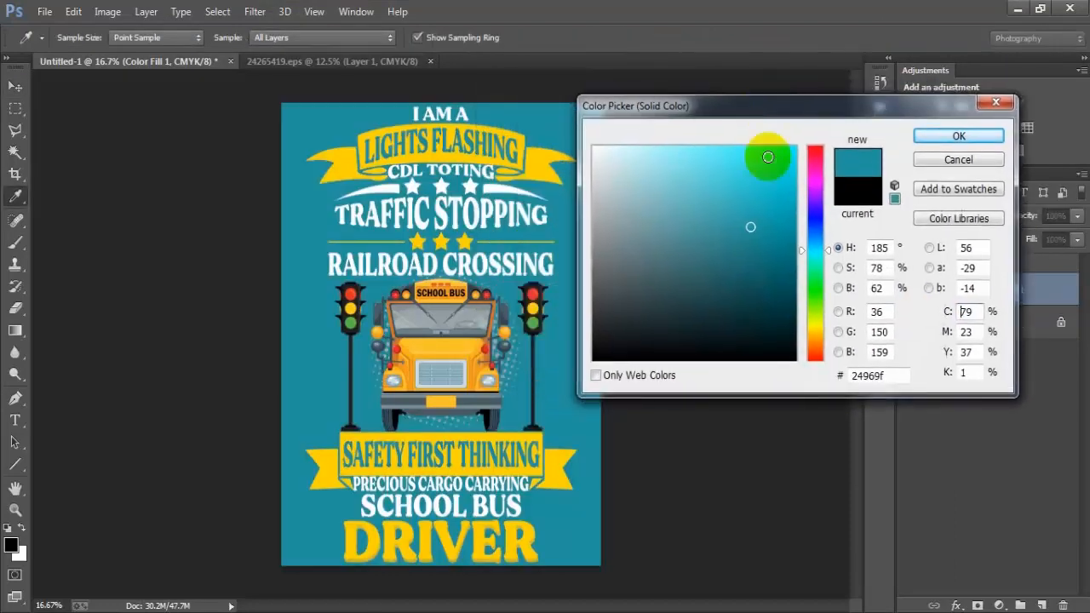
{"action": "mouse_move", "coordinate": [766, 158]}
{"action": "left_mouse_down"}
{"action": "mouse_move", "coordinate": [768, 275]}
{"action": "mouse_move", "coordinate": [681, 324]}
{"action": "mouse_move", "coordinate": [610, 338]}
{"action": "mouse_move", "coordinate": [769, 328]}
{"action": "mouse_move", "coordinate": [771, 233]}
{"action": "mouse_move", "coordinate": [701, 232]}
{"action": "left_mouse_up"}
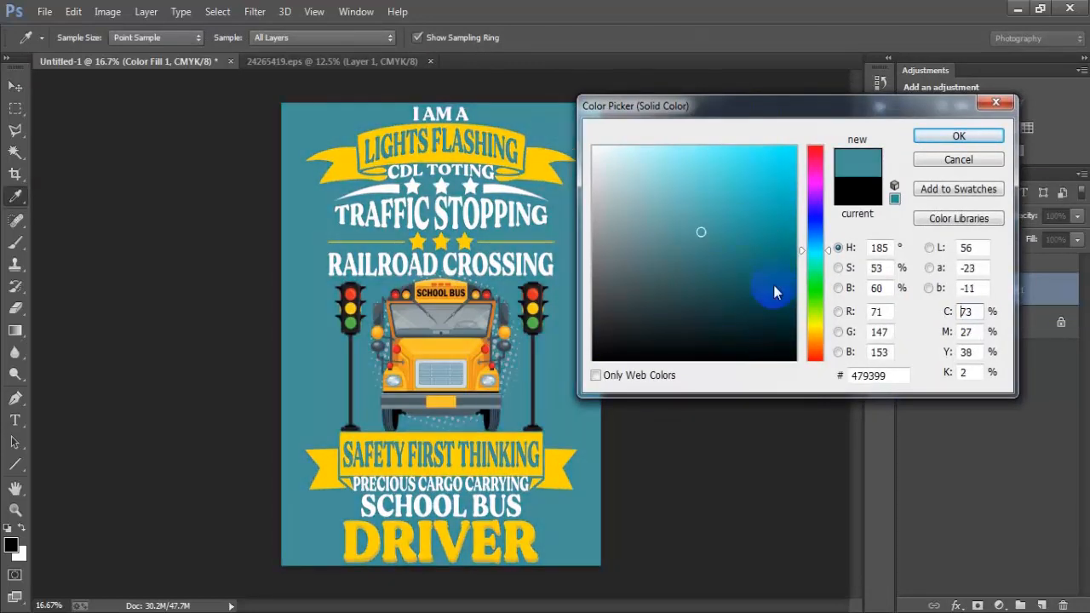
{"action": "left_click", "coordinate": [959, 161]}
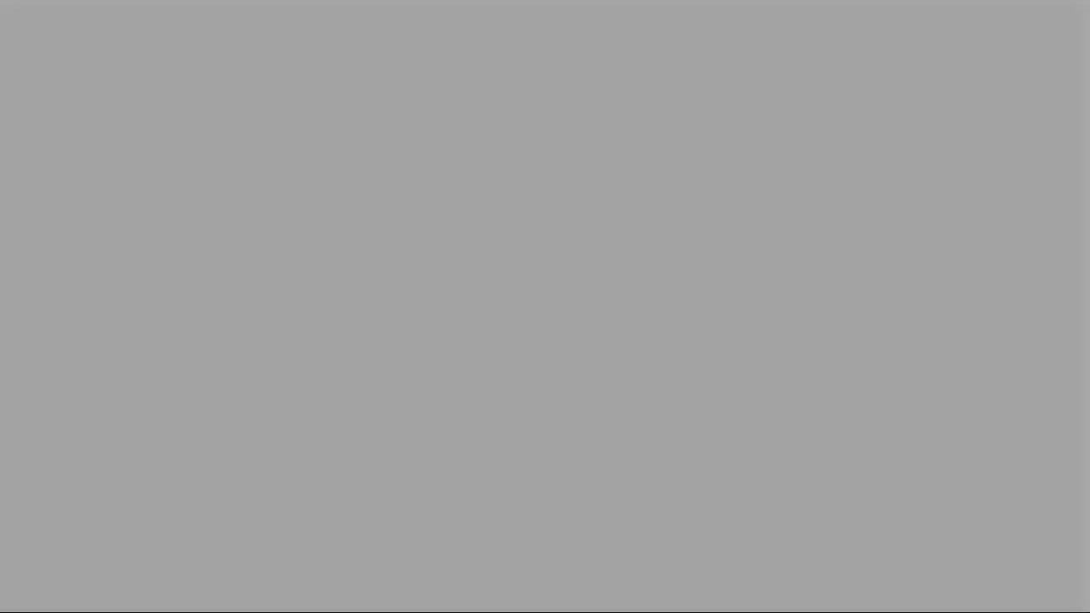